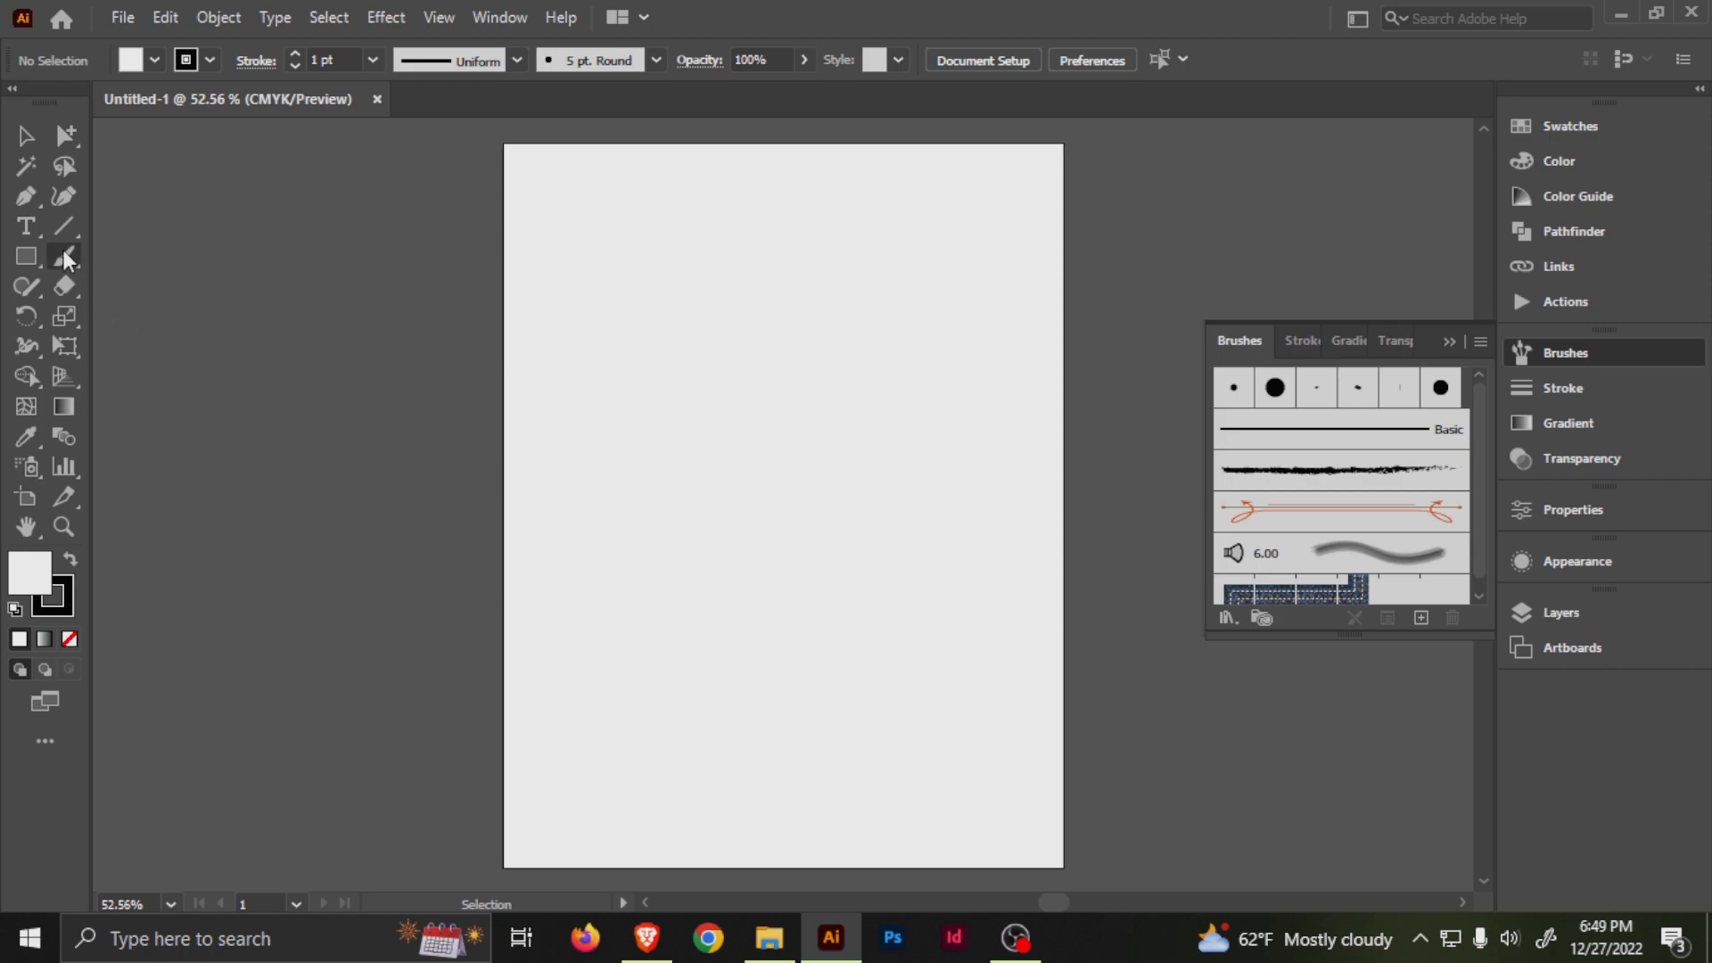
# Draw a straight horizontal line across the upper part of the artboard and adjust its position.
pyautogui.click(27, 264)
pyautogui.moveTo(27, 264); pyautogui.dragTo(125, 317)
pyautogui.click(64, 229)
pyautogui.moveTo(615, 303); pyautogui.dragTo(823, 303)
pyautogui.press('v')
pyautogui.moveTo(671, 303); pyautogui.dragTo(828, 310)
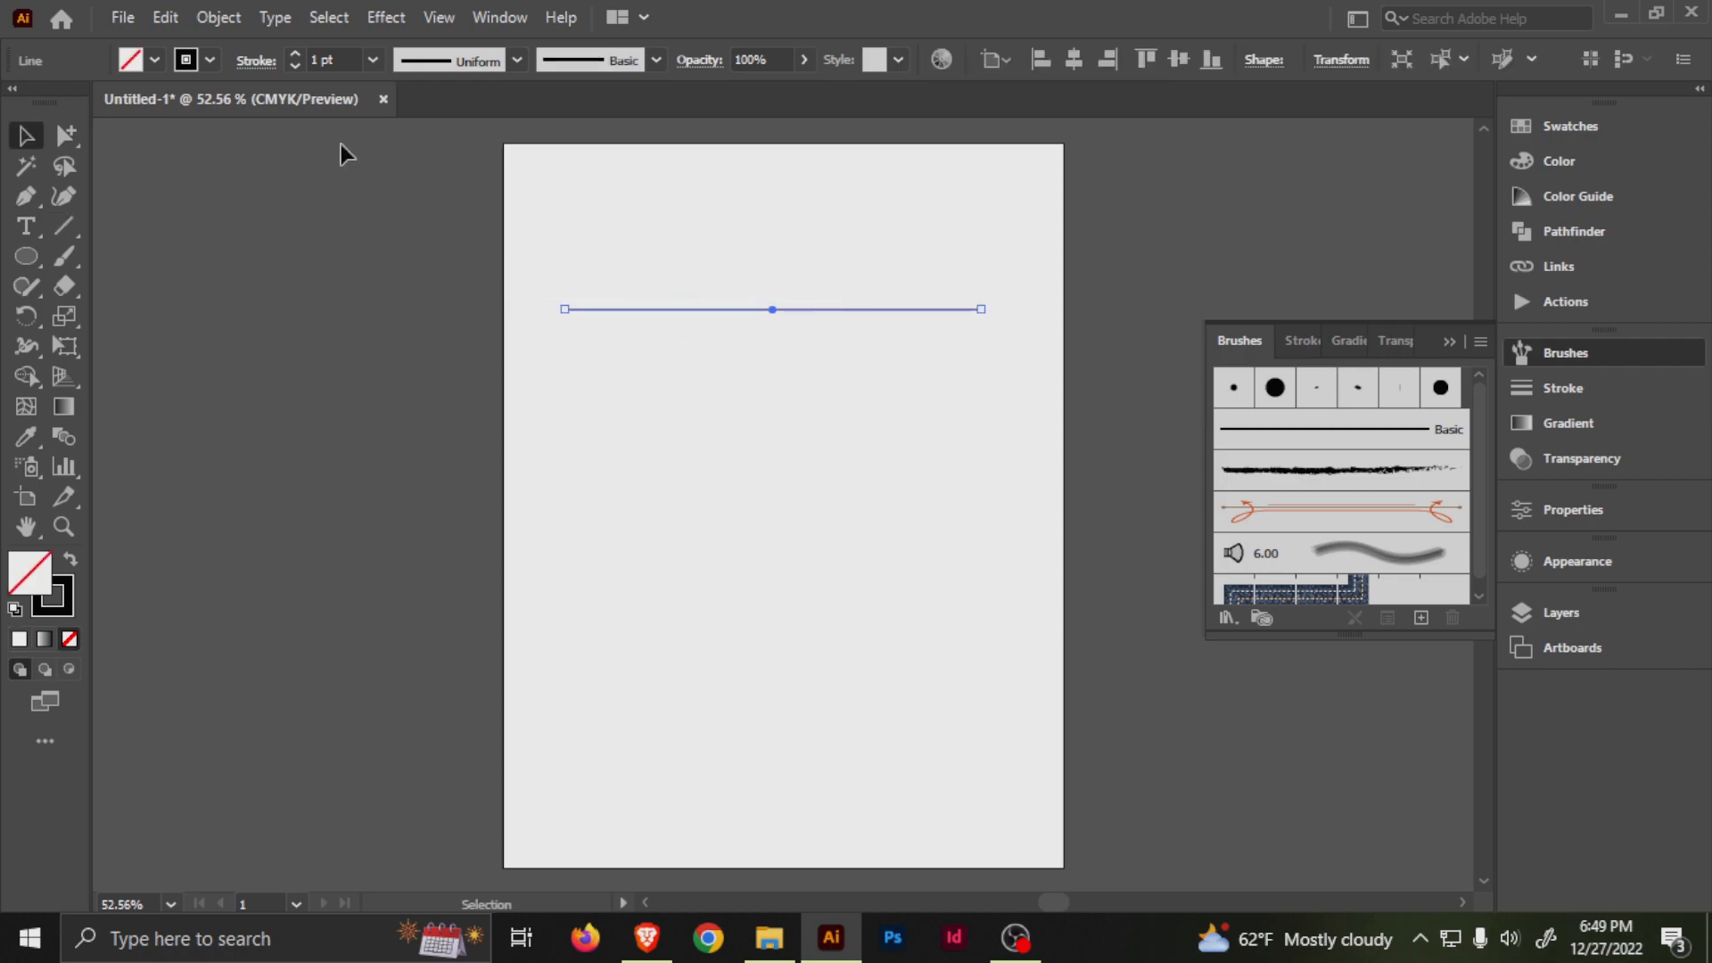
# Give the line the lens-shaped width profile that tapers at both ends and a 27 pt stroke weight.
pyautogui.click(440, 64)
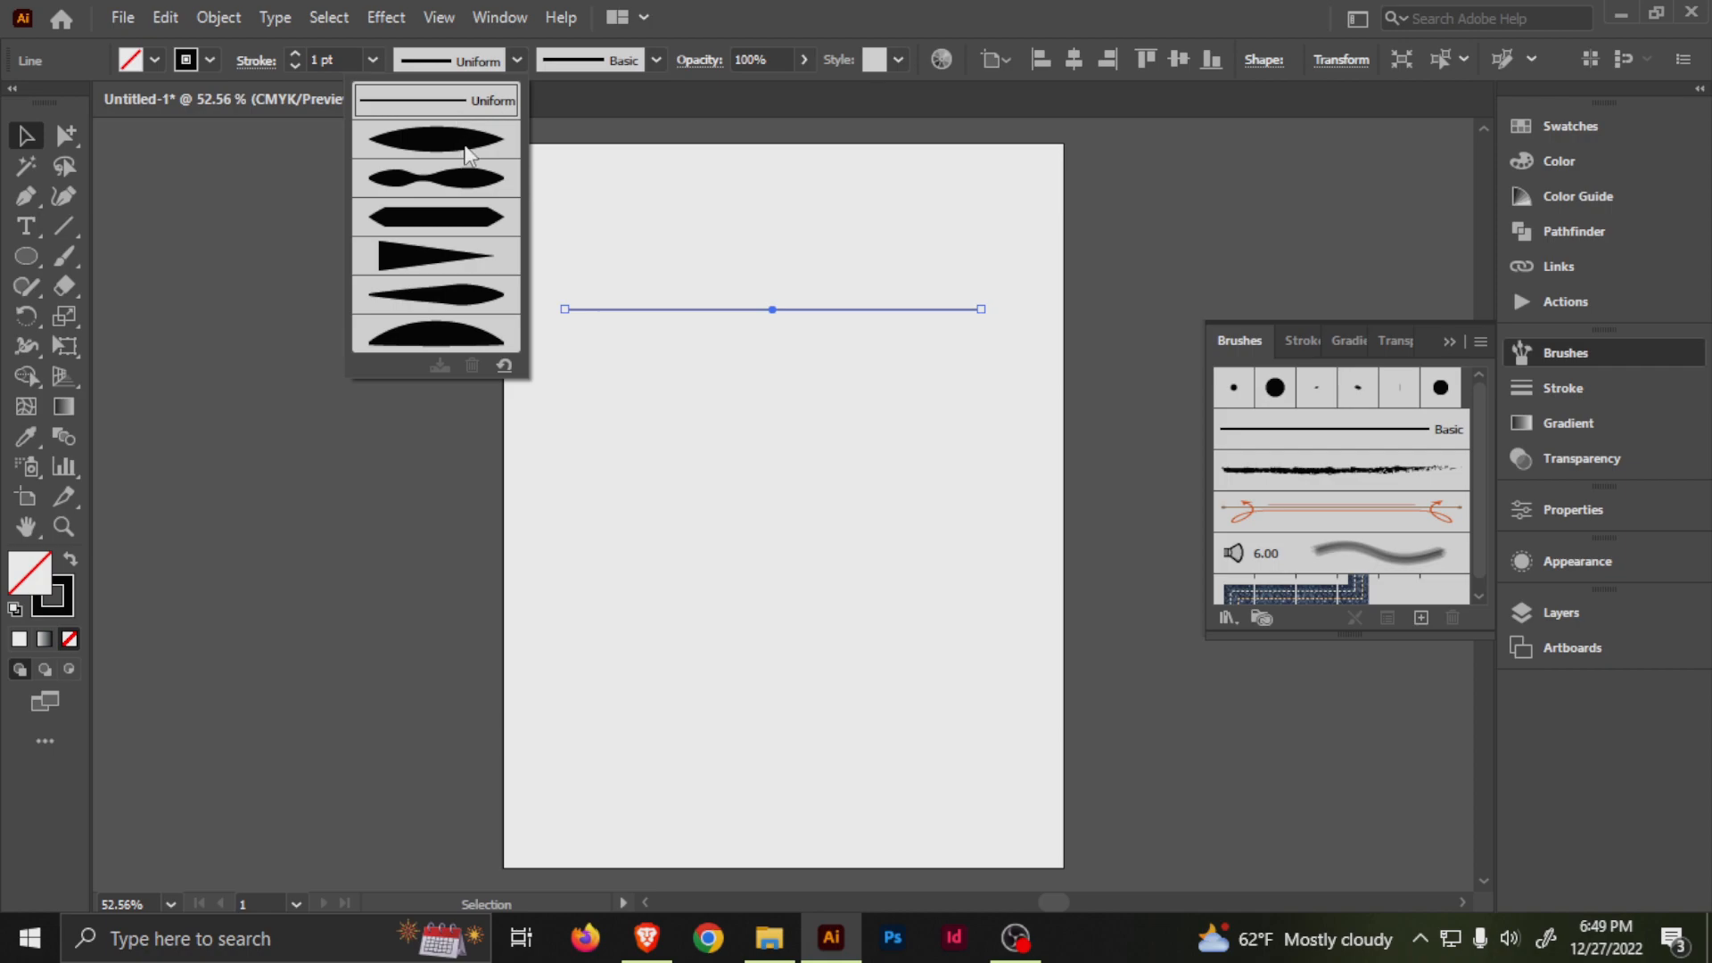
pyautogui.click(470, 149)
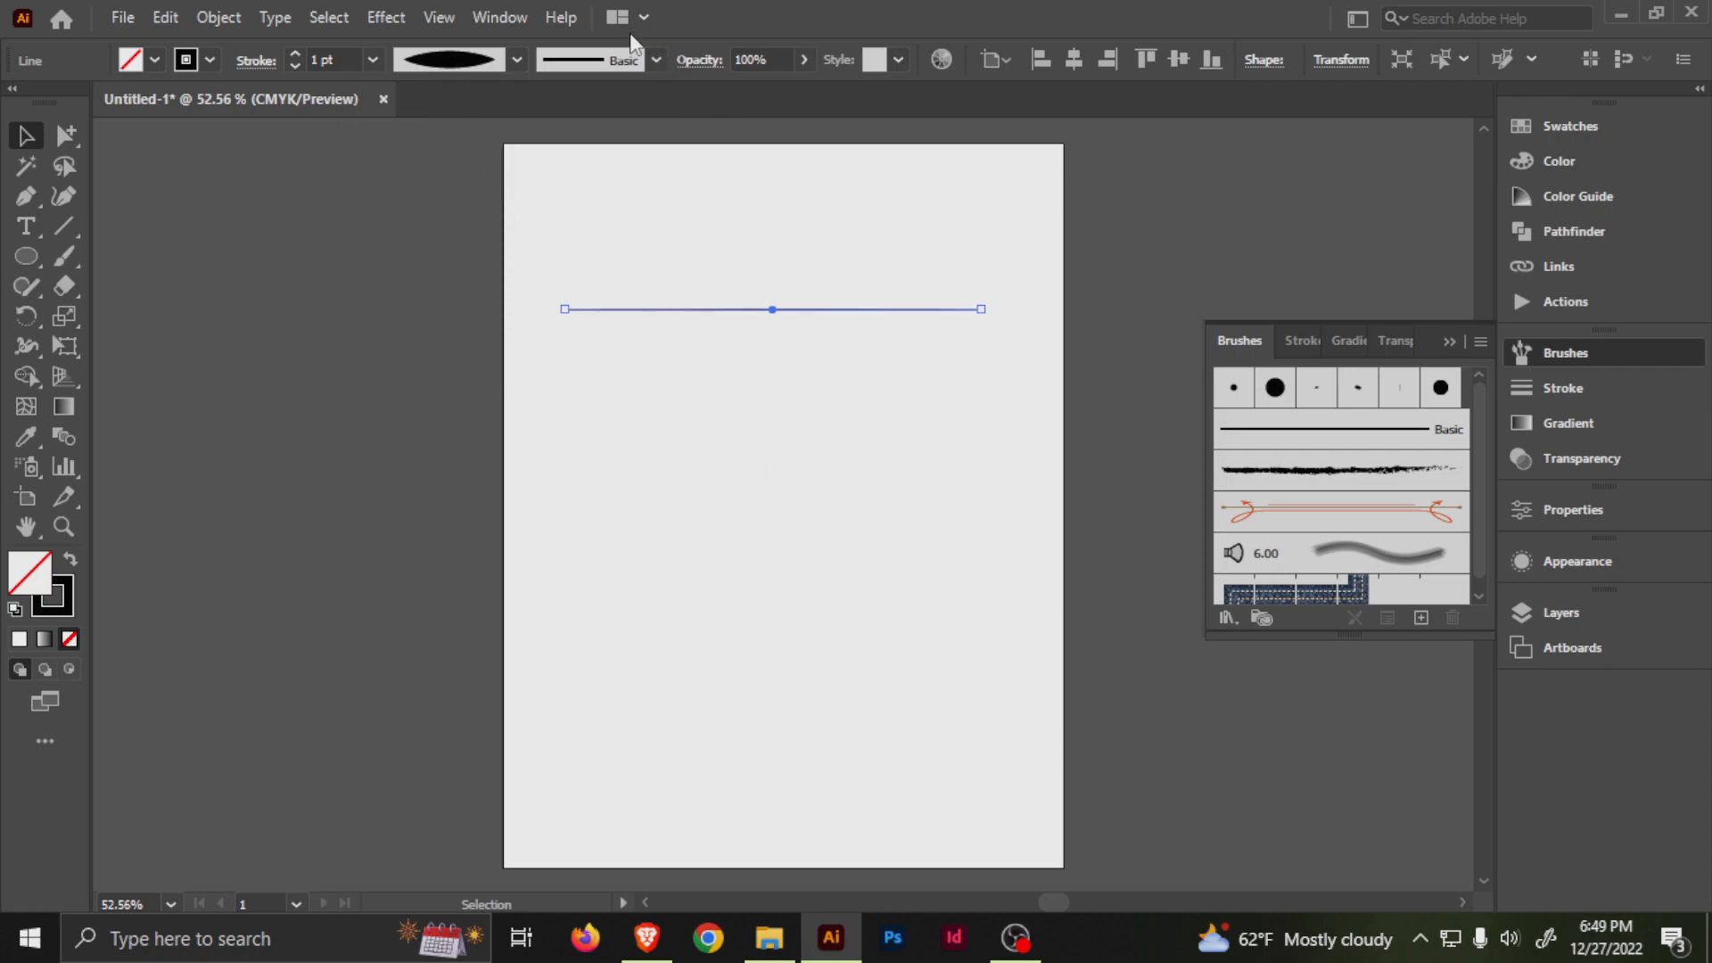
pyautogui.click(297, 50)
pyautogui.click(297, 50)
pyautogui.click(297, 50)
pyautogui.click(297, 50)
pyautogui.click(298, 50)
pyautogui.click(298, 50)
pyautogui.click(298, 50)
pyautogui.click(298, 50)
pyautogui.click(298, 50)
pyautogui.click(298, 50)
pyautogui.click(298, 50)
pyautogui.click(298, 50)
pyautogui.click(297, 50)
pyautogui.scroll(2, 703, 373)
pyautogui.click(835, 354)
pyautogui.moveTo(853, 371)
pyautogui.mouseDown()
pyautogui.moveTo(666, 568)
pyautogui.moveTo(641, 621)
pyautogui.mouseUp()
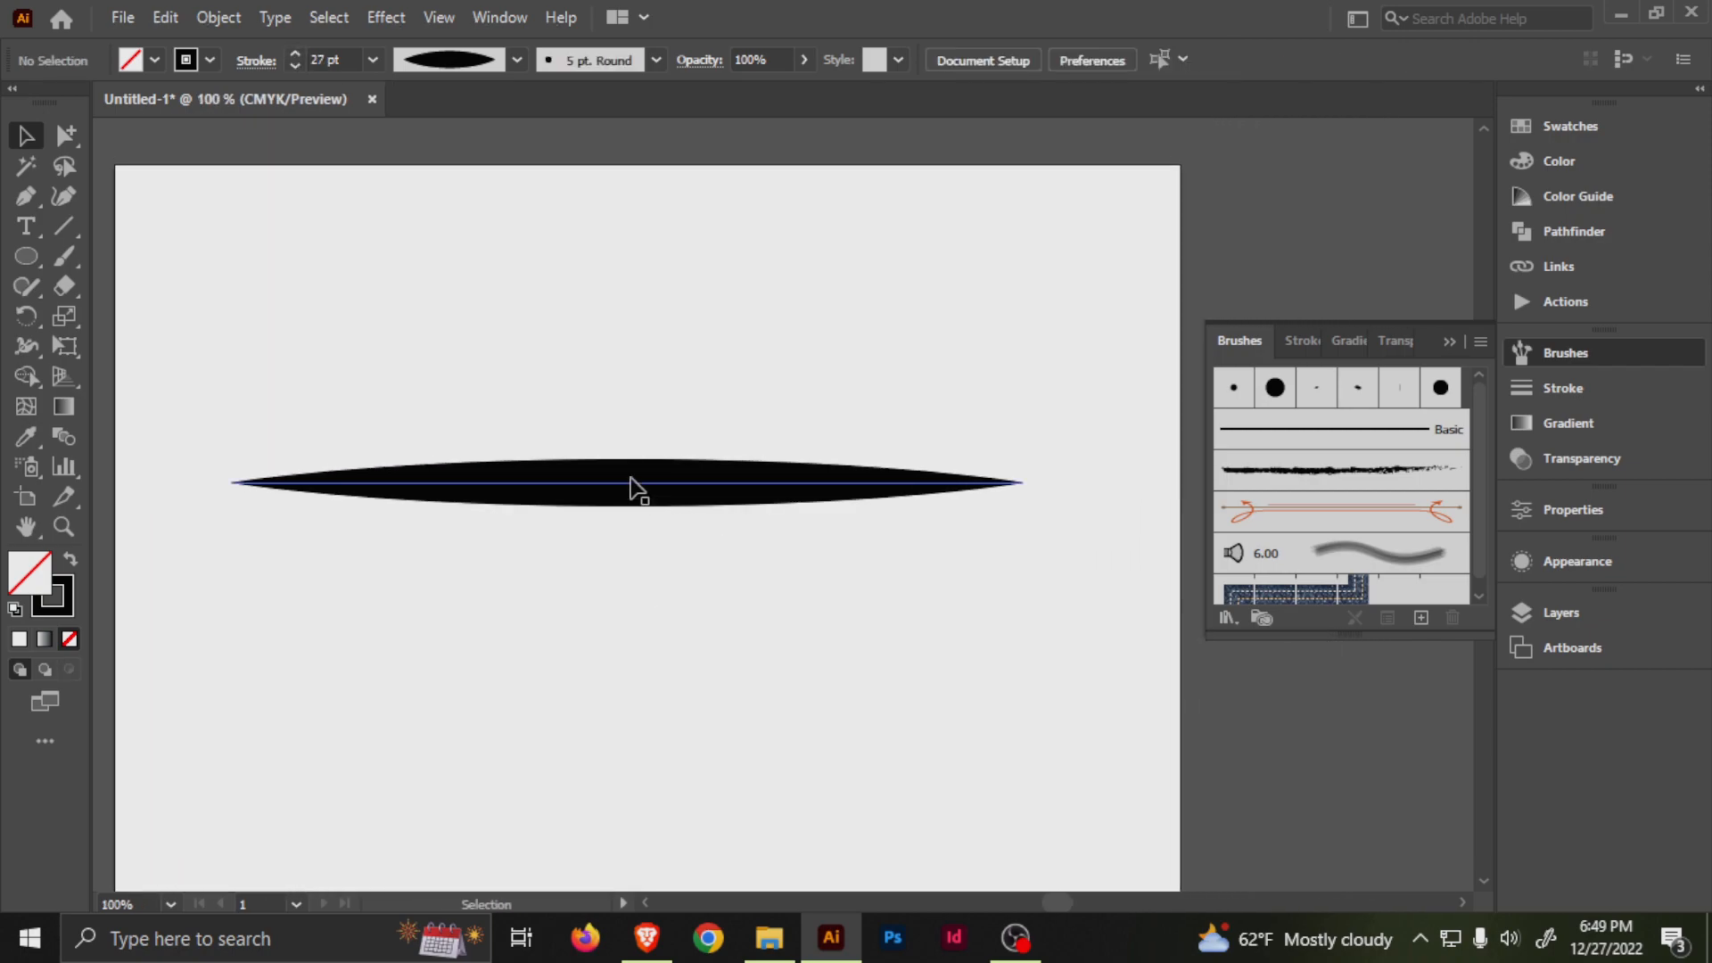
# Duplicate the tapered line just above the original and move the copy's right endpoint onto the original's right tip.
pyautogui.click(63, 229)
pyautogui.press('v')
pyautogui.click(570, 496)
pyautogui.moveTo(789, 496); pyautogui.dragTo(780, 453)
pyautogui.moveTo(1013, 440); pyautogui.dragTo(1018, 483)
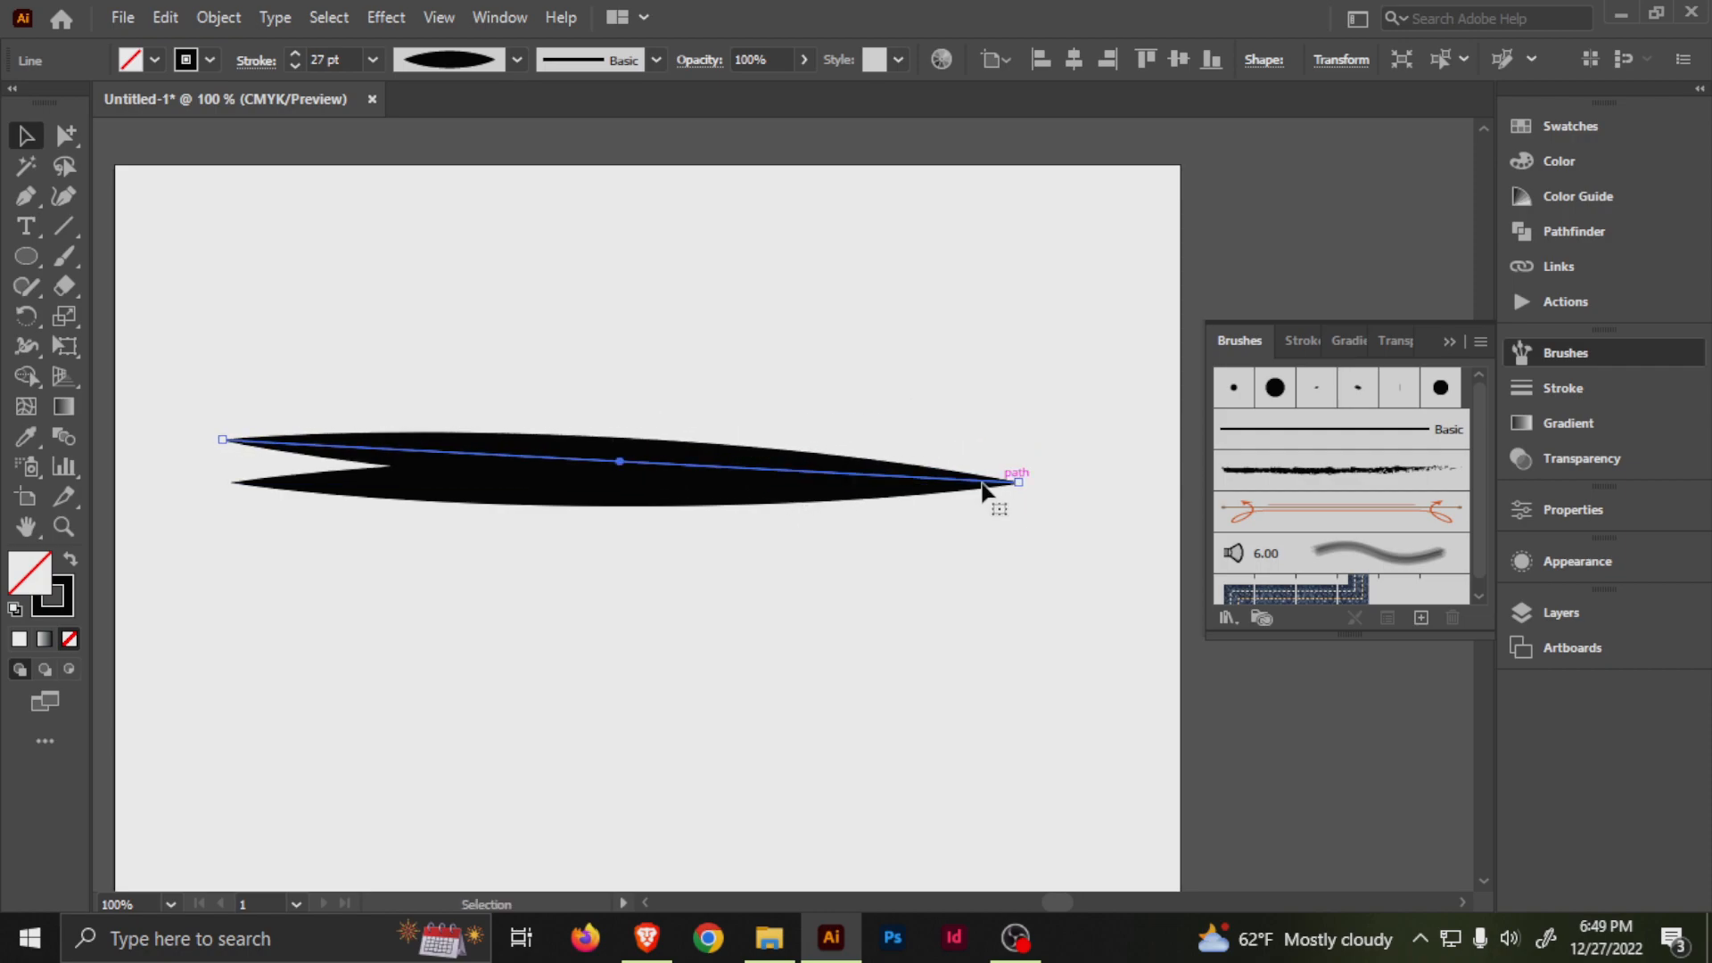
# Reflect a copy of the slanted line across the vertical axis and place it below the middle line, meeting at the right tip.
pyautogui.rightClick(578, 463)
pyautogui.moveTo(709, 768)
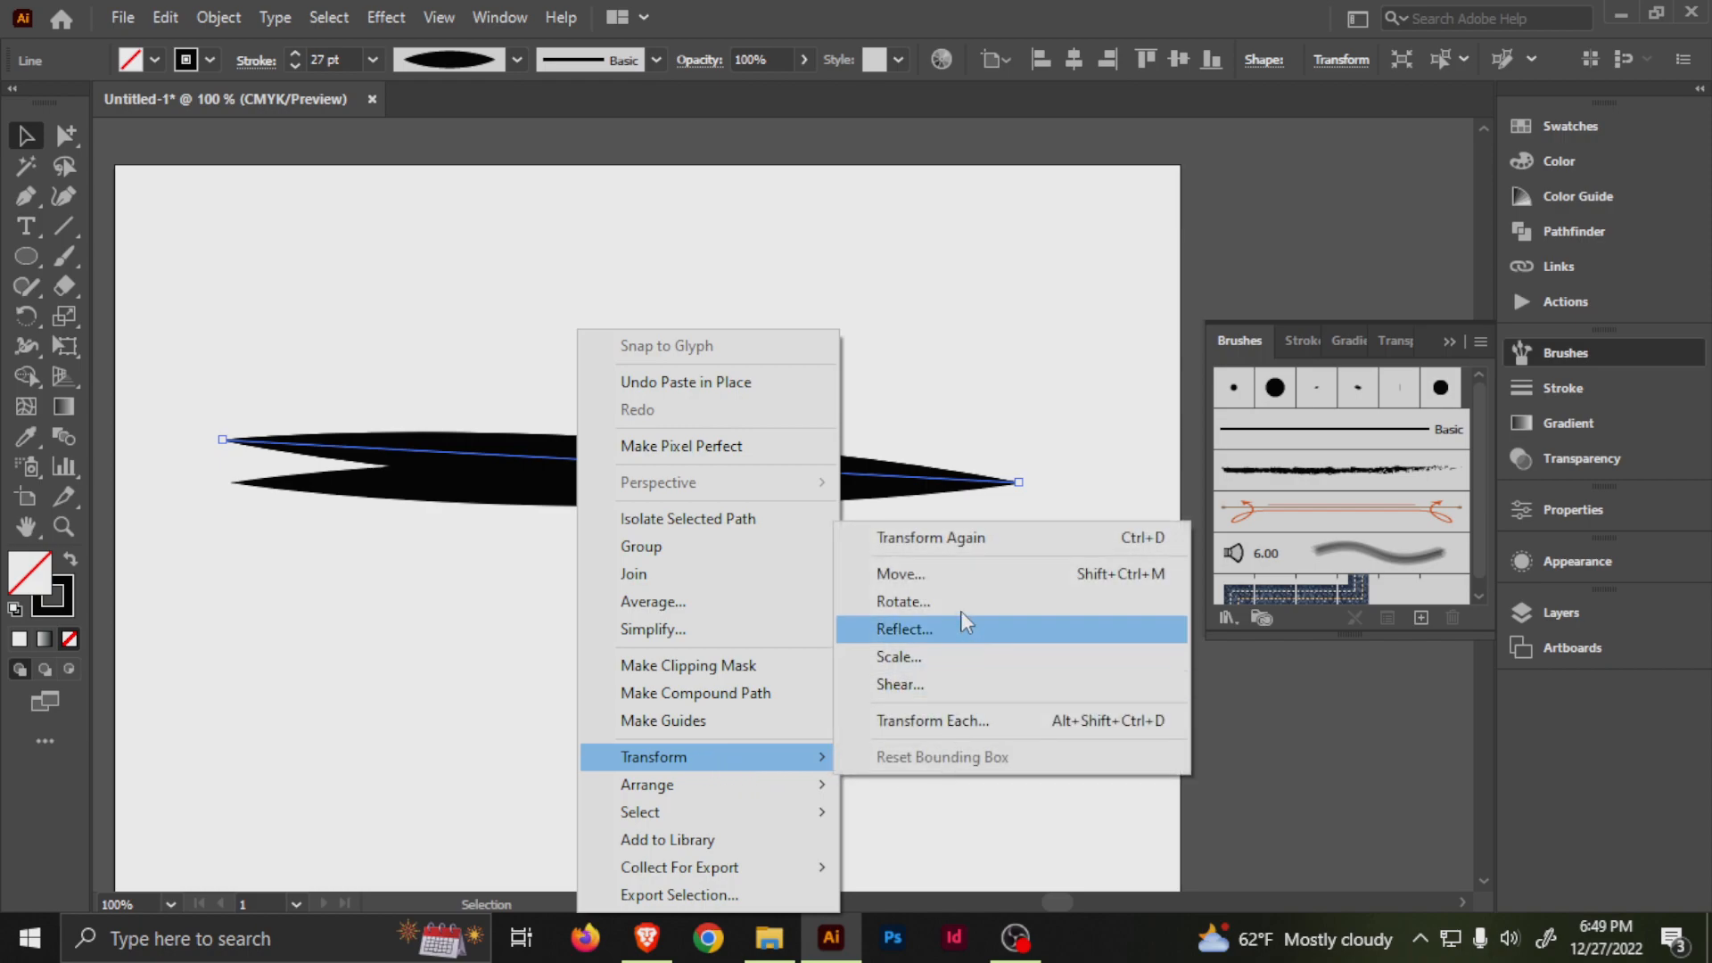
pyautogui.click(961, 621)
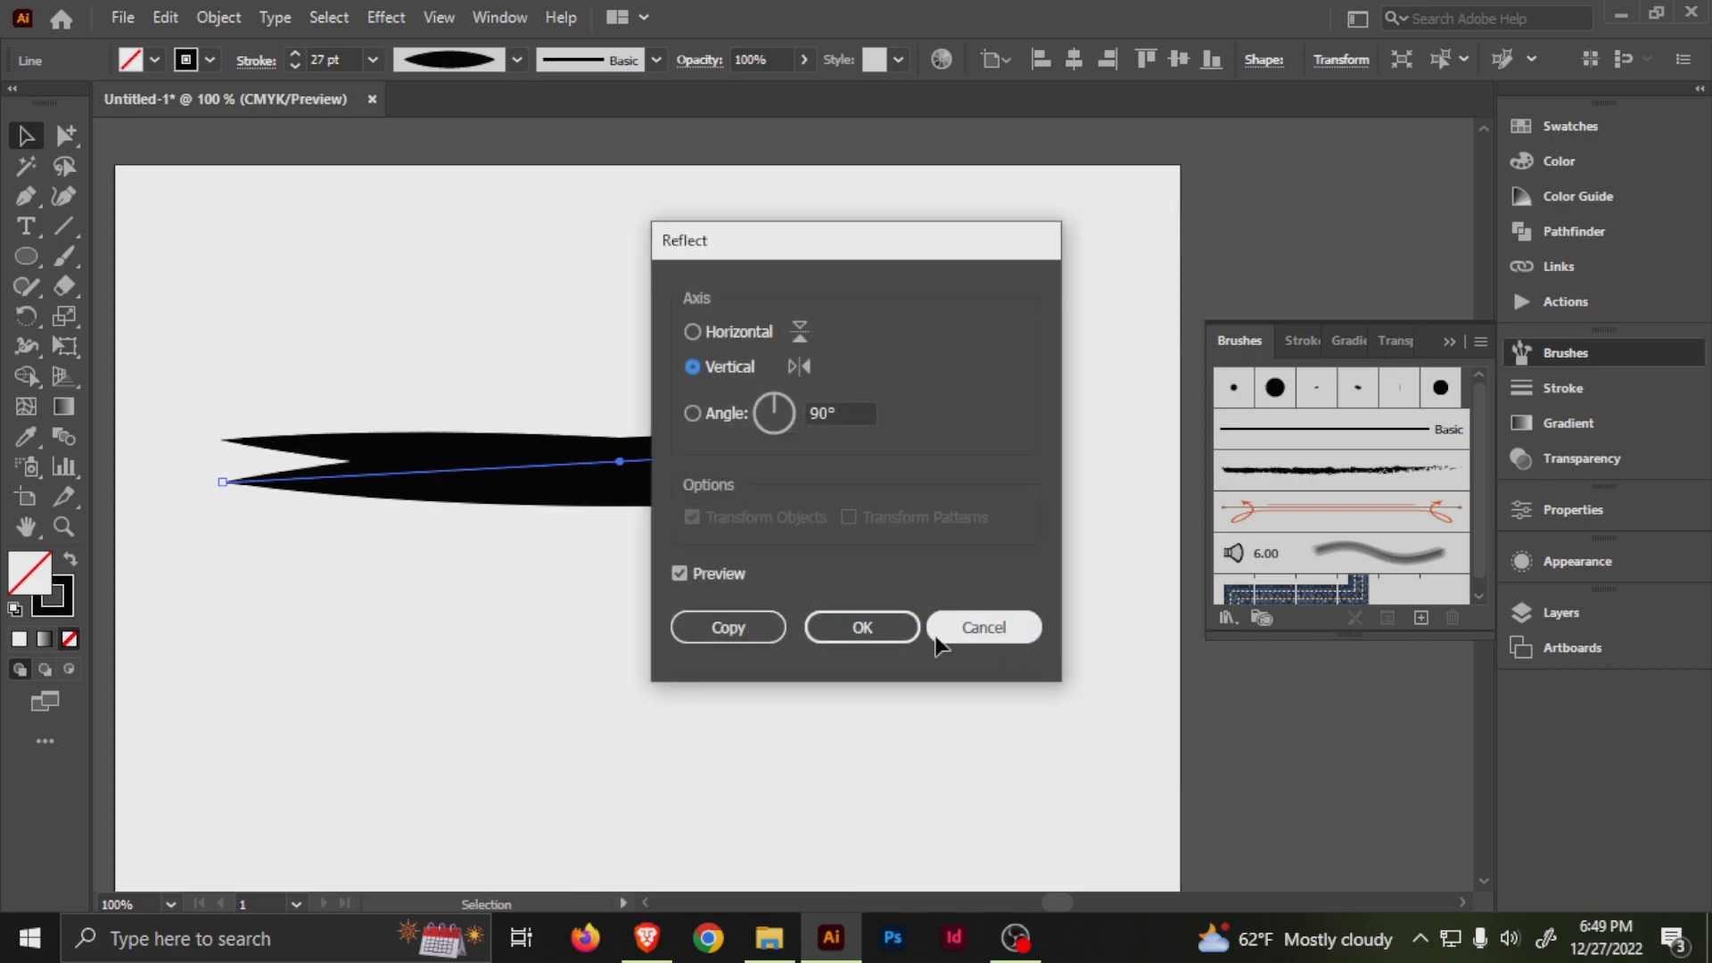
pyautogui.click(903, 622)
pyautogui.moveTo(693, 458); pyautogui.dragTo(693, 505)
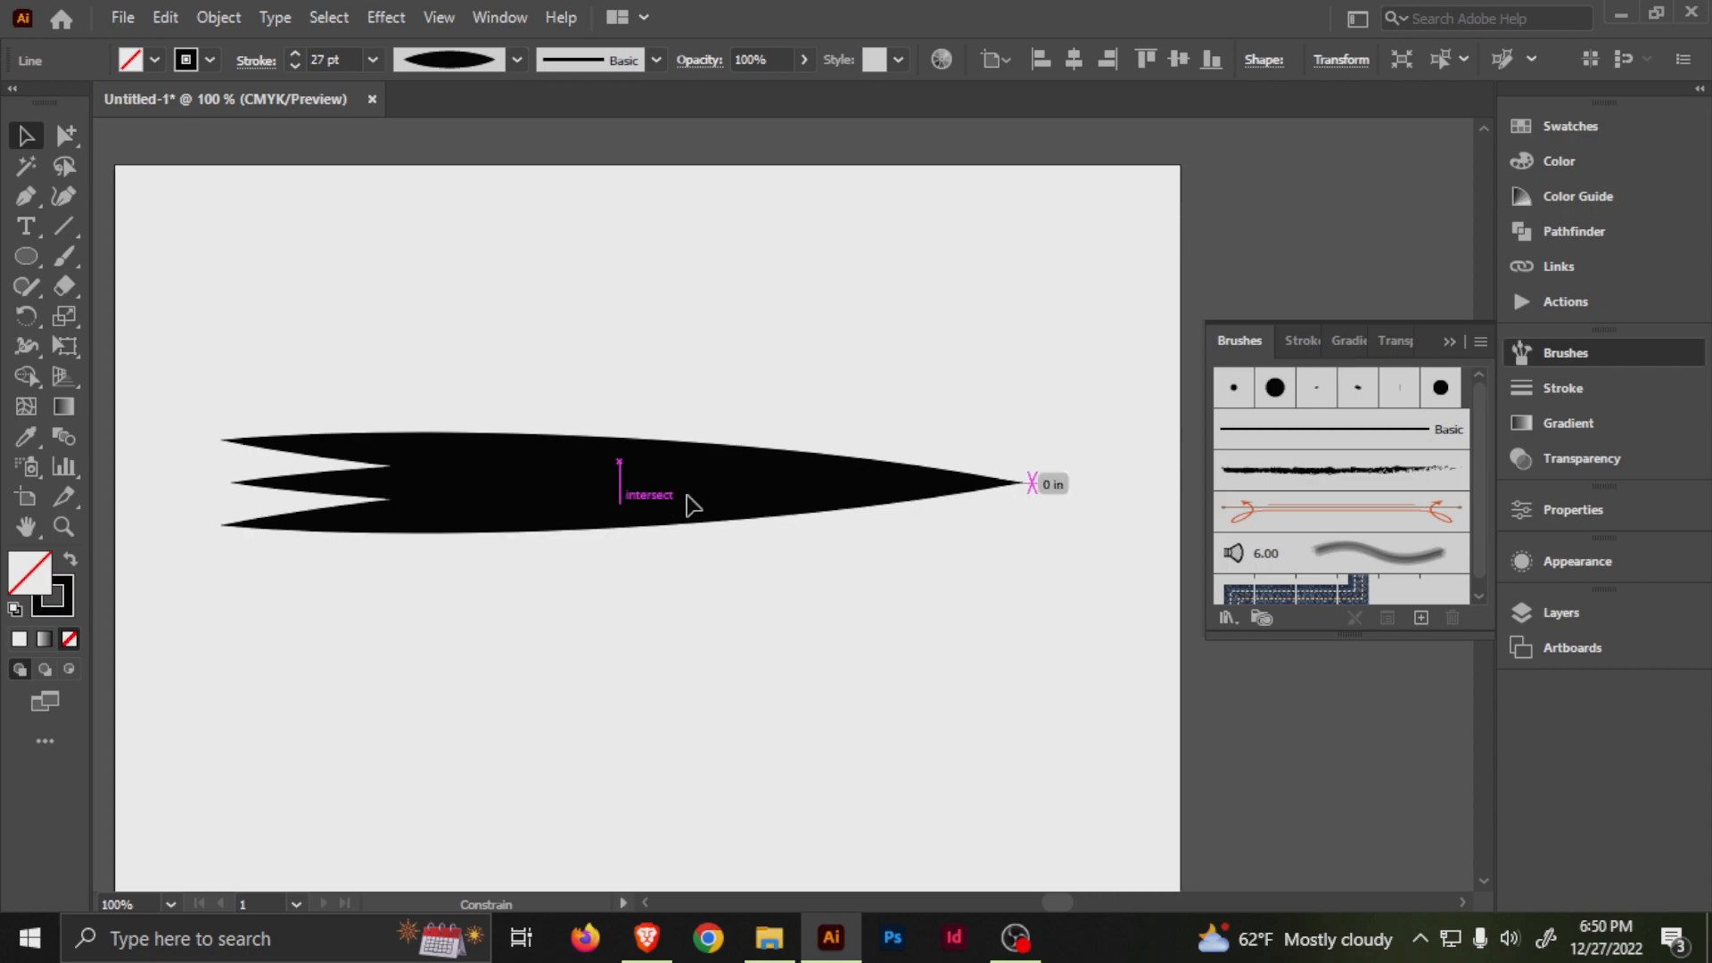
pyautogui.click(697, 305)
# Duplicate the upper slanted line slightly higher and move the copy's right endpoint onto the shared tip.
pyautogui.moveTo(530, 438); pyautogui.dragTo(503, 349)
pyautogui.click(561, 359)
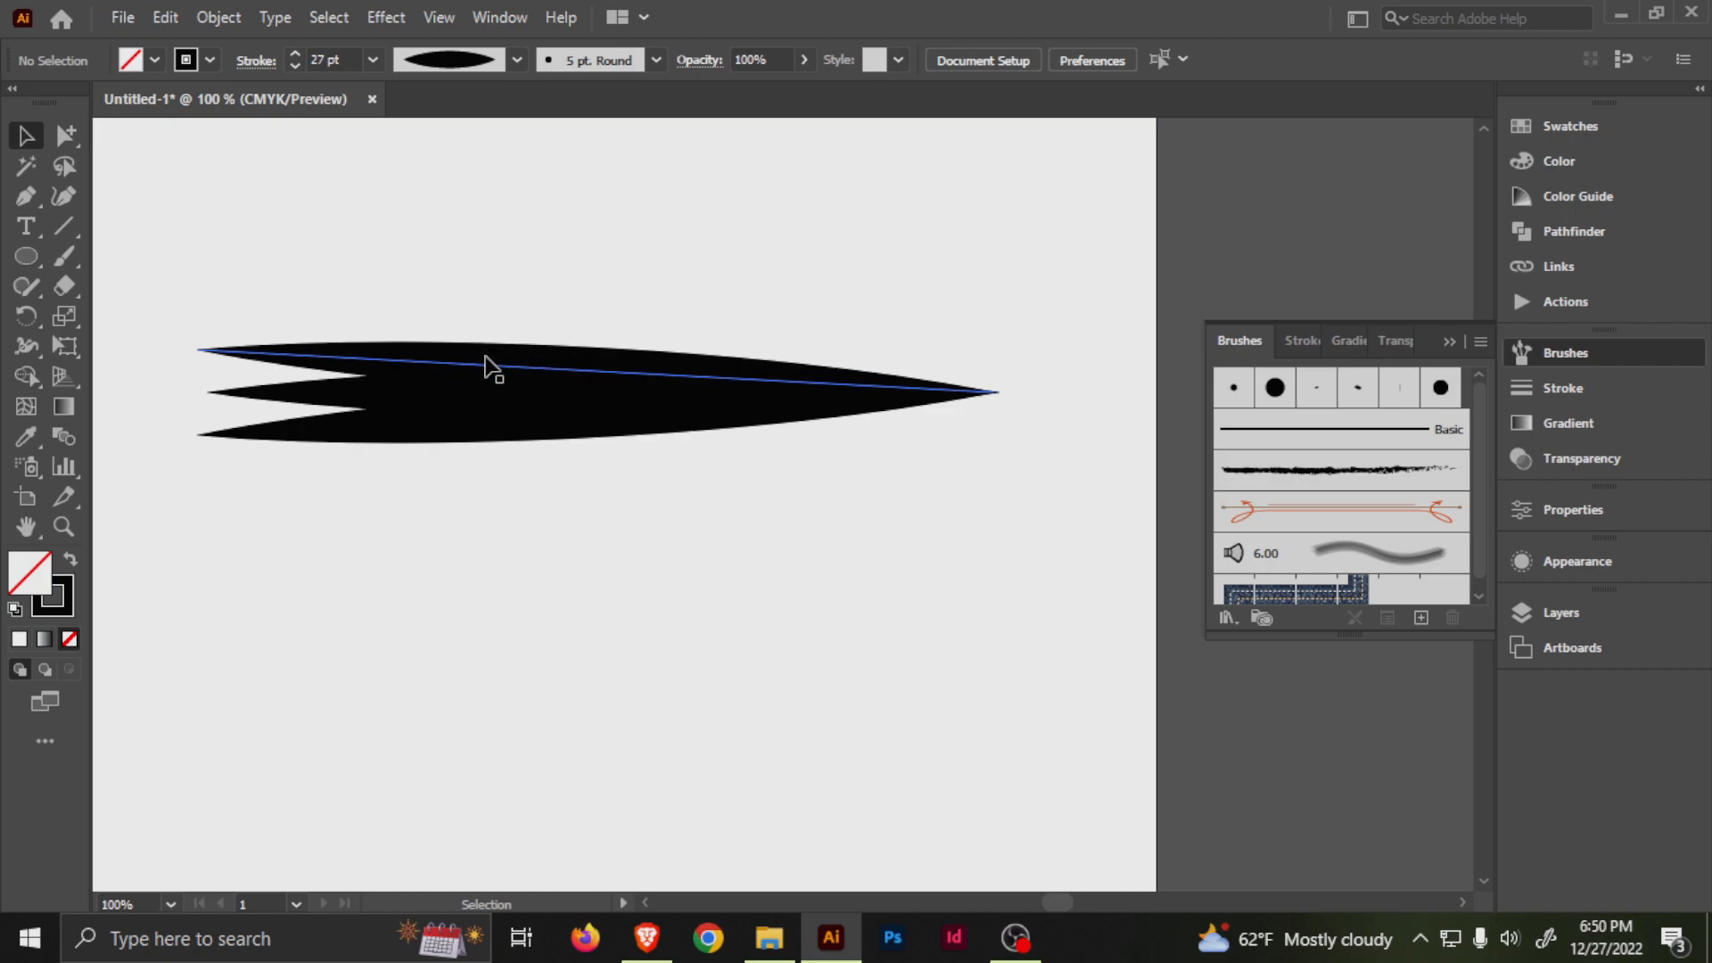
pyautogui.moveTo(512, 359); pyautogui.dragTo(502, 332)
pyautogui.press('a')
pyautogui.moveTo(995, 363); pyautogui.dragTo(999, 393)
# Copy the topmost line, reflect it across the vertical axis and place it as the lowest line, meeting at the shared tip.
pyautogui.moveTo(456, 343); pyautogui.dragTo(459, 472)
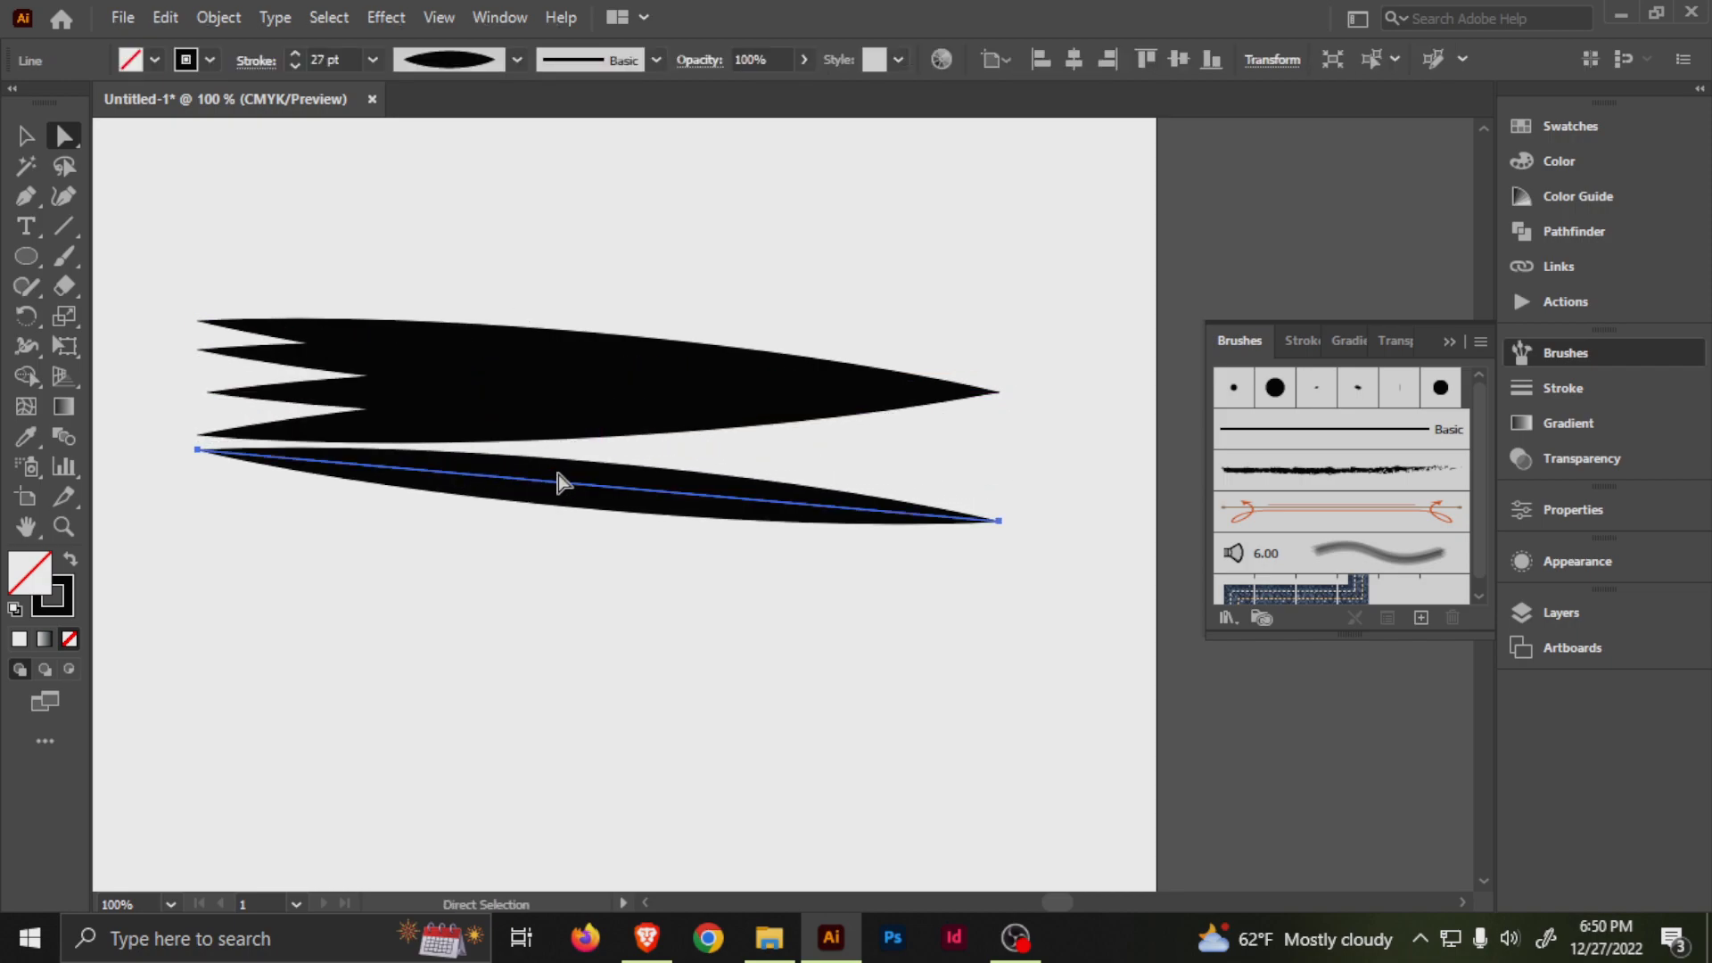
pyautogui.rightClick(660, 489)
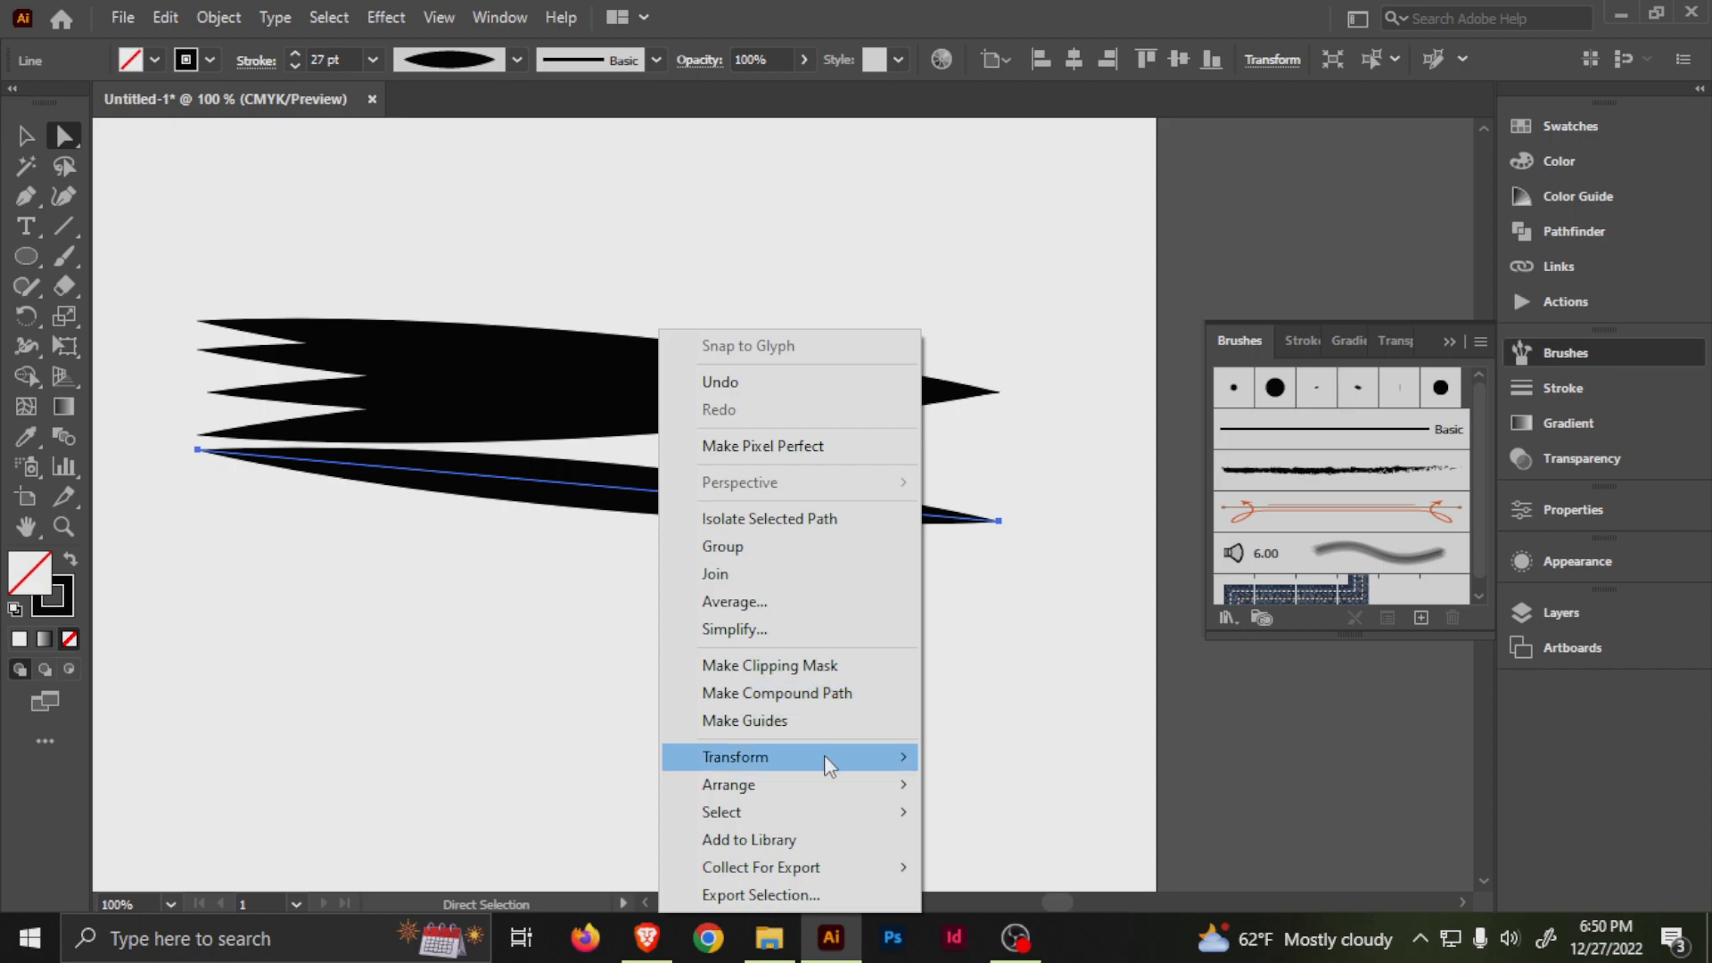
pyautogui.moveTo(824, 757)
pyautogui.click(1013, 629)
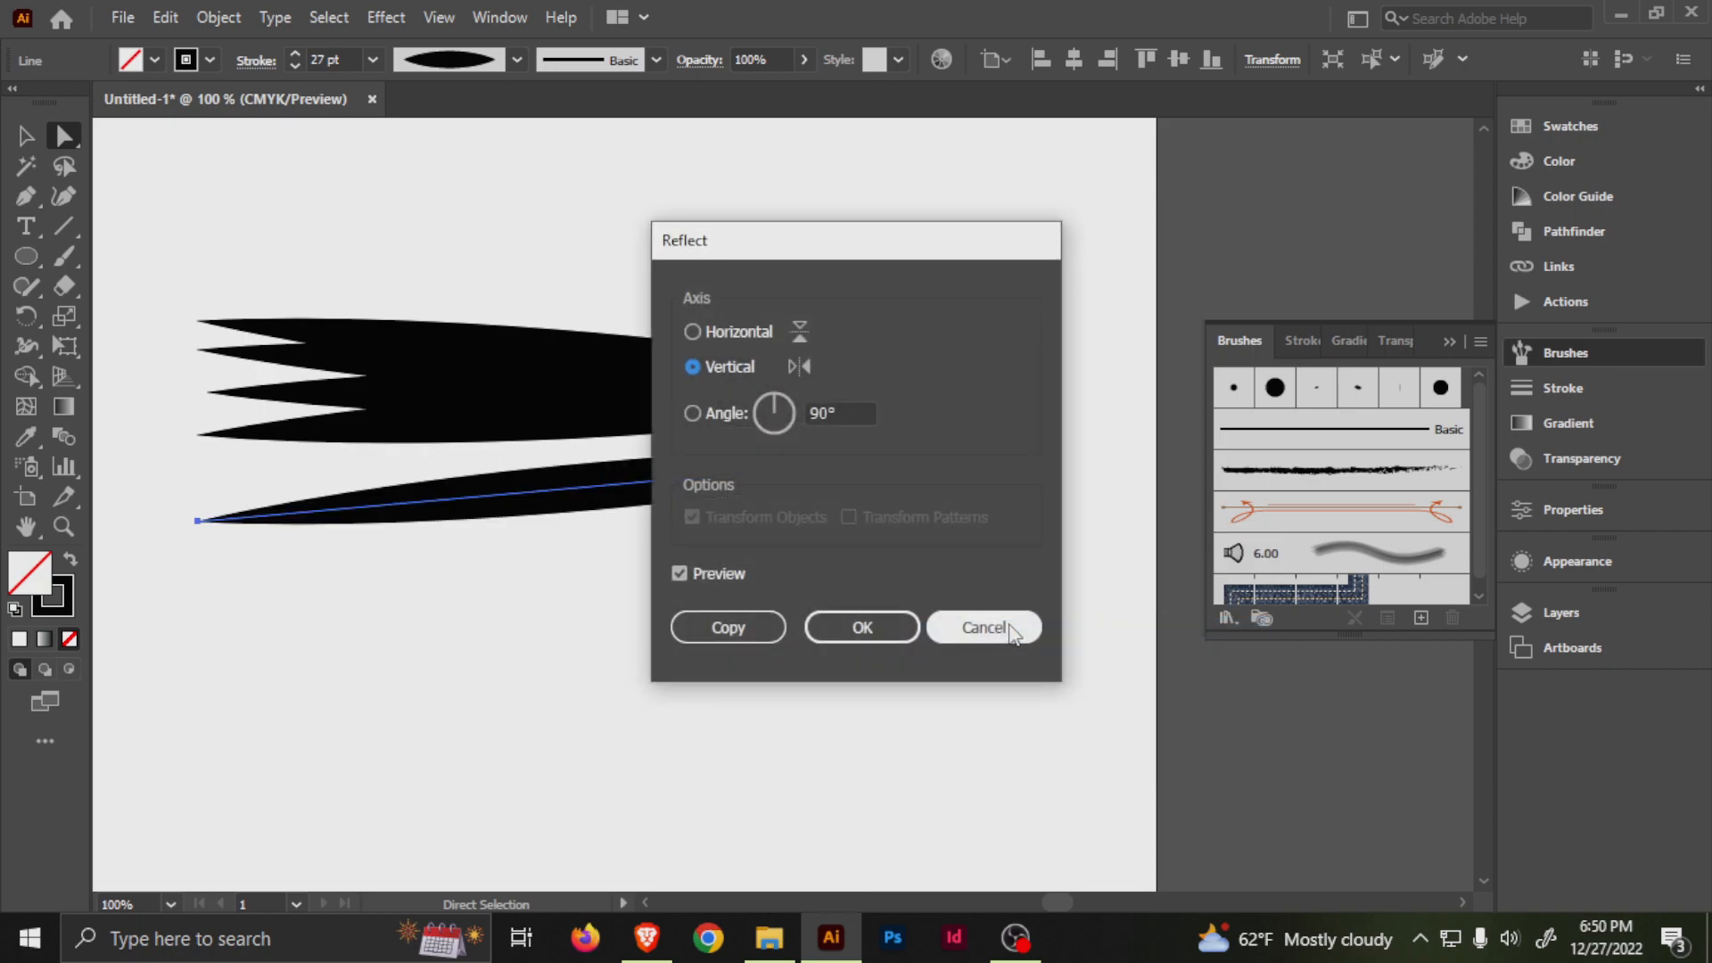
pyautogui.click(1012, 631)
pyautogui.moveTo(694, 493); pyautogui.dragTo(698, 385)
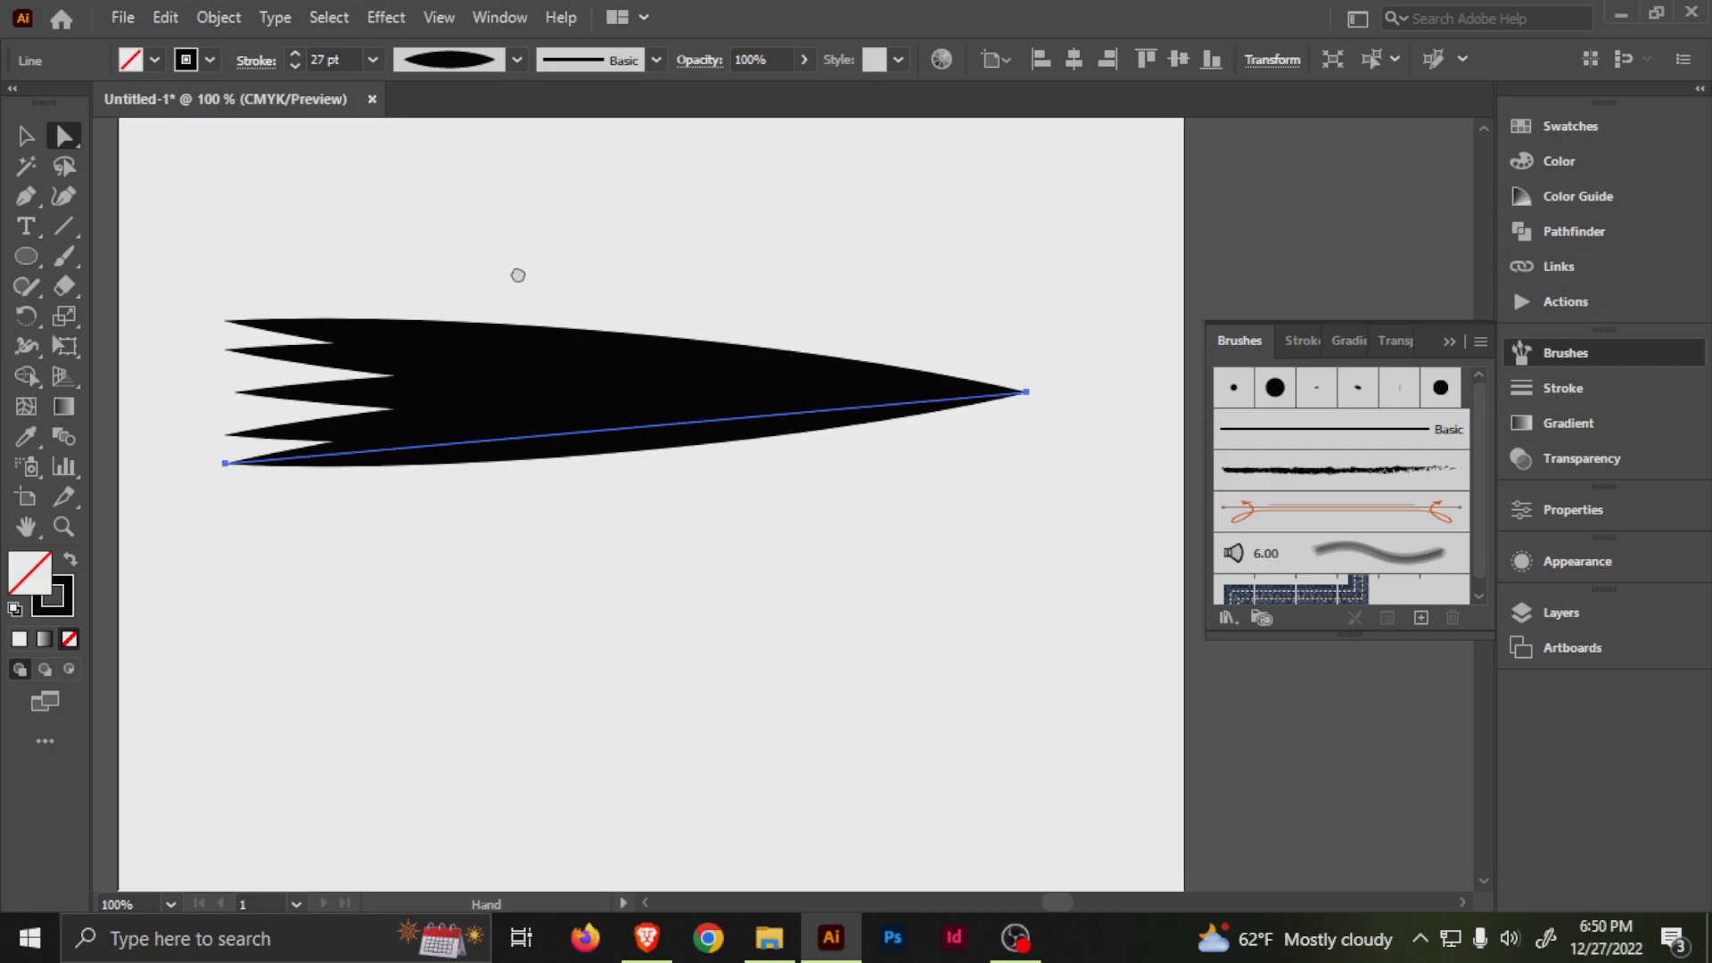
# Pull the left endpoints of the three inner lines inward to stagger the arrow's tail.
pyautogui.moveTo(514, 276); pyautogui.dragTo(606, 336)
pyautogui.click(396, 452)
pyautogui.moveTo(314, 419); pyautogui.dragTo(347, 495)
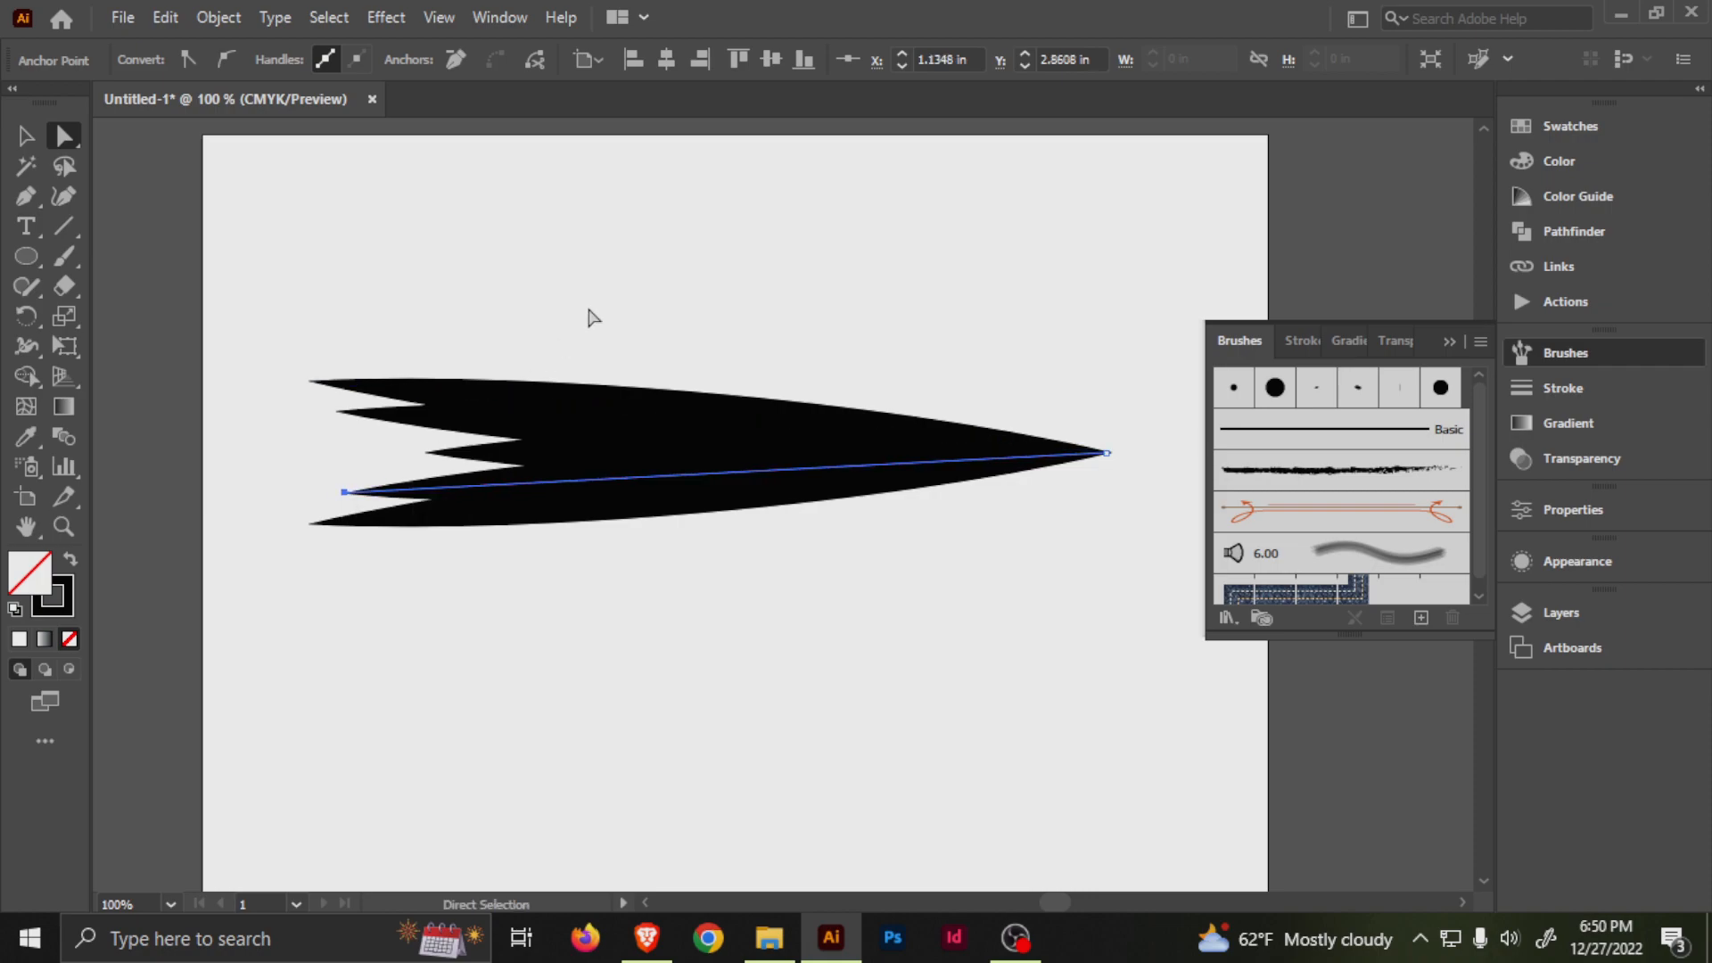
pyautogui.click(589, 316)
# Start a new pattern brush from all five lines of the arrow.
pyautogui.hscroll(3, 807, 374)
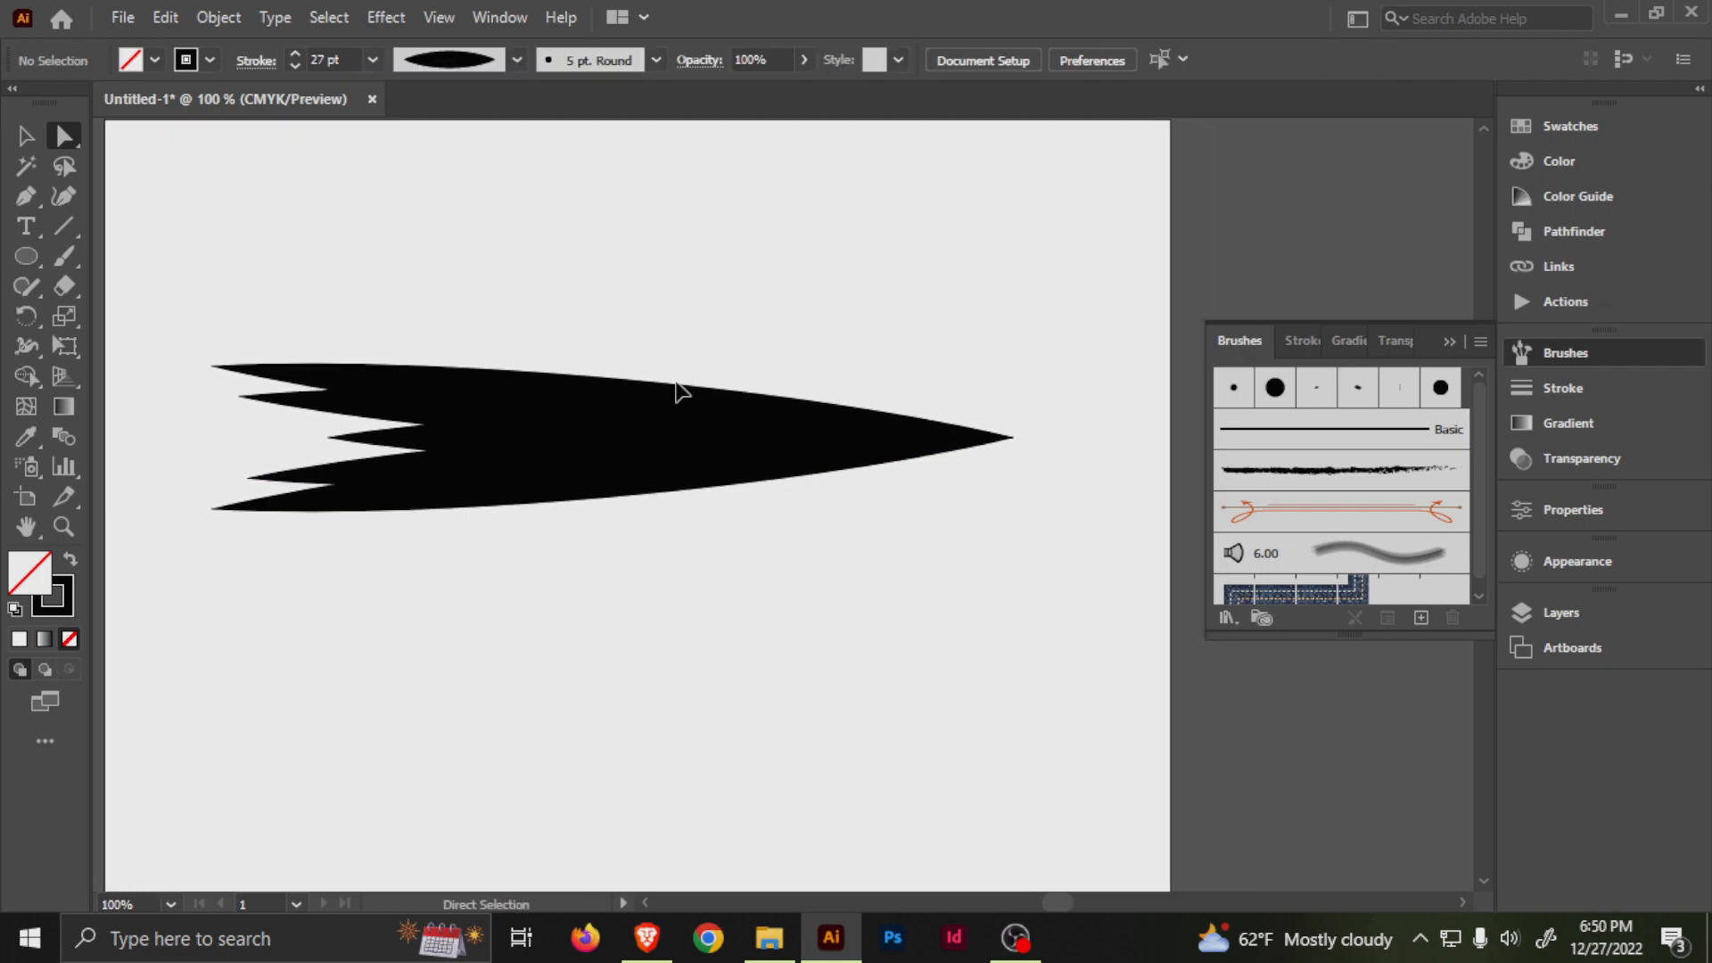
pyautogui.press('v')
pyautogui.scroll(-3, 700, 397)
pyautogui.scroll(-1, 710, 450)
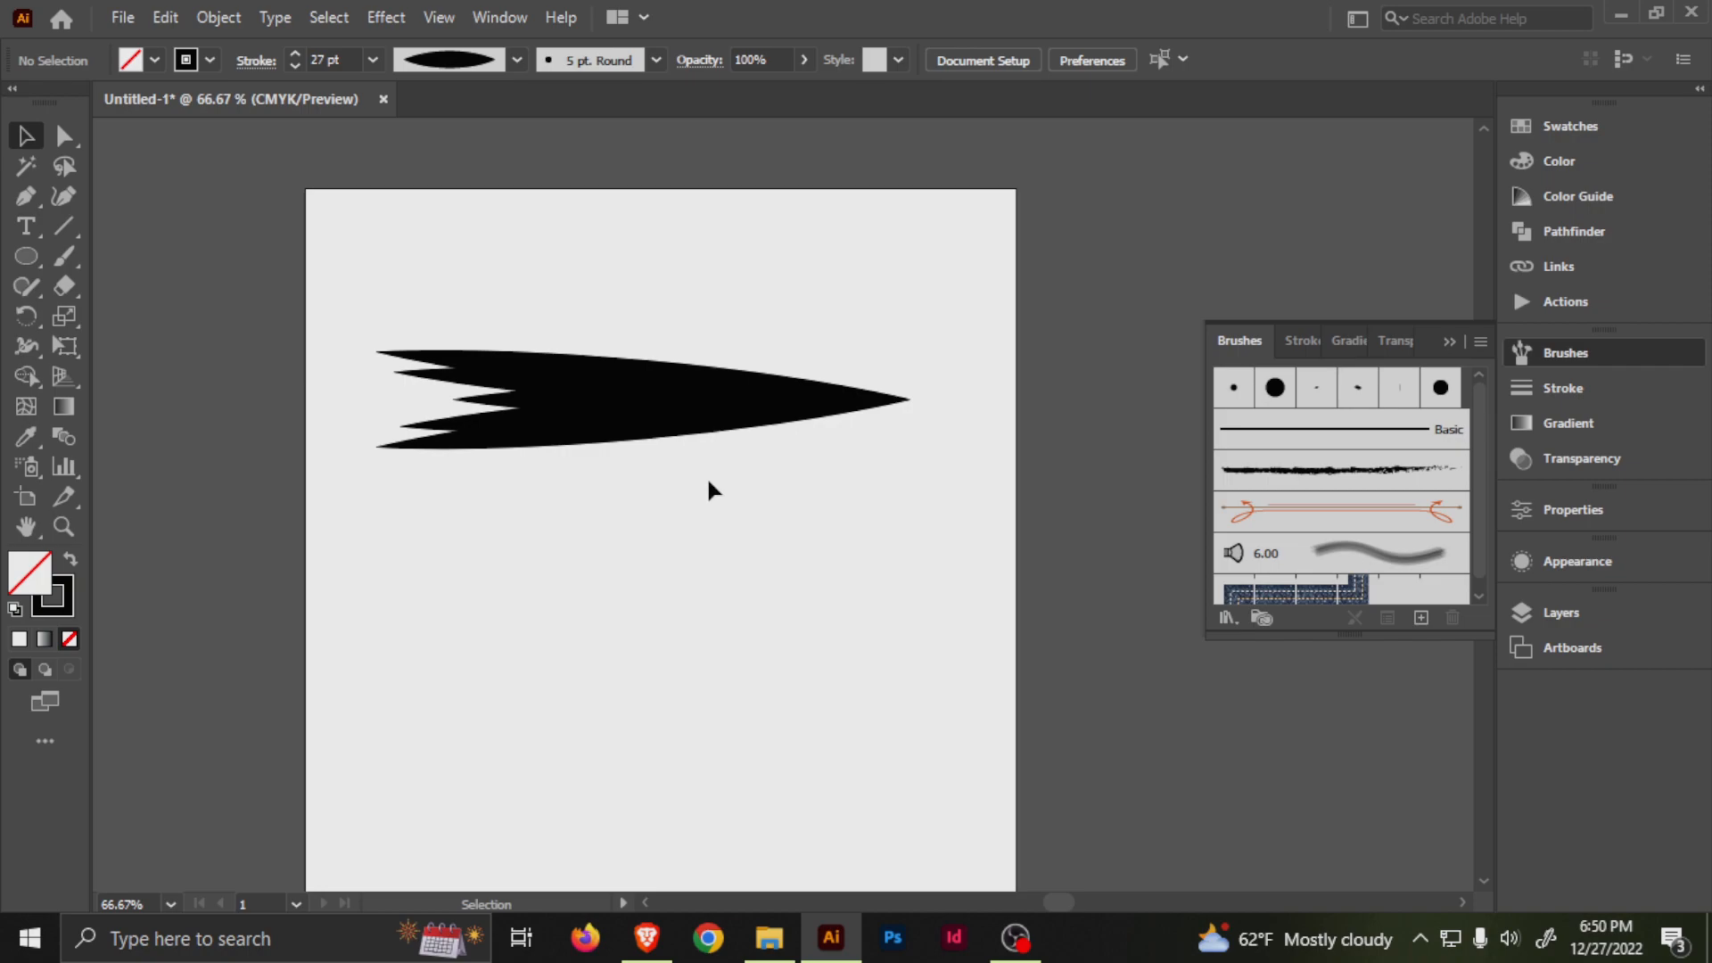
pyautogui.moveTo(709, 481); pyautogui.dragTo(687, 497)
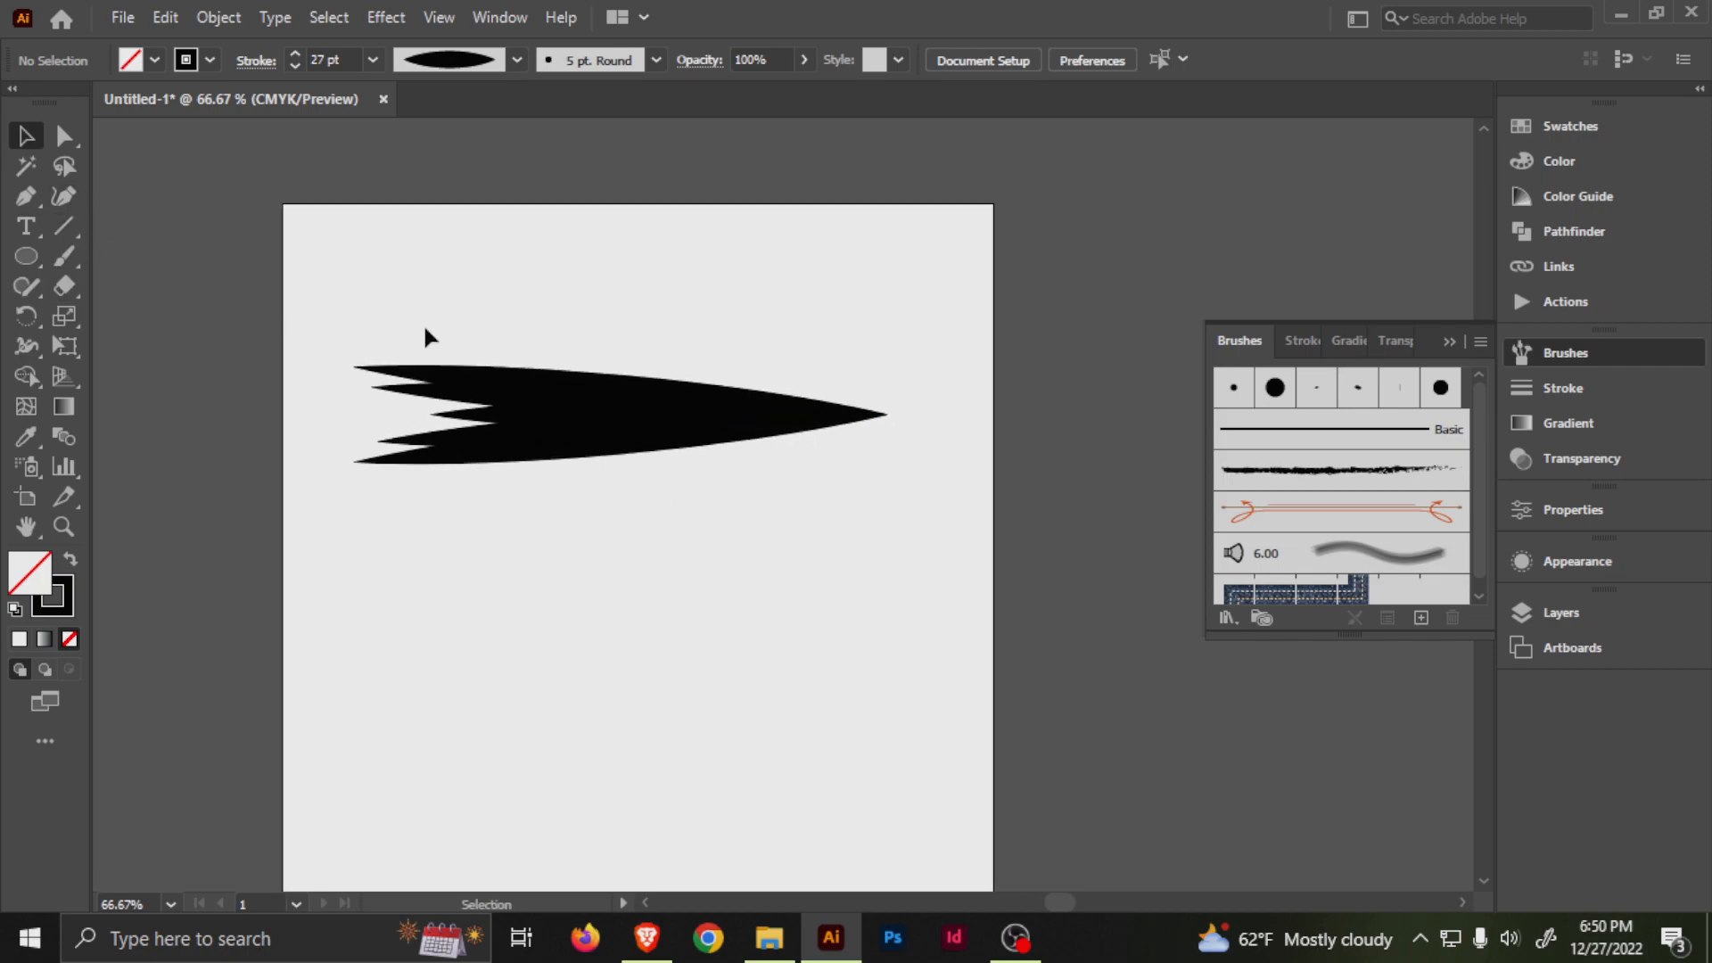
pyautogui.moveTo(764, 683); pyautogui.dragTo(765, 685)
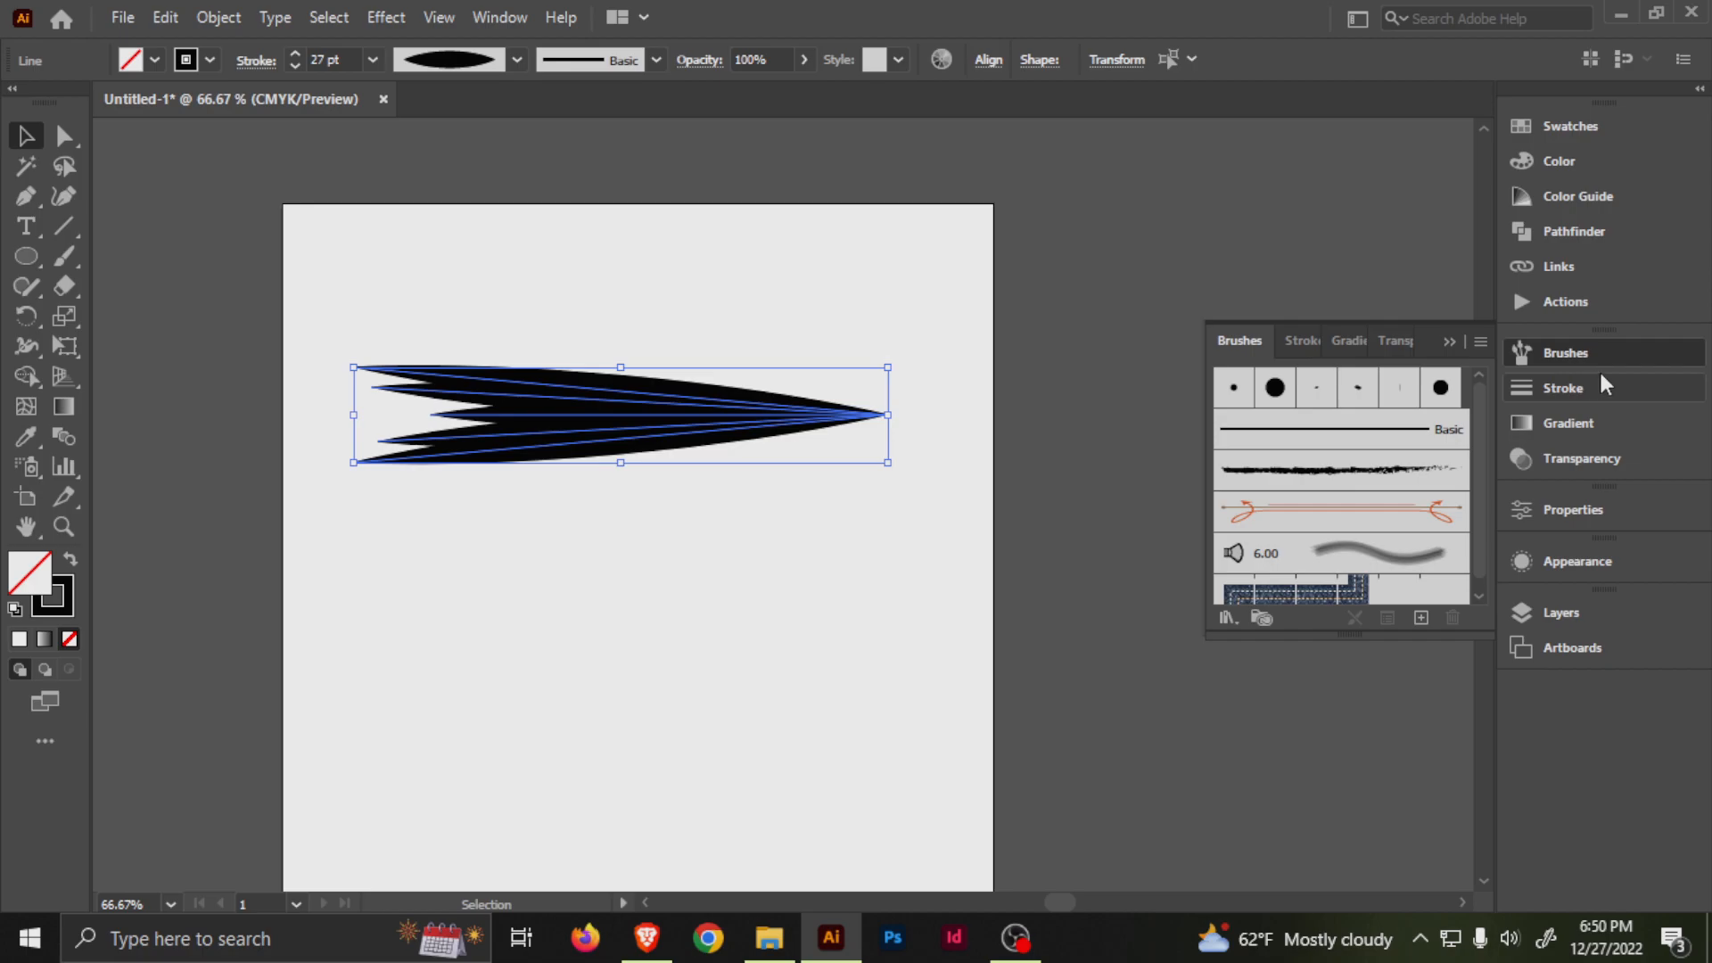
pyautogui.click(504, 17)
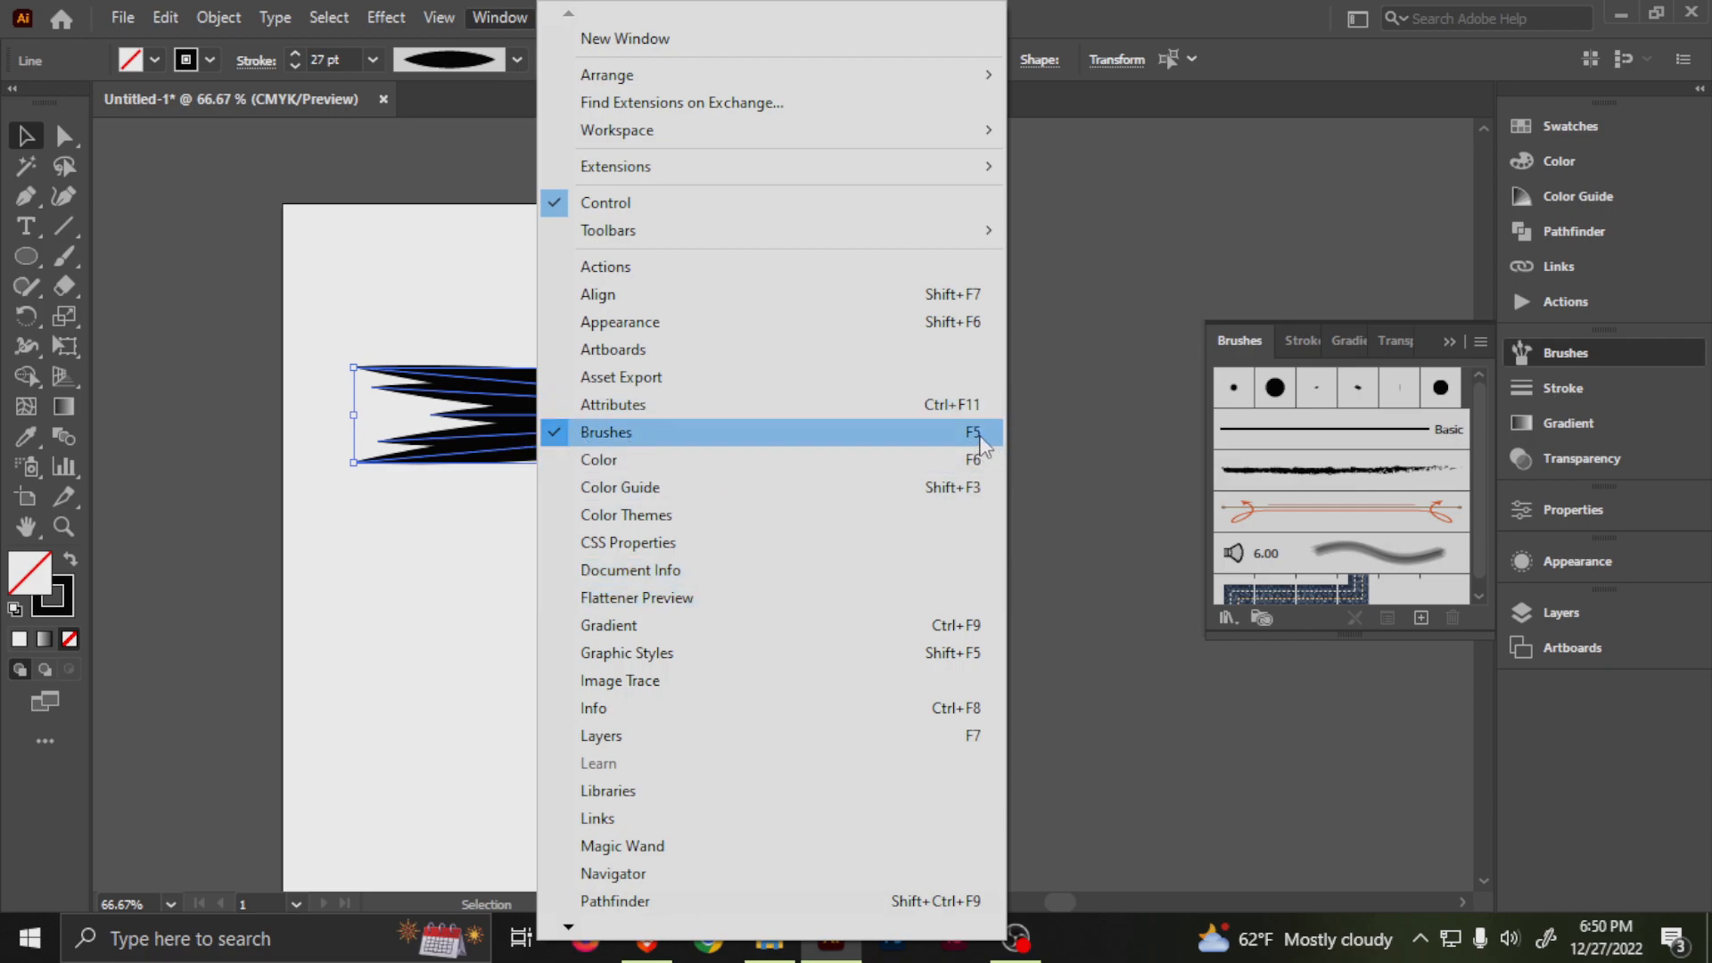
pyautogui.click(1480, 340)
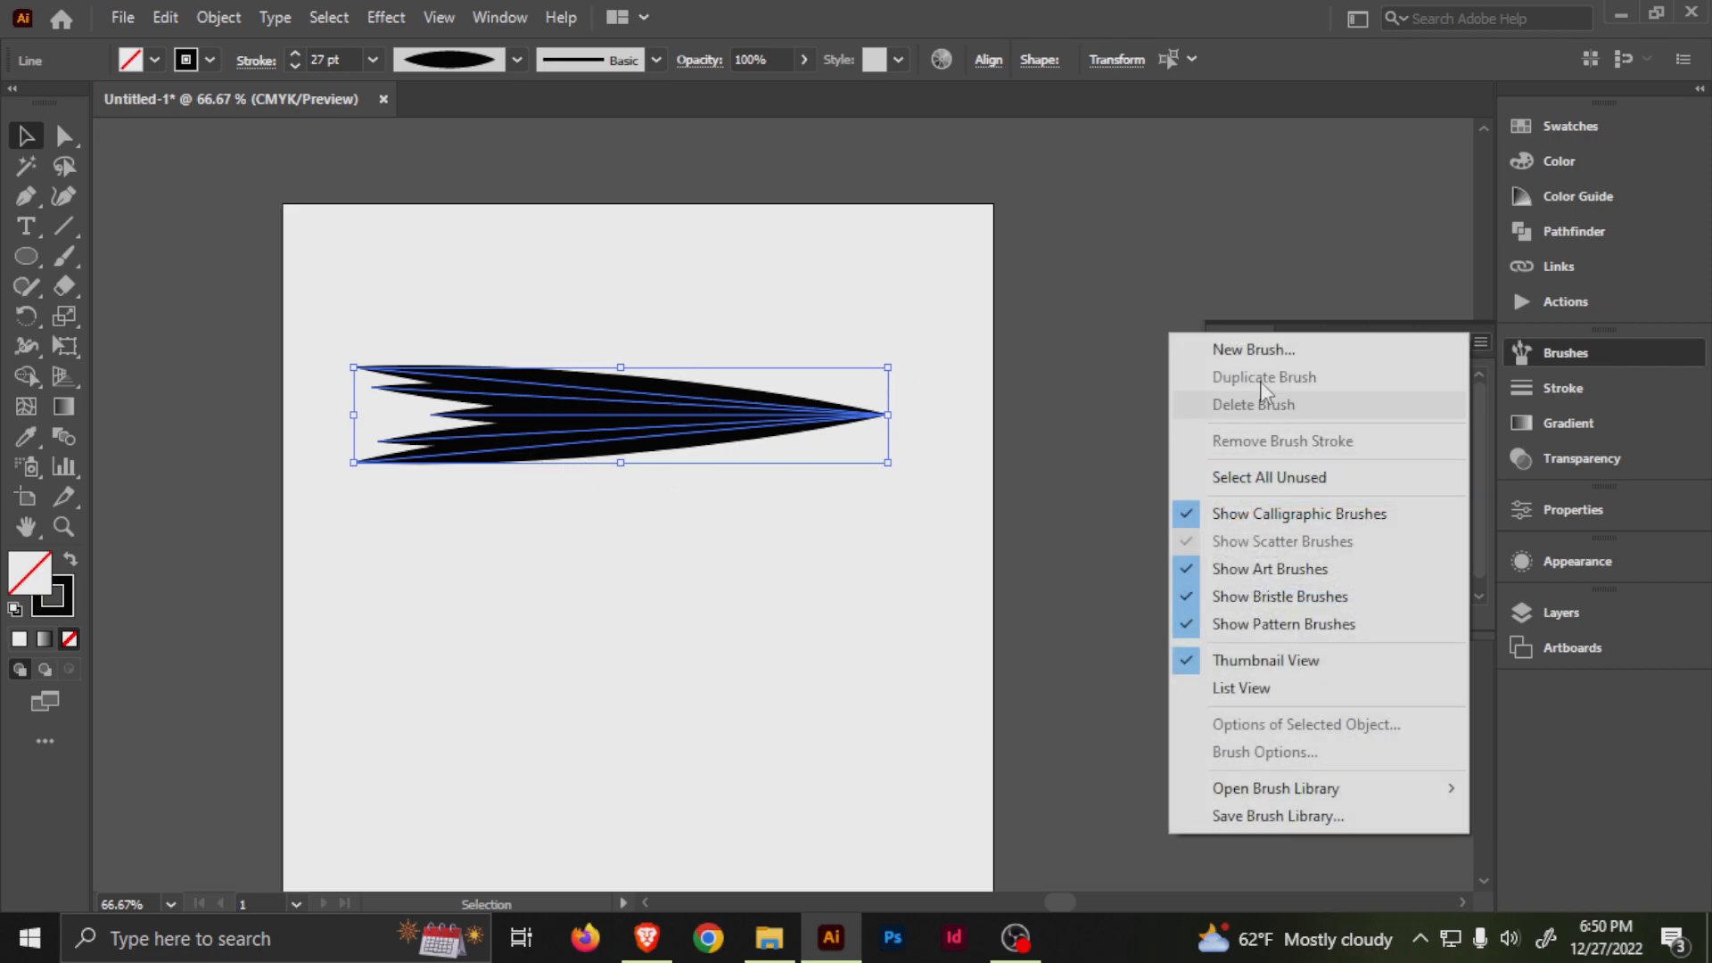
pyautogui.click(1243, 347)
pyautogui.click(902, 611)
pyautogui.click(907, 661)
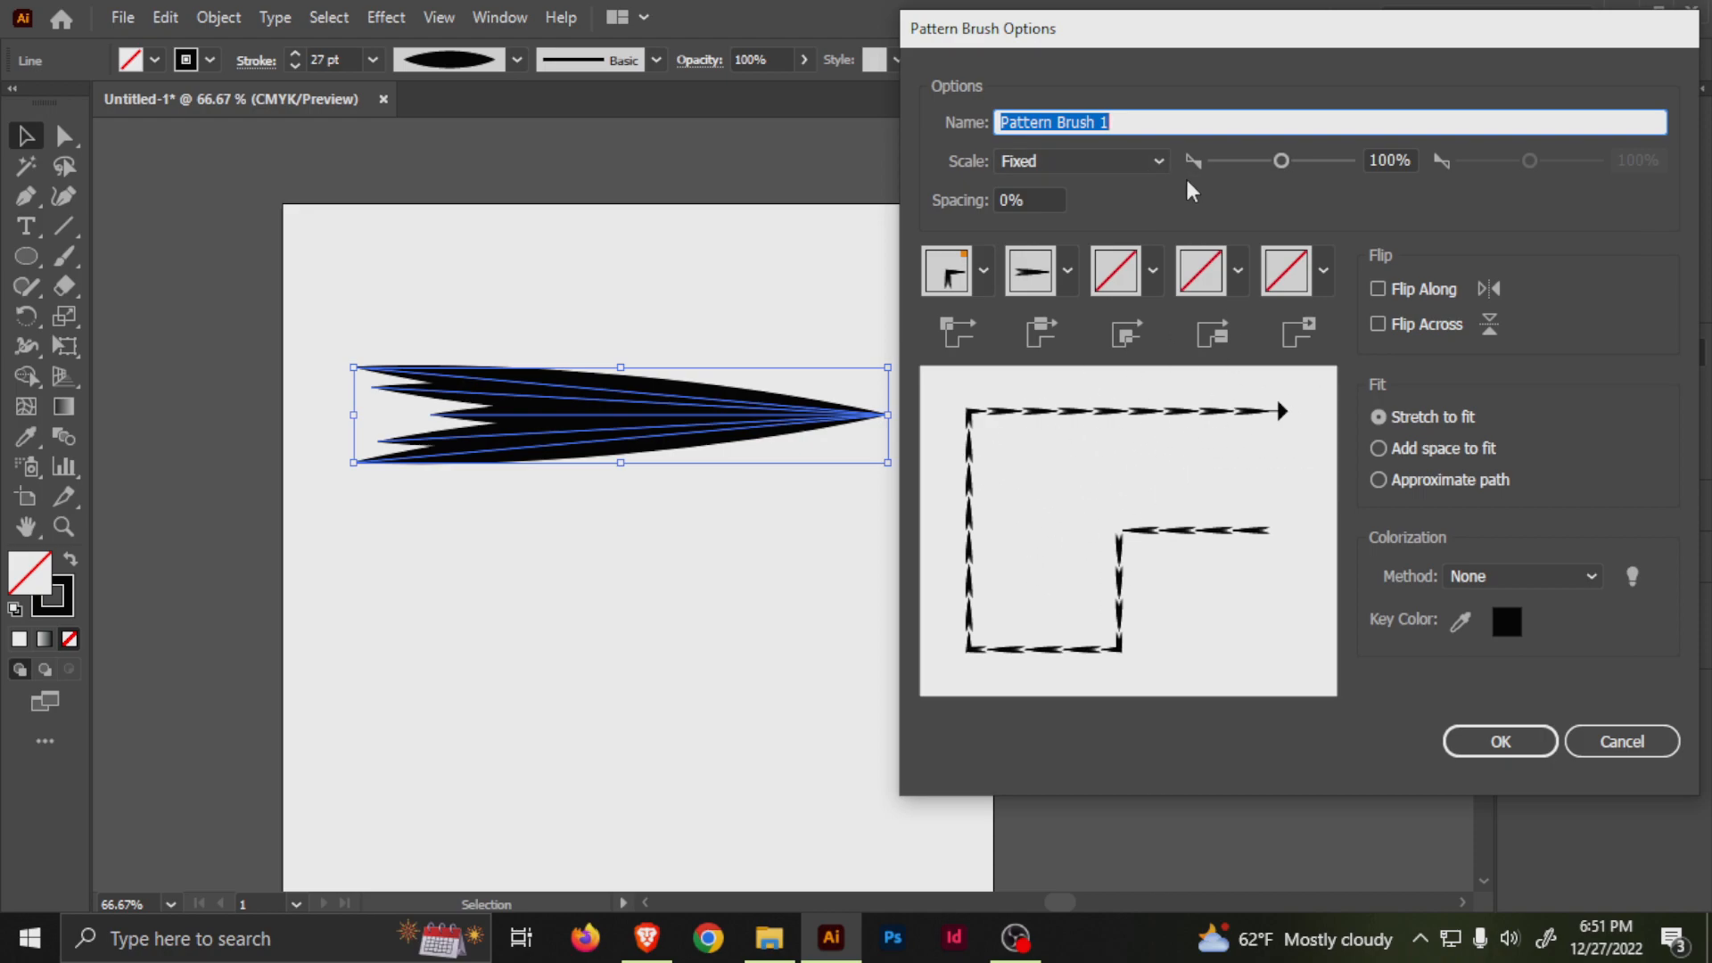
# Name the pattern brush Sharp_arrow and set its scale to 10%.
pyautogui.write('Sharp_arrow')
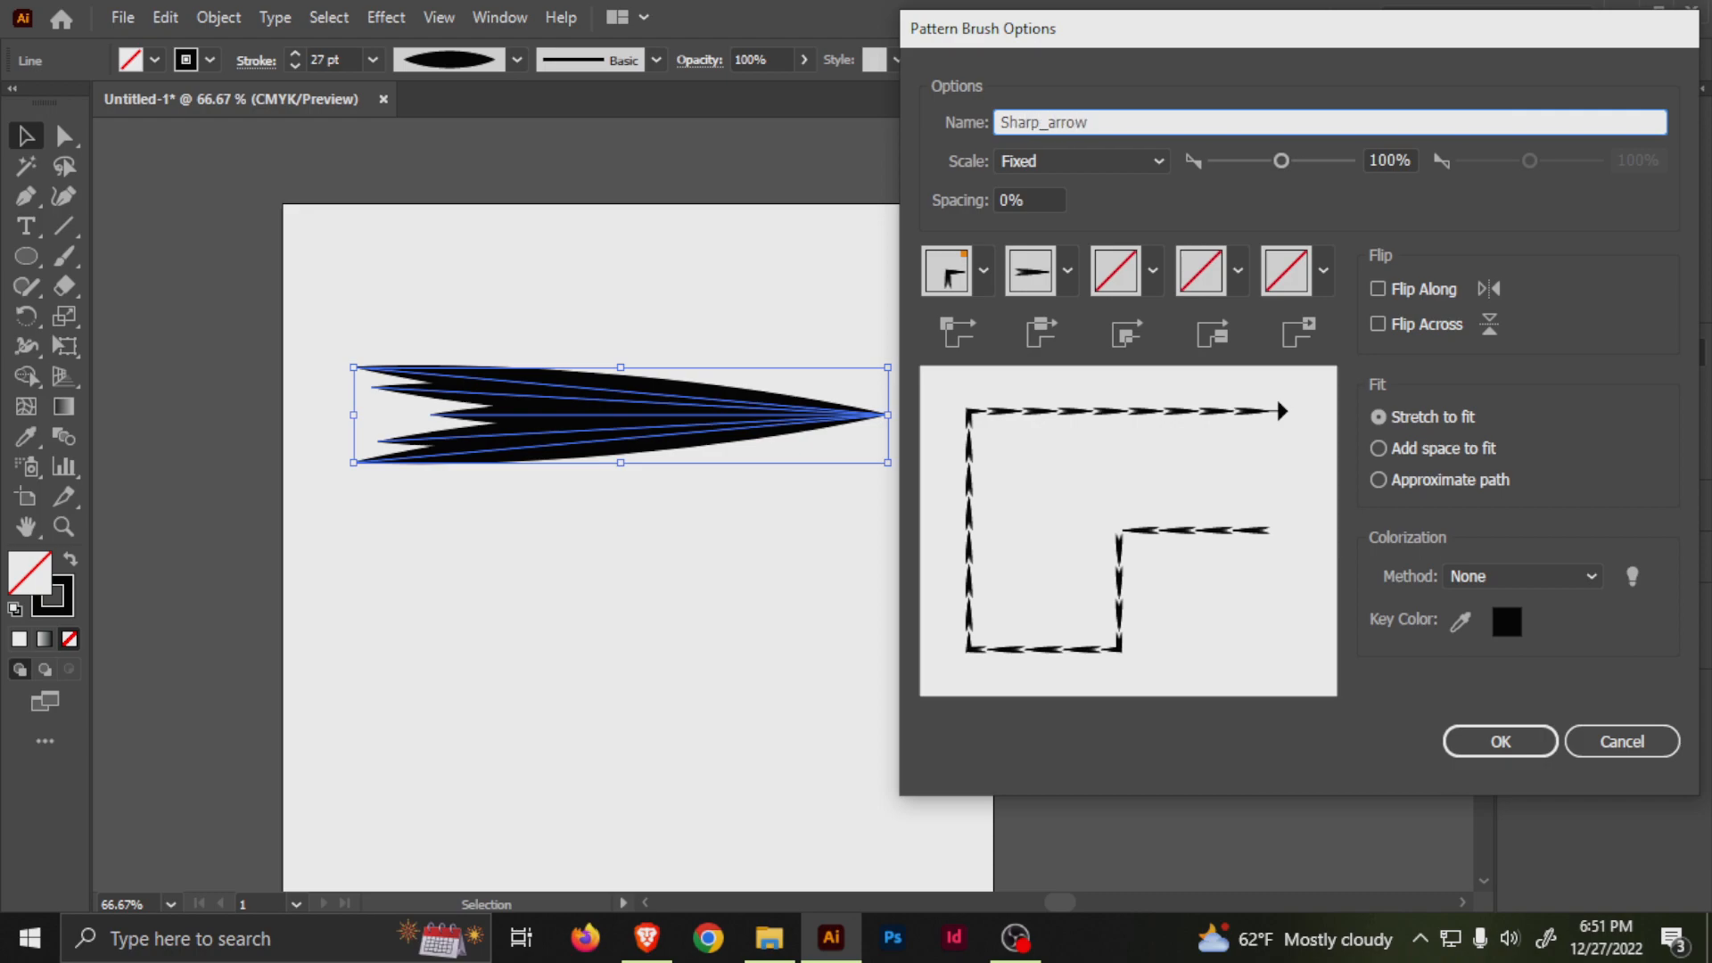
pyautogui.click(1396, 160)
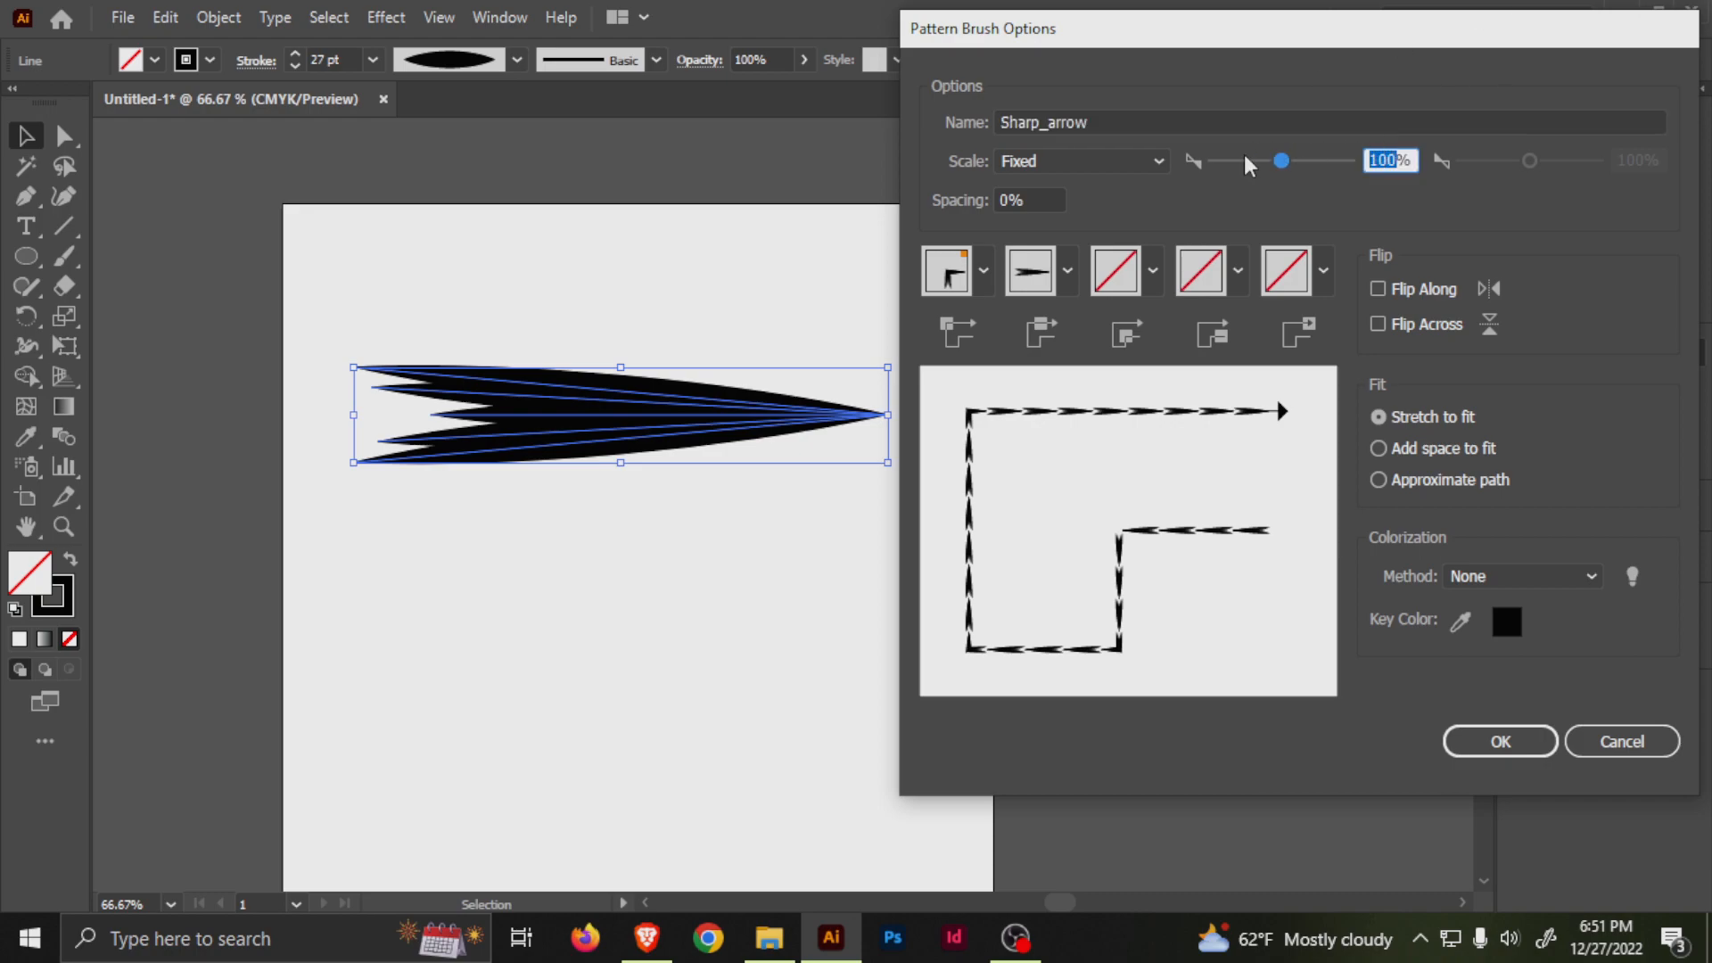
pyautogui.write('10')
# Set the outer corner tile to None and create the brush with the colorization method None.
pyautogui.click(984, 270)
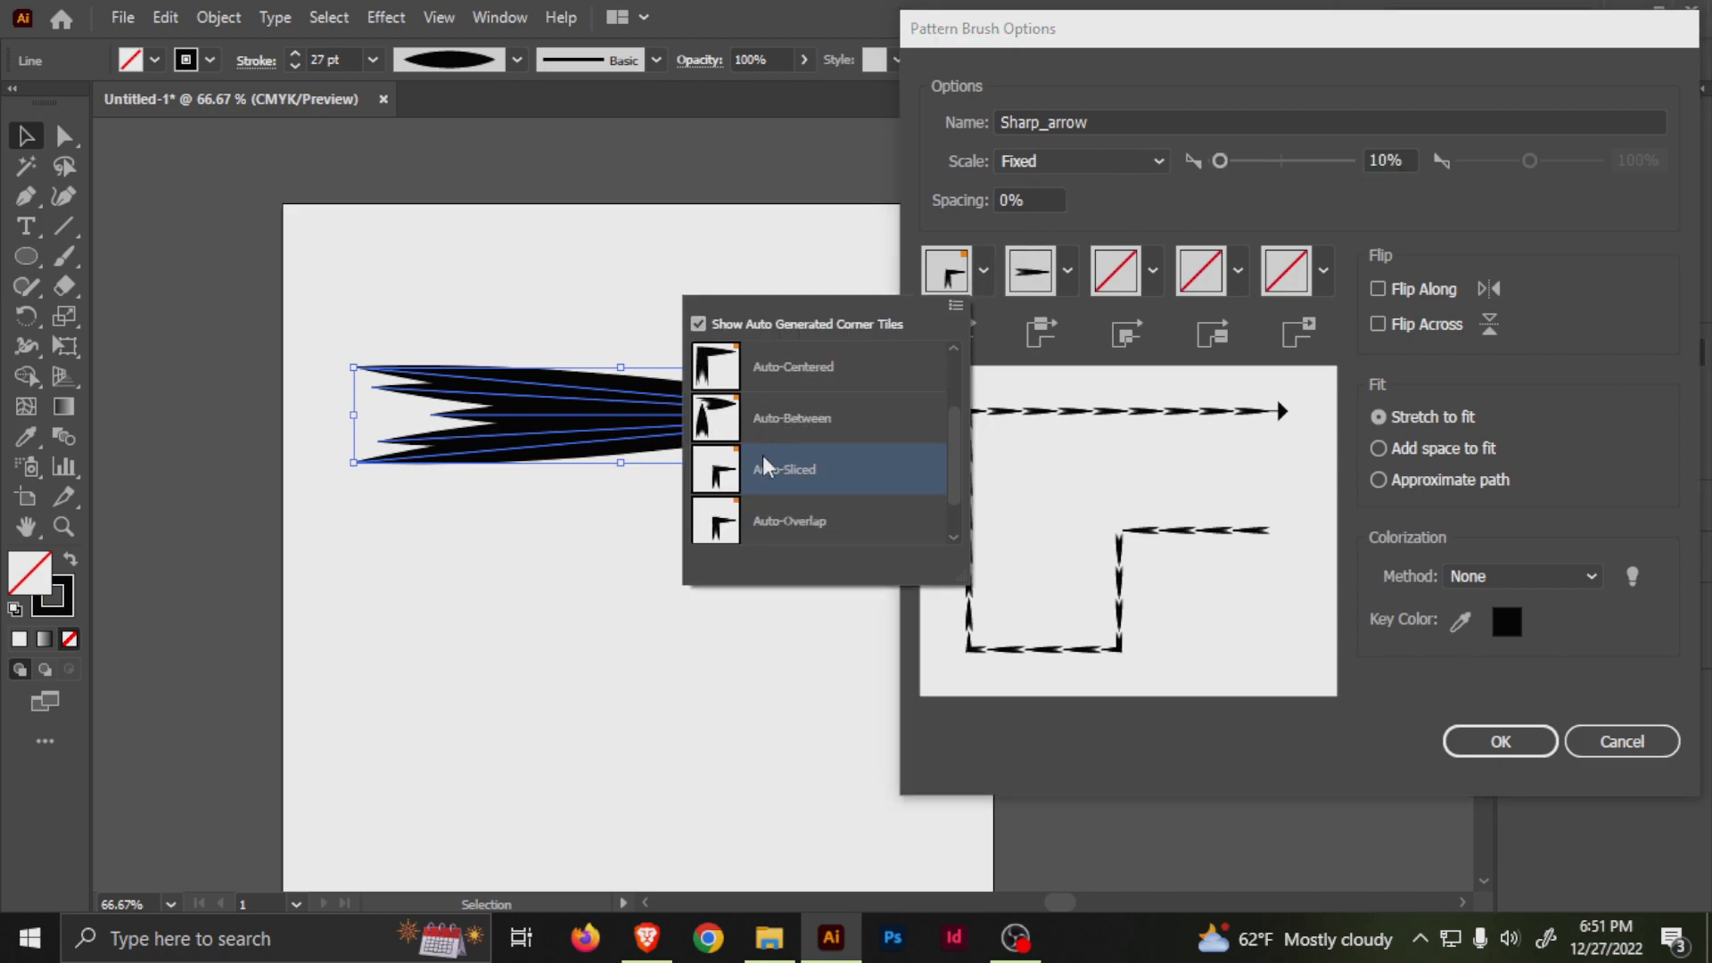
pyautogui.moveTo(960, 459)
pyautogui.mouseDown()
pyautogui.moveTo(963, 385)
pyautogui.moveTo(955, 448)
pyautogui.mouseUp()
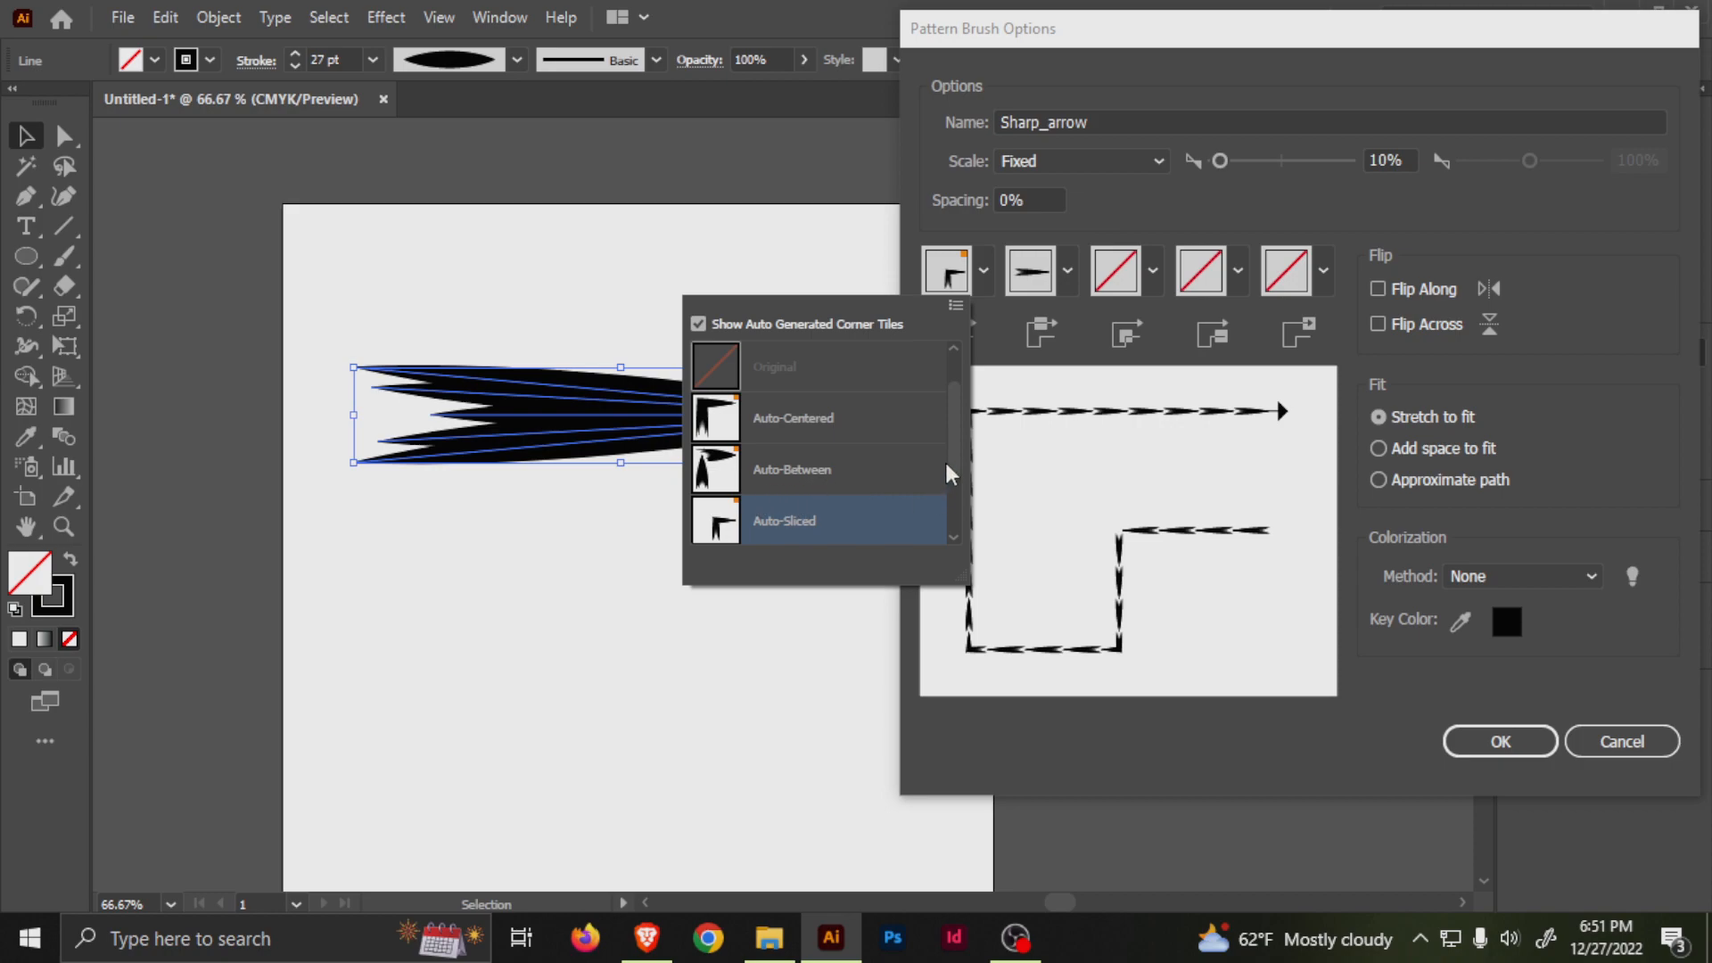
pyautogui.scroll(-2, 955, 454)
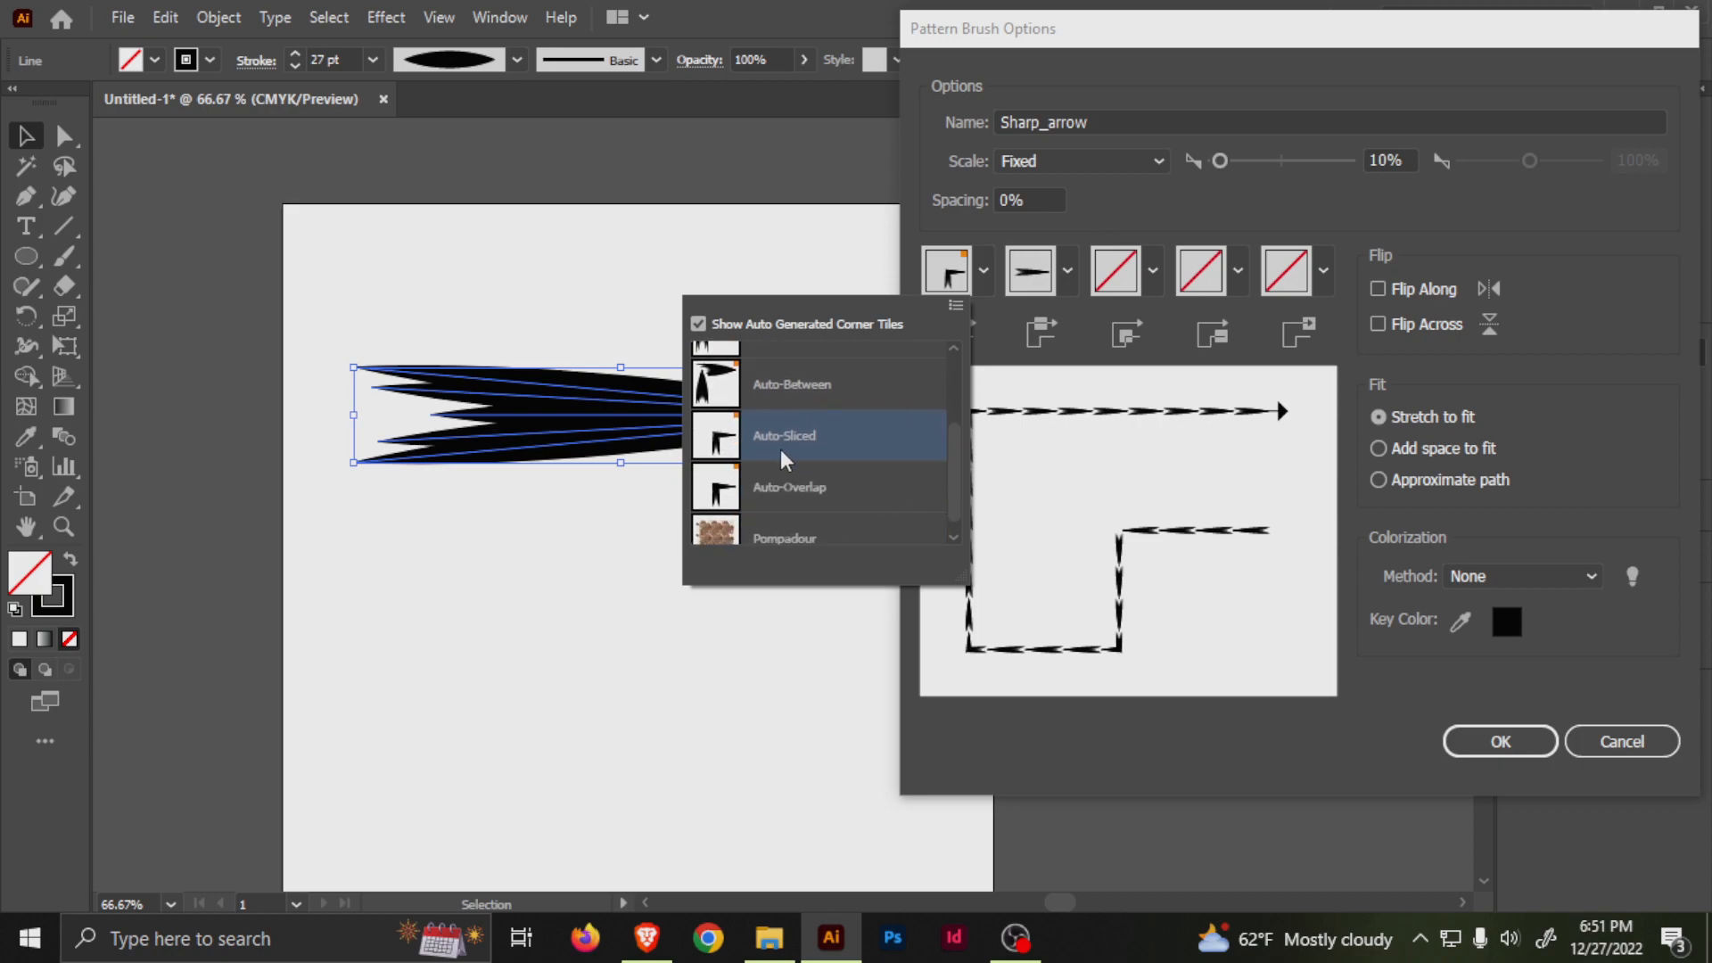
pyautogui.moveTo(952, 447); pyautogui.dragTo(934, 357)
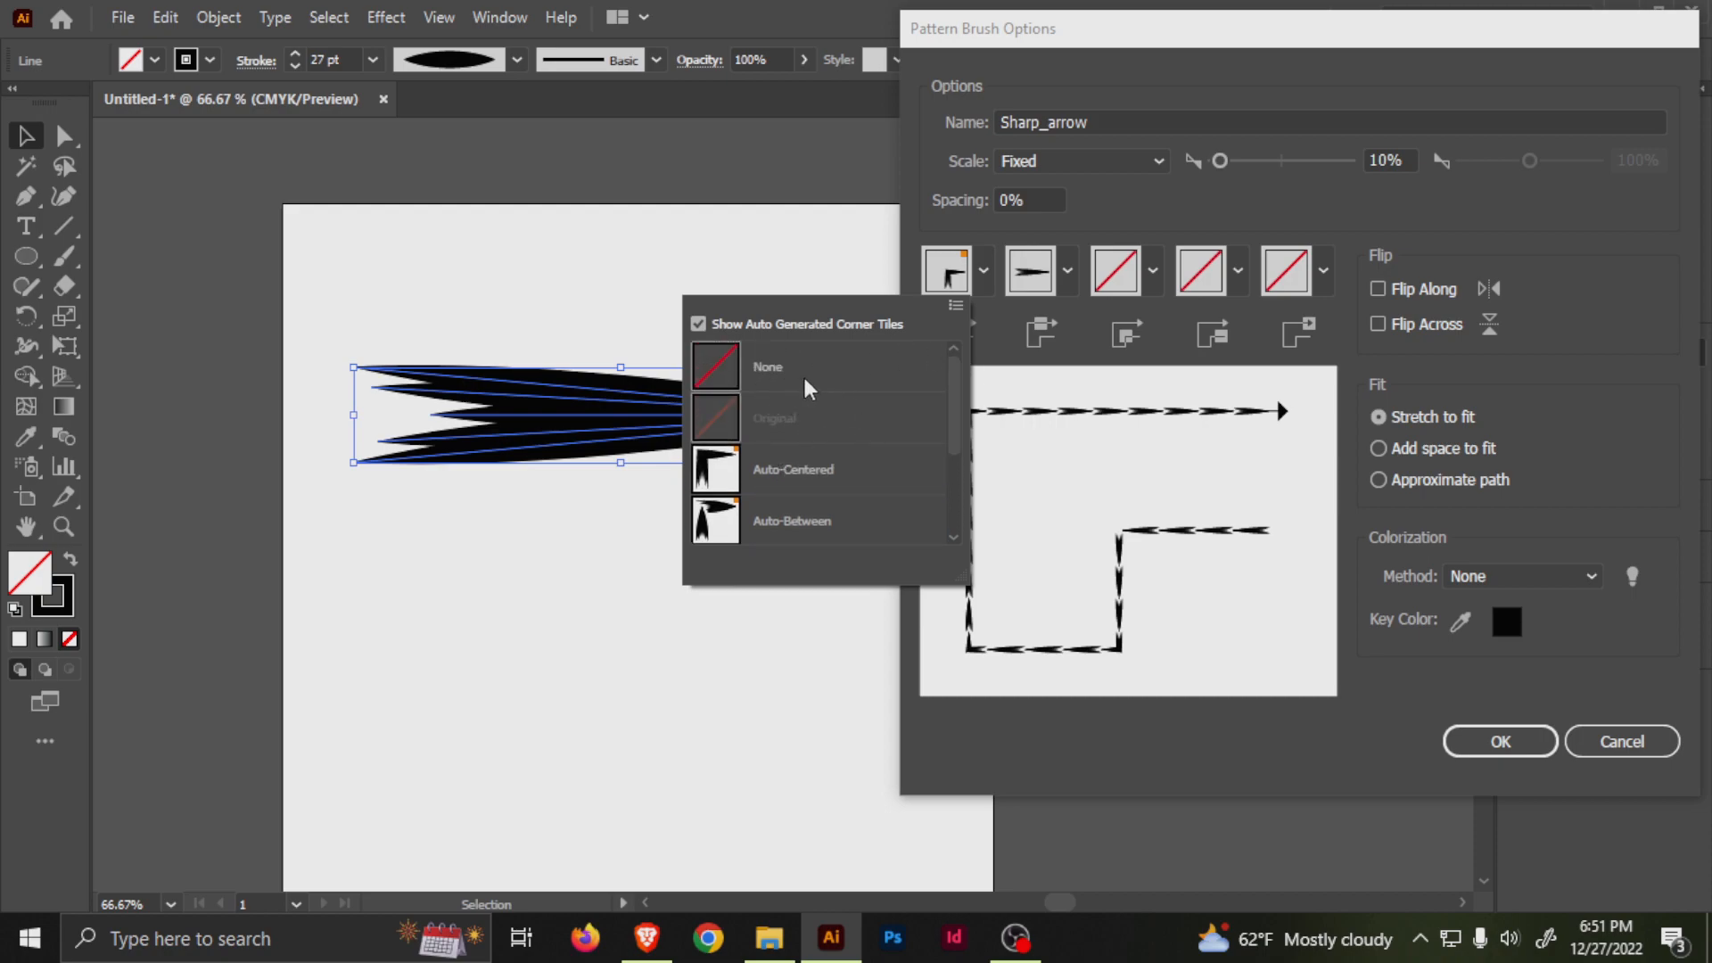
pyautogui.click(760, 367)
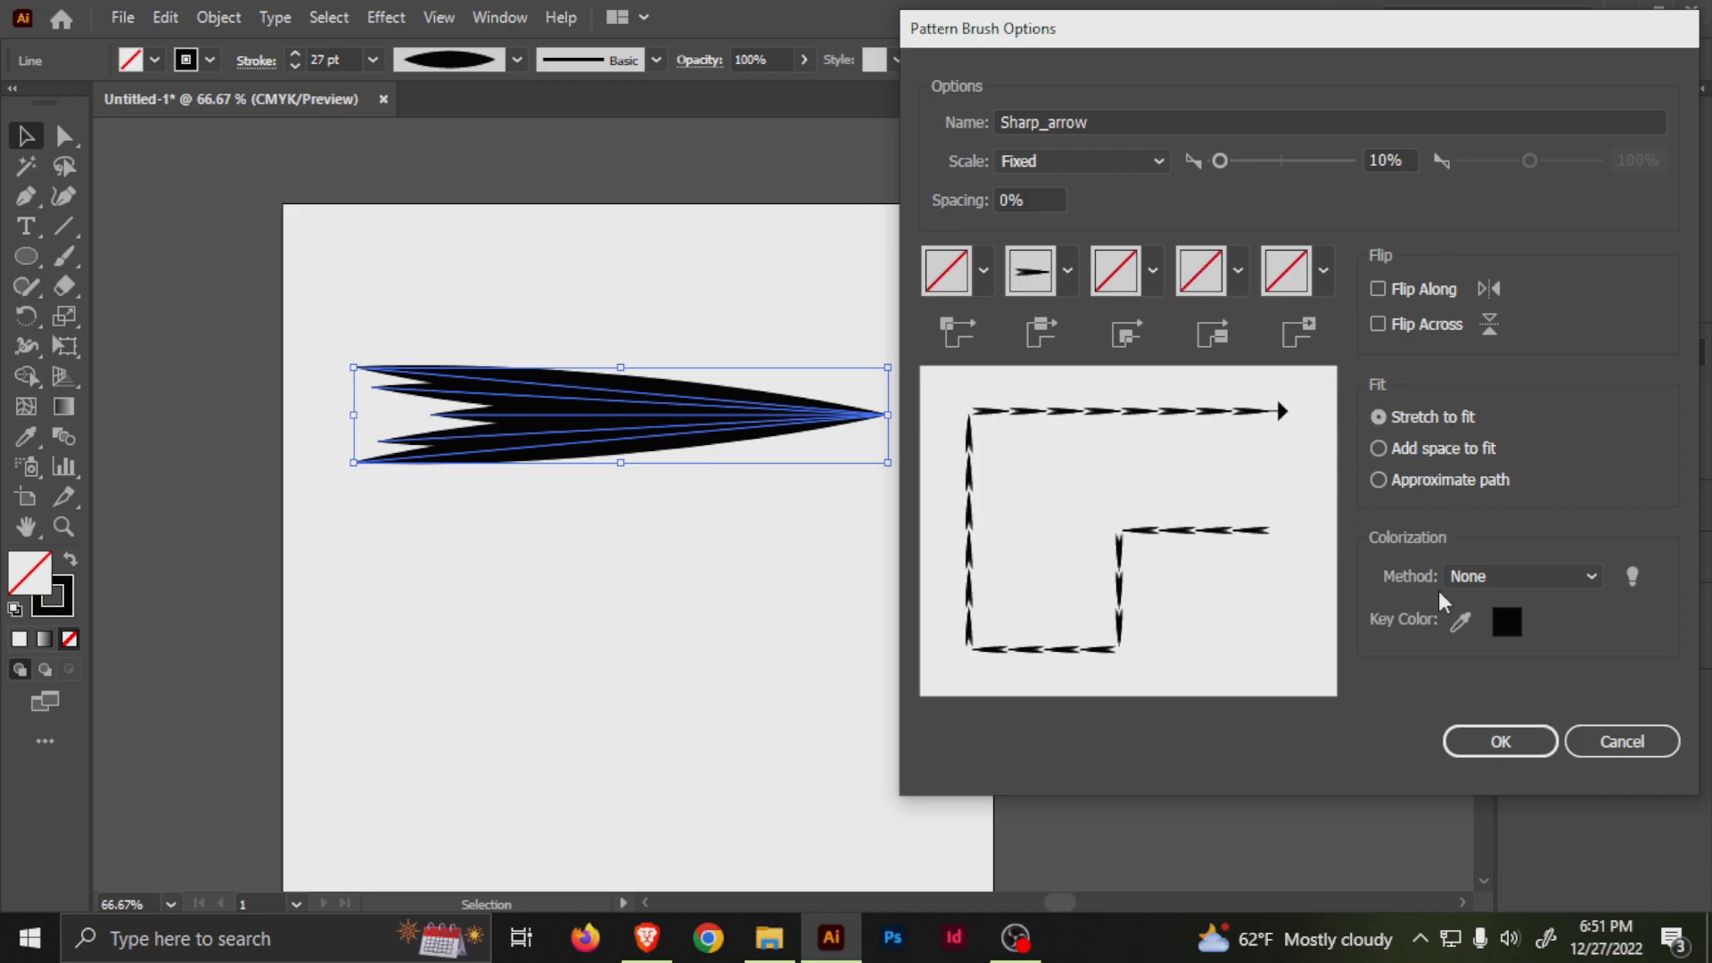
pyautogui.click(1473, 585)
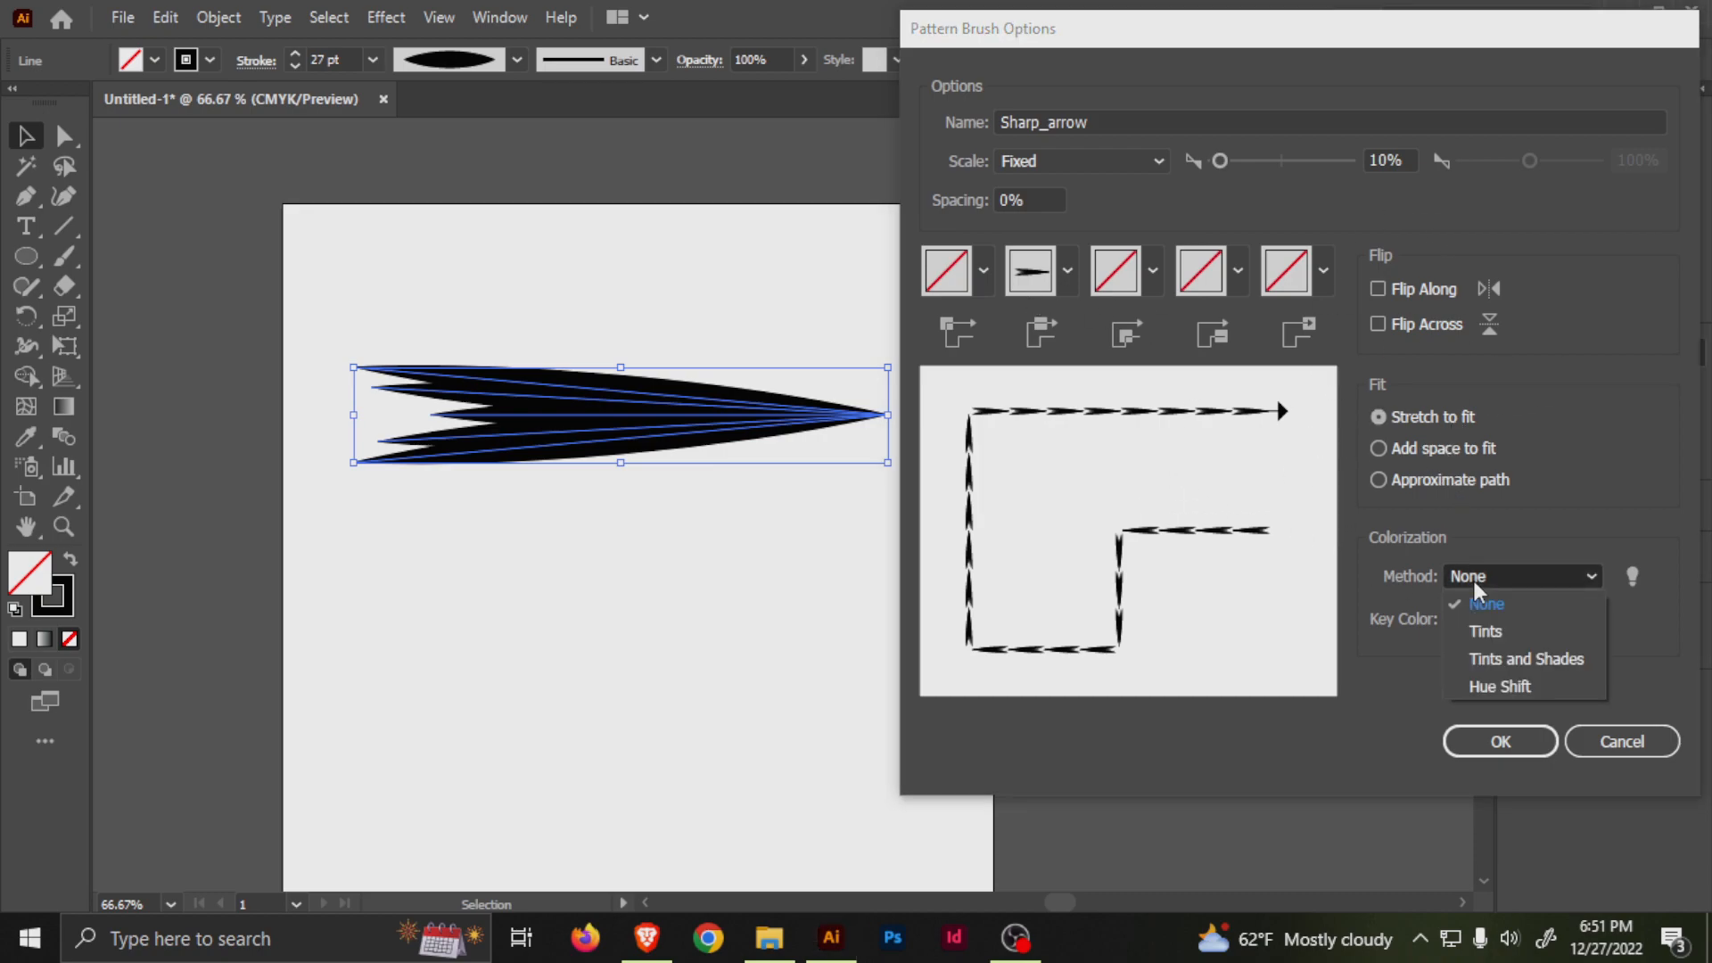
pyautogui.click(1495, 661)
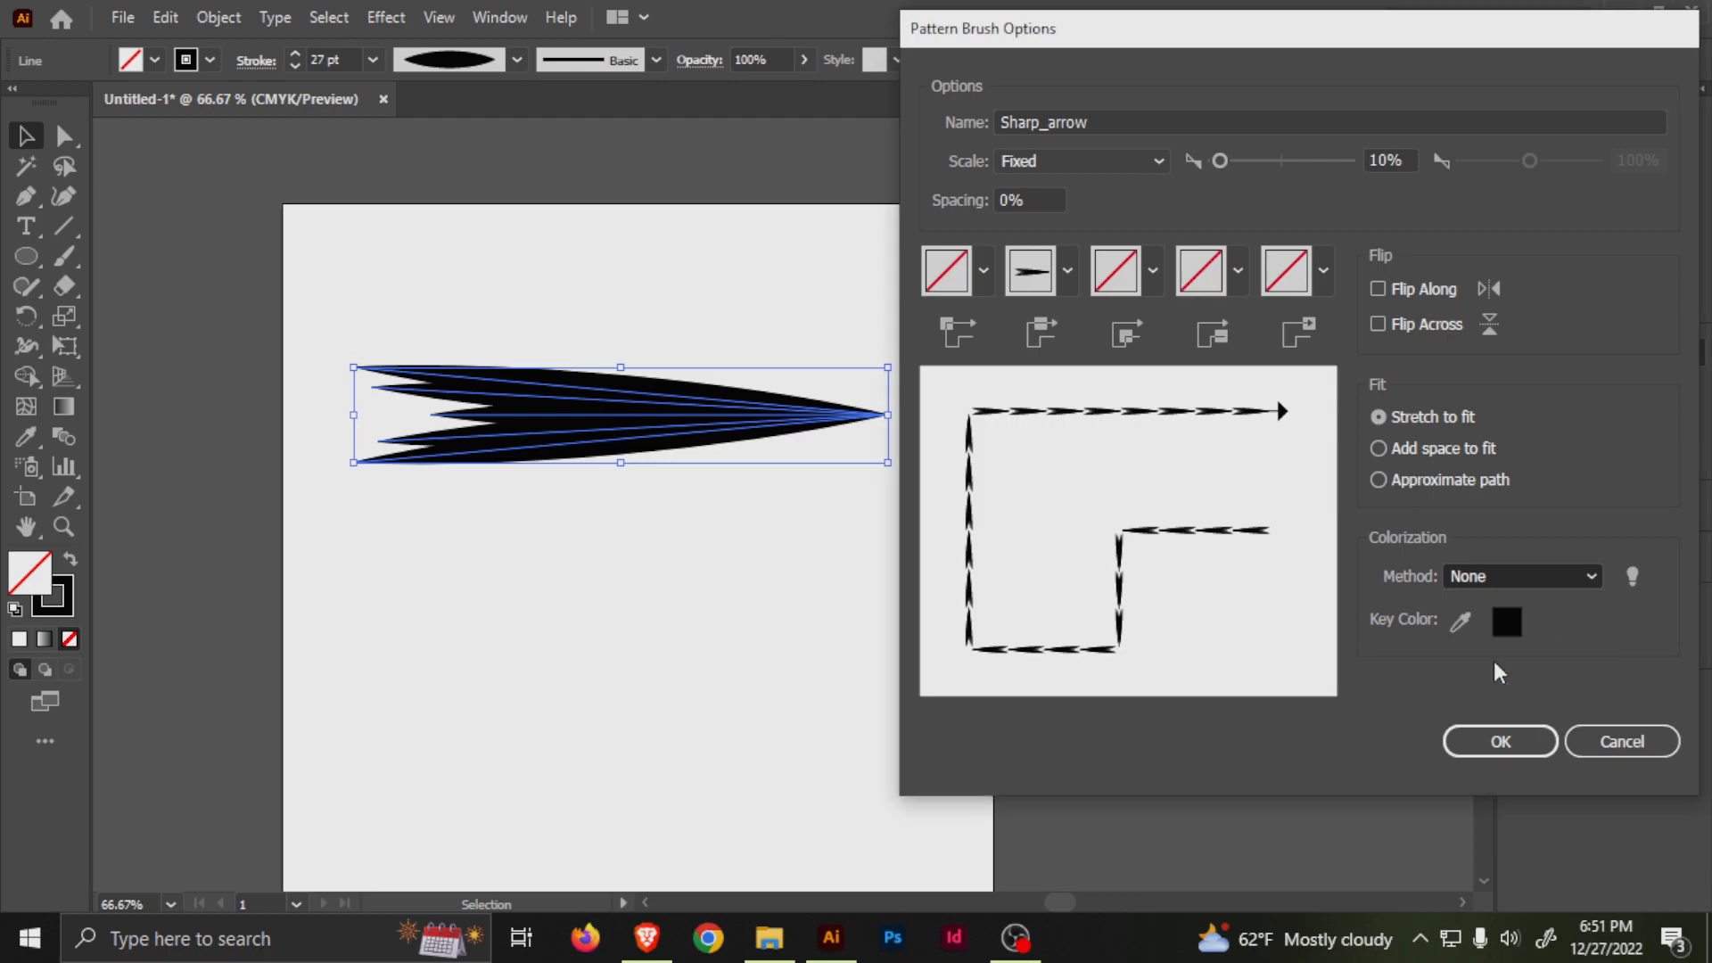
pyautogui.click(1501, 742)
# Draw a circle in the empty area below the arrow and move it slightly down and to the right.
pyautogui.moveTo(689, 668)
pyautogui.mouseDown()
pyautogui.moveTo(766, 569)
pyautogui.moveTo(781, 502)
pyautogui.mouseUp()
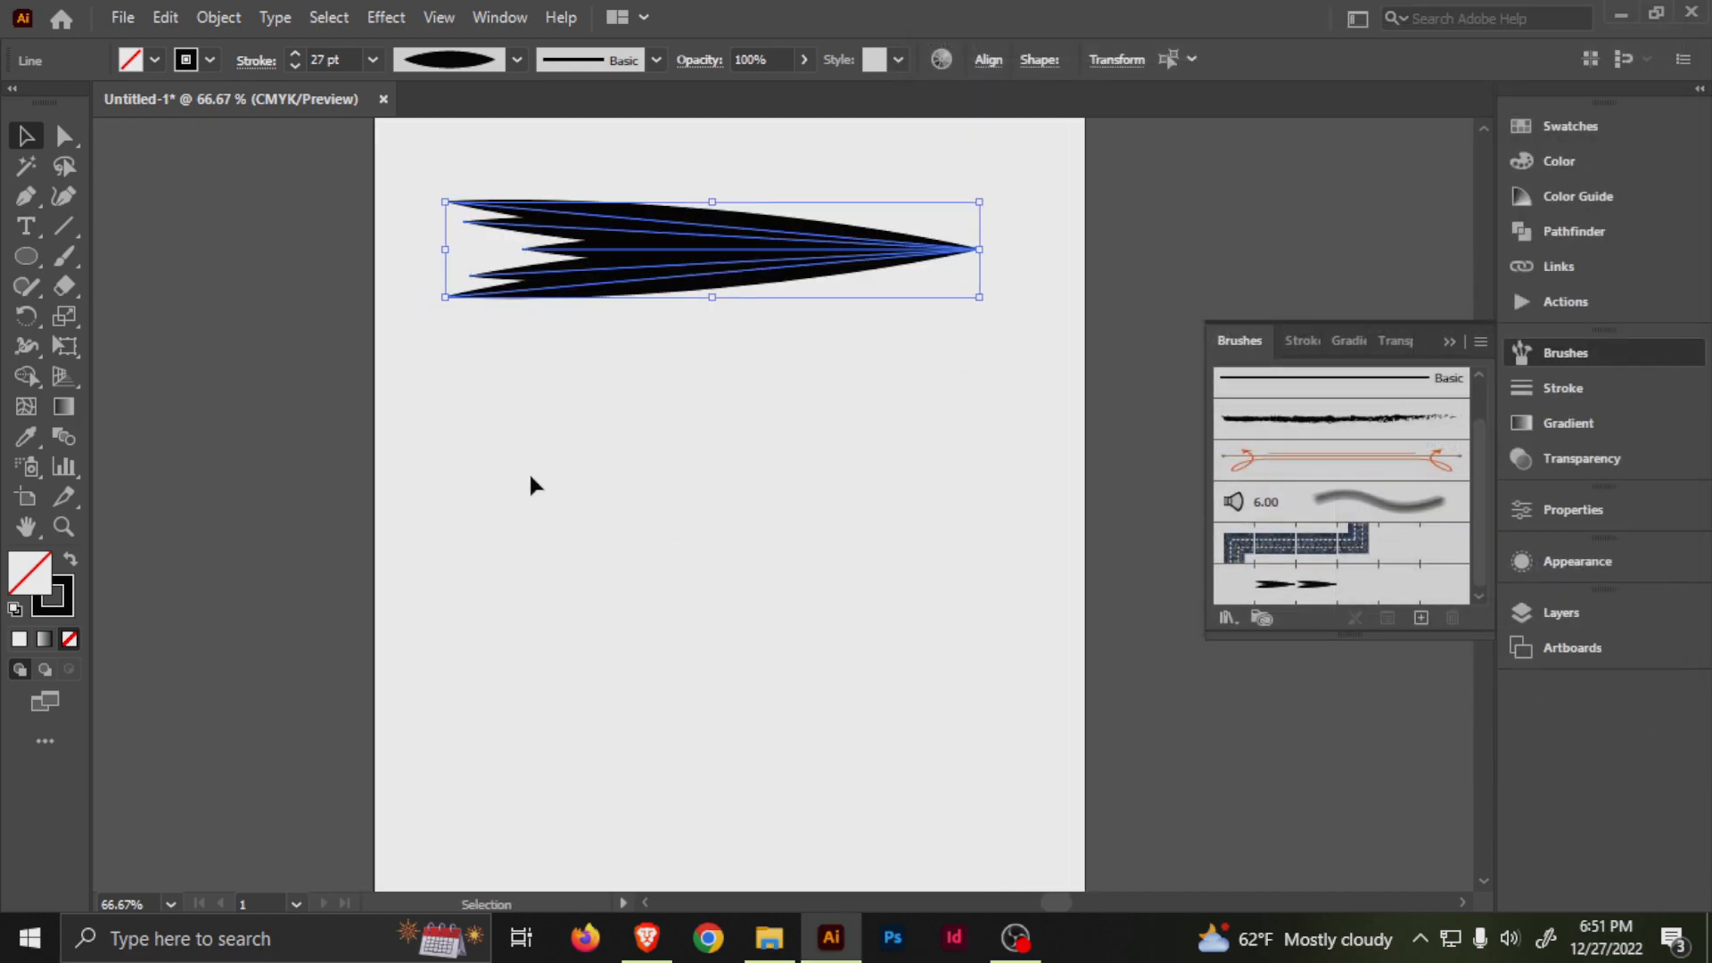
pyautogui.press('l')
pyautogui.moveTo(620, 533); pyautogui.dragTo(730, 671)
pyautogui.press('v')
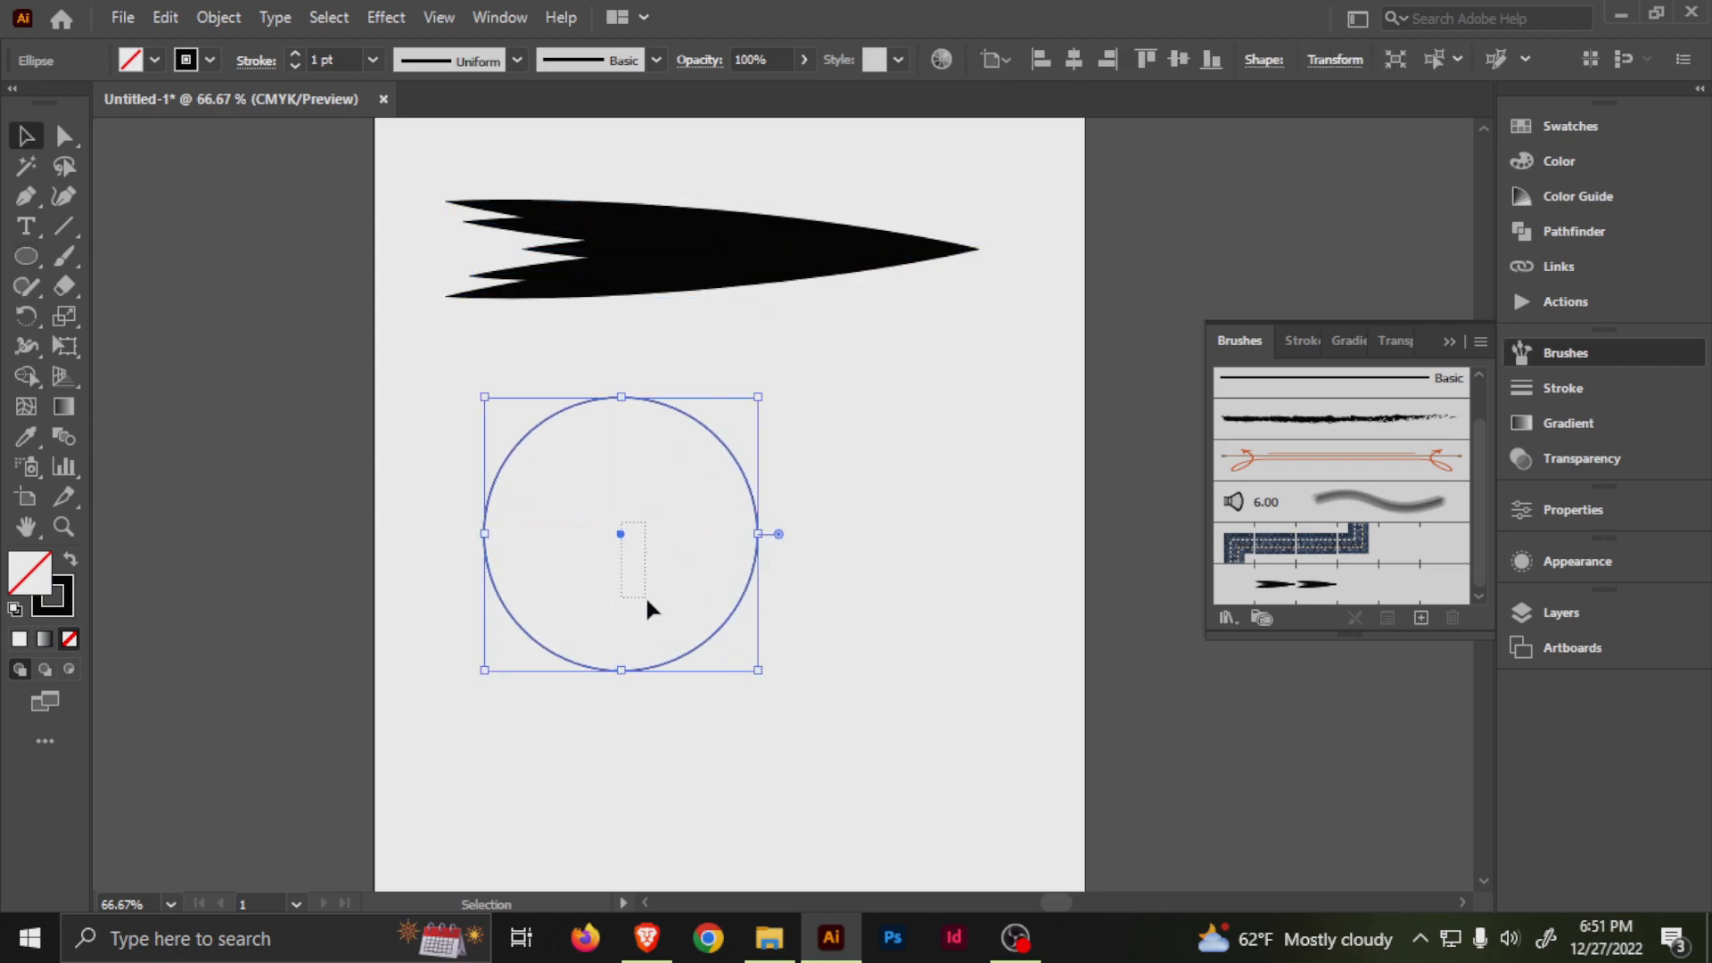
pyautogui.moveTo(645, 595); pyautogui.dragTo(647, 599)
pyautogui.moveTo(499, 415)
pyautogui.mouseDown()
pyautogui.moveTo(583, 463)
pyautogui.moveTo(629, 524)
pyautogui.mouseUp()
# Style the circle's stroke with the Sharp_arrow pattern brush, a 3 pt weight and a red color.
pyautogui.click(1298, 584)
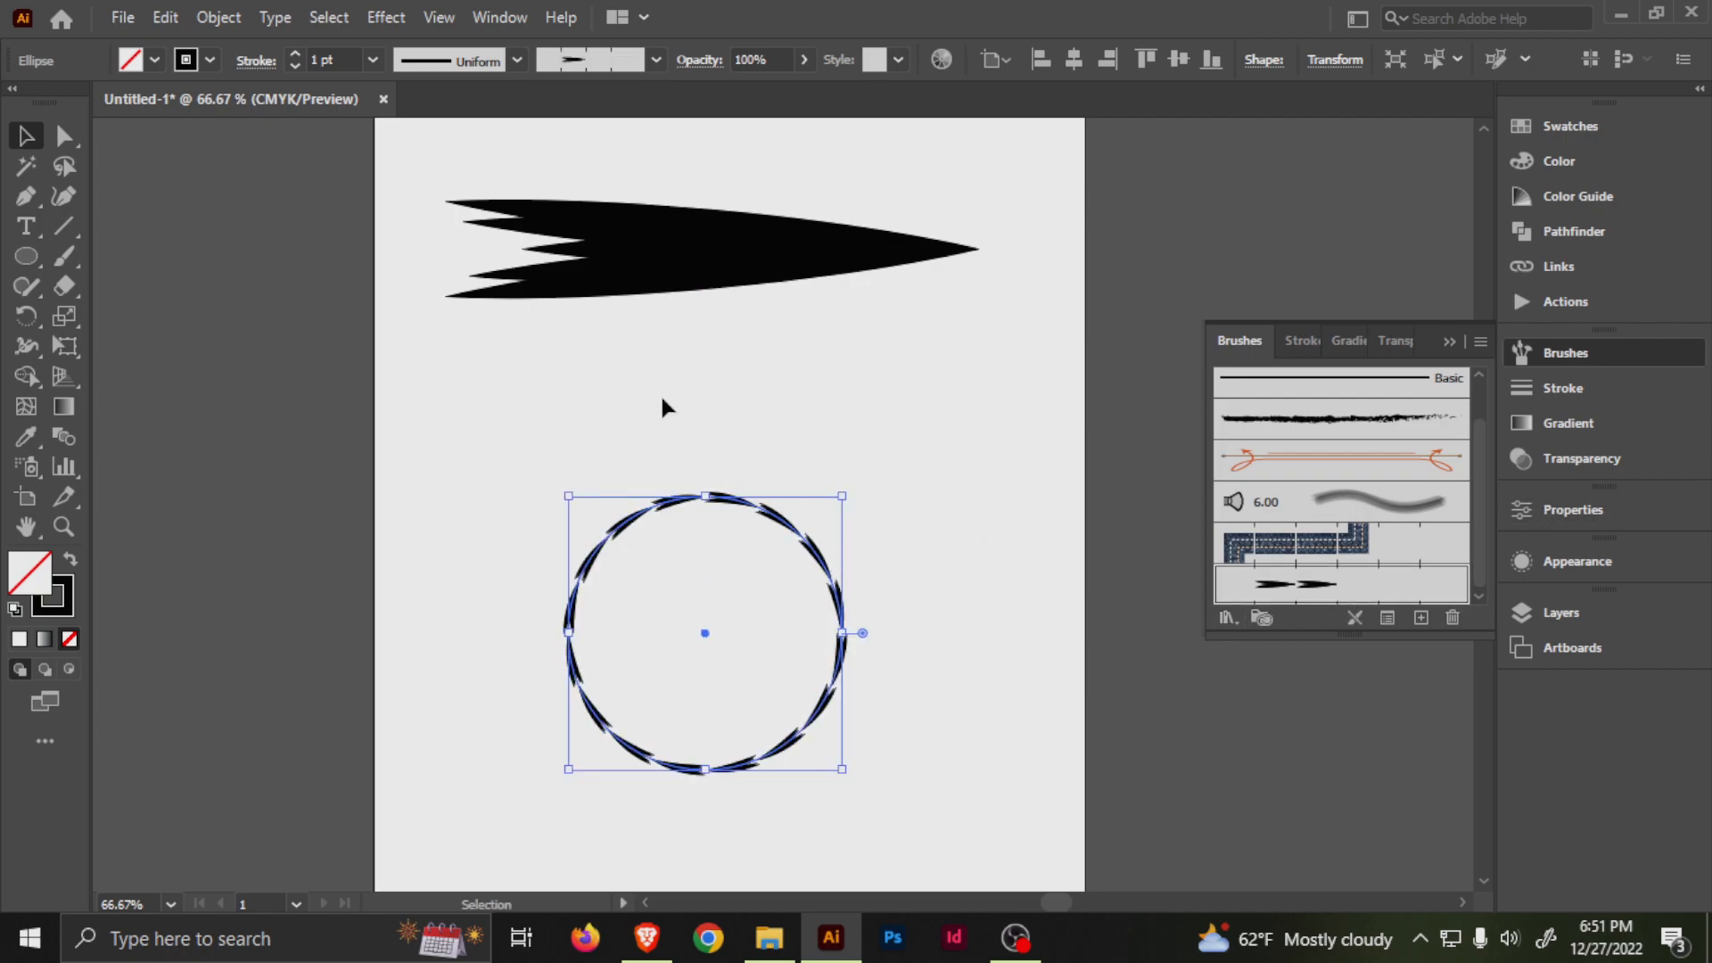
pyautogui.click(295, 53)
pyautogui.click(295, 53)
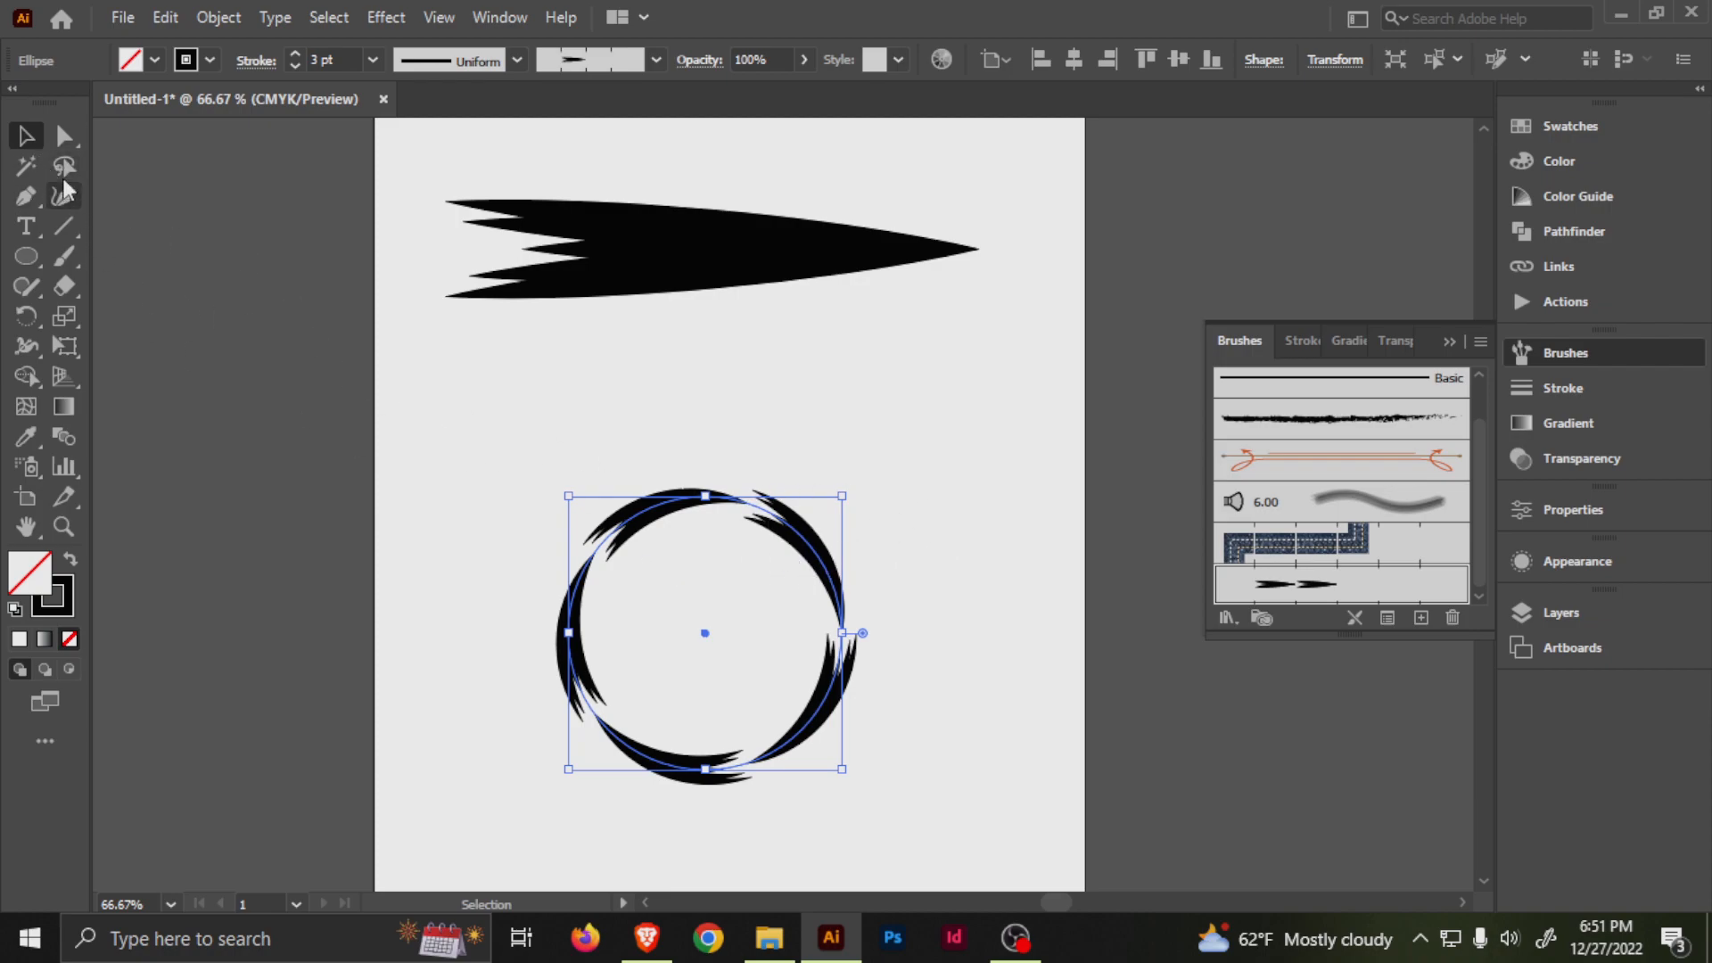
pyautogui.click(210, 59)
pyautogui.click(88, 103)
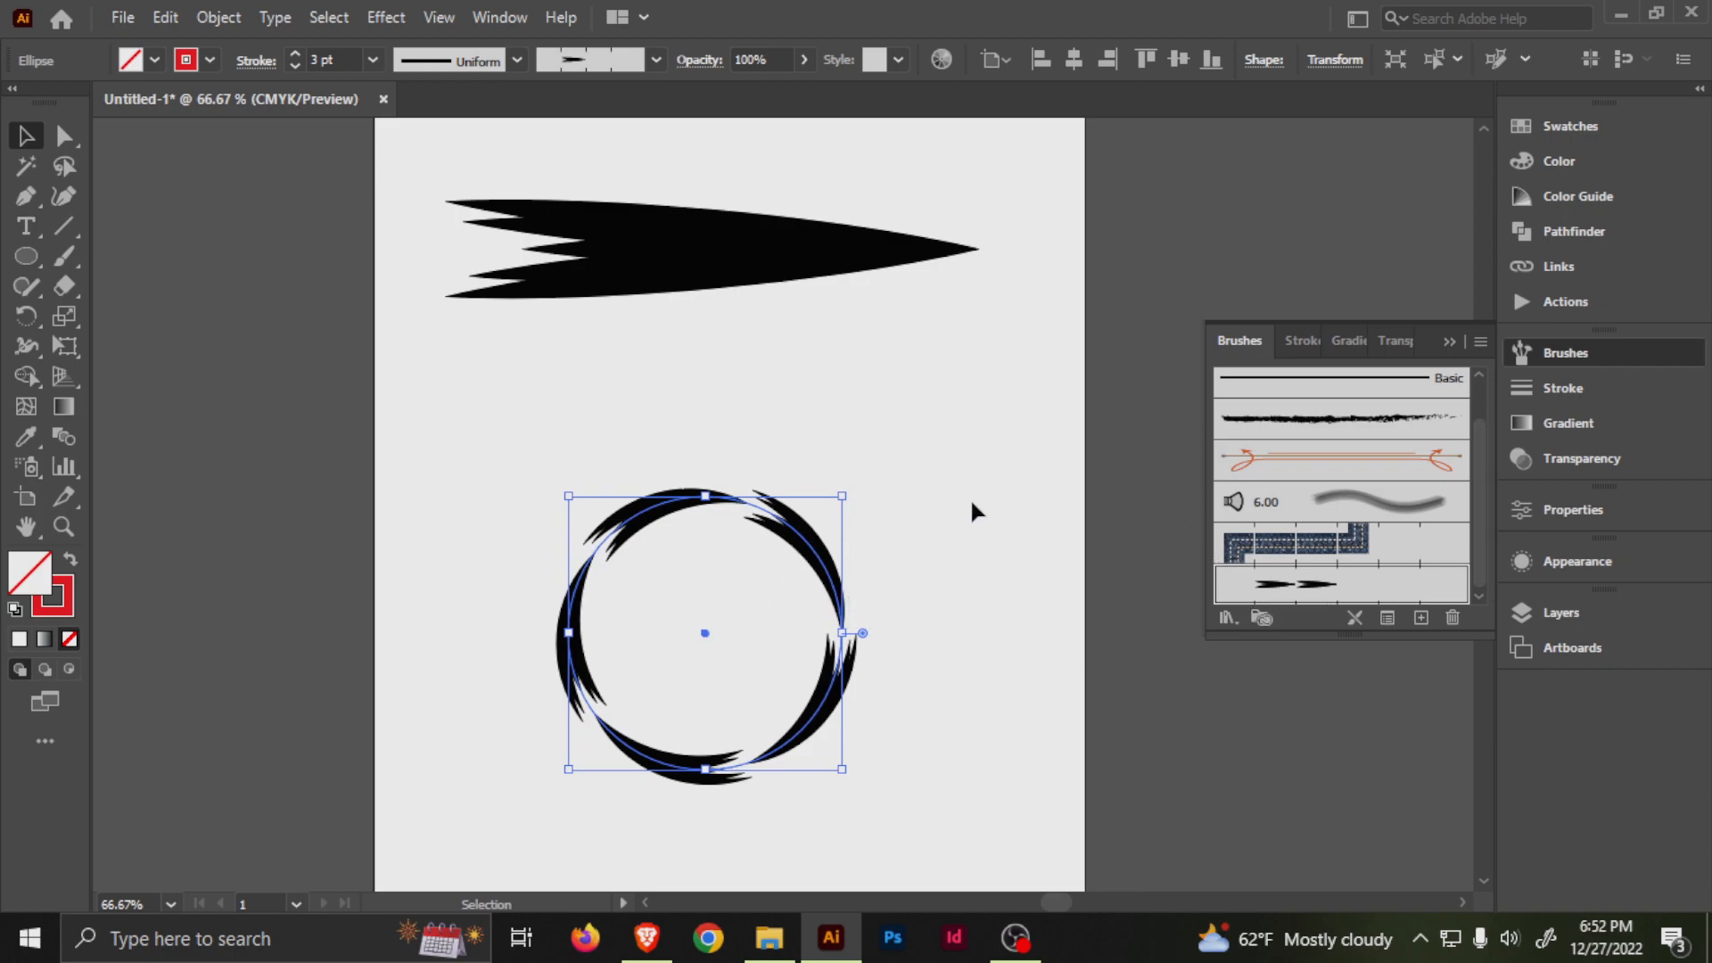
# Change the Sharp_arrow brush's colorization method to Tints and apply the change to the existing strokes.
pyautogui.doubleClick(1420, 596)
pyautogui.click(1521, 576)
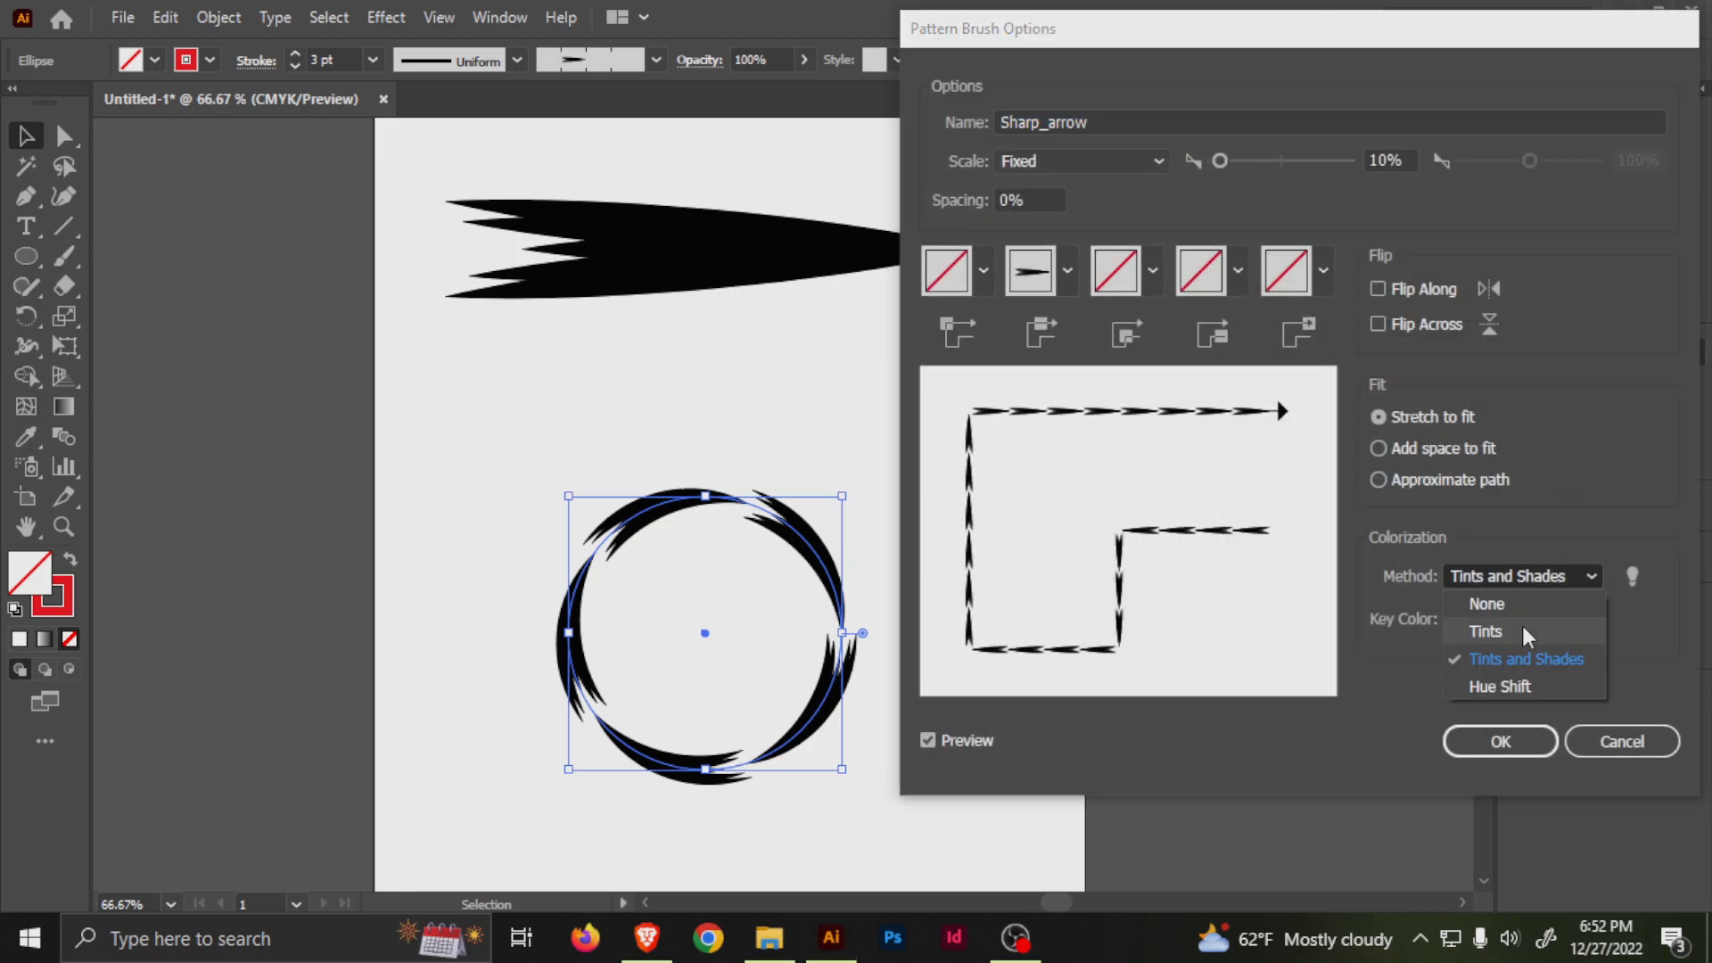
pyautogui.click(1500, 630)
pyautogui.click(1529, 751)
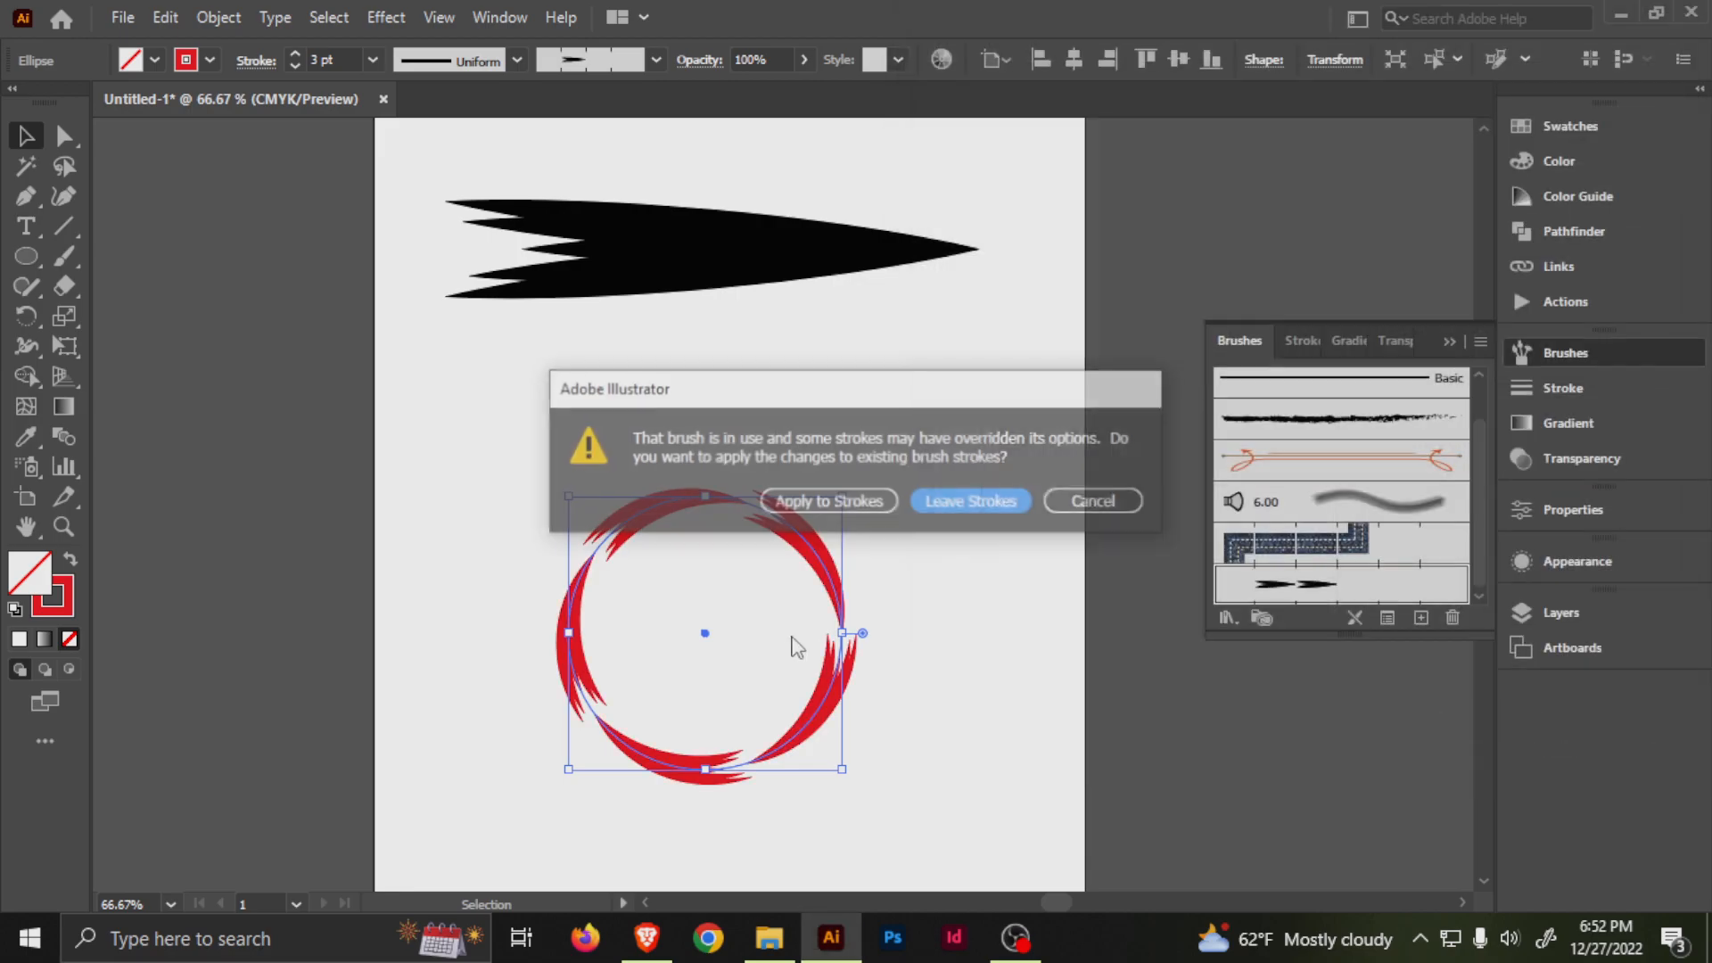
pyautogui.click(865, 506)
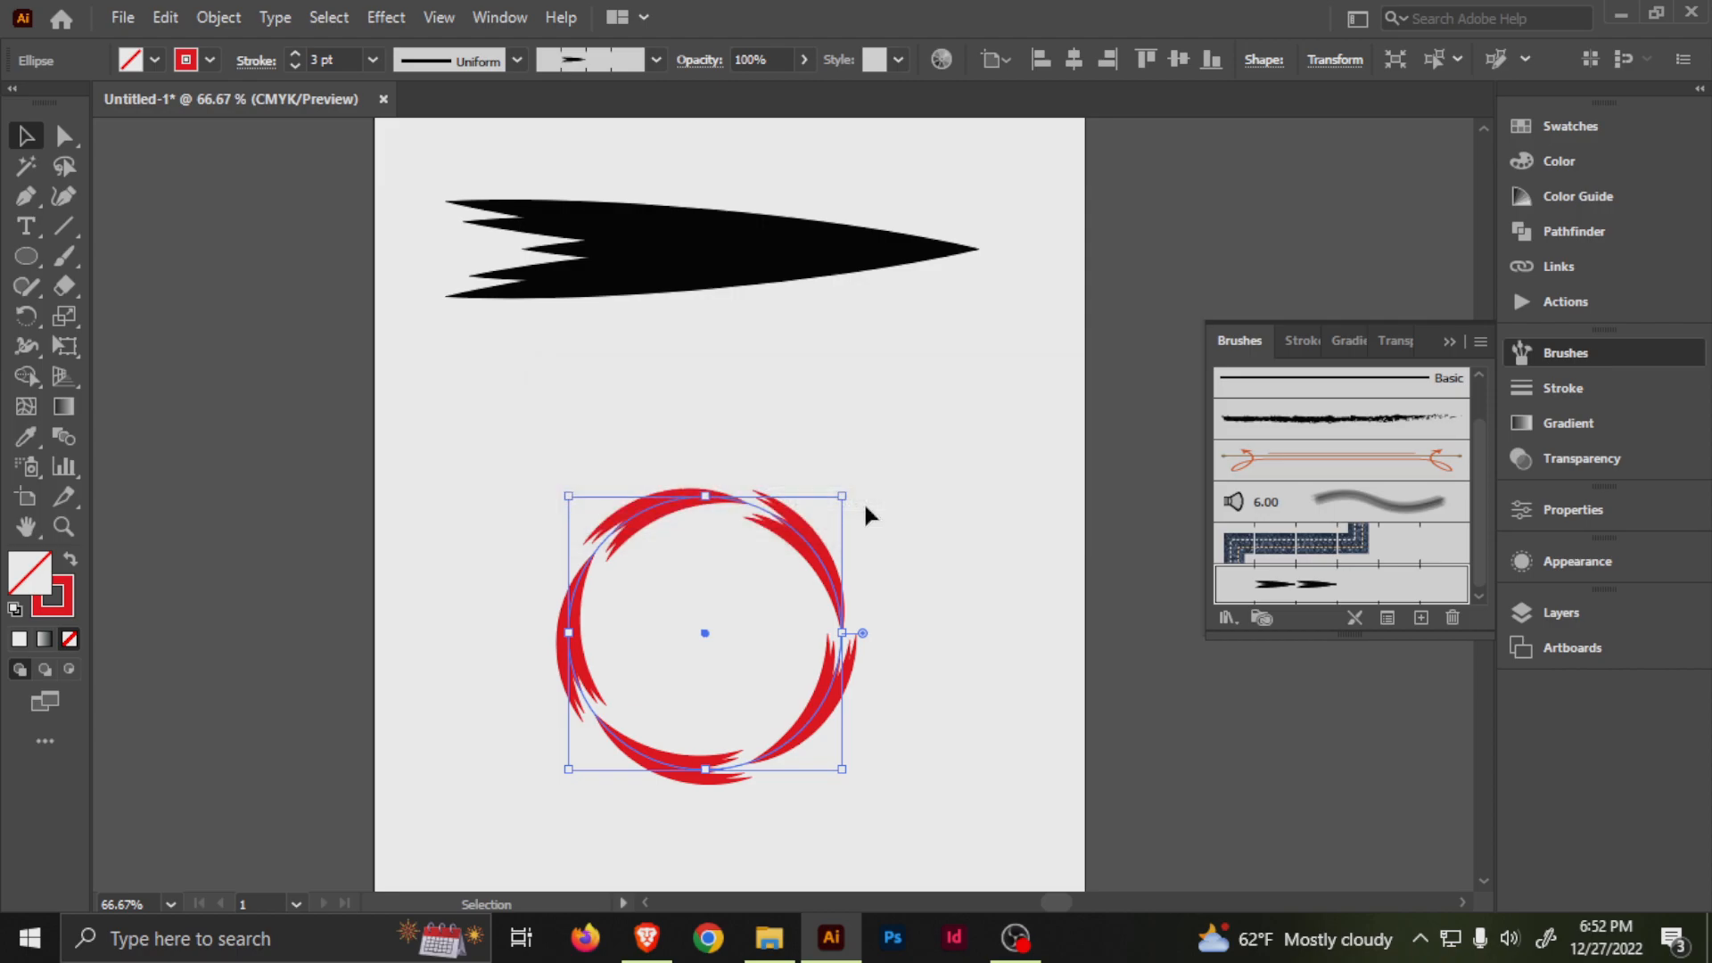
# Create a smaller concentric copy of the red arrow circle inside the original.
pyautogui.click(906, 383)
pyautogui.moveTo(865, 577); pyautogui.dragTo(830, 576)
pyautogui.click(745, 485)
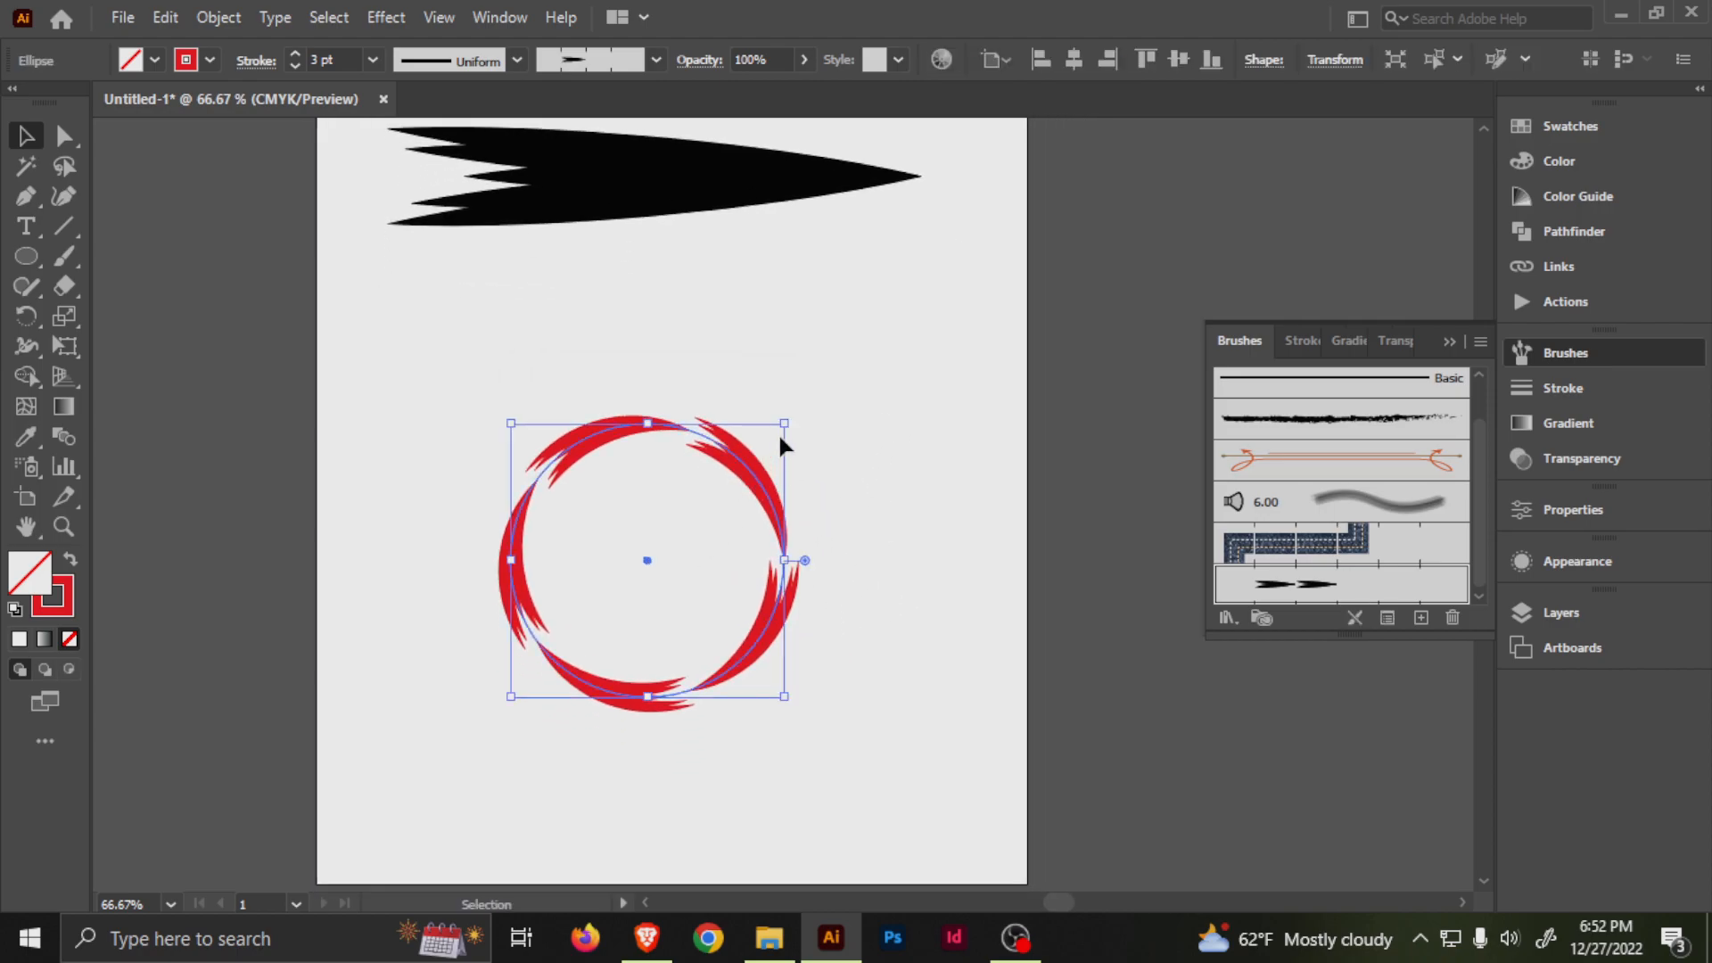
pyautogui.moveTo(785, 421); pyautogui.dragTo(760, 470)
pyautogui.hotkey('ctrl', 'z')
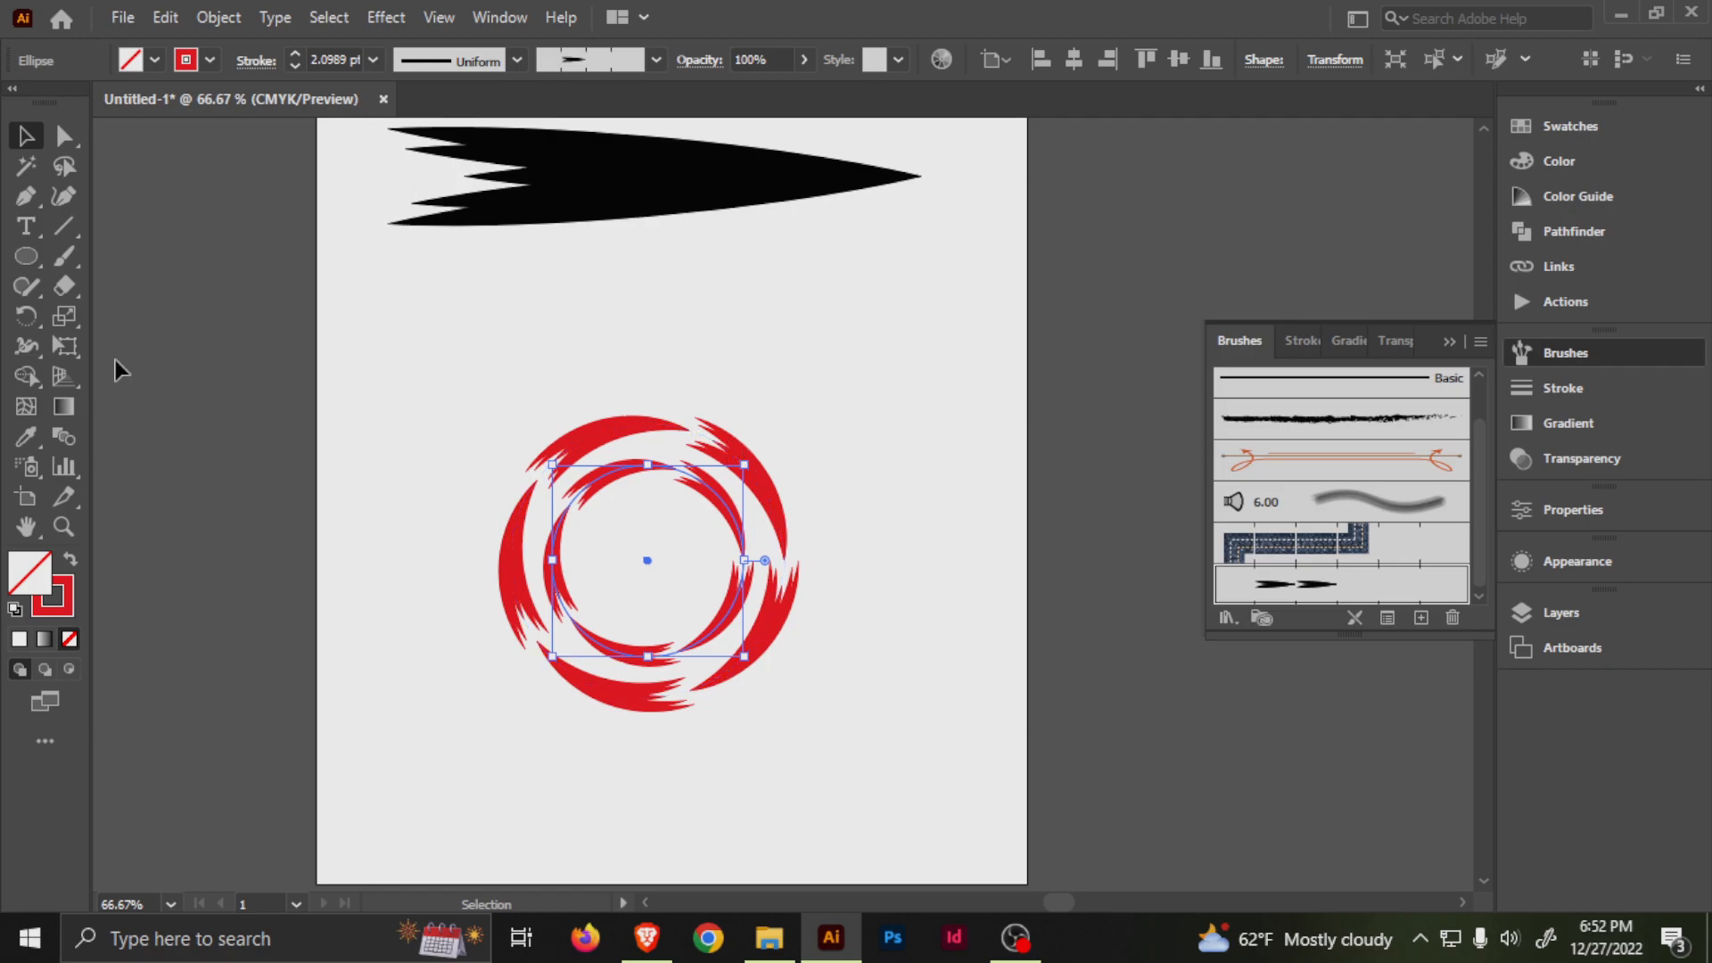
# Change the inner circle's stroke color to blue.
pyautogui.doubleClick(52, 596)
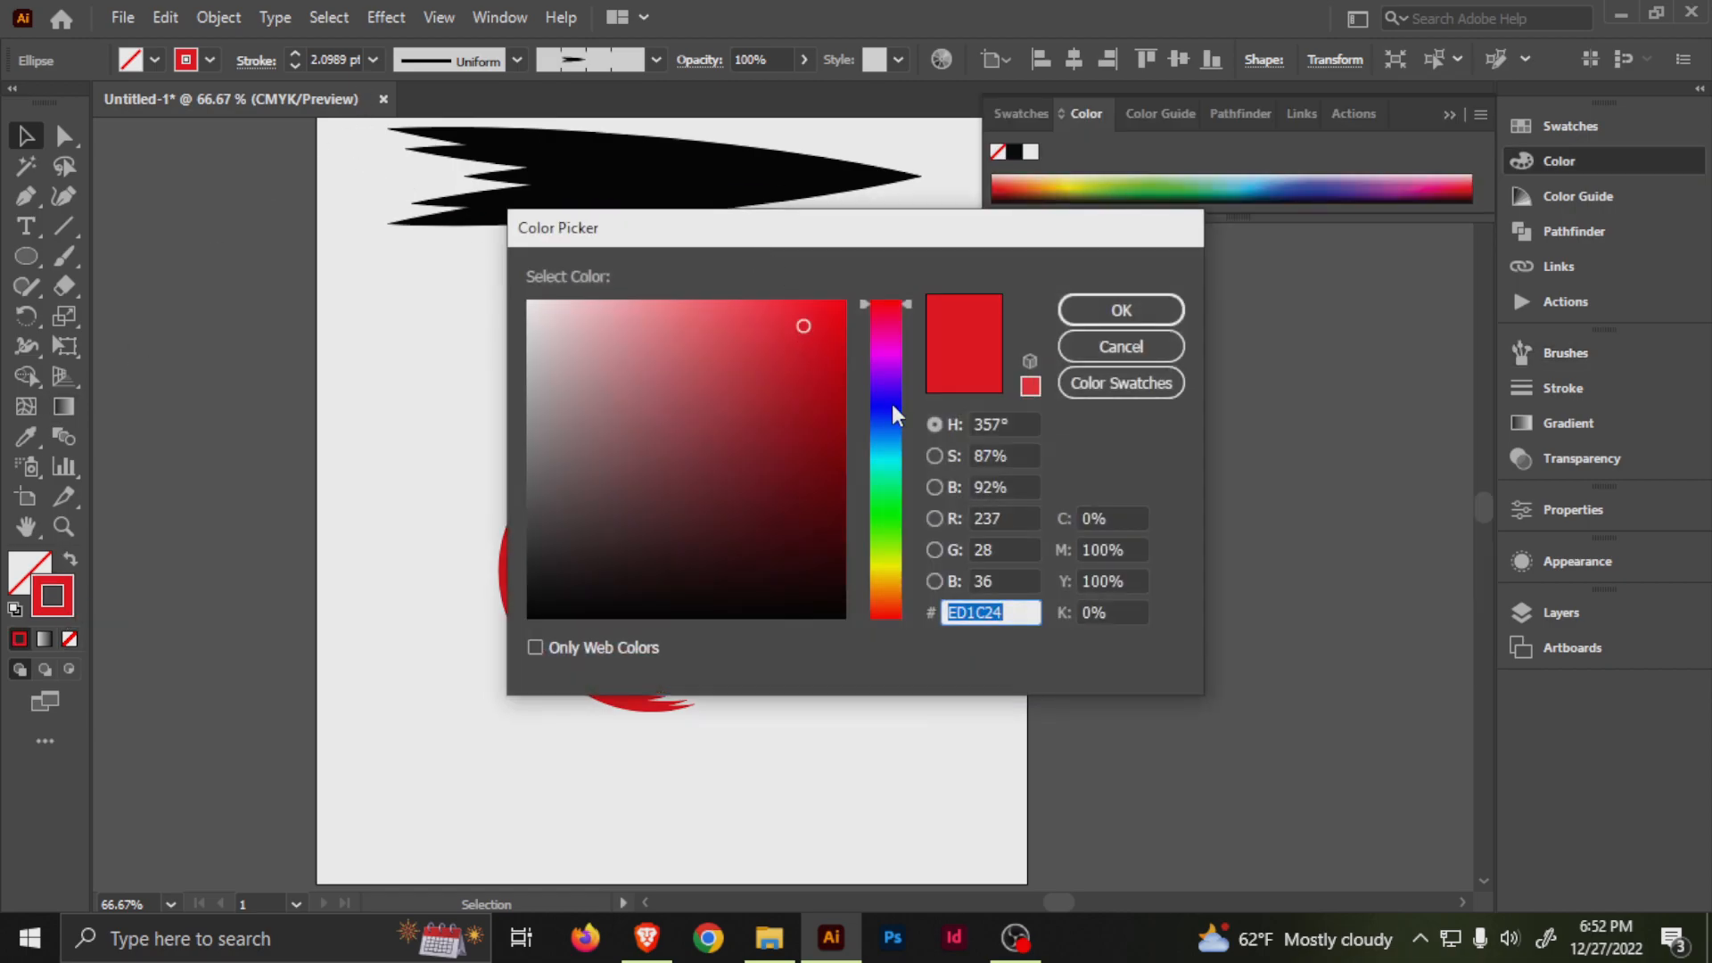
pyautogui.click(894, 416)
pyautogui.click(1121, 310)
# Rotate the blue inner circle so its arrows are offset from those of the red outer circle.
pyautogui.click(657, 369)
pyautogui.moveTo(797, 477); pyautogui.dragTo(718, 593)
pyautogui.click(612, 534)
pyautogui.click(807, 336)
pyautogui.moveTo(814, 526); pyautogui.dragTo(977, 562)
pyautogui.moveTo(903, 505); pyautogui.dragTo(771, 449)
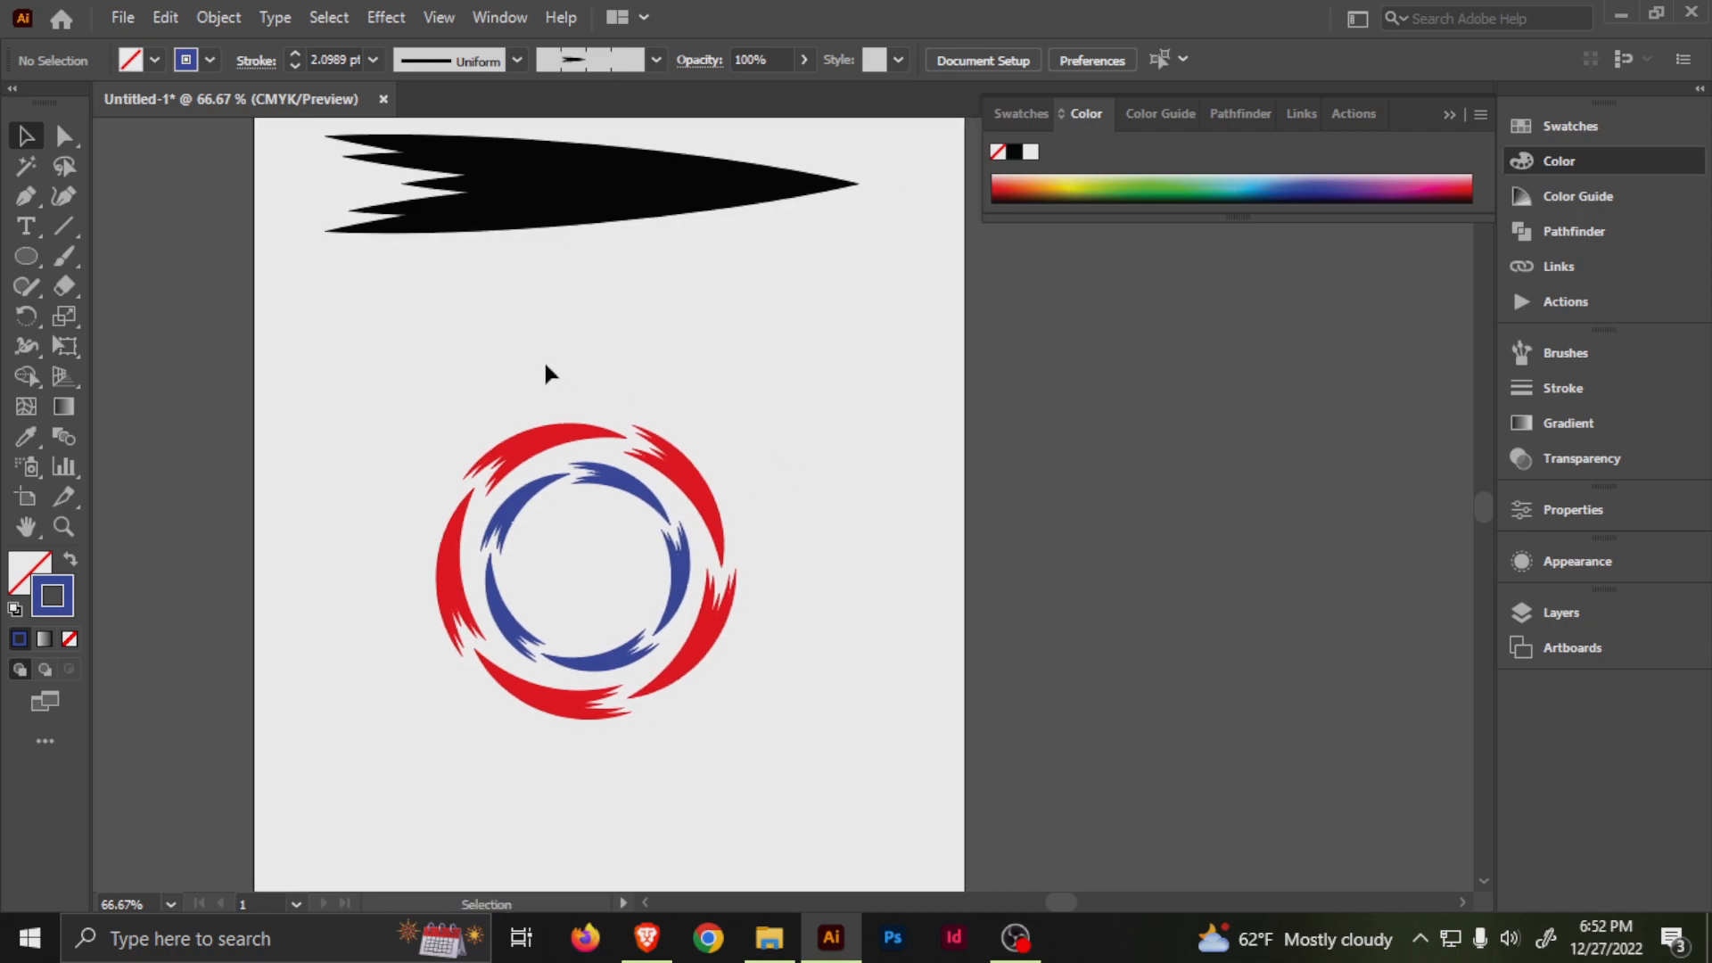
# Delete the black arrow and both arrow circles to empty the artboard.
pyautogui.moveTo(547, 366); pyautogui.dragTo(586, 443)
pyautogui.moveTo(479, 200); pyautogui.dragTo(719, 810)
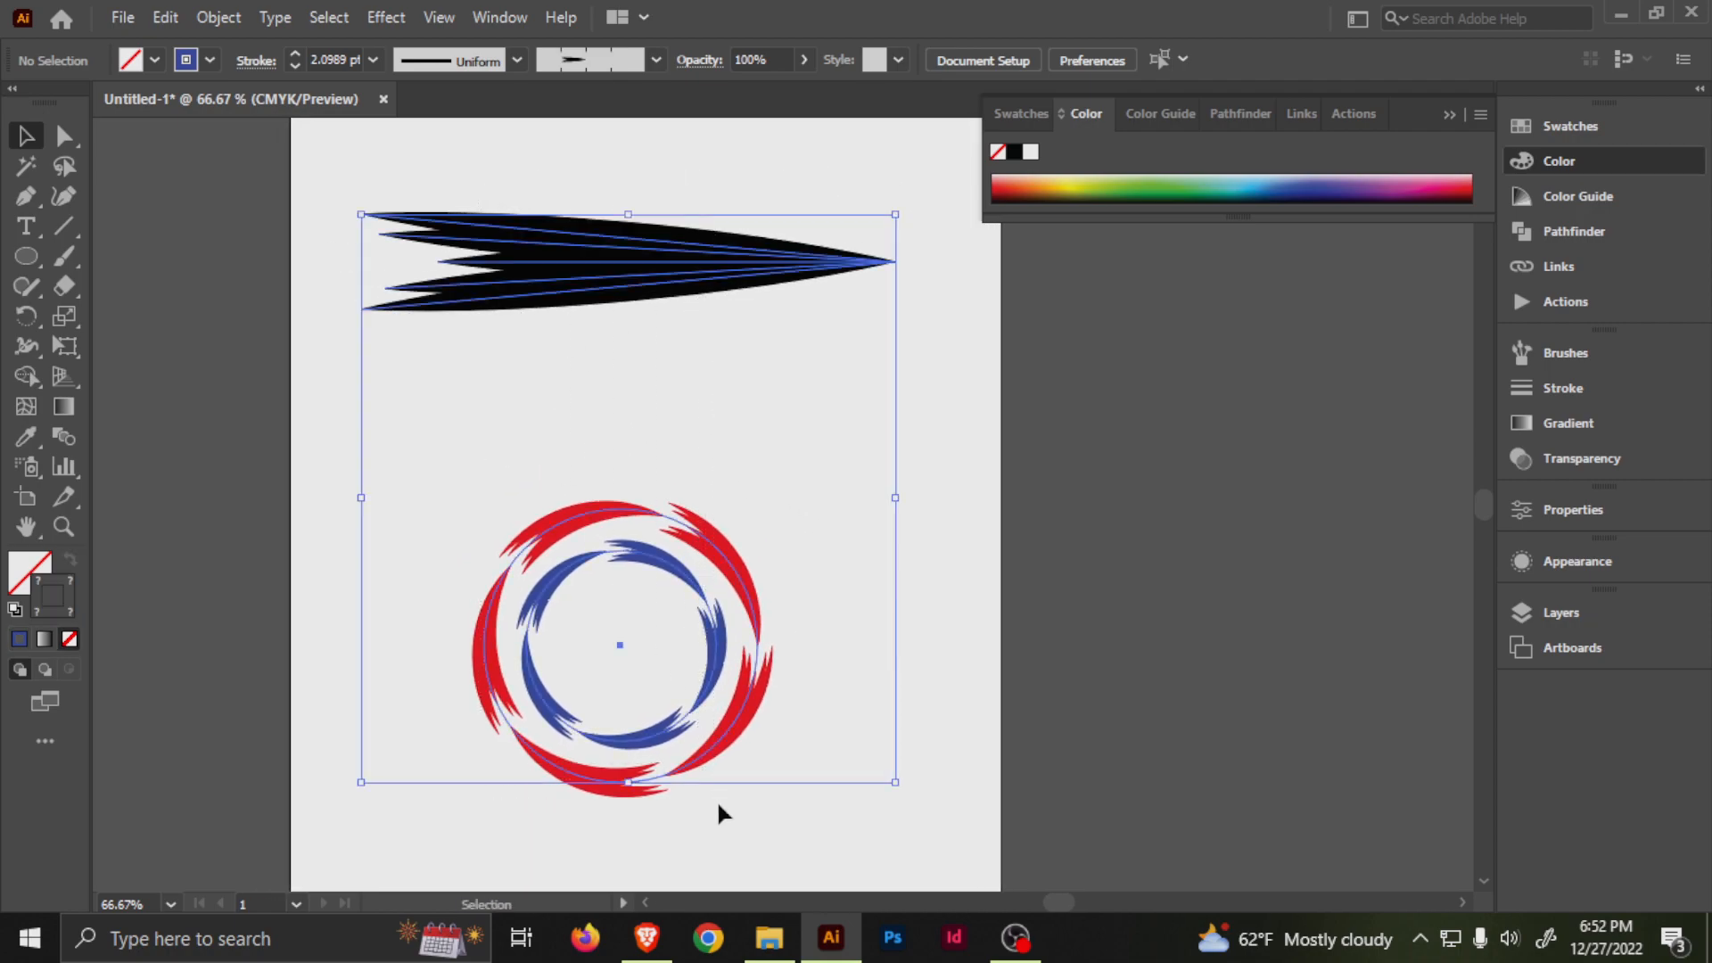
pyautogui.press('Delete')
pyautogui.moveTo(705, 349); pyautogui.dragTo(646, 378)
pyautogui.hotkey('ctrl', '-')
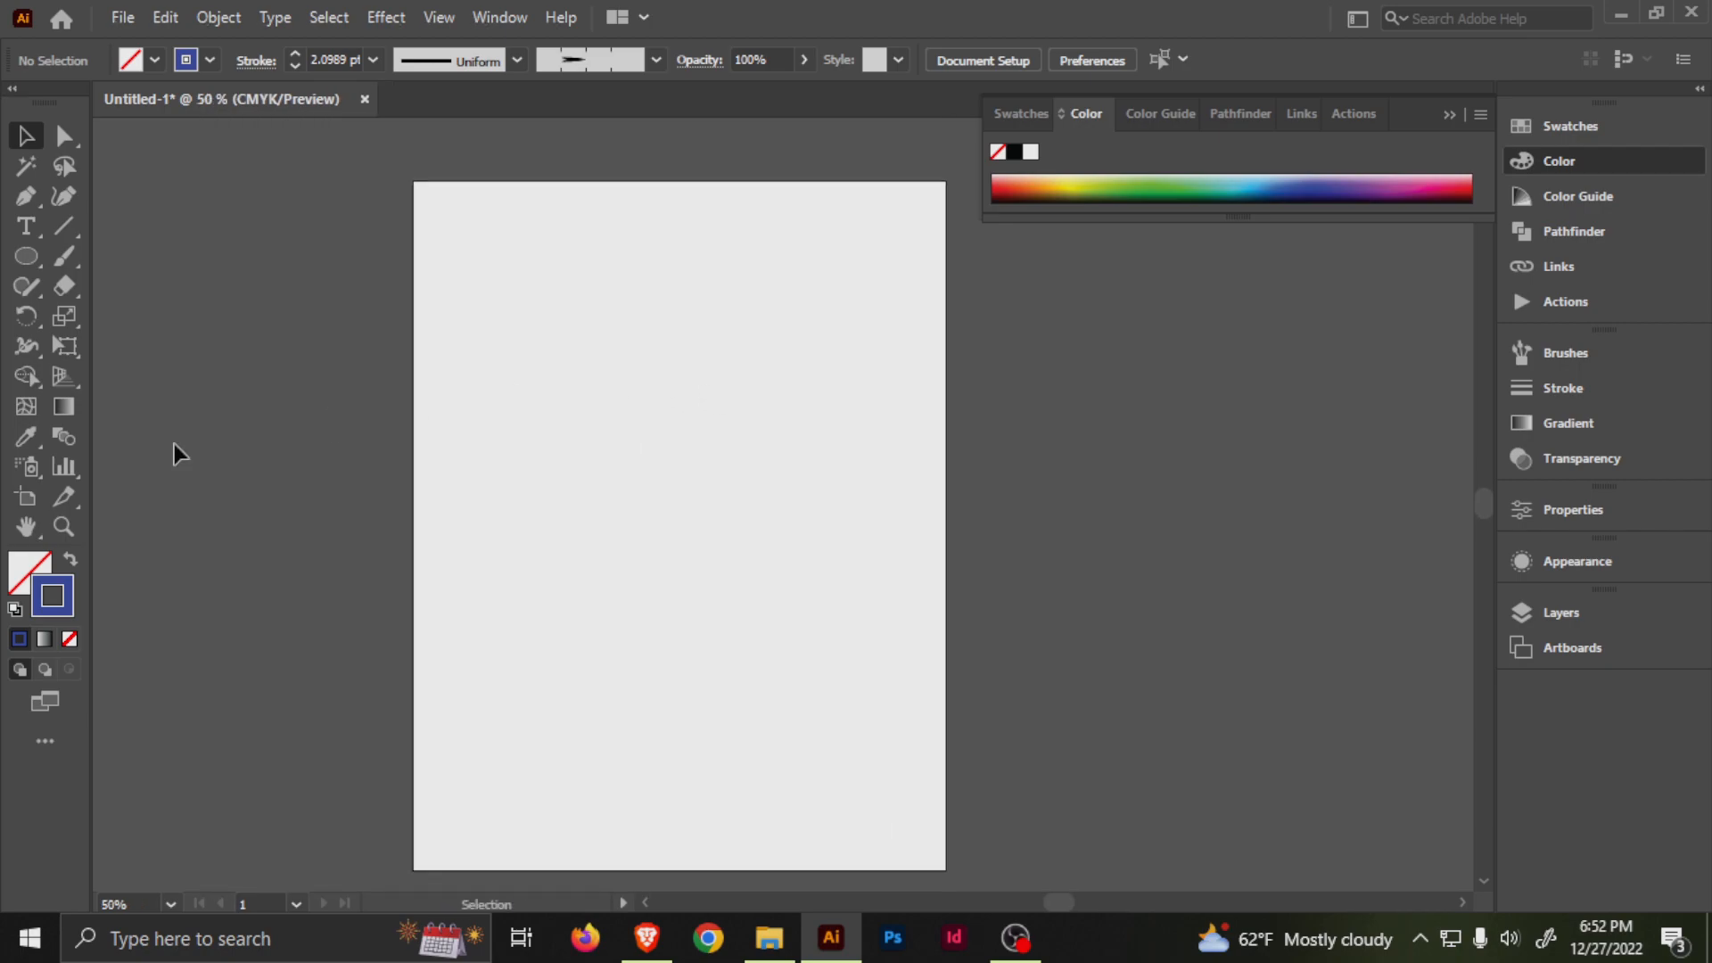
# Draw a circle outward from the center of the artboard and deselect it.
pyautogui.moveTo(678, 517); pyautogui.dragTo(761, 623)
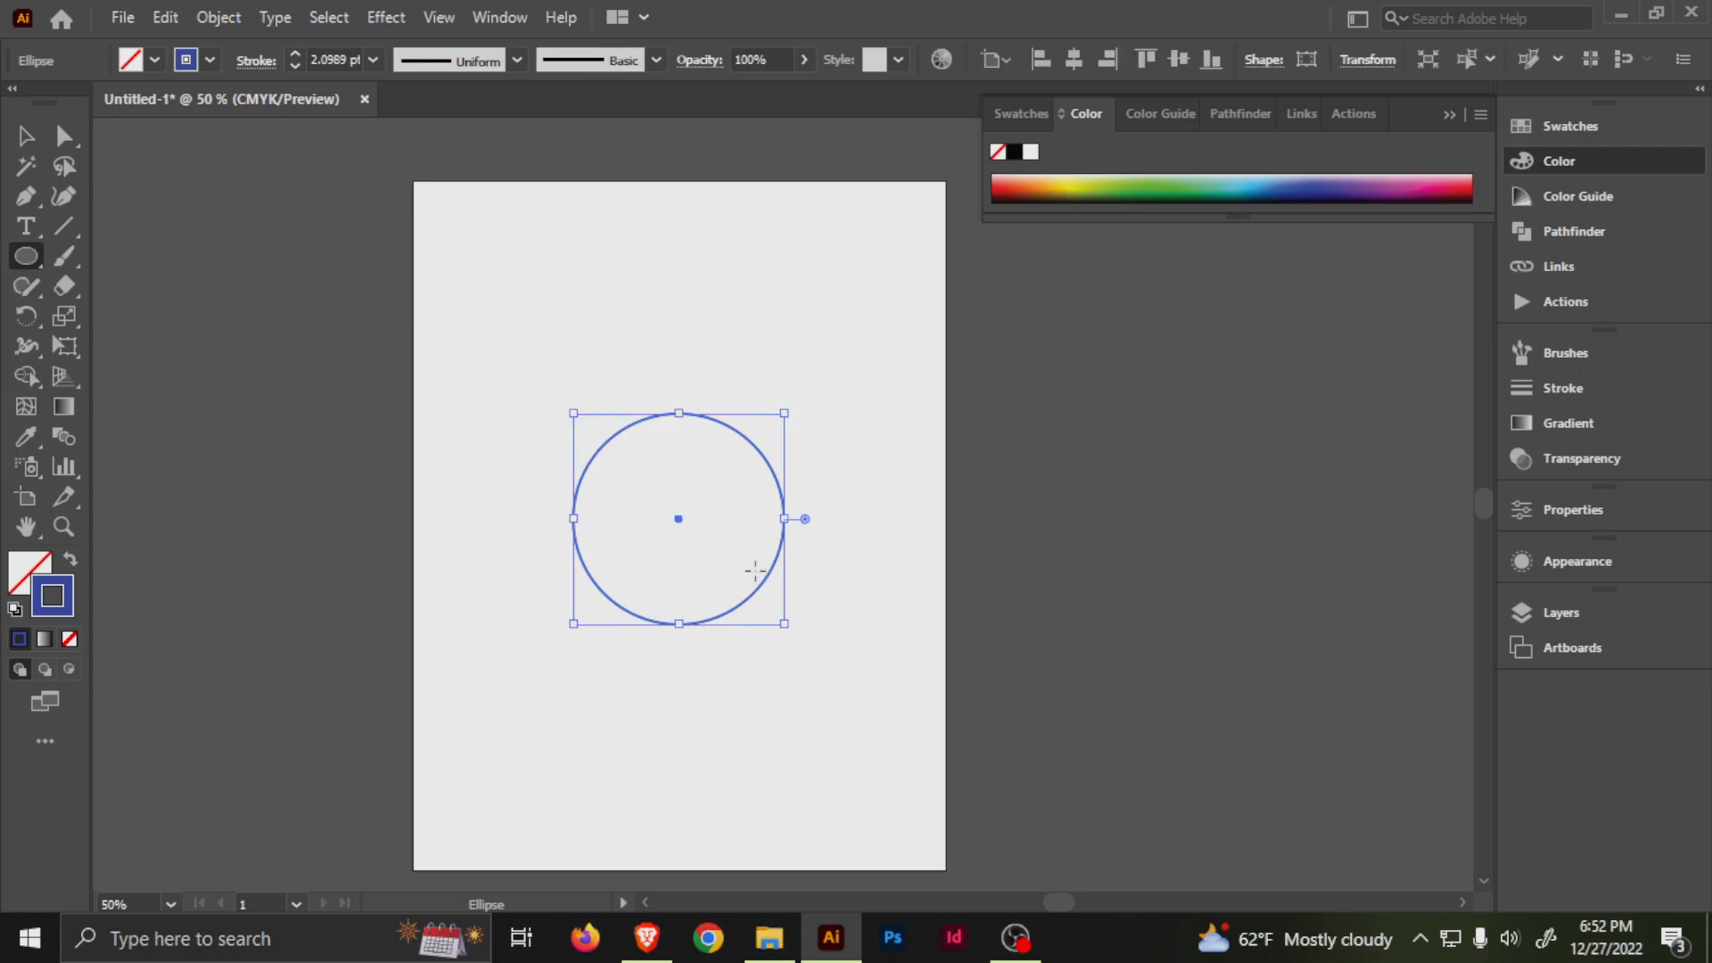
pyautogui.press('v')
pyautogui.click(374, 515)
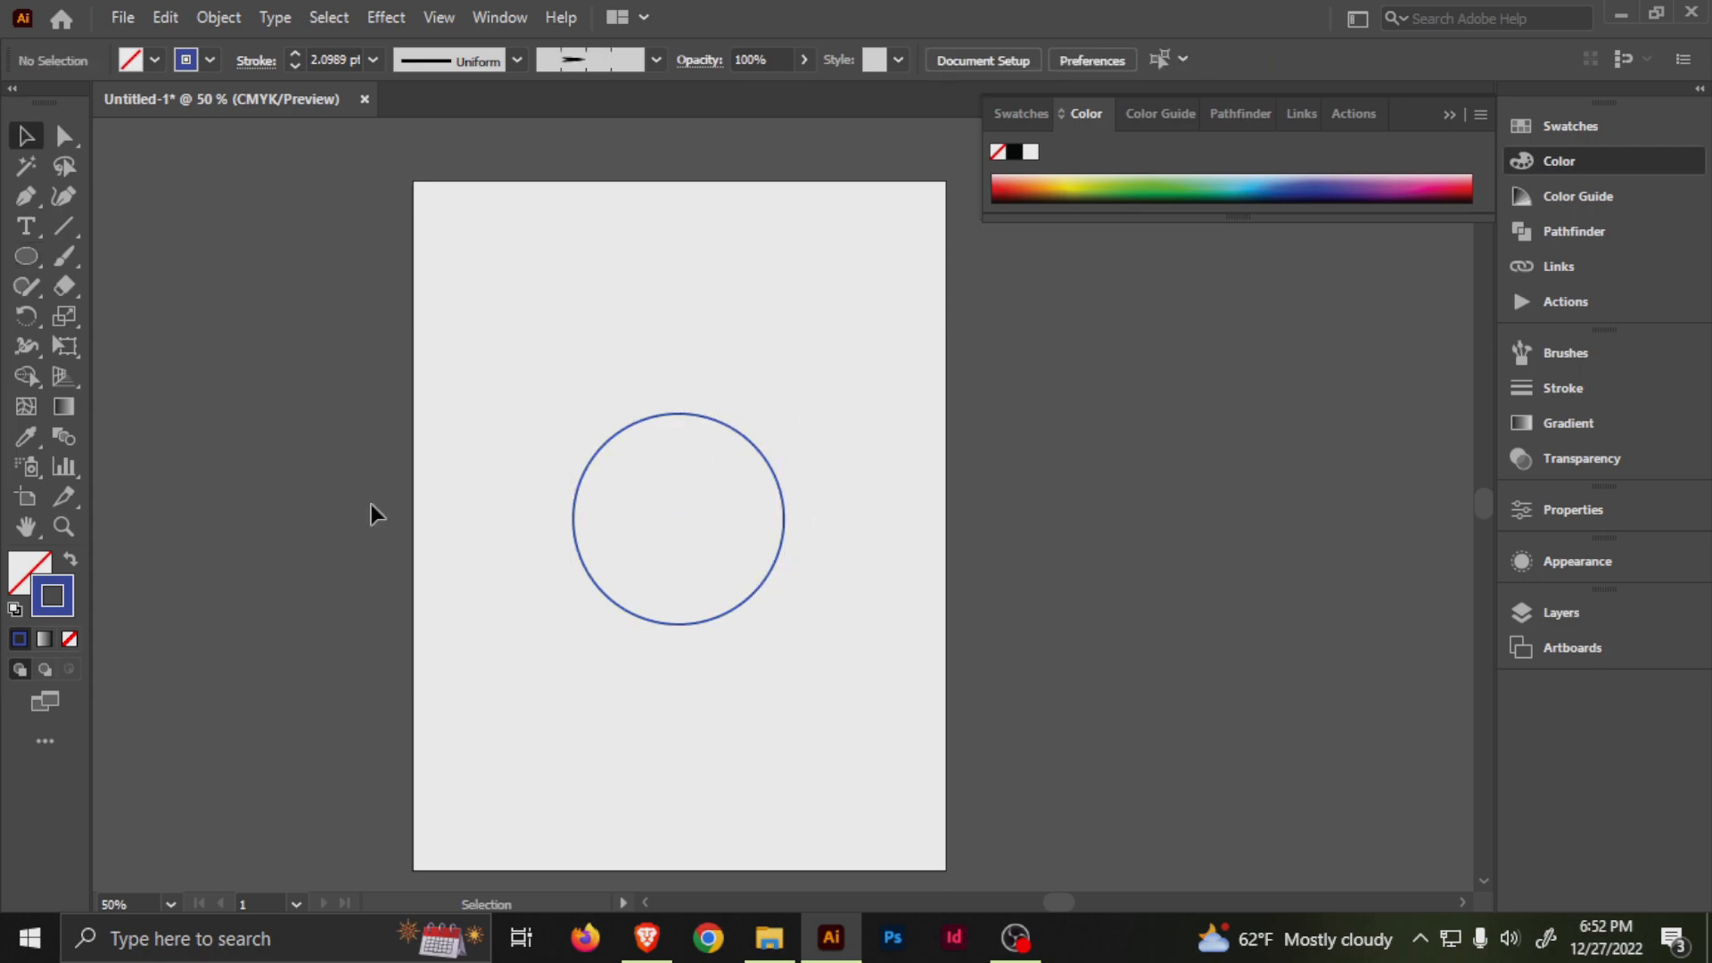
# Try to change the stroke color to black (000000) with no object selected.
pyautogui.doubleClick(70, 596)
pyautogui.click(529, 615)
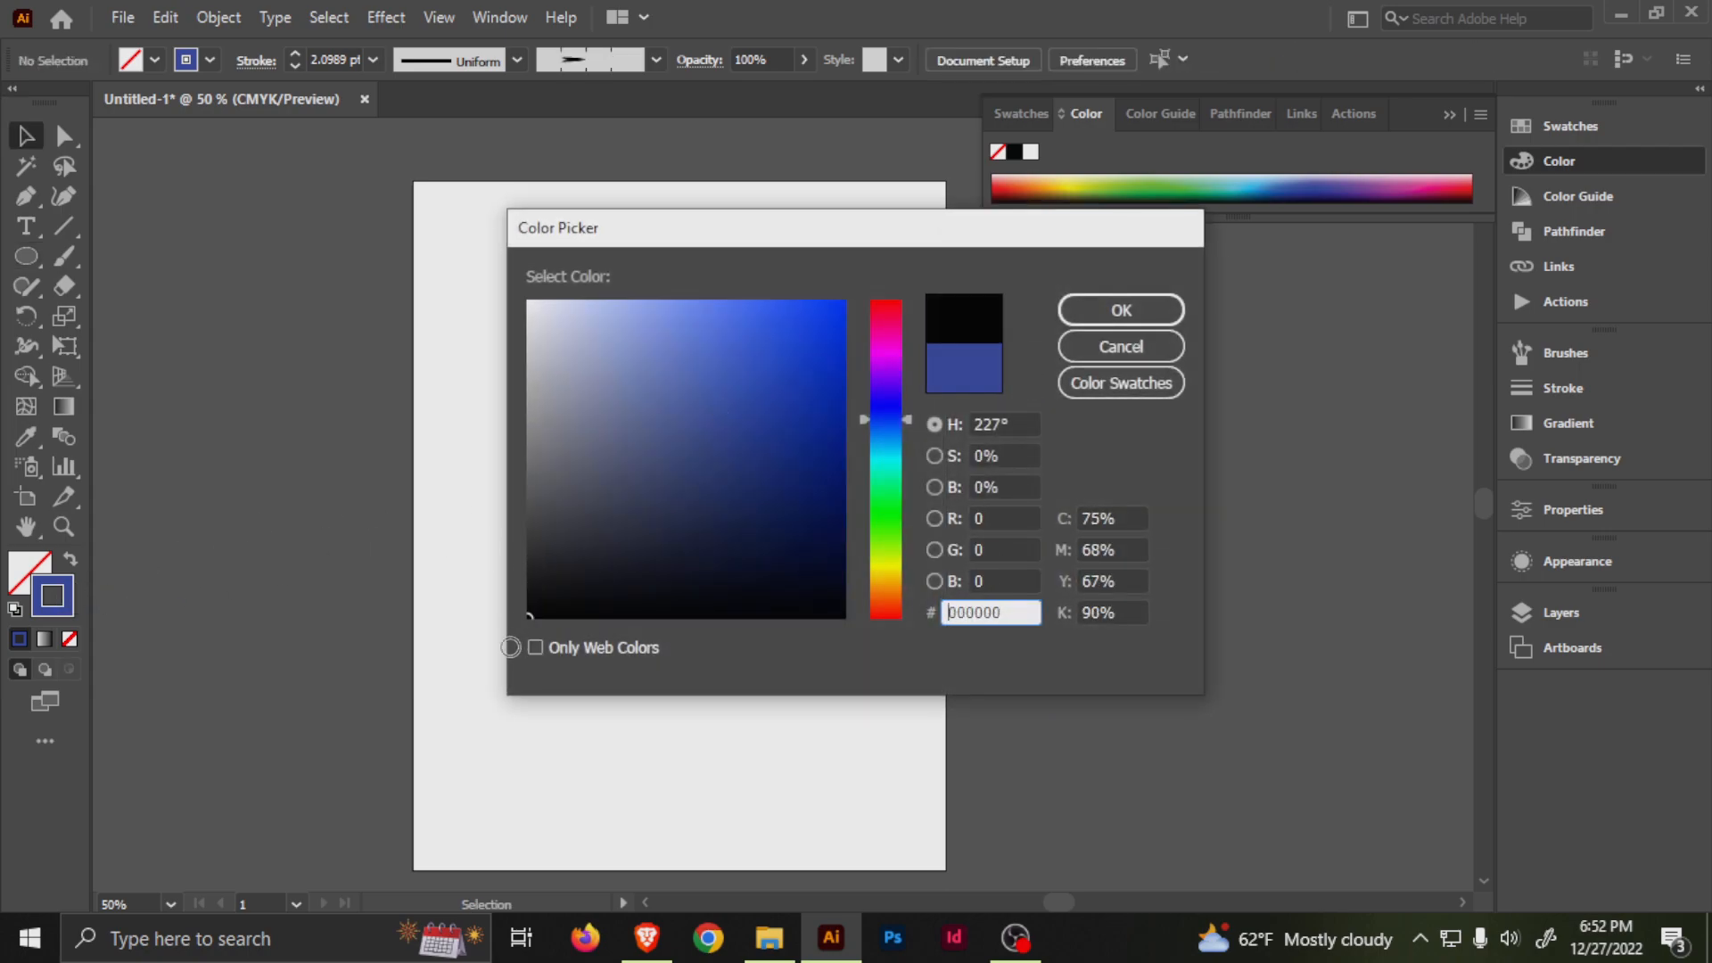
pyautogui.click(1086, 303)
# Give the circle the default white fill and black stroke, and set its stroke weight to 5 pt.
pyautogui.click(783, 535)
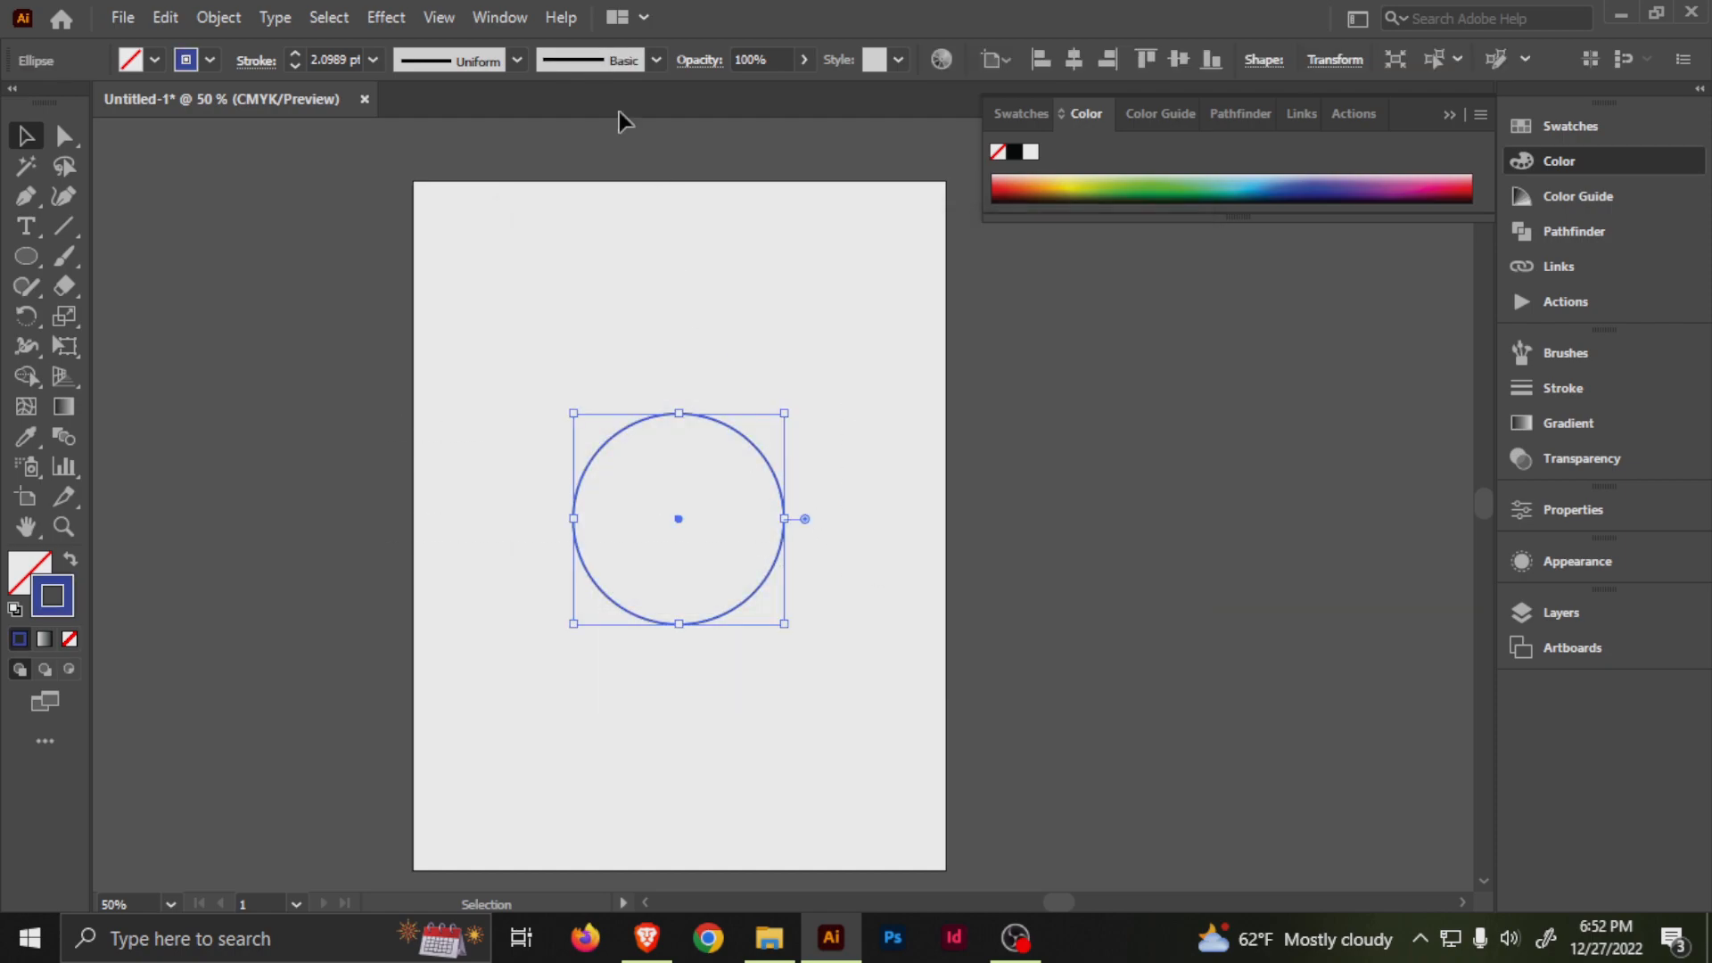
pyautogui.click(15, 610)
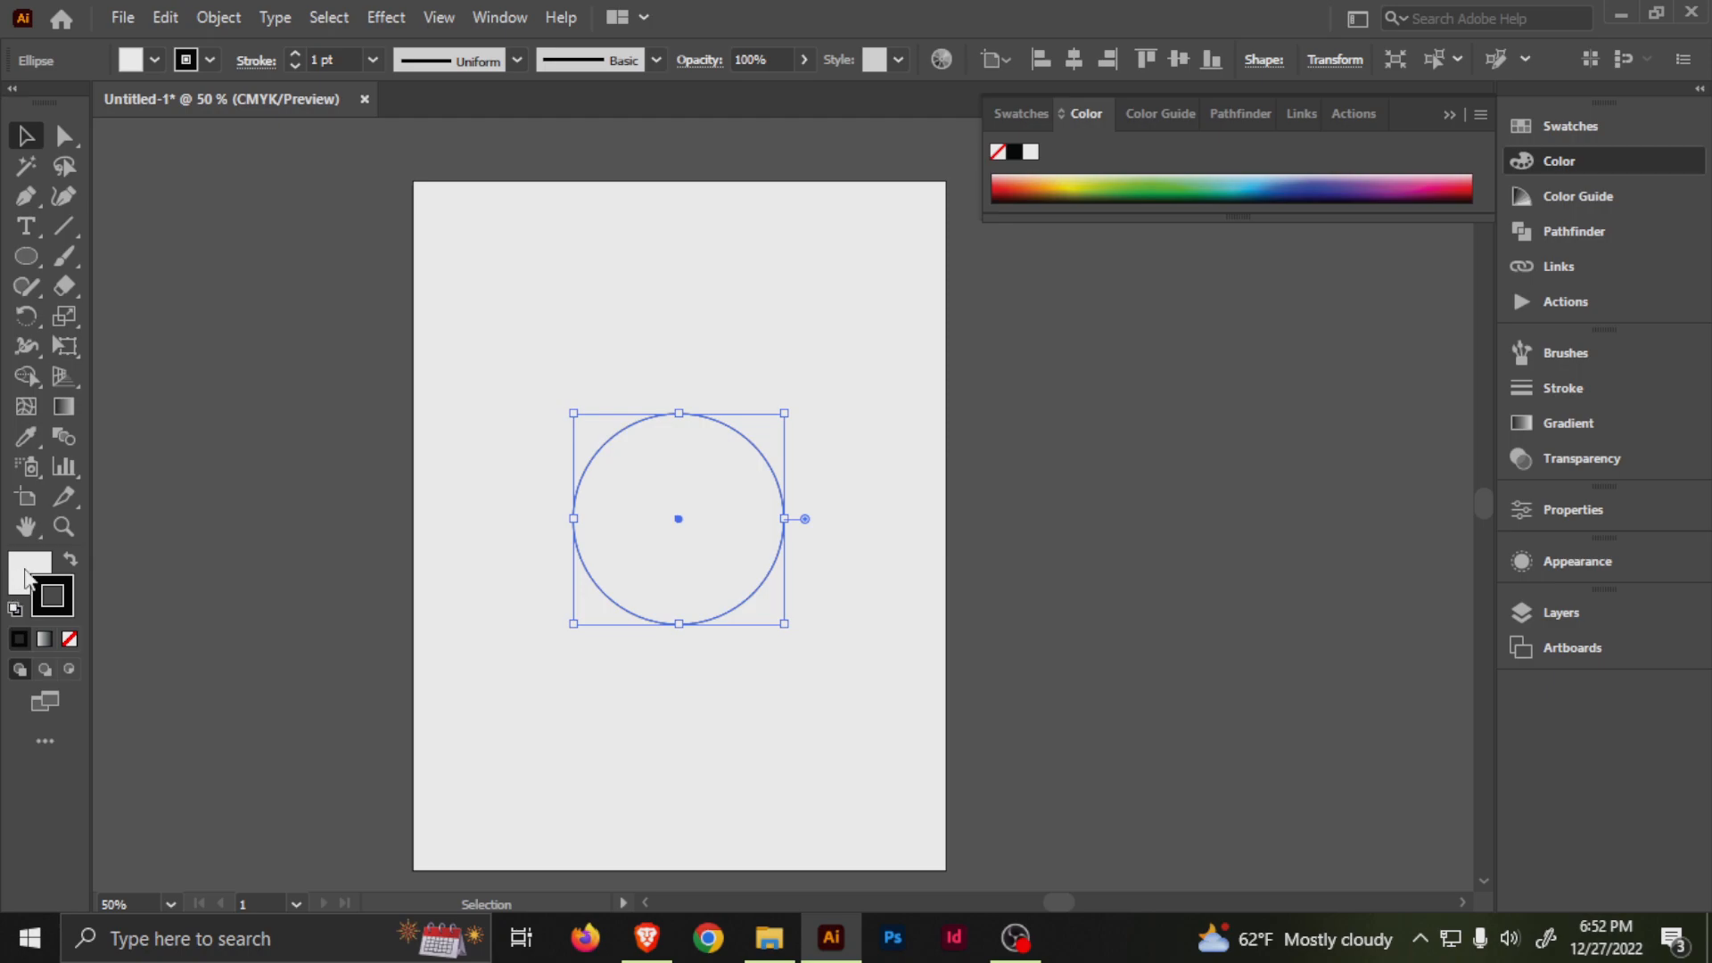
pyautogui.click(524, 397)
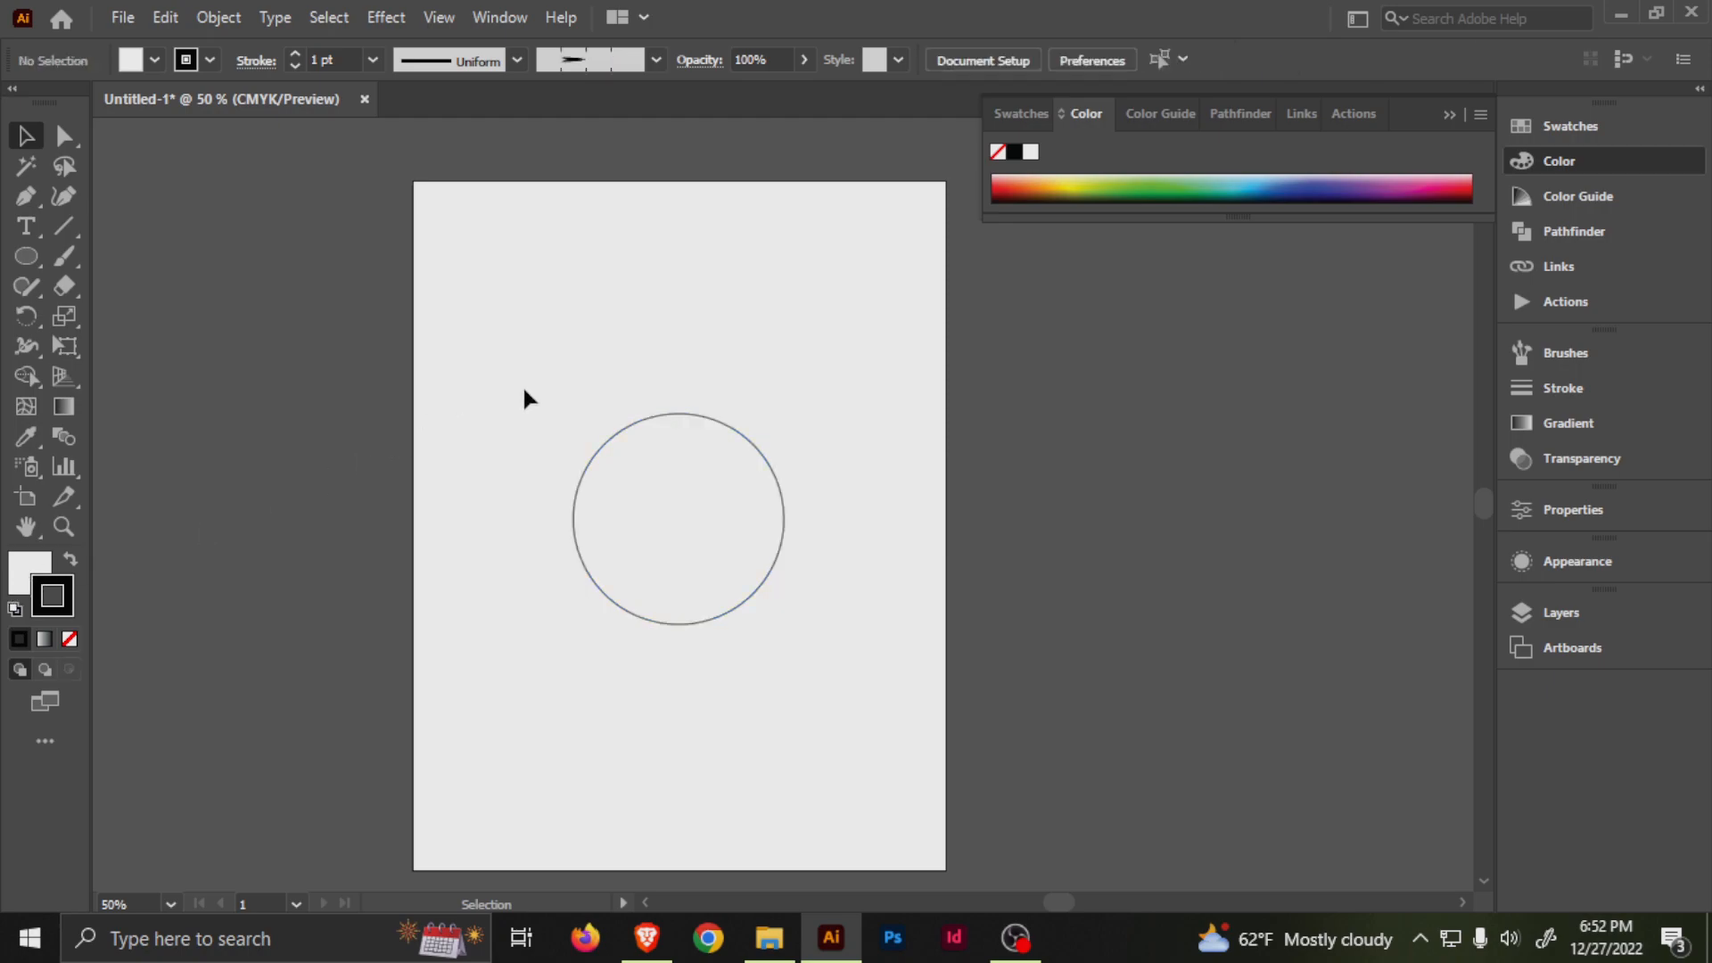
pyautogui.click(712, 488)
pyautogui.click(296, 50)
pyautogui.click(296, 51)
pyautogui.click(296, 50)
pyautogui.click(296, 51)
pyautogui.click(780, 403)
# Create a copy of the circle rotated 25° around a point just inside its upper edge.
pyautogui.click(744, 487)
pyautogui.press('r')
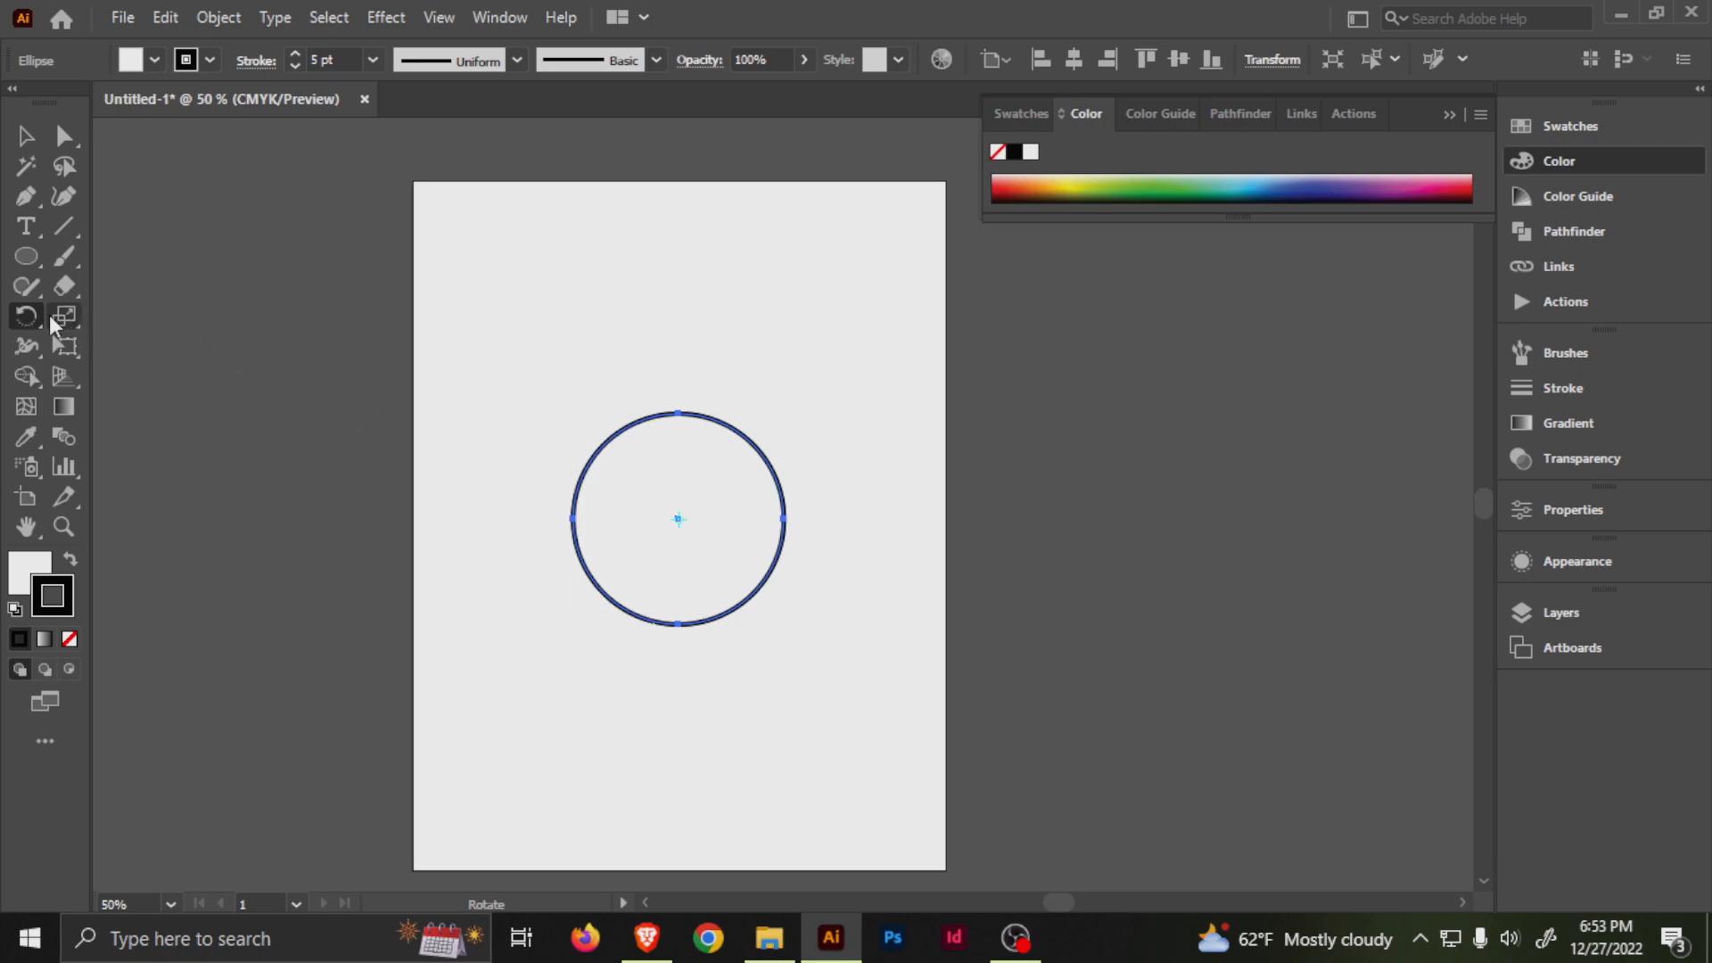
pyautogui.keyDown('alt'); pyautogui.click(678, 439); pyautogui.keyUp('alt')
pyautogui.moveTo(1167, 385); pyautogui.dragTo(1080, 335)
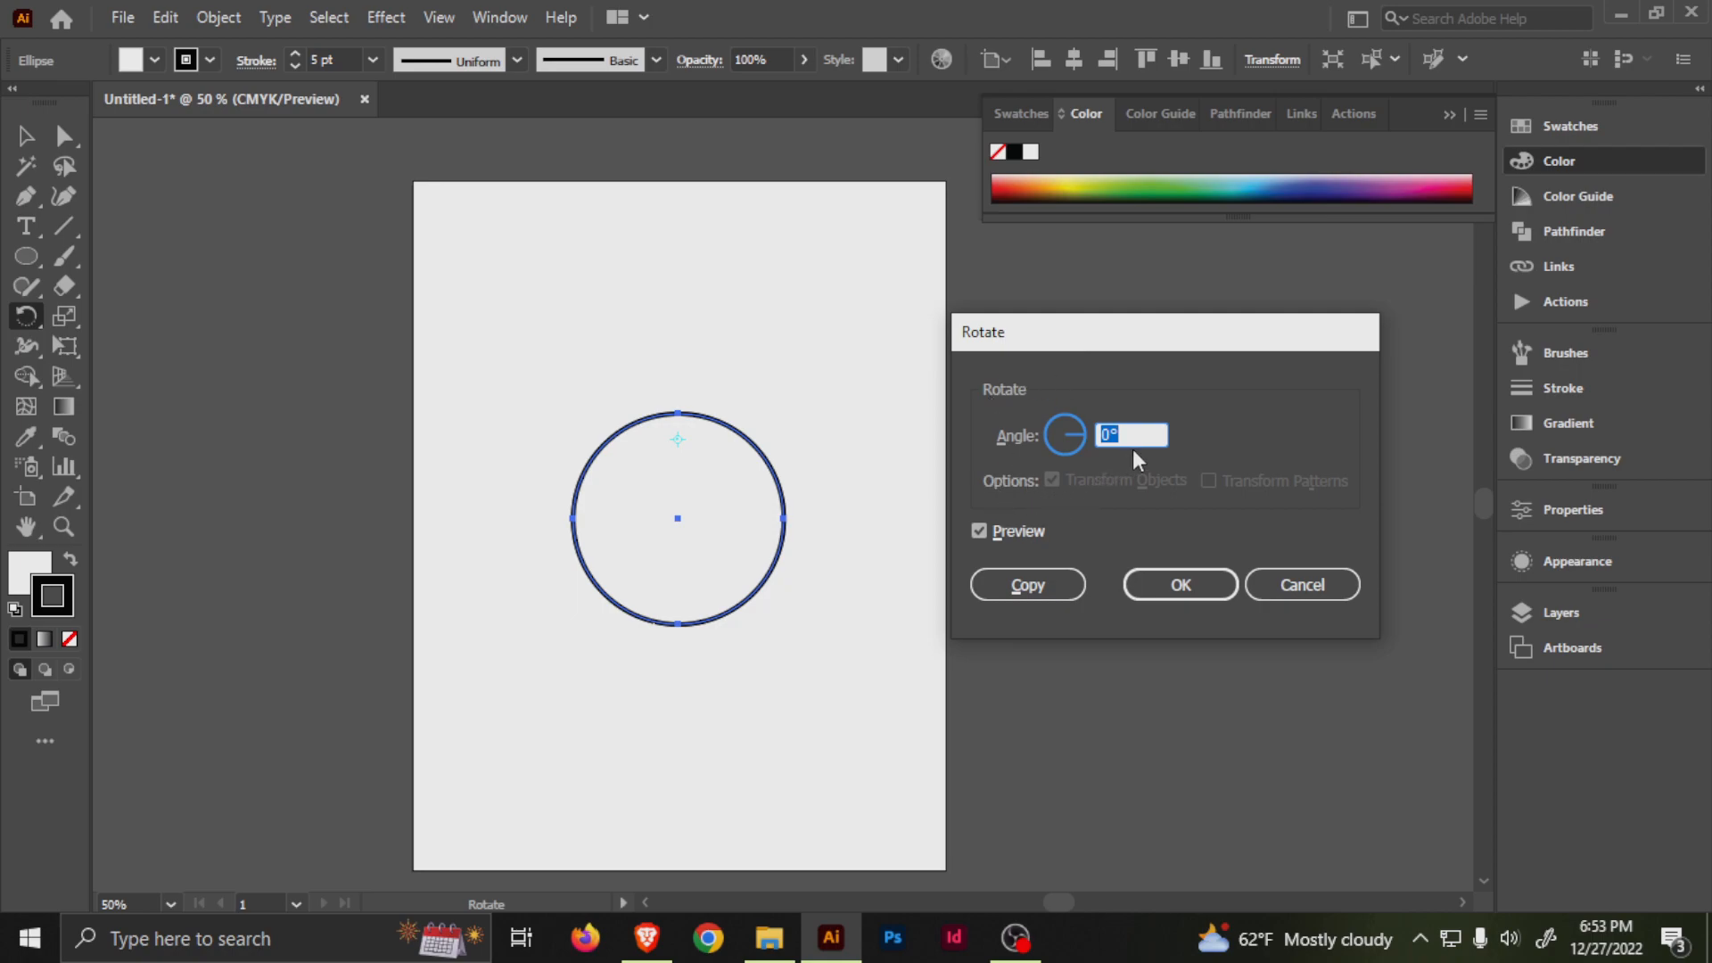
pyautogui.write('45')
pyautogui.press('BackSpace')
pyautogui.press('BackSpace')
pyautogui.write('25')
pyautogui.press('Tab')
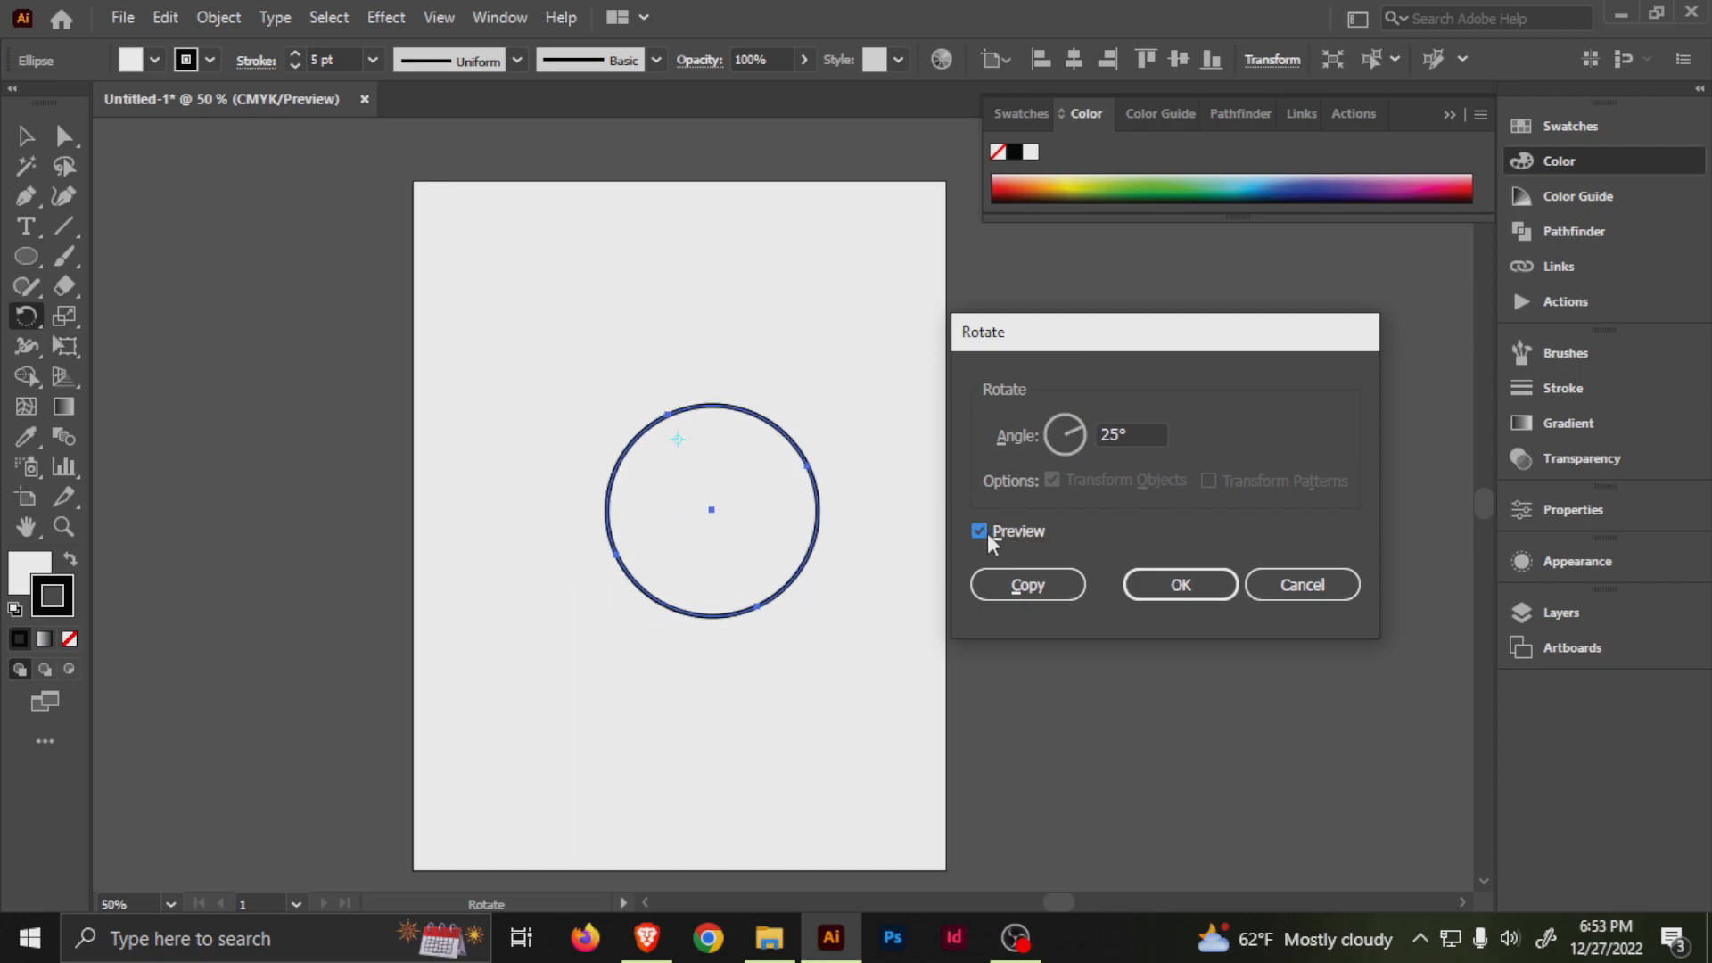
pyautogui.click(1020, 533)
pyautogui.click(1018, 533)
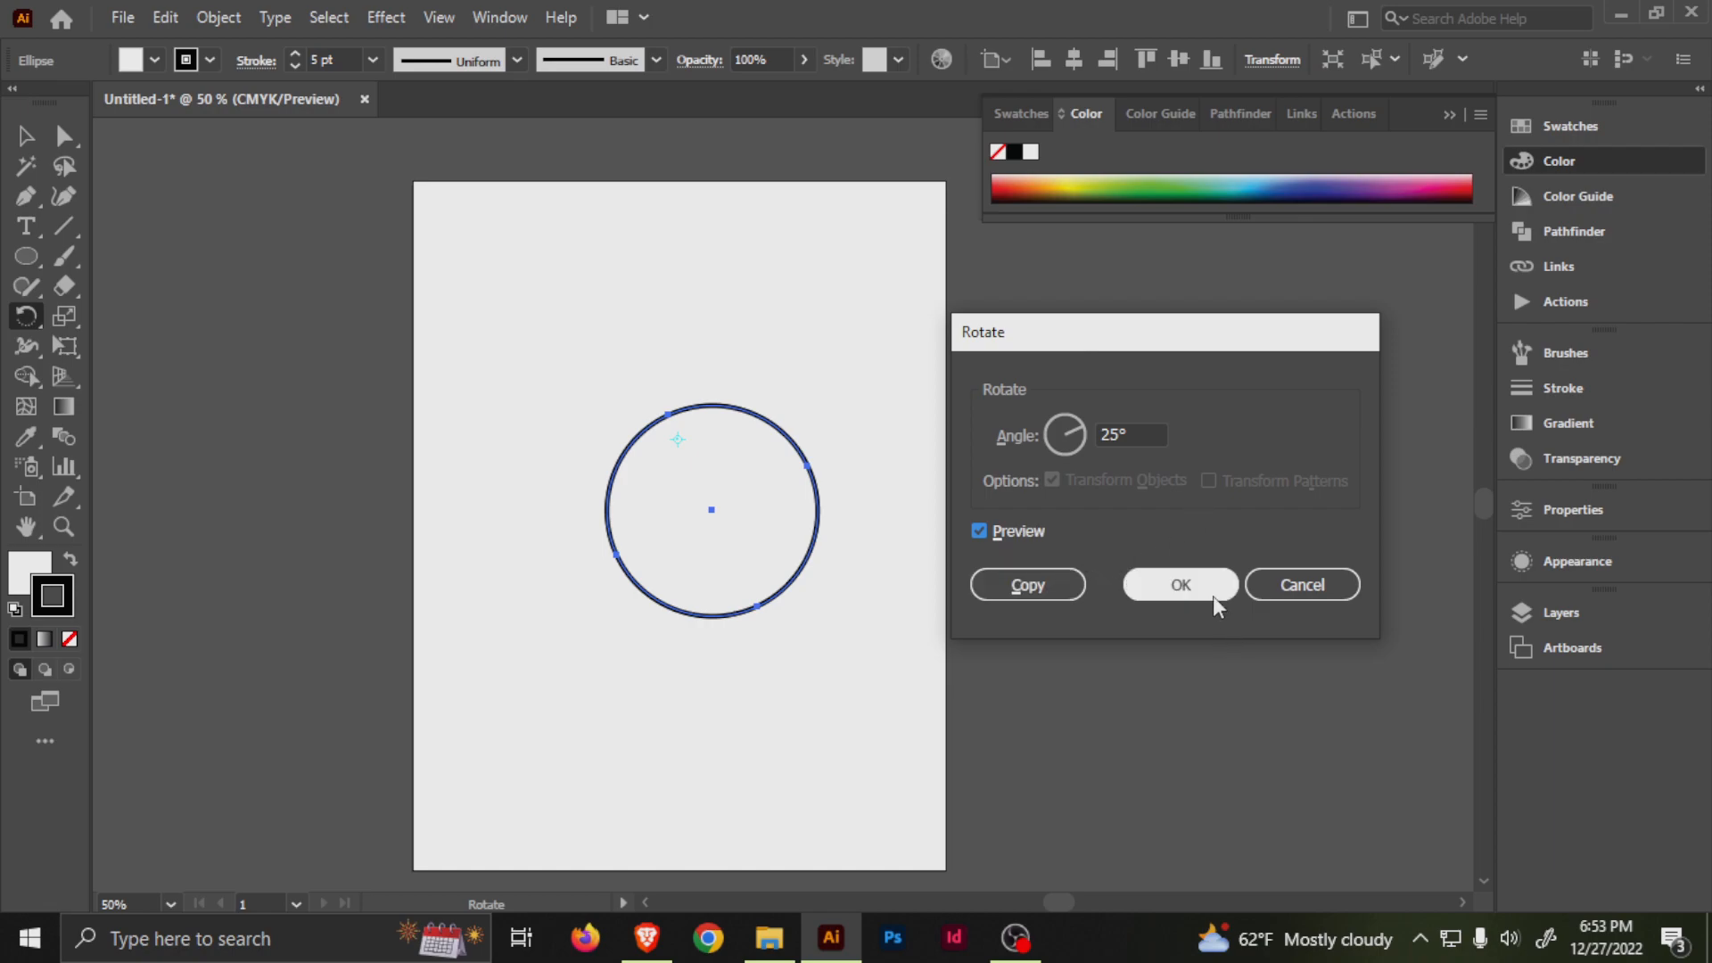
pyautogui.click(1022, 580)
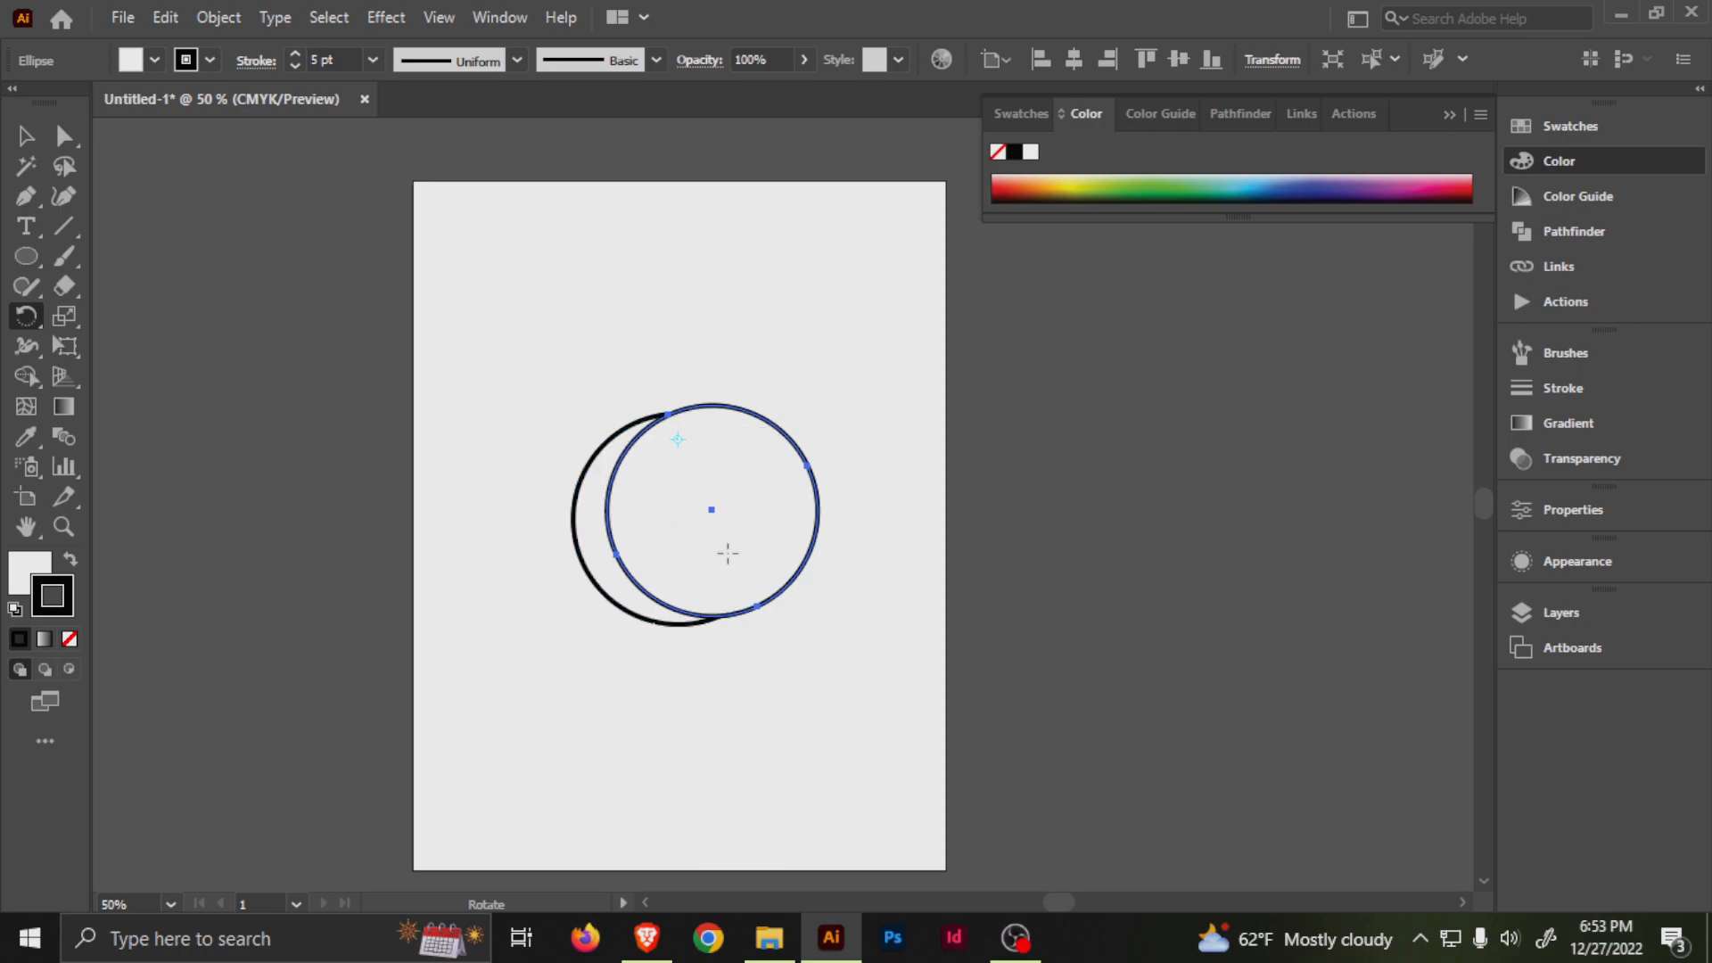
# Repeat the rotated copy until the overlapping circles complete a full ring, and deselect them.
pyautogui.press('ctrl')
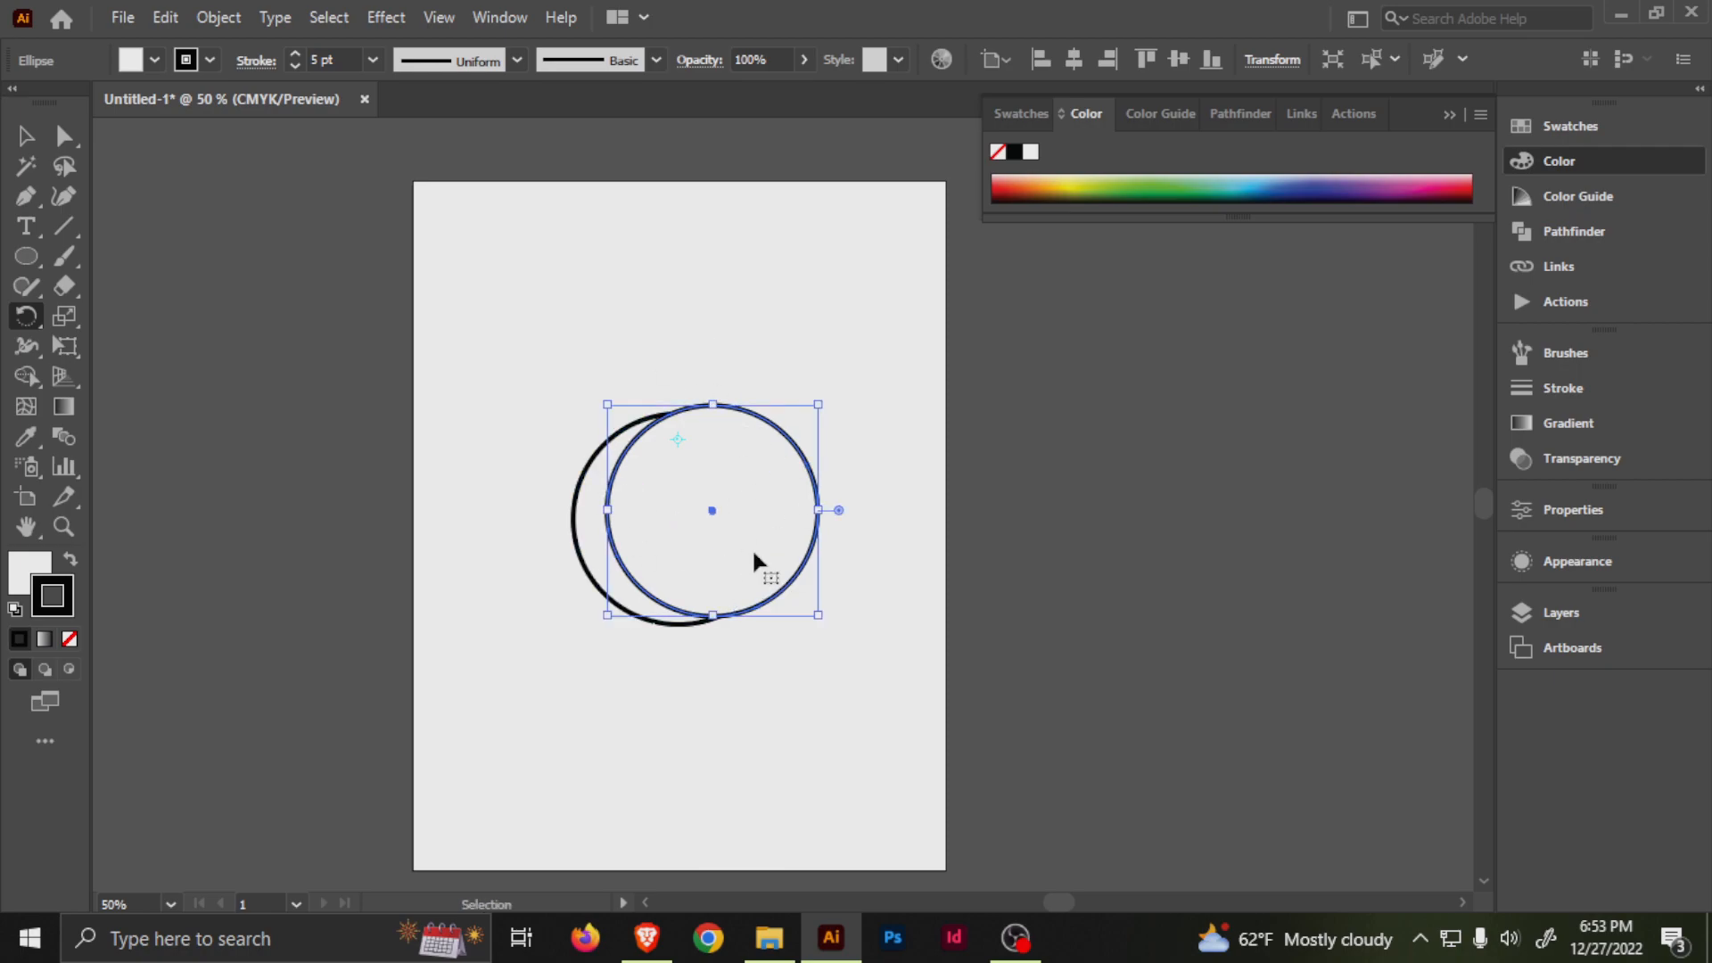
pyautogui.hotkey('ctrl', 'd')
pyautogui.hotkey('ctrl', 'd')
pyautogui.hotkey('ctrl', 'd')
pyautogui.hotkey('ctrl', 'd')
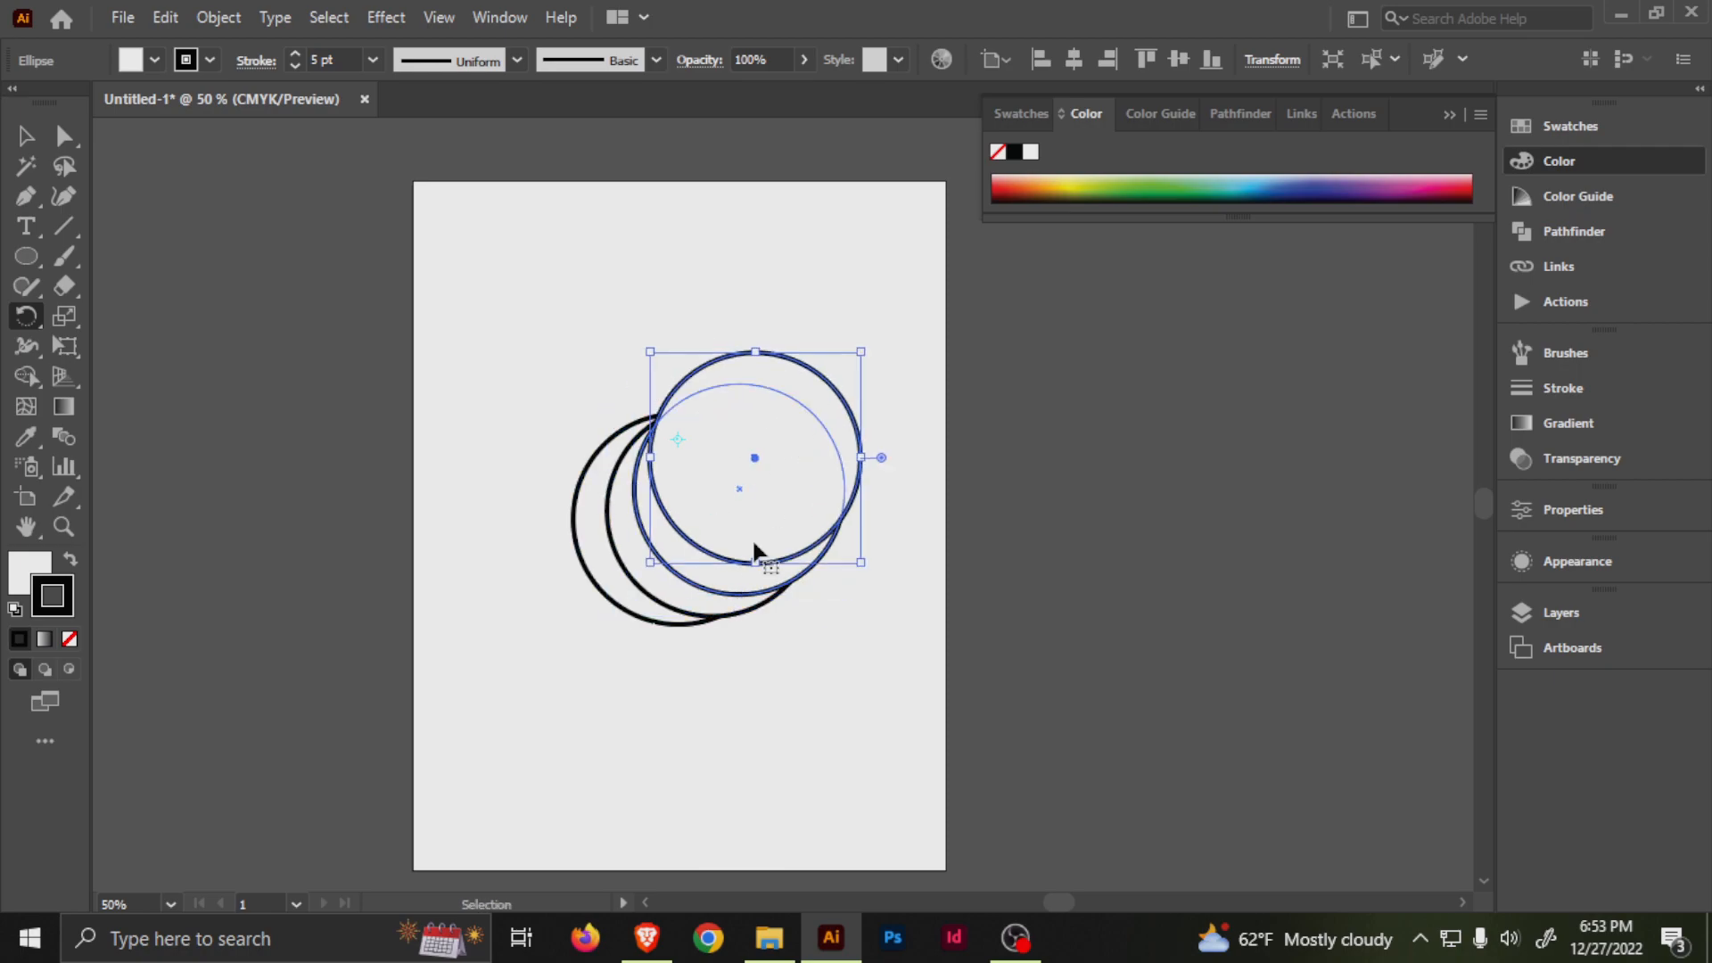
pyautogui.hotkey('ctrl', 'd')
pyautogui.hotkey('ctrl', 'd')
pyautogui.hotkey('ctrl', 'd')
pyautogui.hotkey('ctrl', 'd')
pyautogui.hotkey('ctrl', 'd')
pyautogui.hotkey('ctrl', 'd')
pyautogui.hotkey('ctrl', 'd')
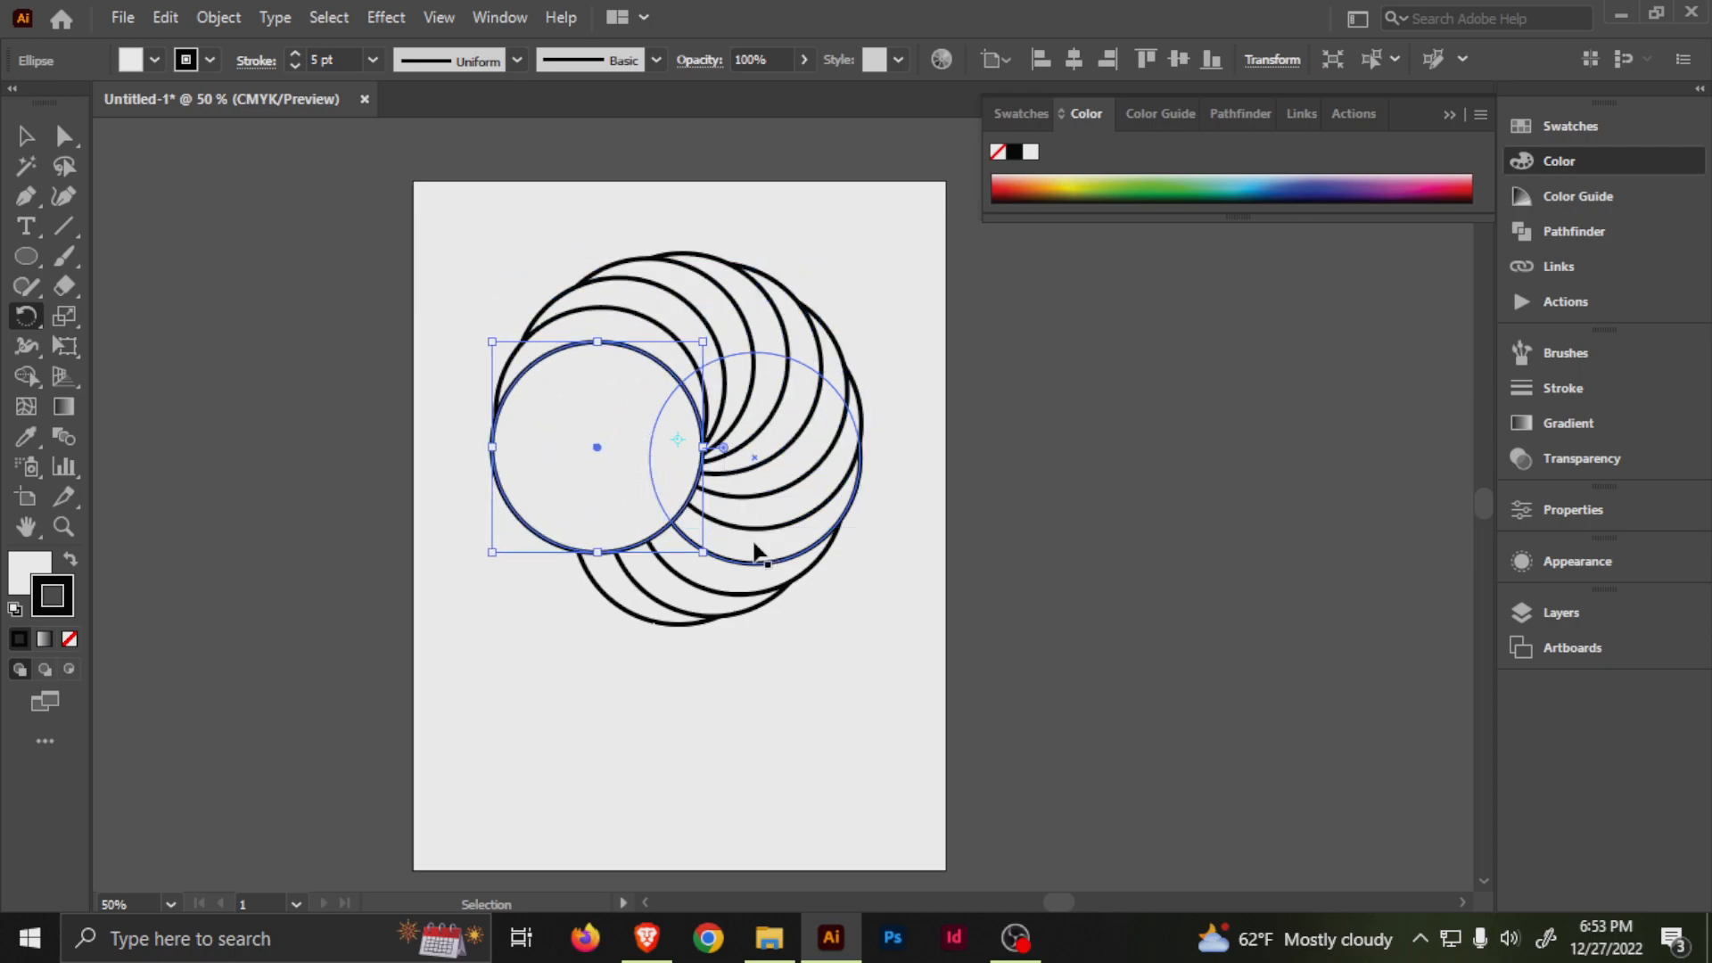
pyautogui.press('v')
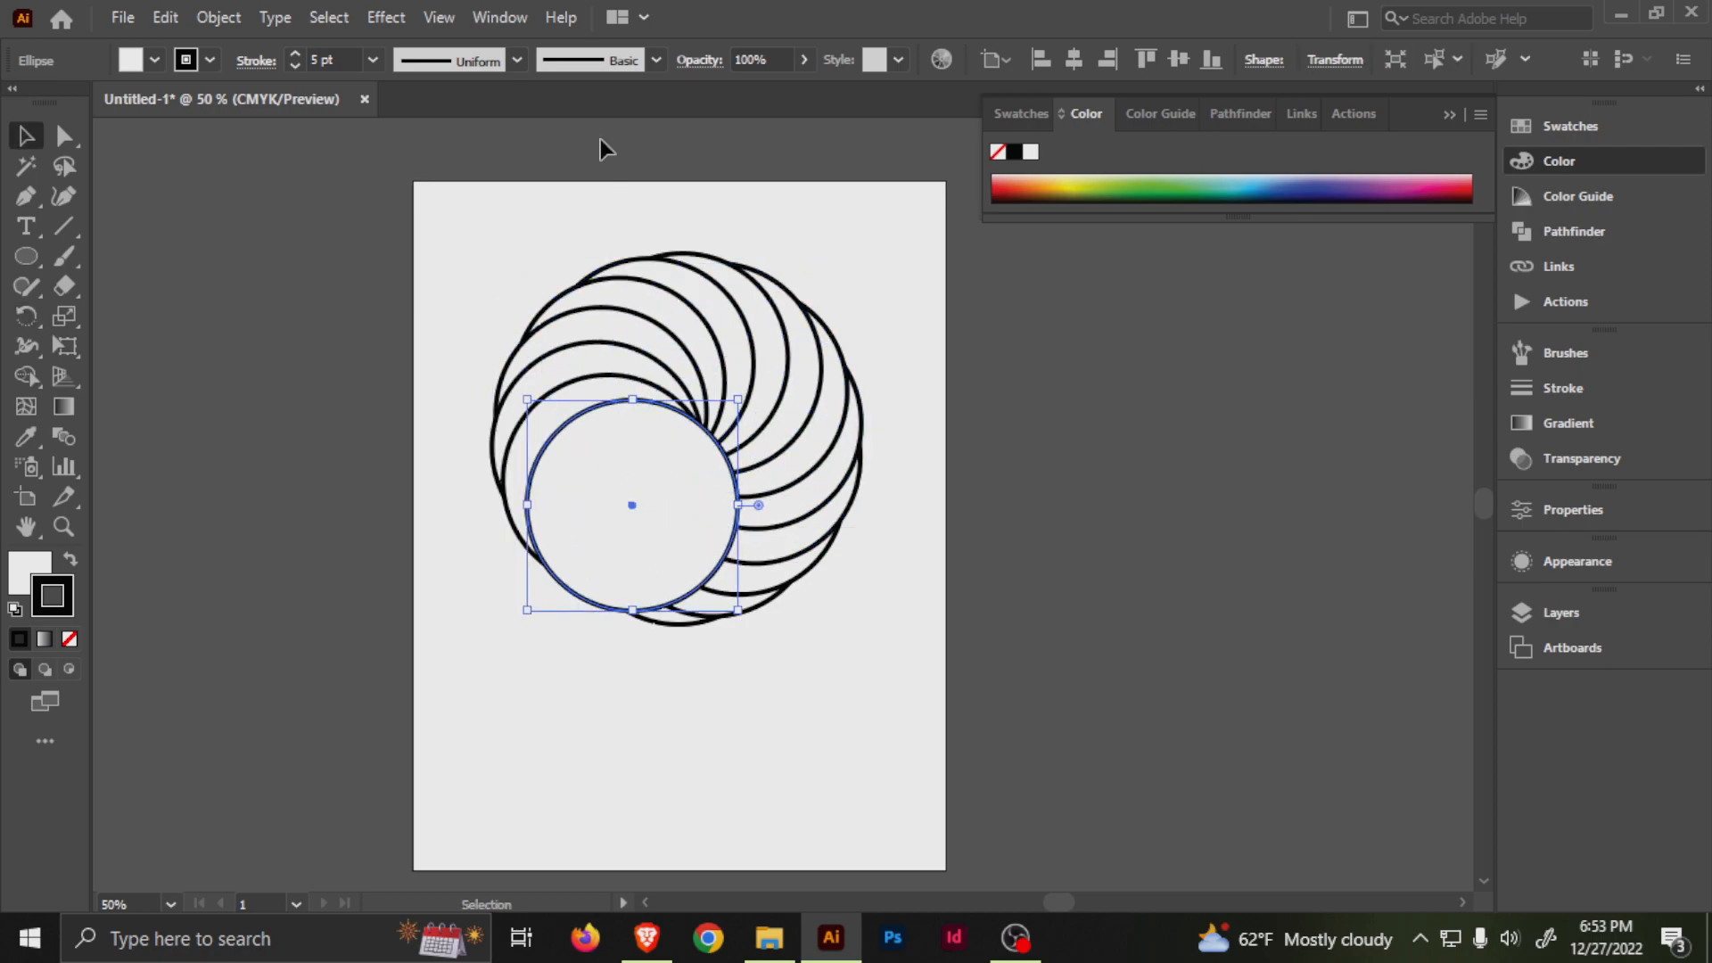
pyautogui.moveTo(621, 279); pyautogui.dragTo(587, 317)
pyautogui.click(974, 596)
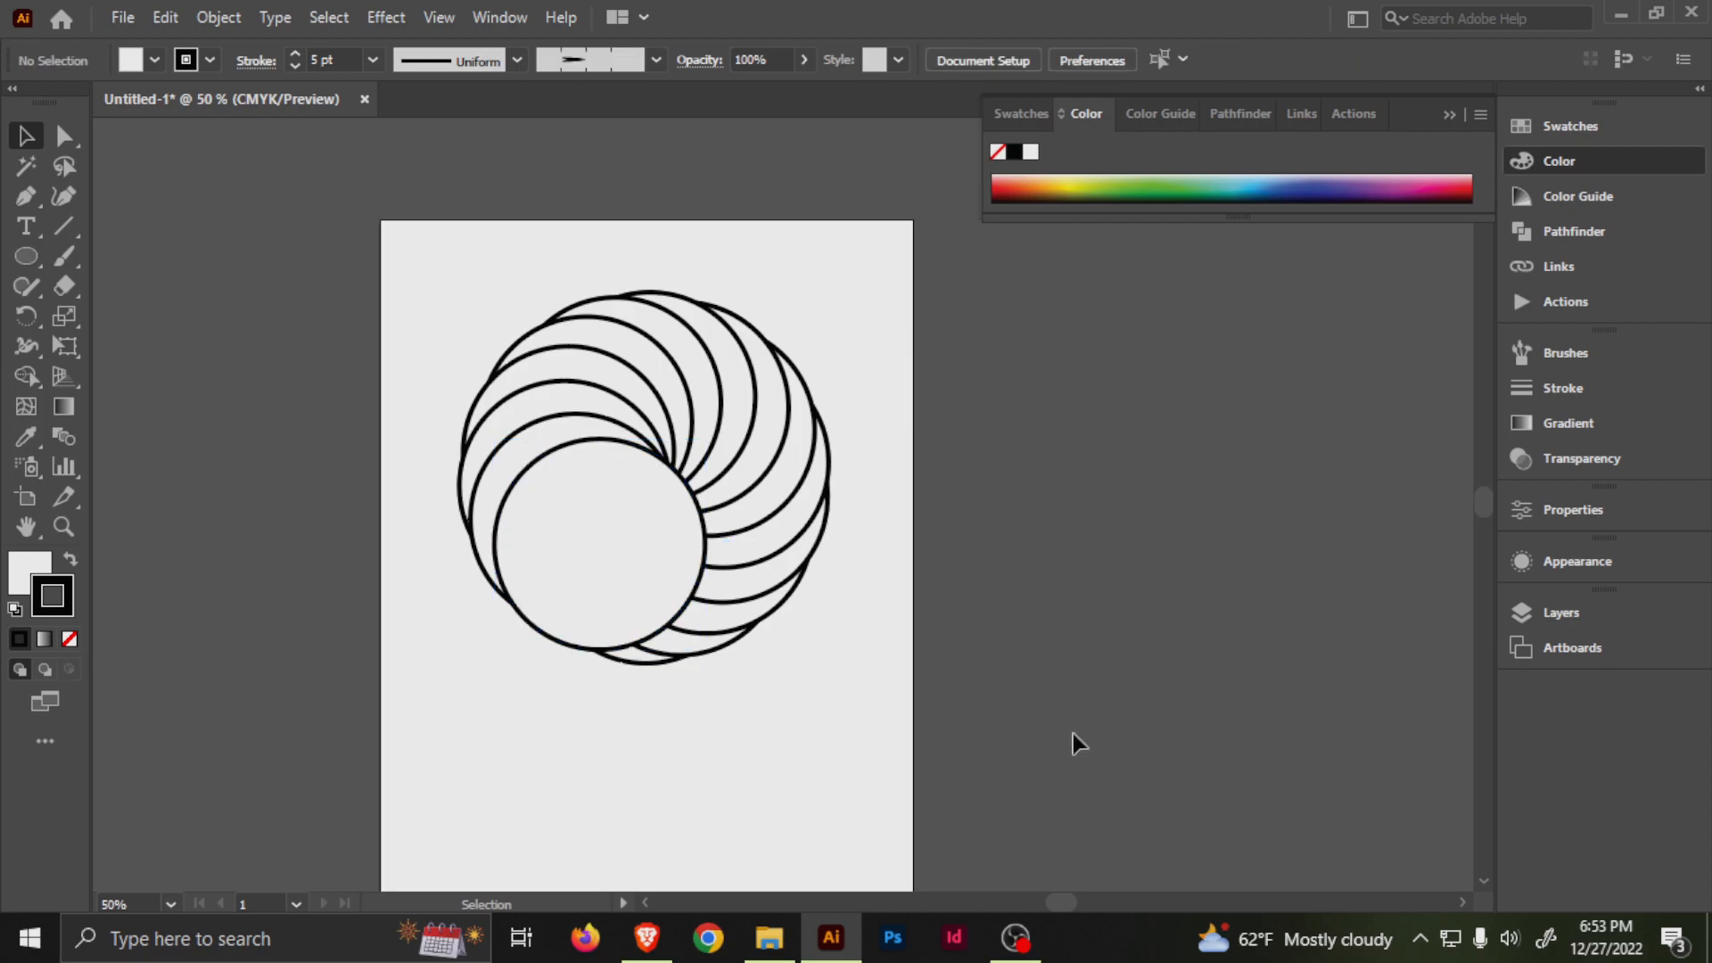
# Select all the overlapping circles and activate the Shape Builder tool for them.
pyautogui.moveTo(795, 675); pyautogui.dragTo(844, 725)
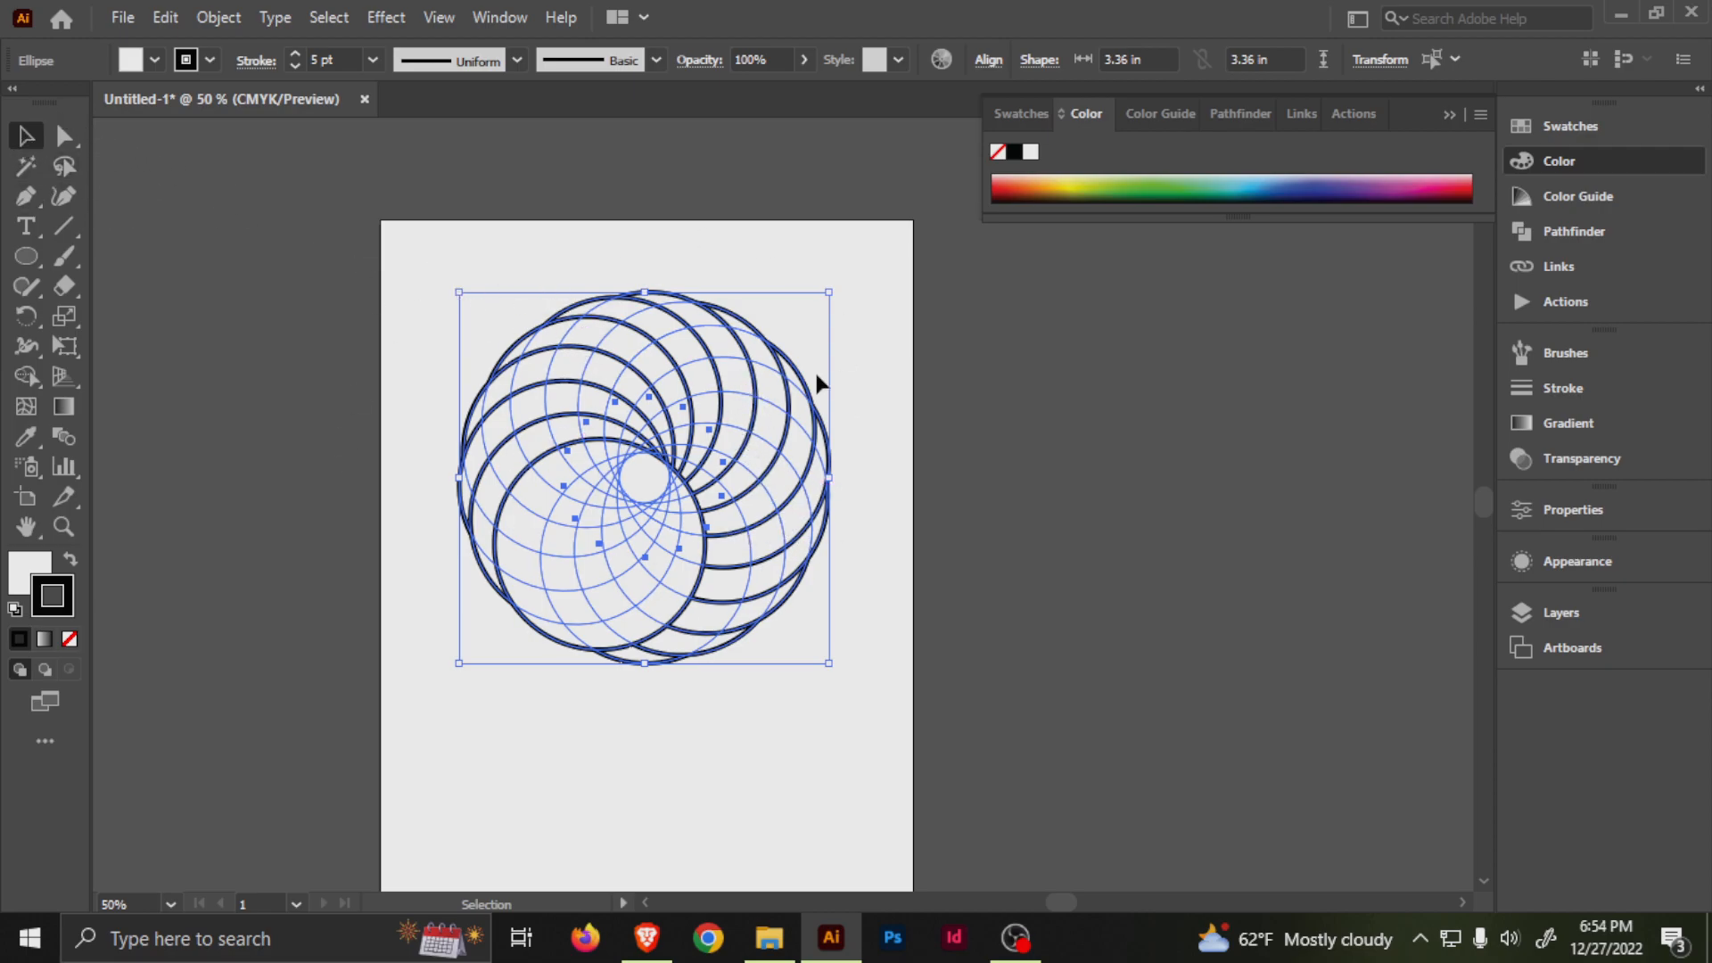
pyautogui.click(31, 381)
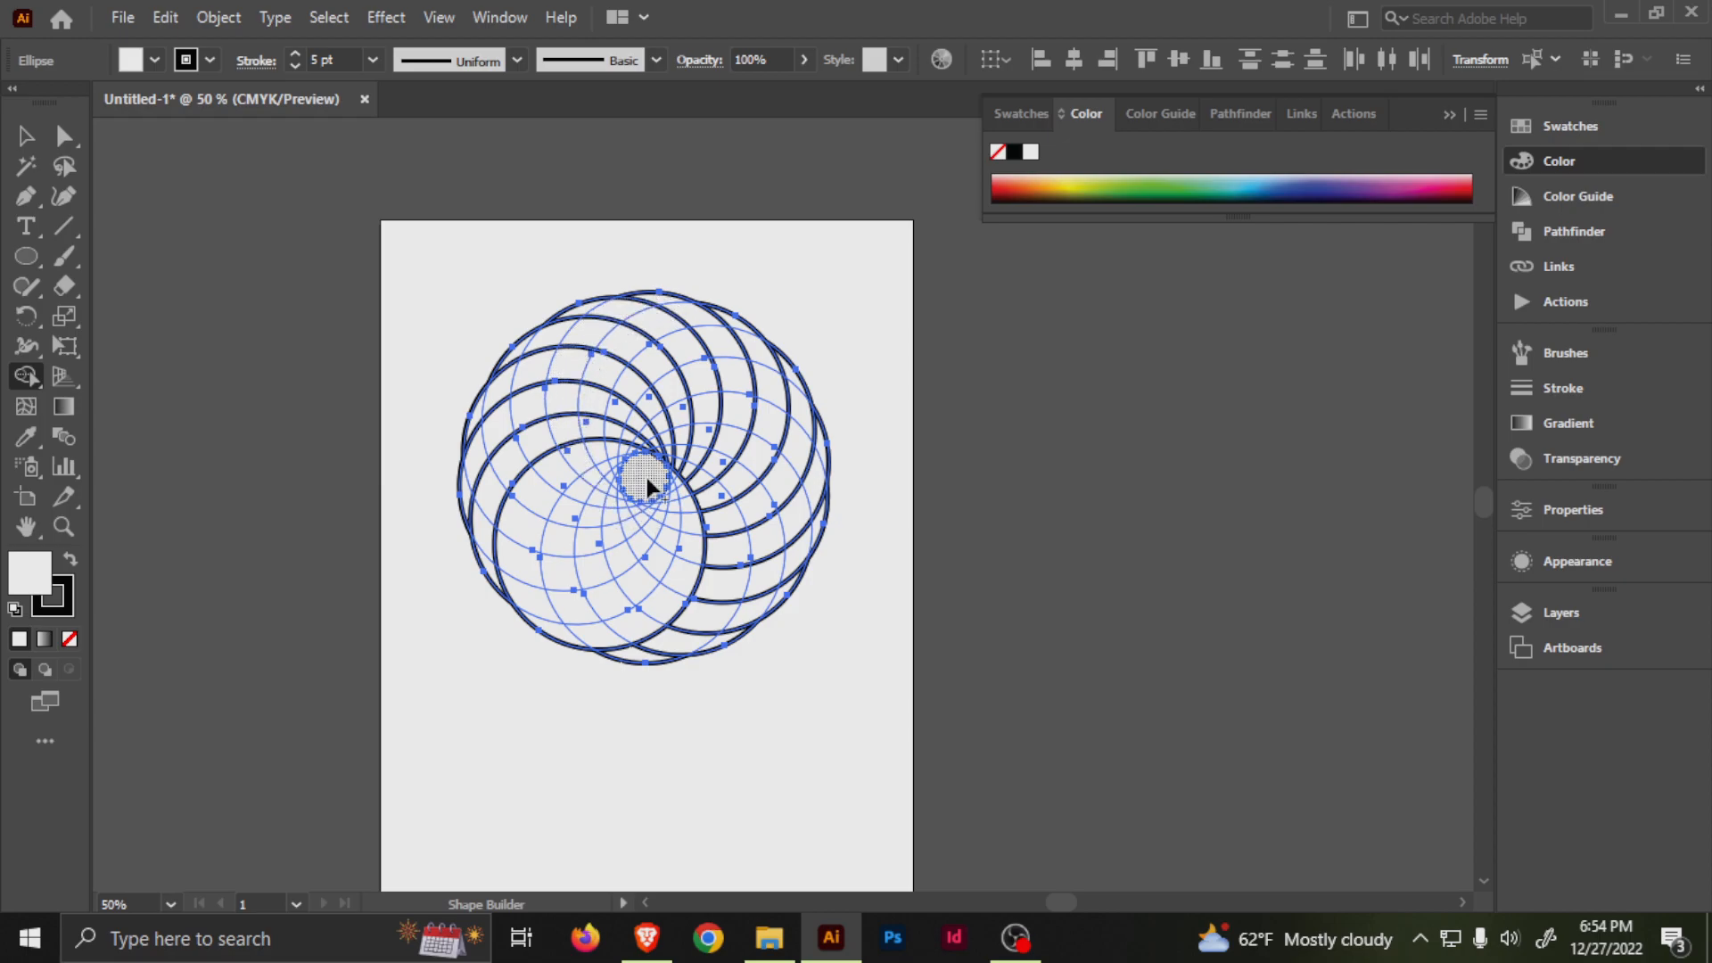
pyautogui.scroll(2, 632, 505)
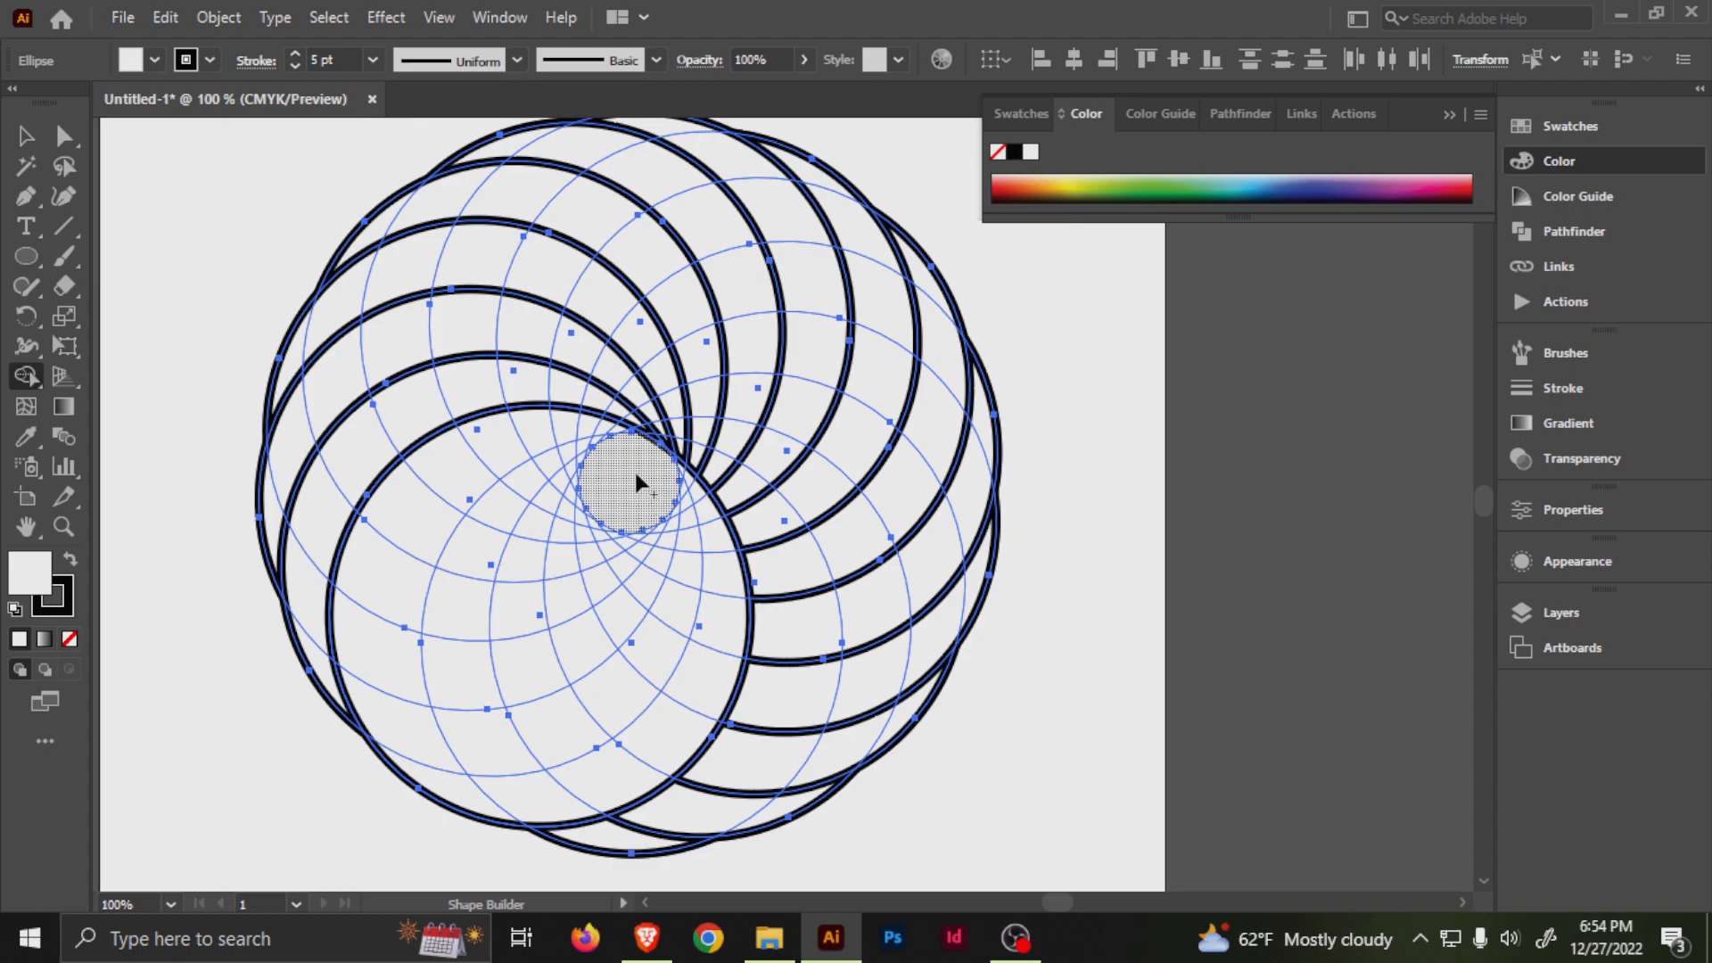
pyautogui.moveTo(663, 432); pyautogui.dragTo(652, 476)
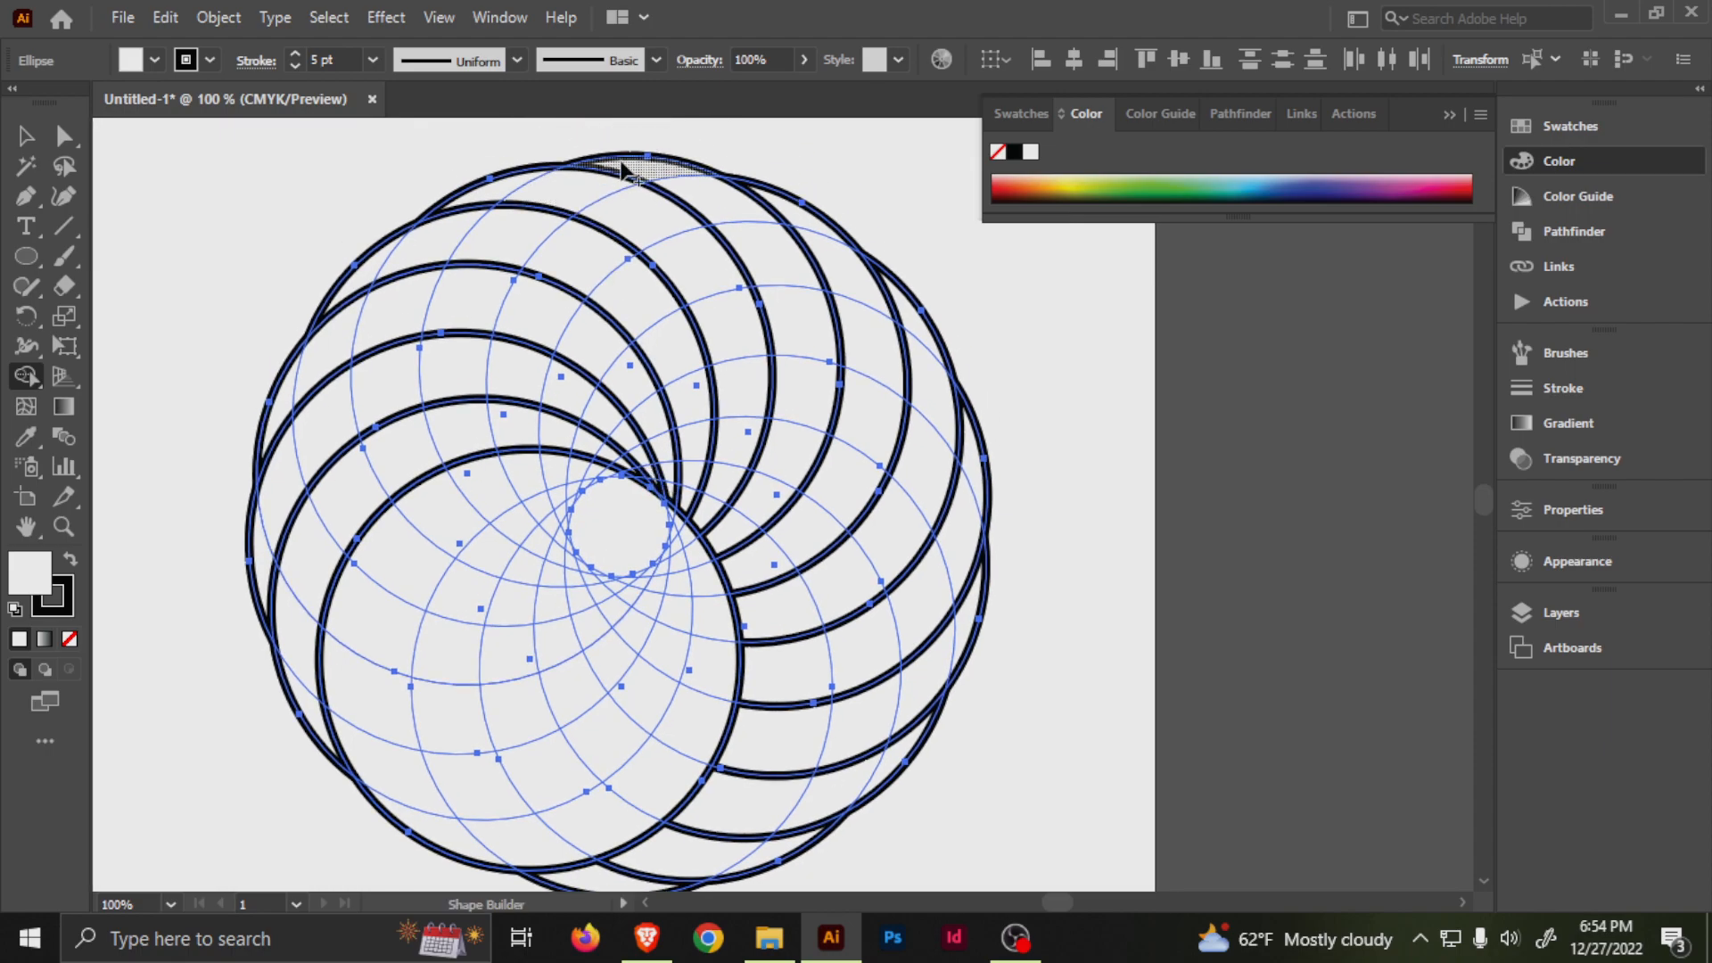
# Try to merge a curved strip of regions from the upper outer edge down to the central opening, and undo it.
pyautogui.moveTo(650, 172)
pyautogui.mouseDown()
pyautogui.moveTo(596, 187)
pyautogui.moveTo(522, 245)
pyautogui.mouseUp()
pyautogui.moveTo(481, 334)
pyautogui.mouseDown()
pyautogui.moveTo(469, 473)
pyautogui.moveTo(499, 521)
pyautogui.mouseUp()
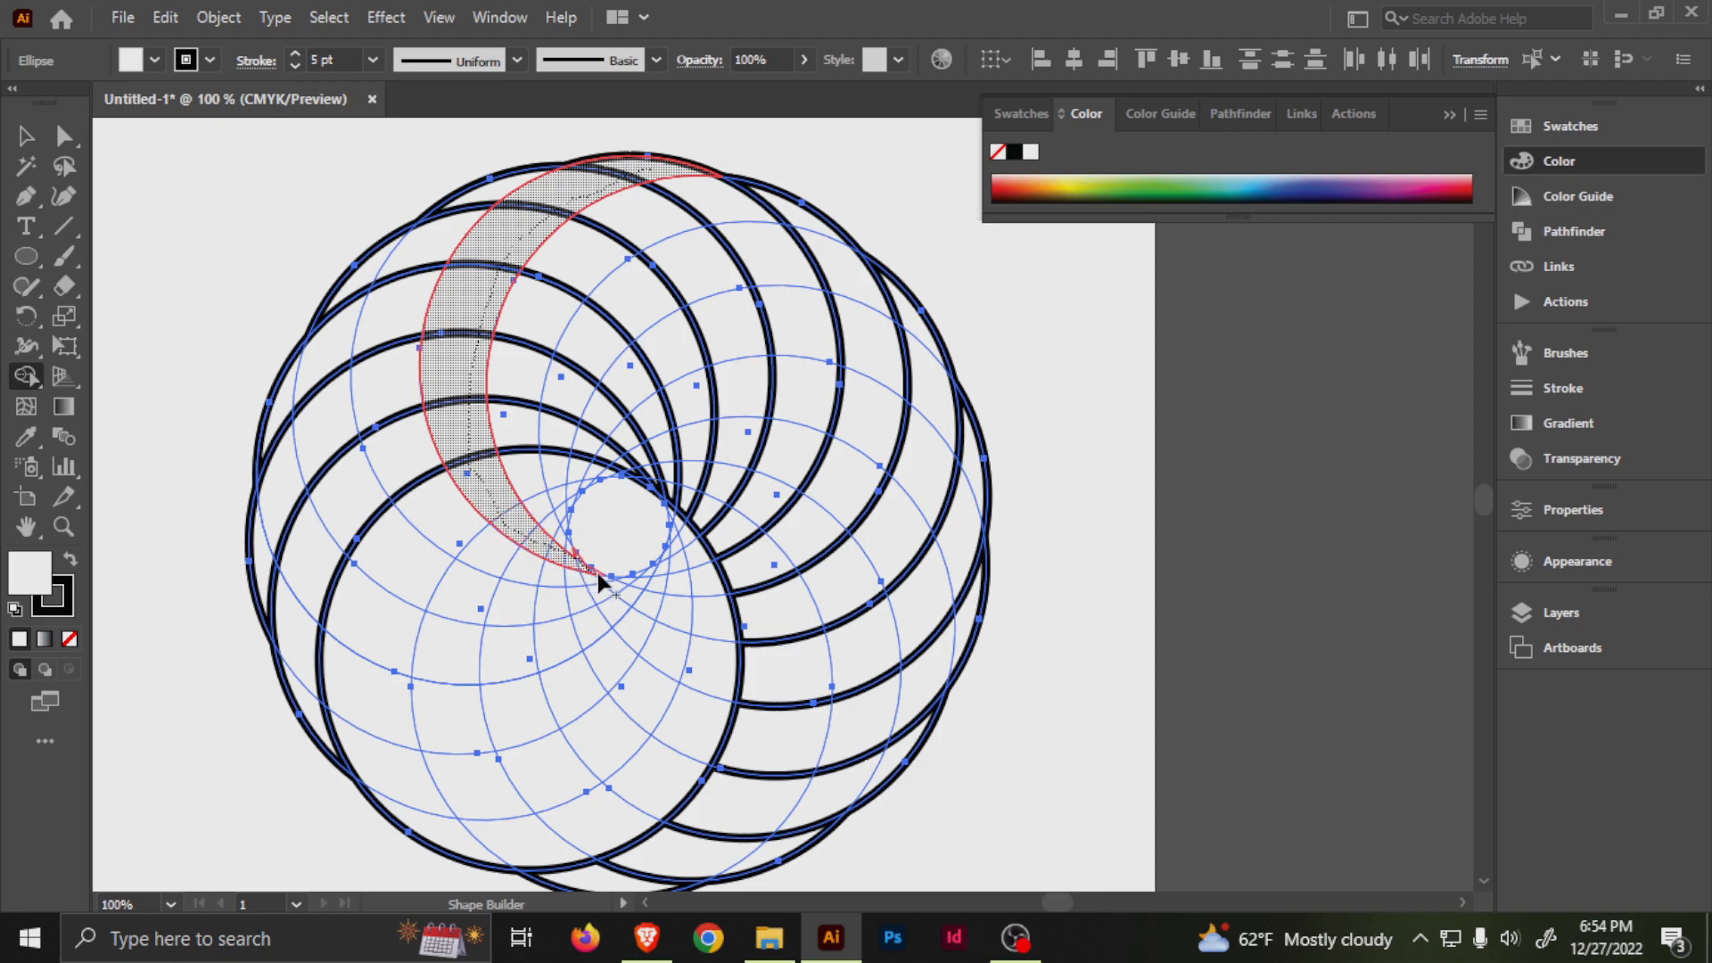
pyautogui.moveTo(598, 575); pyautogui.dragTo(599, 576)
pyautogui.scroll(4, 574, 538)
pyautogui.hotkey('ctrl', 'z')
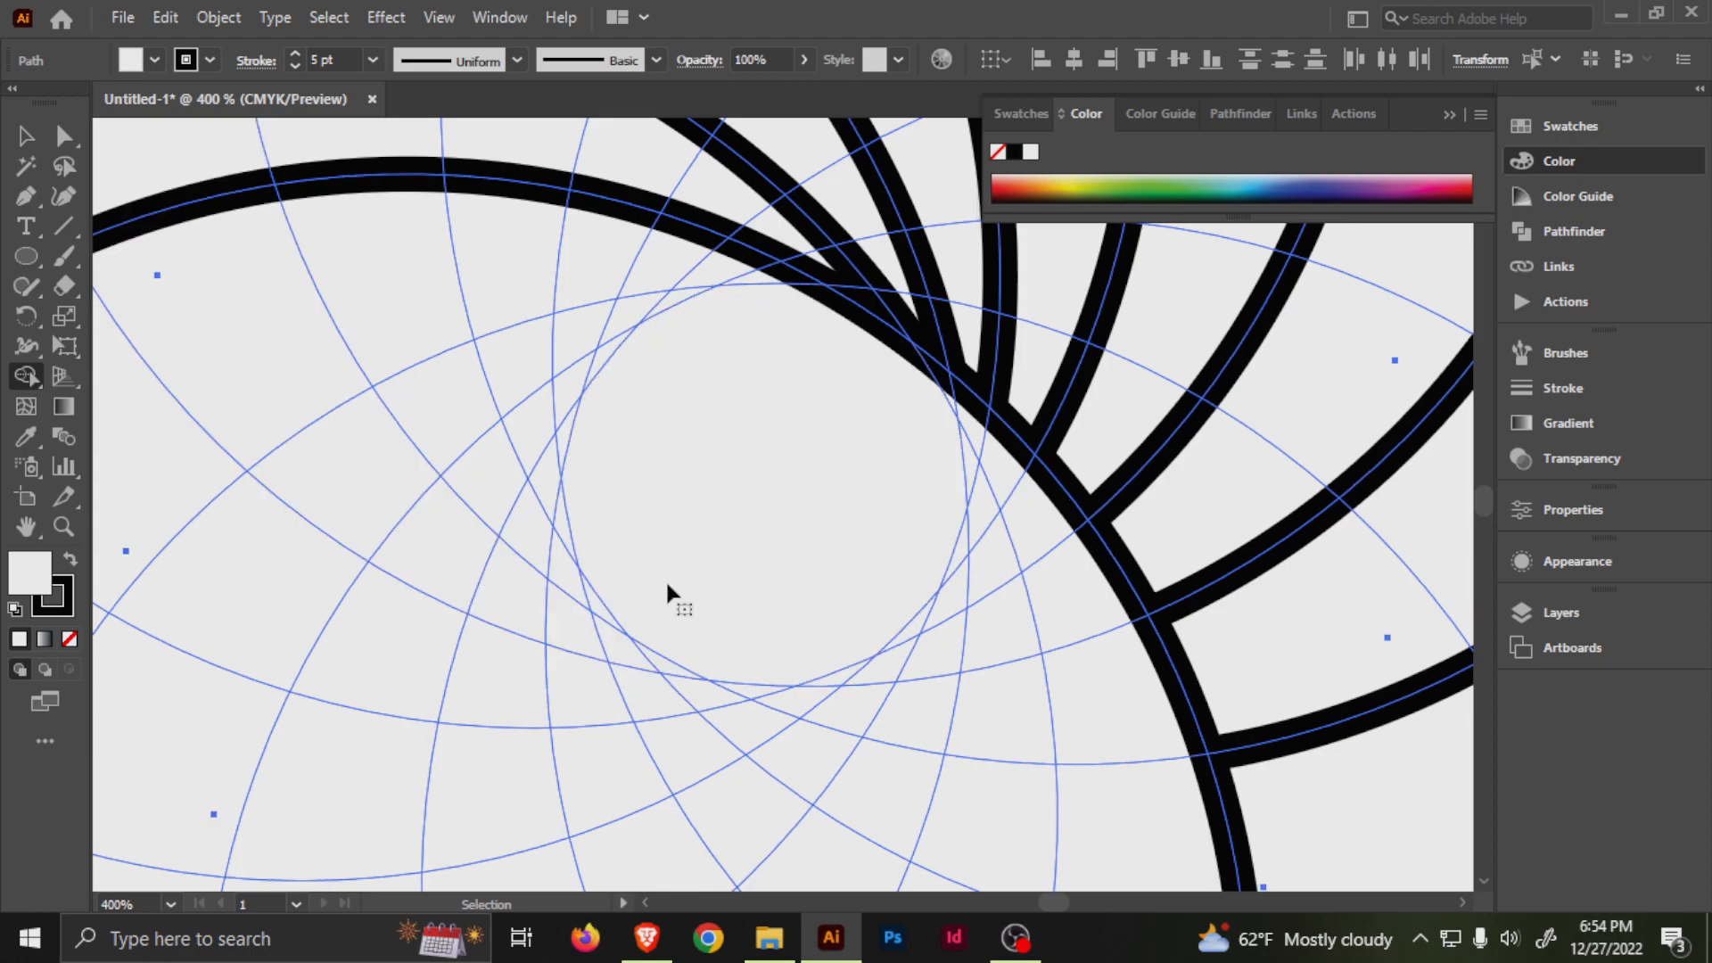
# Try to merge a strip starting at the small triangle beside the central opening and running outward, and undo it.
pyautogui.scroll(-1, 658, 546)
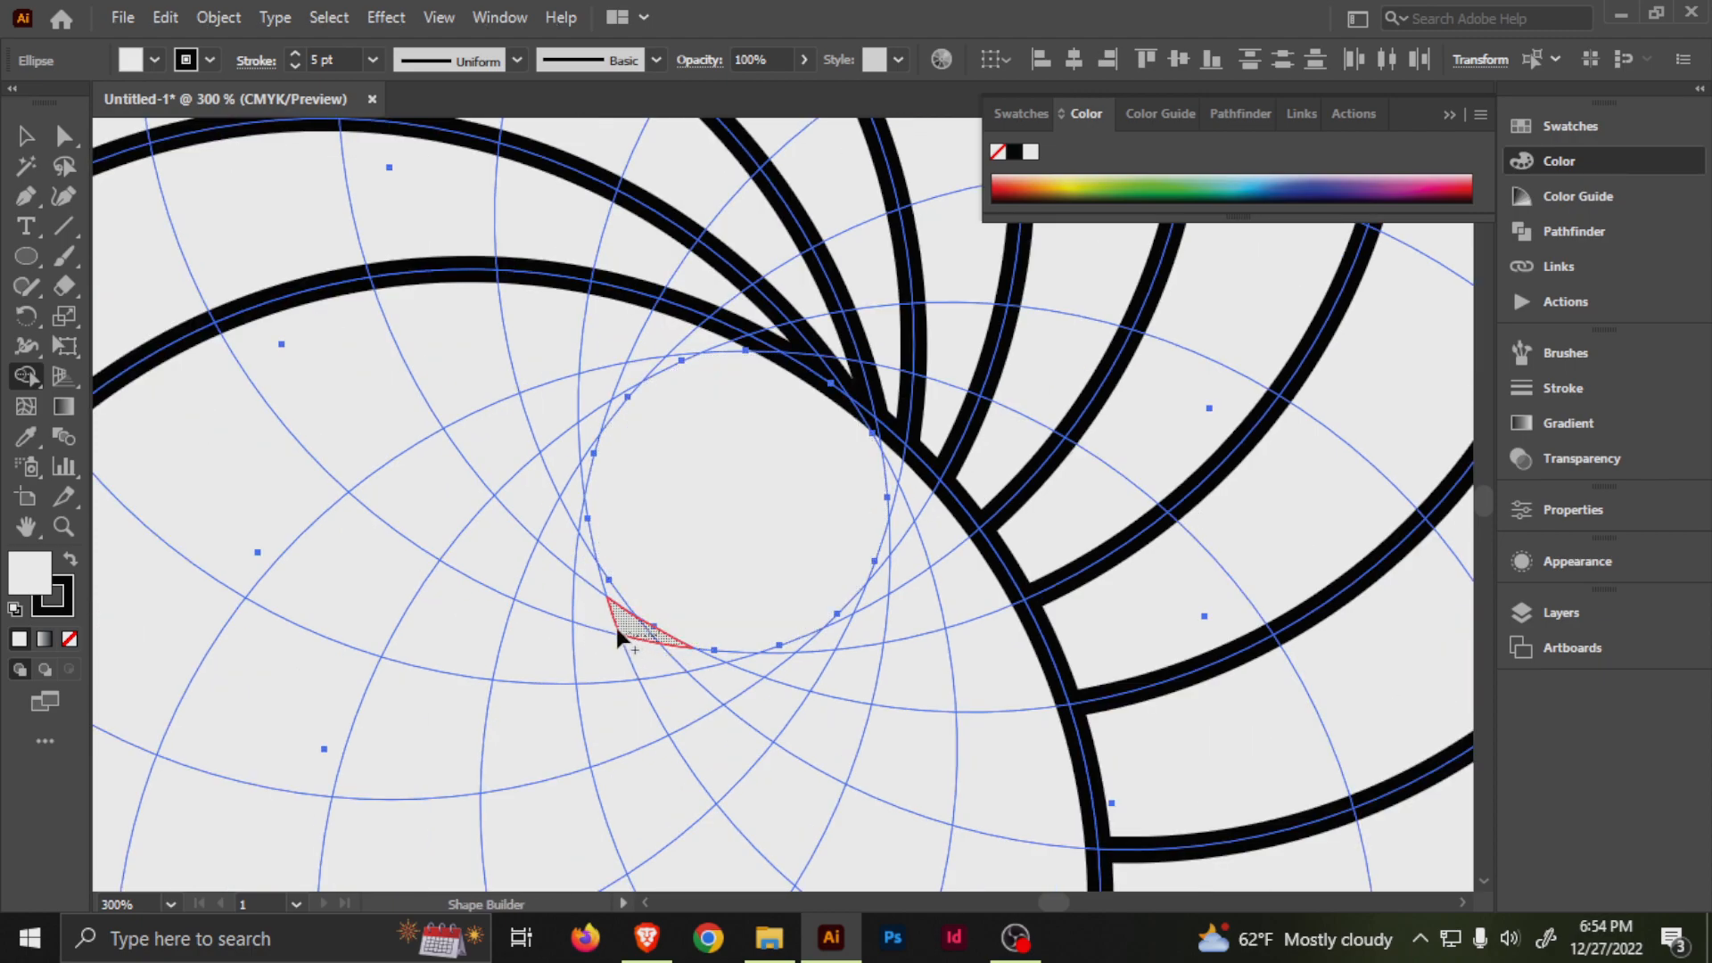
pyautogui.moveTo(521, 575)
pyautogui.mouseDown()
pyautogui.moveTo(386, 418)
pyautogui.moveTo(290, 204)
pyautogui.moveTo(274, 100)
pyautogui.moveTo(274, 133)
pyautogui.moveTo(319, 127)
pyautogui.moveTo(530, 216)
pyautogui.mouseUp()
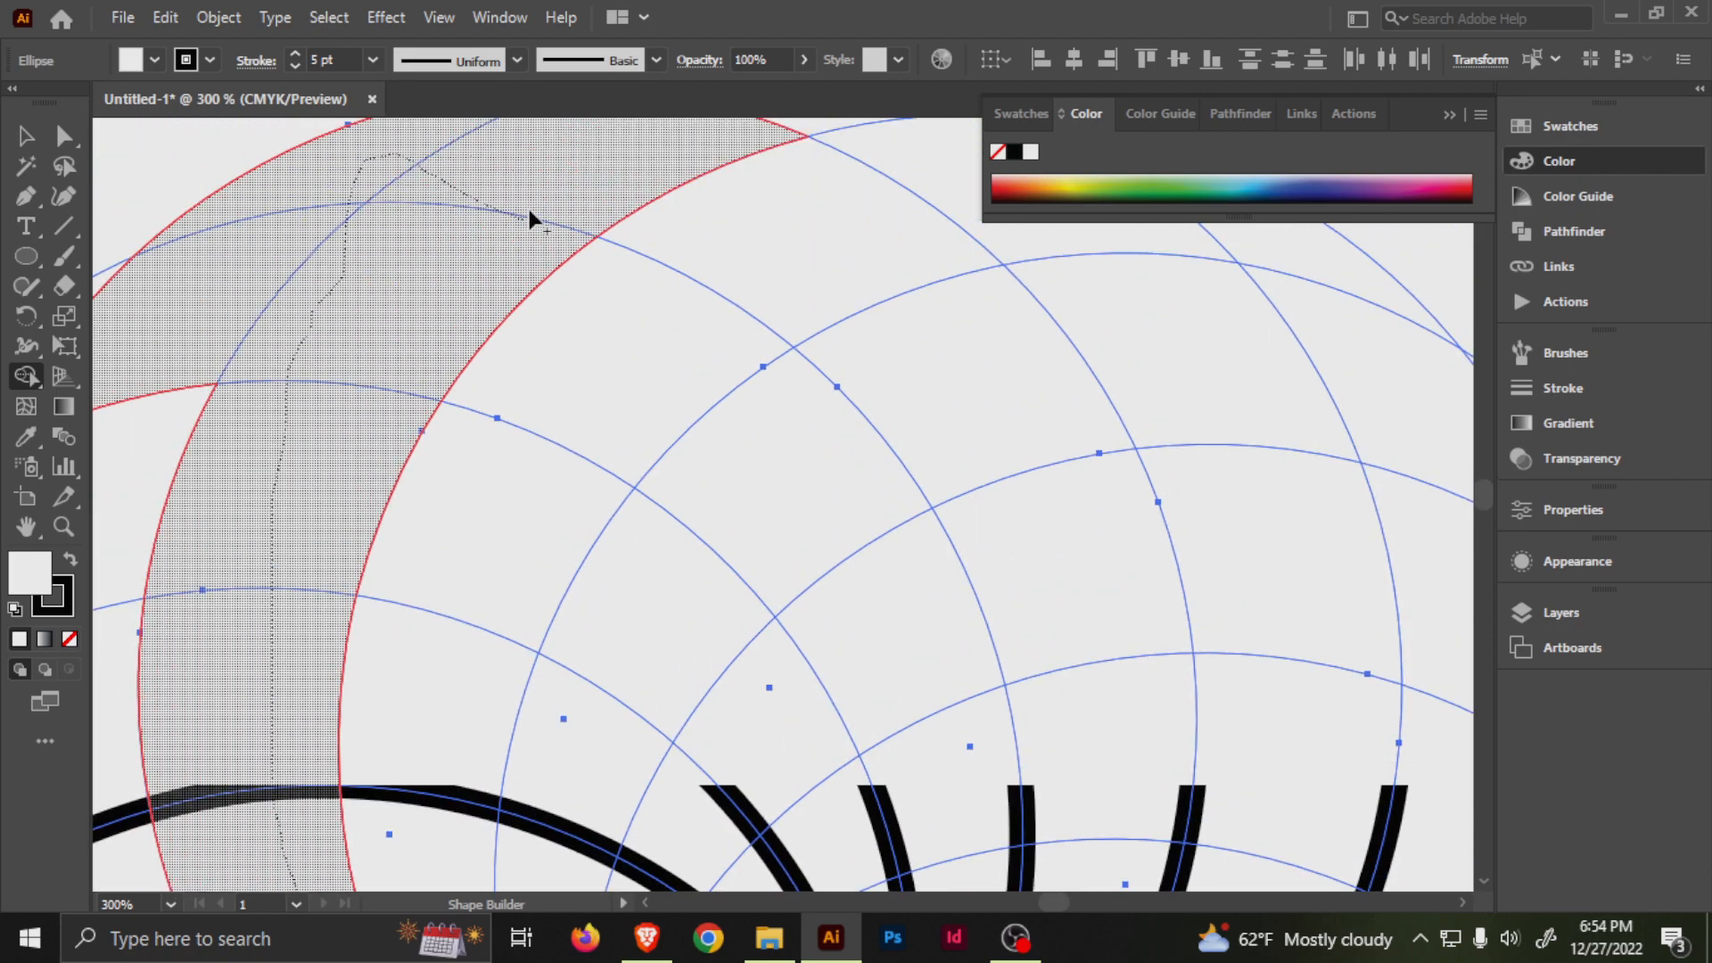
pyautogui.moveTo(692, 151)
pyautogui.mouseDown()
pyautogui.moveTo(801, 203)
pyautogui.moveTo(736, 263)
pyautogui.moveTo(400, 283)
pyautogui.moveTo(776, 268)
pyautogui.moveTo(700, 490)
pyautogui.moveTo(740, 441)
pyautogui.mouseUp()
pyautogui.scroll(-2, 789, 459)
pyautogui.moveTo(1049, 714); pyautogui.dragTo(881, 501)
pyautogui.scroll(-2, 935, 369)
pyautogui.hotkey('ctrl', 'z')
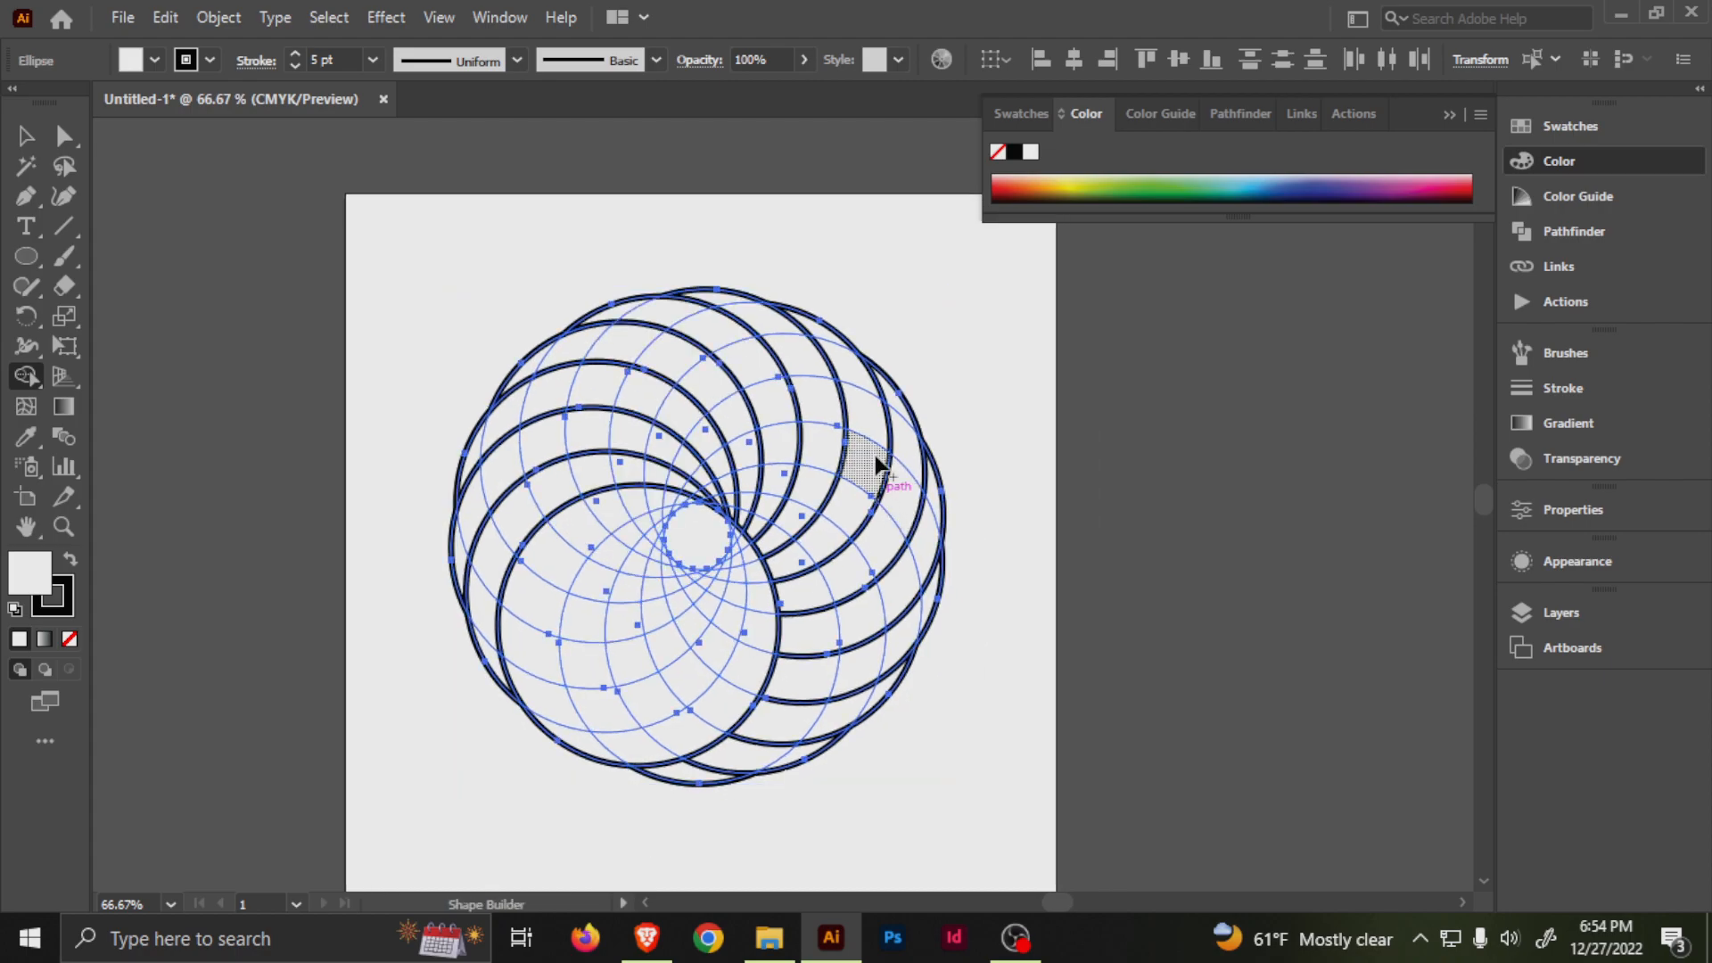
# Merge the regions of one crescent on the ring's upper-left side into a single segment with Shape Builder.
pyautogui.scroll(1, 737, 432)
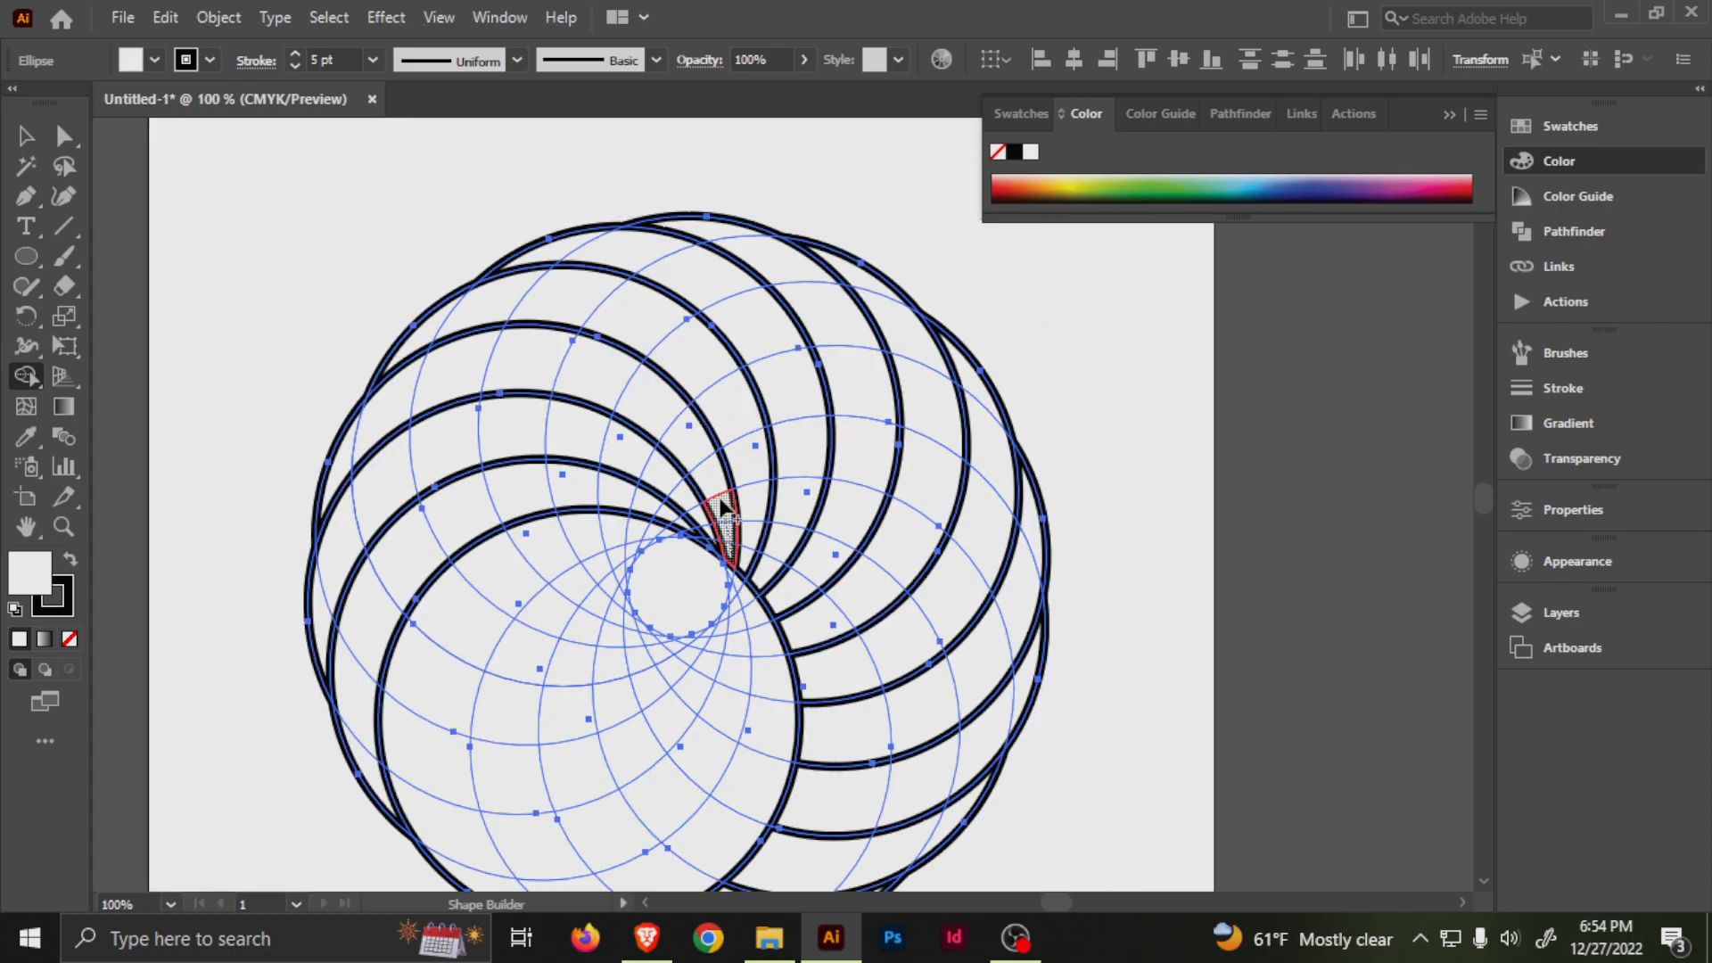
pyautogui.moveTo(504, 355)
pyautogui.mouseDown()
pyautogui.moveTo(428, 383)
pyautogui.moveTo(349, 481)
pyautogui.mouseUp()
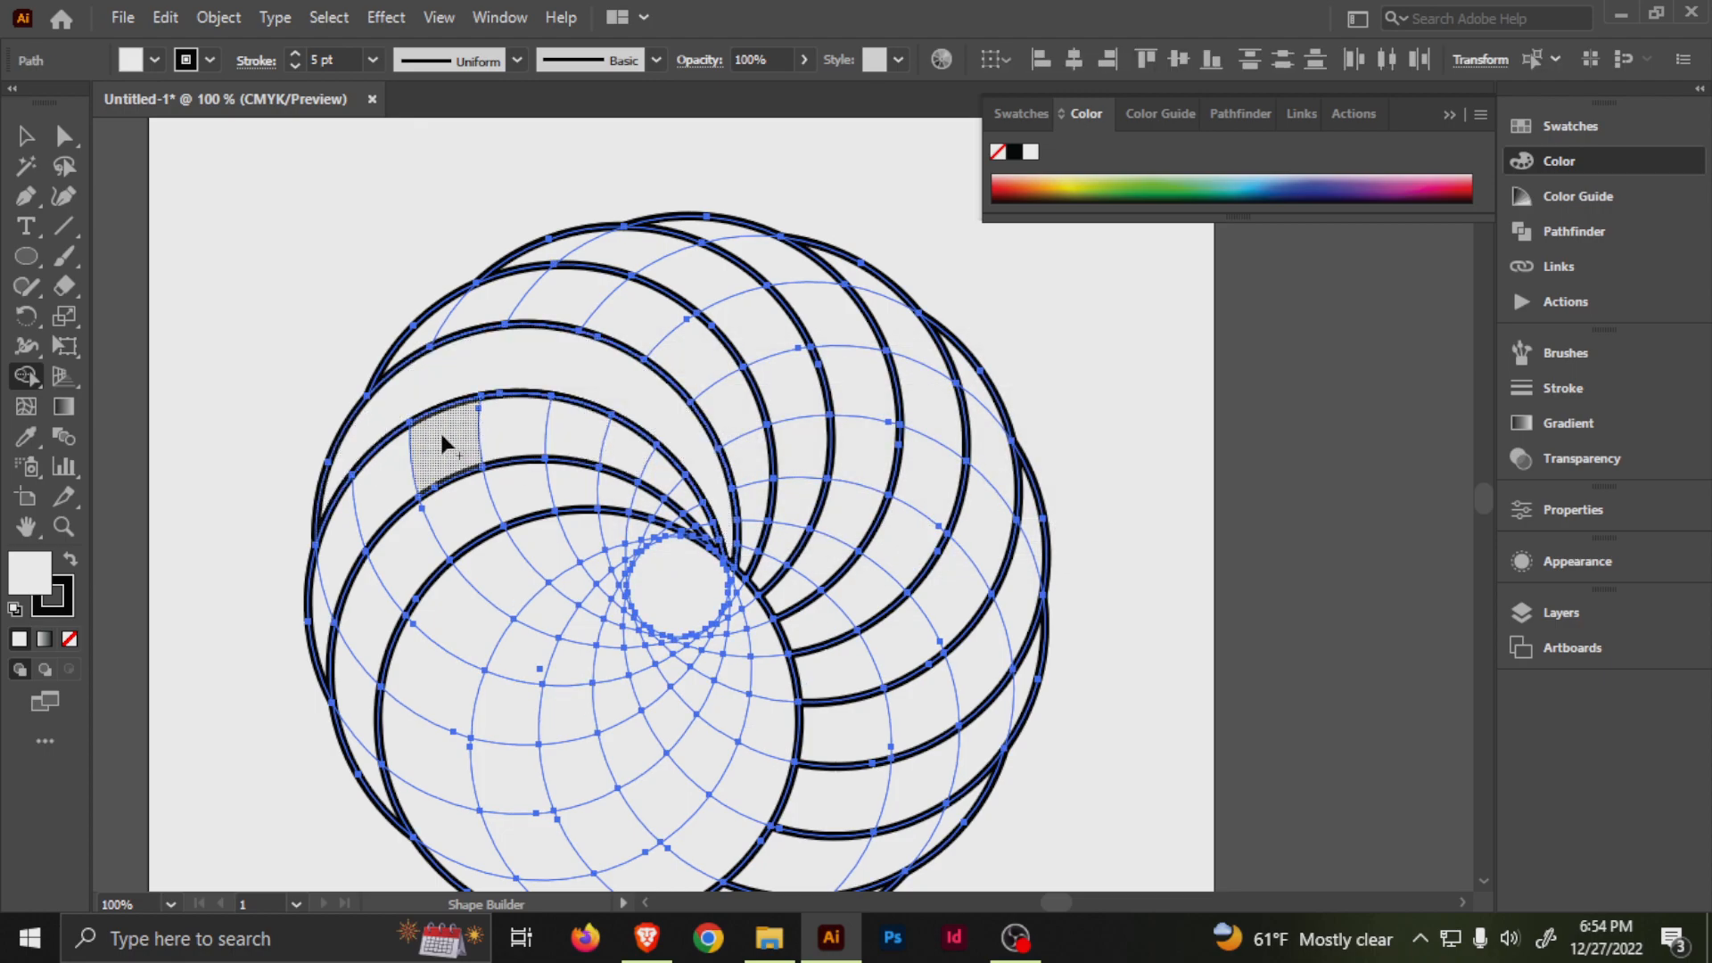
# Try to merge the next two crescents above the first one, and undo both merges.
pyautogui.moveTo(420, 336)
pyautogui.mouseDown()
pyautogui.moveTo(617, 301)
pyautogui.moveTo(754, 449)
pyautogui.moveTo(769, 501)
pyautogui.moveTo(759, 580)
pyautogui.mouseUp()
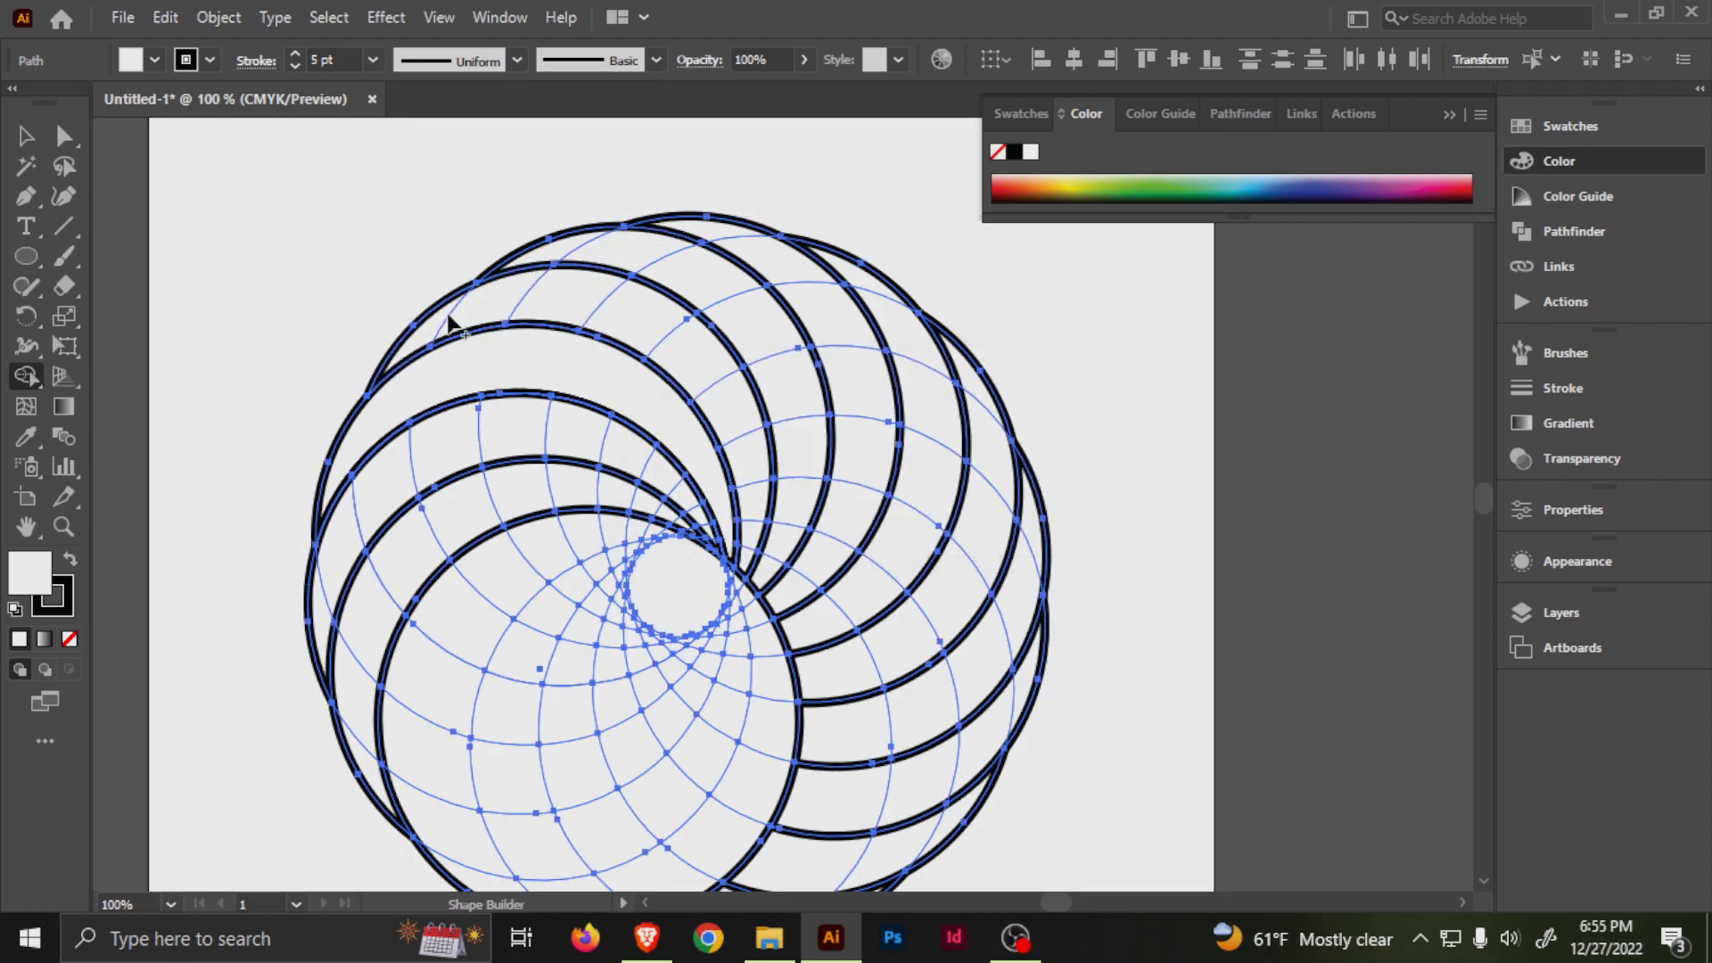
pyautogui.moveTo(432, 336)
pyautogui.mouseDown()
pyautogui.moveTo(553, 321)
pyautogui.moveTo(657, 356)
pyautogui.moveTo(738, 432)
pyautogui.moveTo(760, 579)
pyautogui.mouseUp()
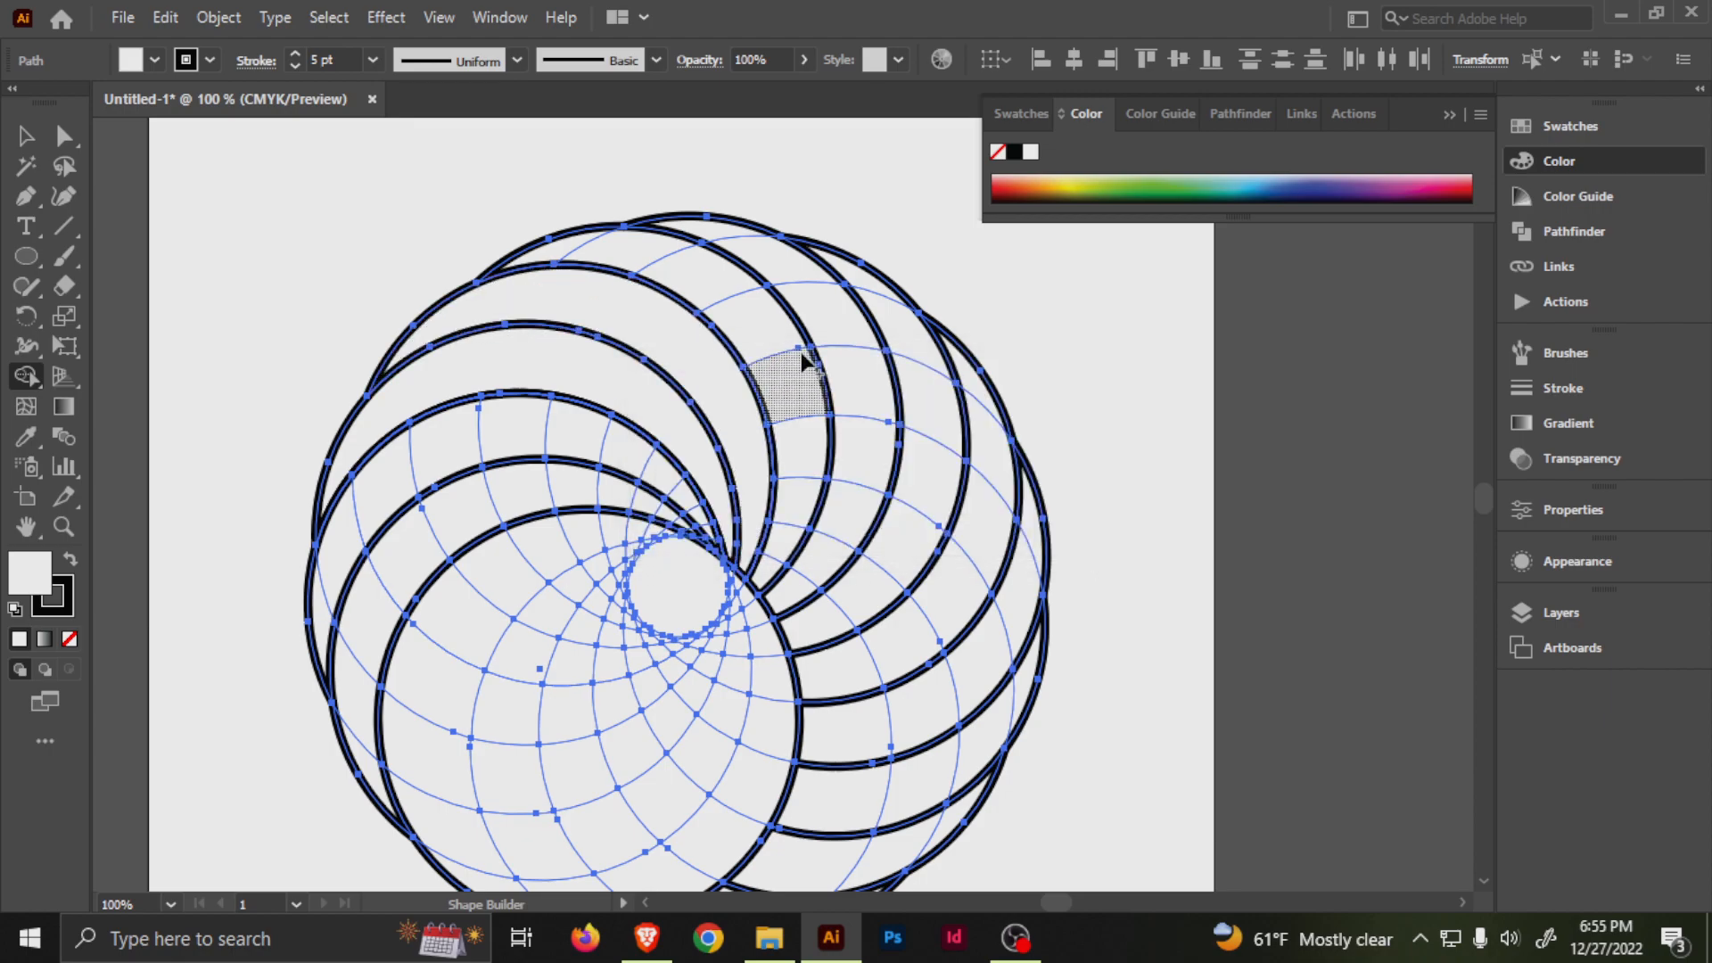
pyautogui.moveTo(565, 252)
pyautogui.mouseDown()
pyautogui.moveTo(768, 333)
pyautogui.moveTo(803, 459)
pyautogui.moveTo(765, 580)
pyautogui.moveTo(782, 568)
pyautogui.moveTo(779, 596)
pyautogui.moveTo(850, 521)
pyautogui.mouseUp()
pyautogui.hotkey('ctrl', 'z')
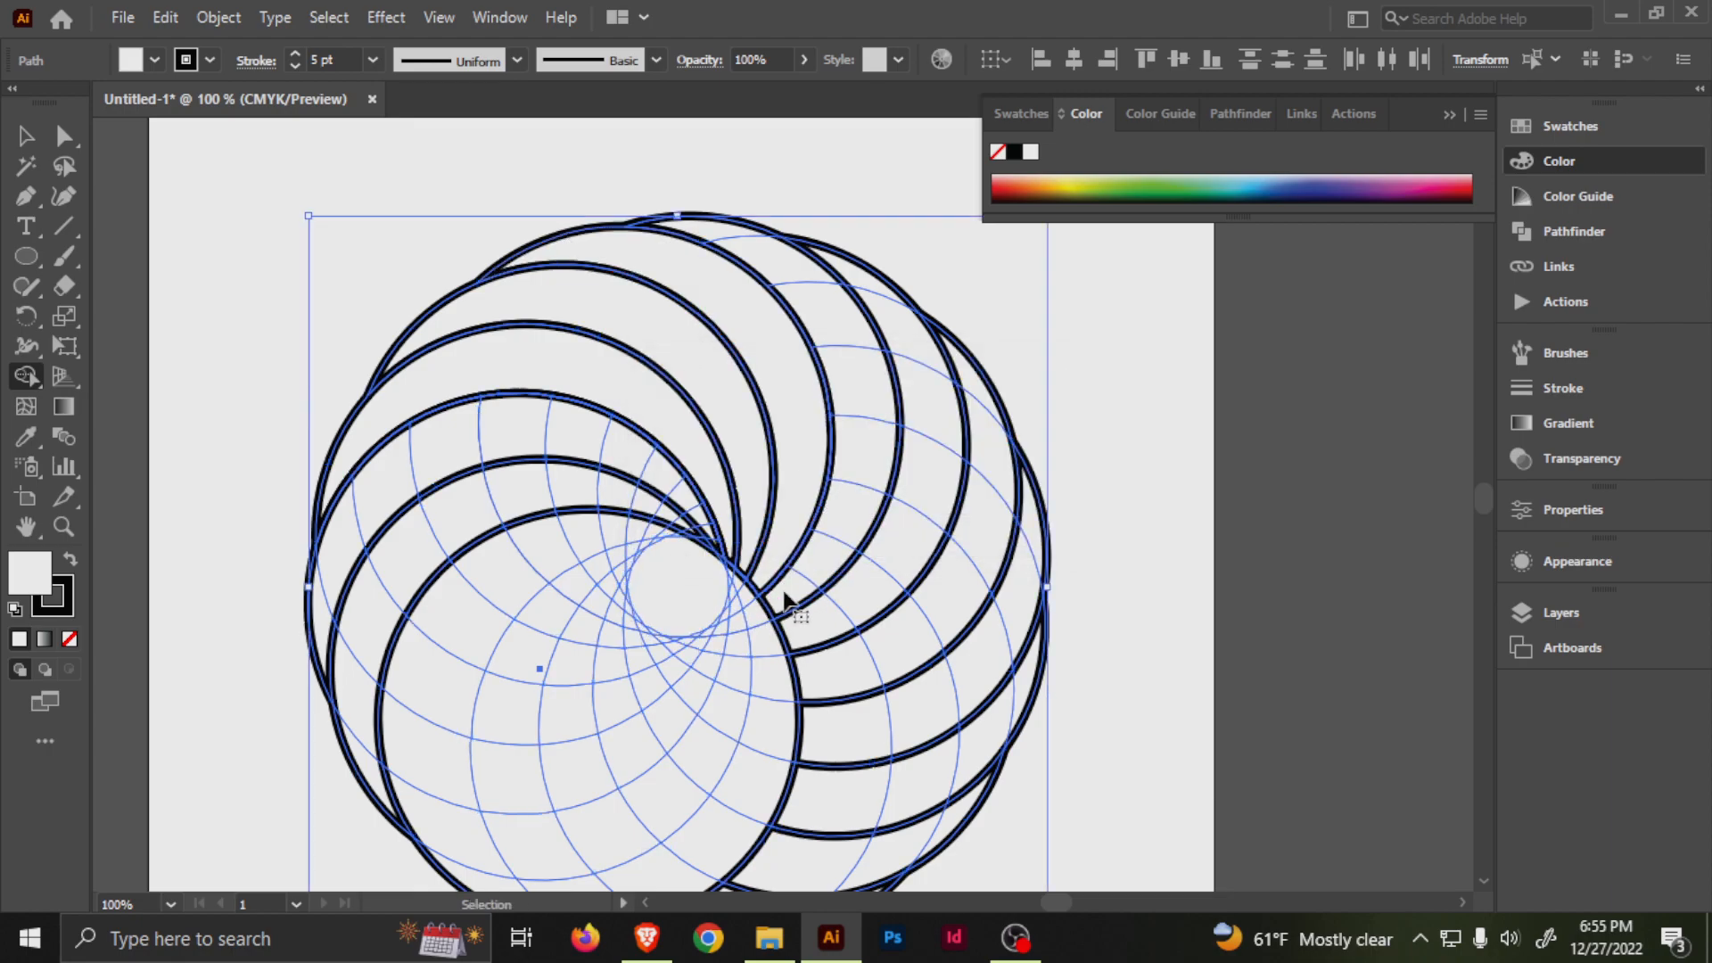
pyautogui.hotkey('ctrl', 'z')
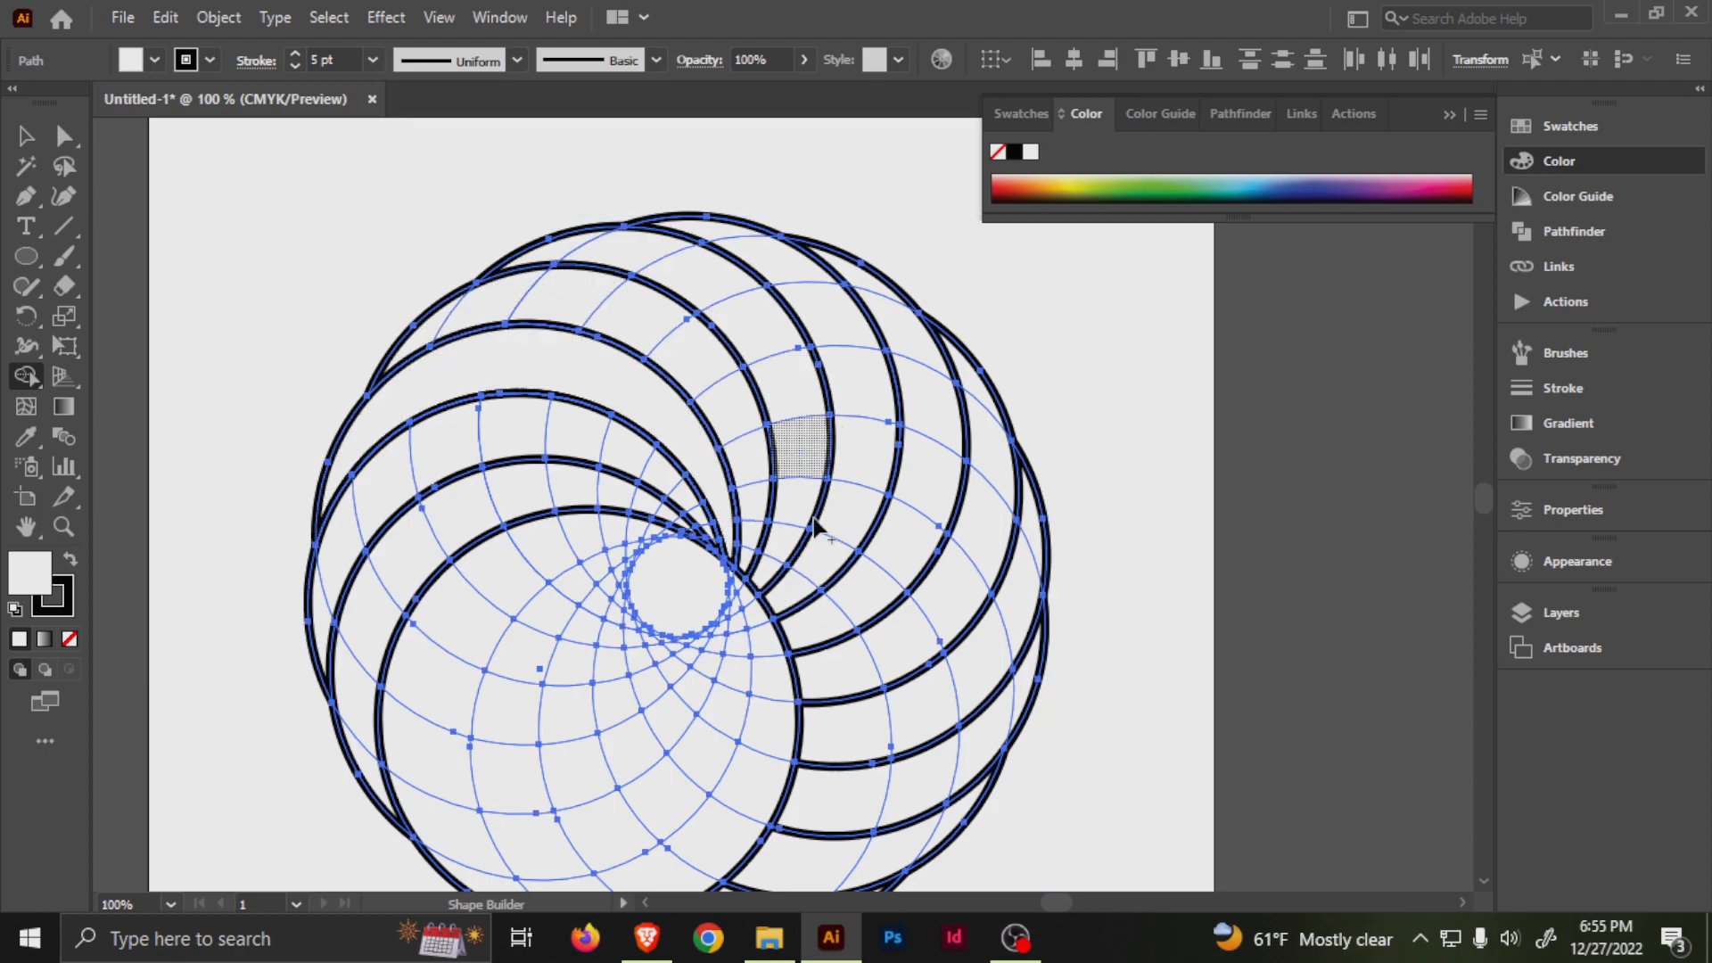
# Extend the merged crescent's inner tip along the central opening by merging in the small slivers there.
pyautogui.scroll(1, 799, 562)
pyautogui.press('space')
pyautogui.moveTo(707, 349); pyautogui.dragTo(739, 421)
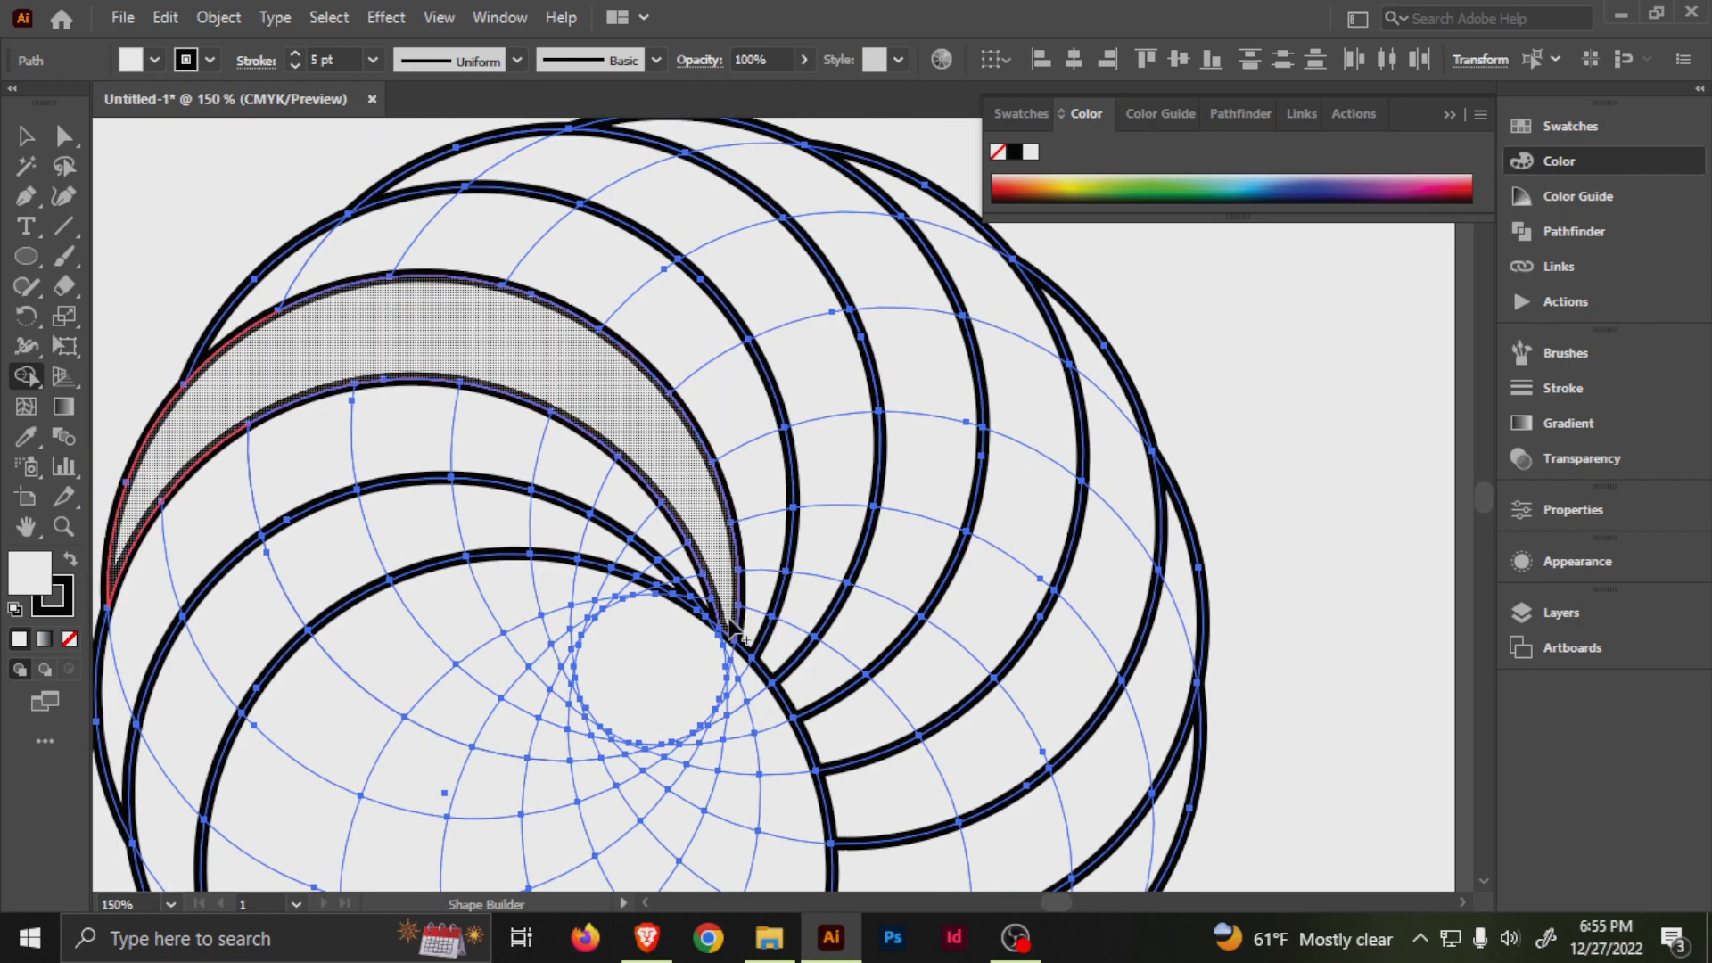
pyautogui.scroll(2, 750, 660)
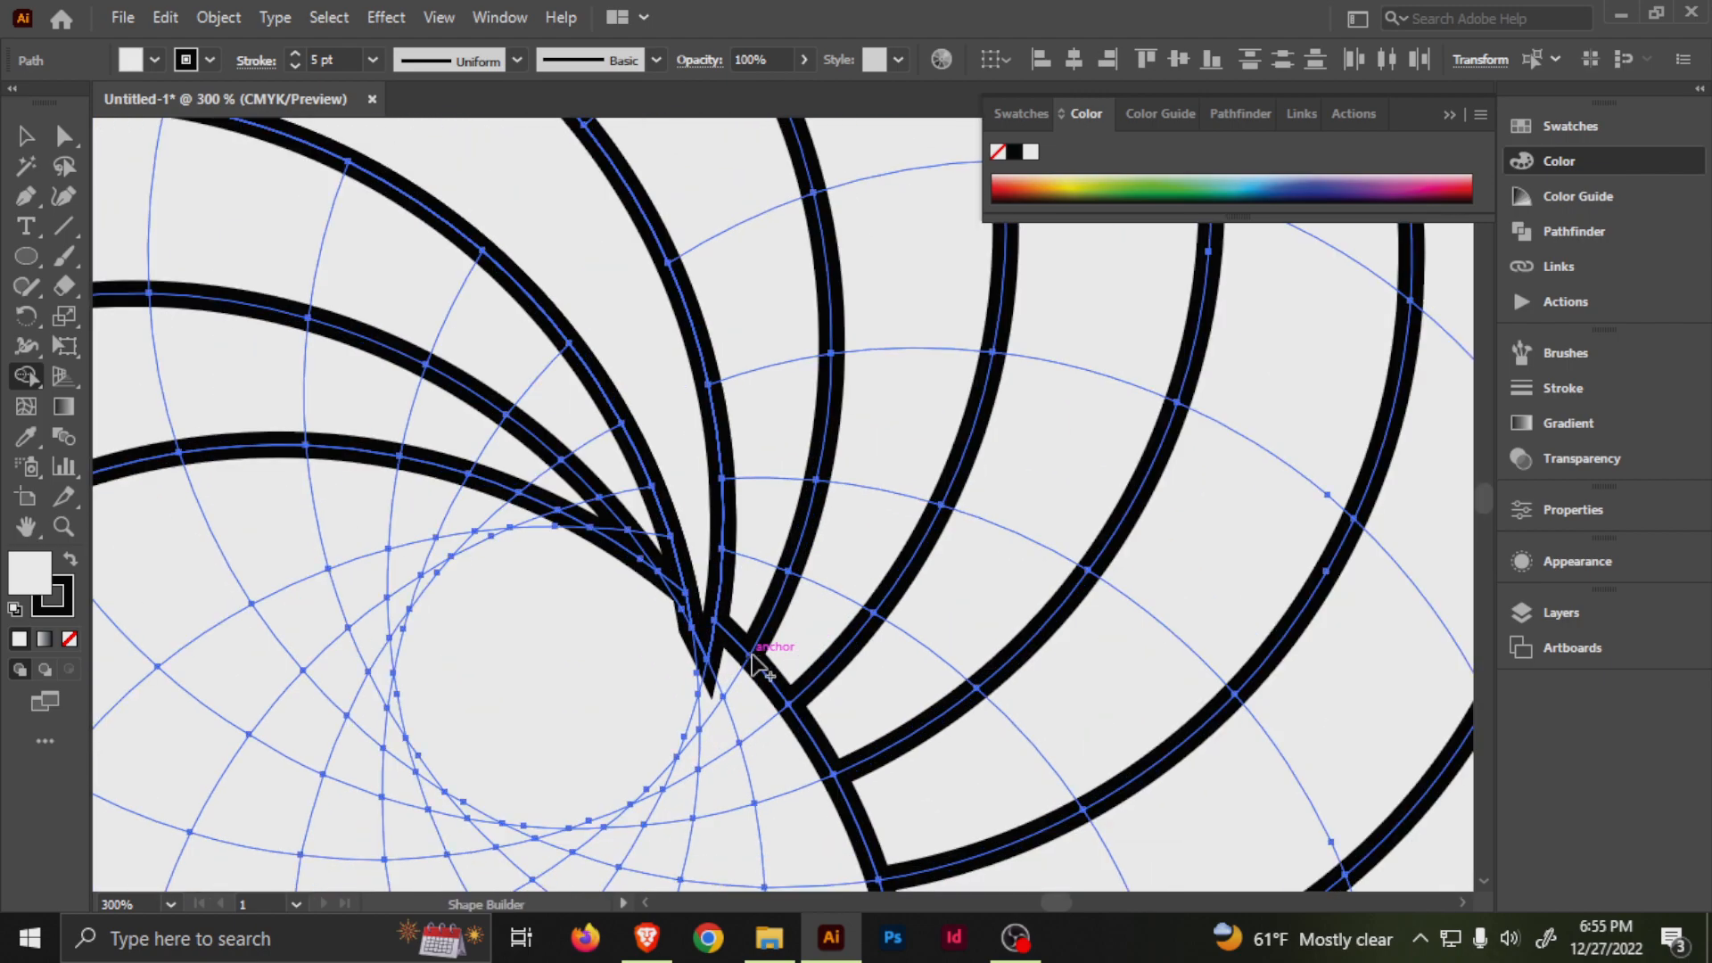
pyautogui.moveTo(694, 569); pyautogui.dragTo(707, 673)
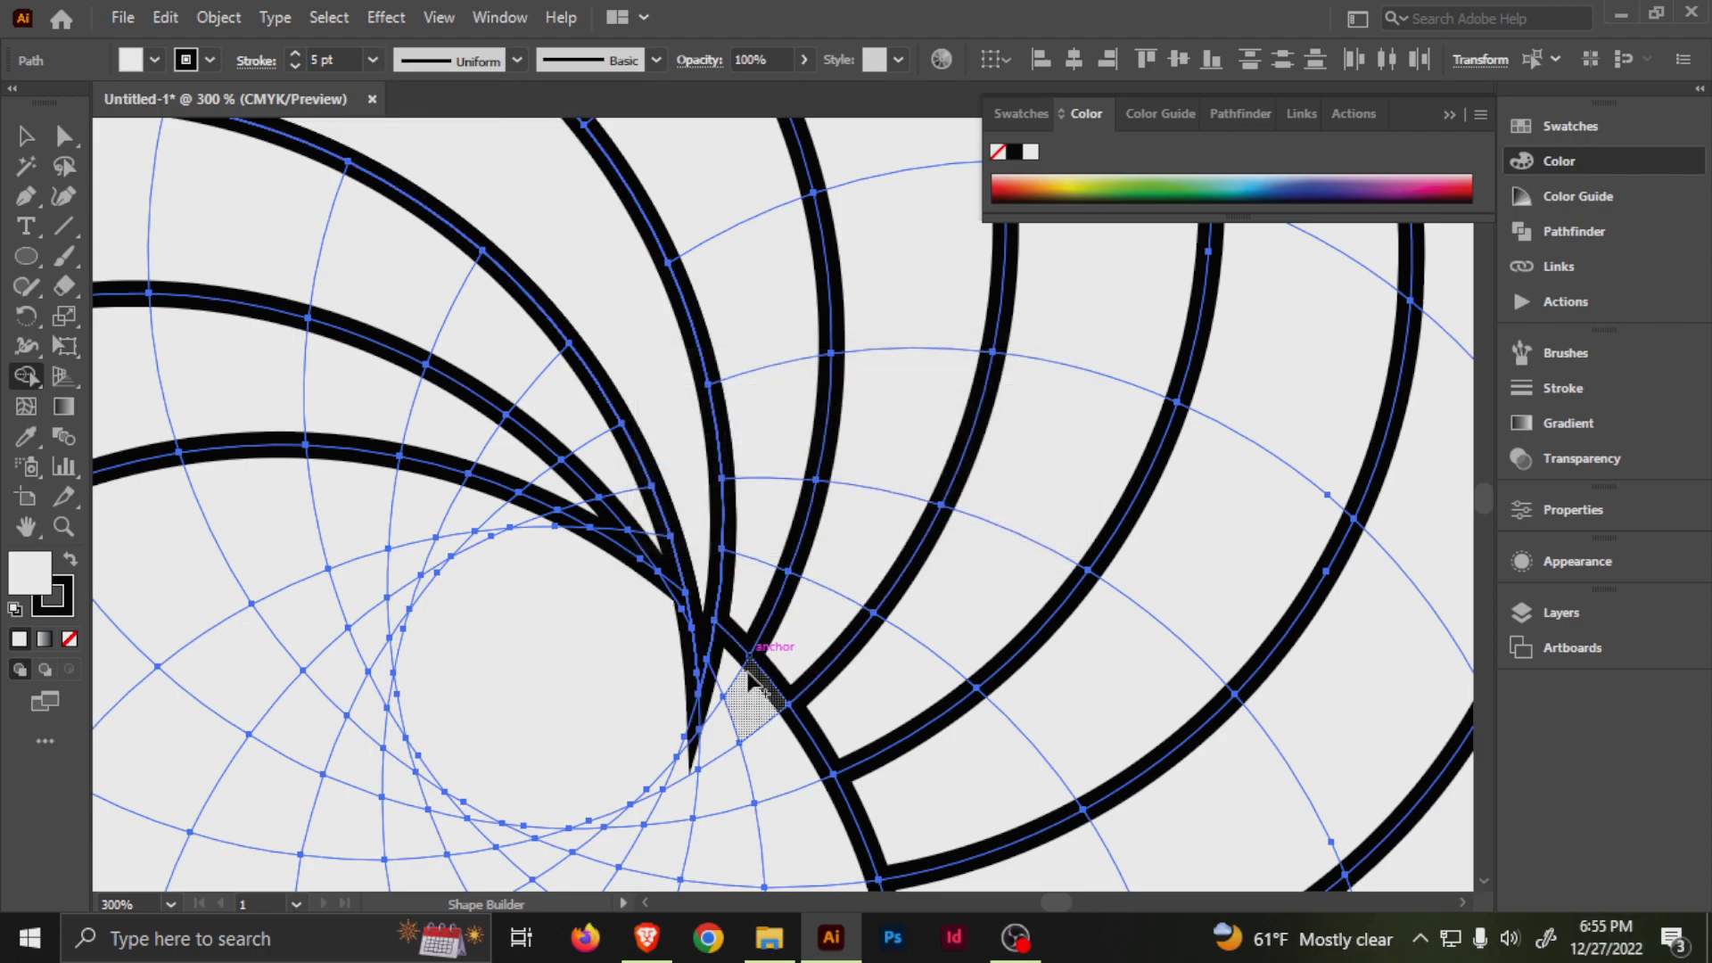
# Merge the next crescent above it from its tip at the central opening out to the ring's outer edge.
pyautogui.moveTo(691, 727)
pyautogui.mouseDown()
pyautogui.moveTo(717, 700)
pyautogui.moveTo(754, 571)
pyautogui.moveTo(776, 388)
pyautogui.moveTo(703, 120)
pyautogui.moveTo(670, 184)
pyautogui.moveTo(628, 126)
pyautogui.moveTo(580, 175)
pyautogui.moveTo(516, 134)
pyautogui.moveTo(470, 172)
pyautogui.moveTo(86, 153)
pyautogui.moveTo(325, 143)
pyautogui.mouseUp()
pyautogui.moveTo(393, 220); pyautogui.dragTo(614, 479)
pyautogui.scroll(1, 614, 480)
pyautogui.moveTo(748, 515); pyautogui.dragTo(927, 467)
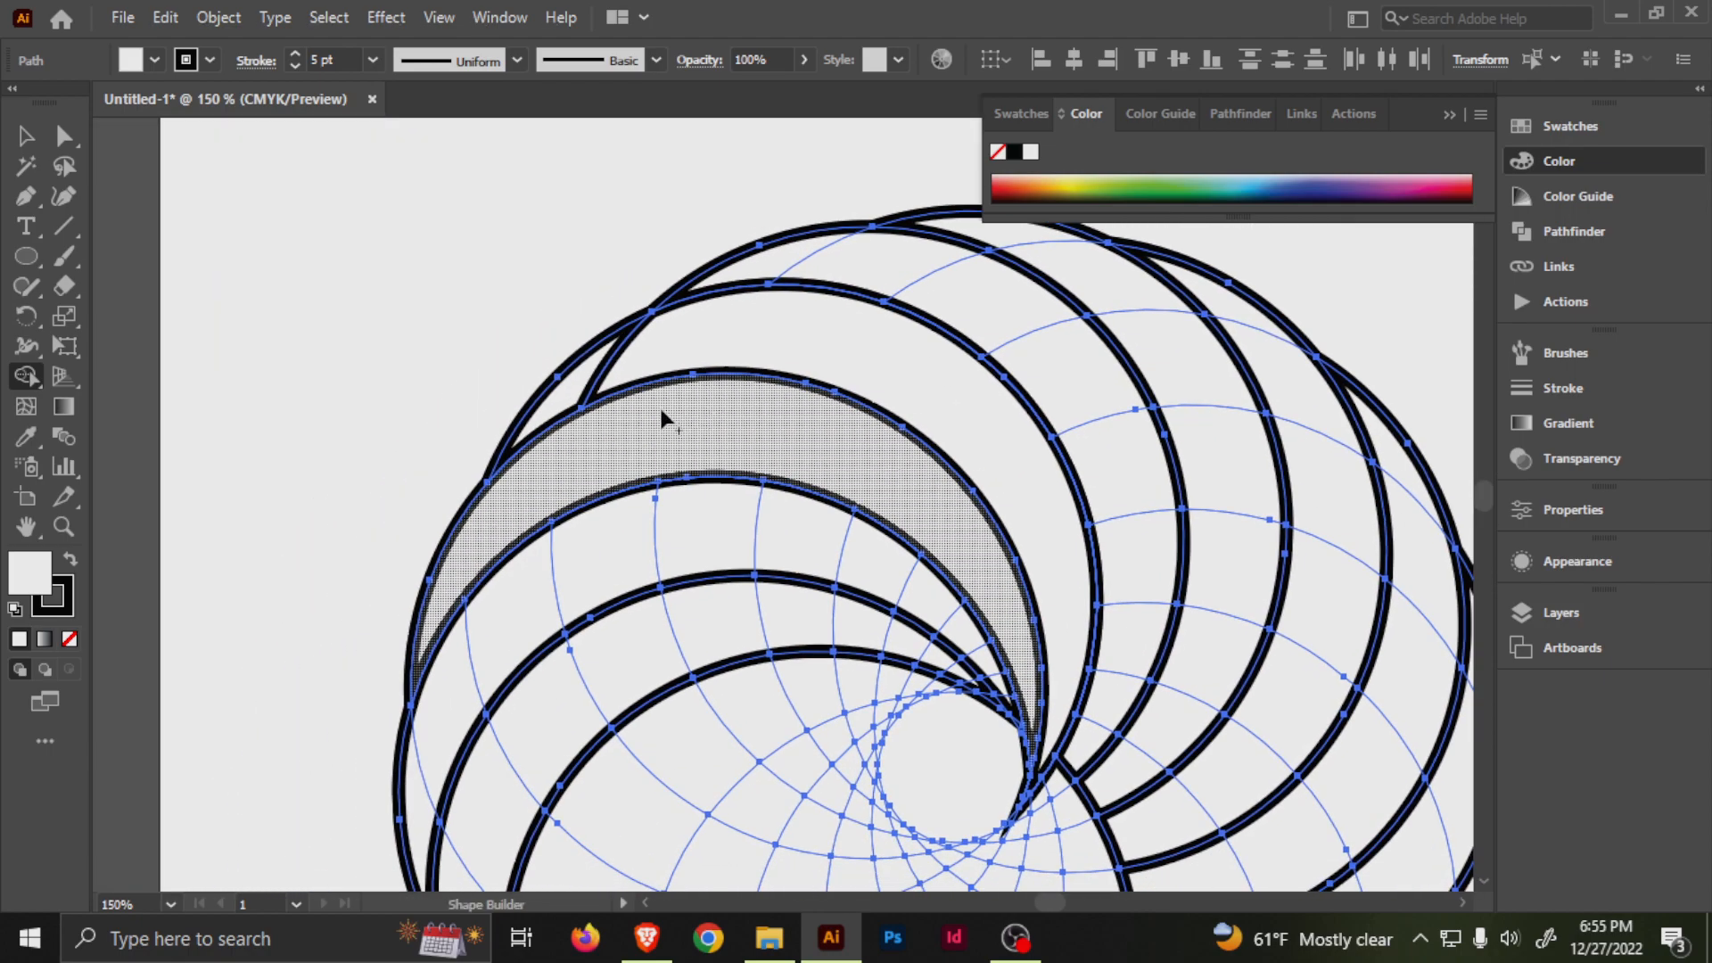
# Merge the following crescents across the ring's upper part, extending their pointed tips along the central opening.
pyautogui.moveTo(578, 383)
pyautogui.mouseDown()
pyautogui.moveTo(643, 355)
pyautogui.moveTo(724, 381)
pyautogui.mouseUp()
pyautogui.moveTo(849, 336); pyautogui.dragTo(655, 292)
pyautogui.moveTo(588, 218)
pyautogui.mouseDown()
pyautogui.moveTo(722, 242)
pyautogui.moveTo(815, 305)
pyautogui.mouseUp()
pyautogui.moveTo(920, 428)
pyautogui.mouseDown()
pyautogui.moveTo(945, 505)
pyautogui.moveTo(899, 709)
pyautogui.moveTo(865, 719)
pyautogui.moveTo(947, 508)
pyautogui.mouseUp()
pyautogui.scroll(4, 863, 720)
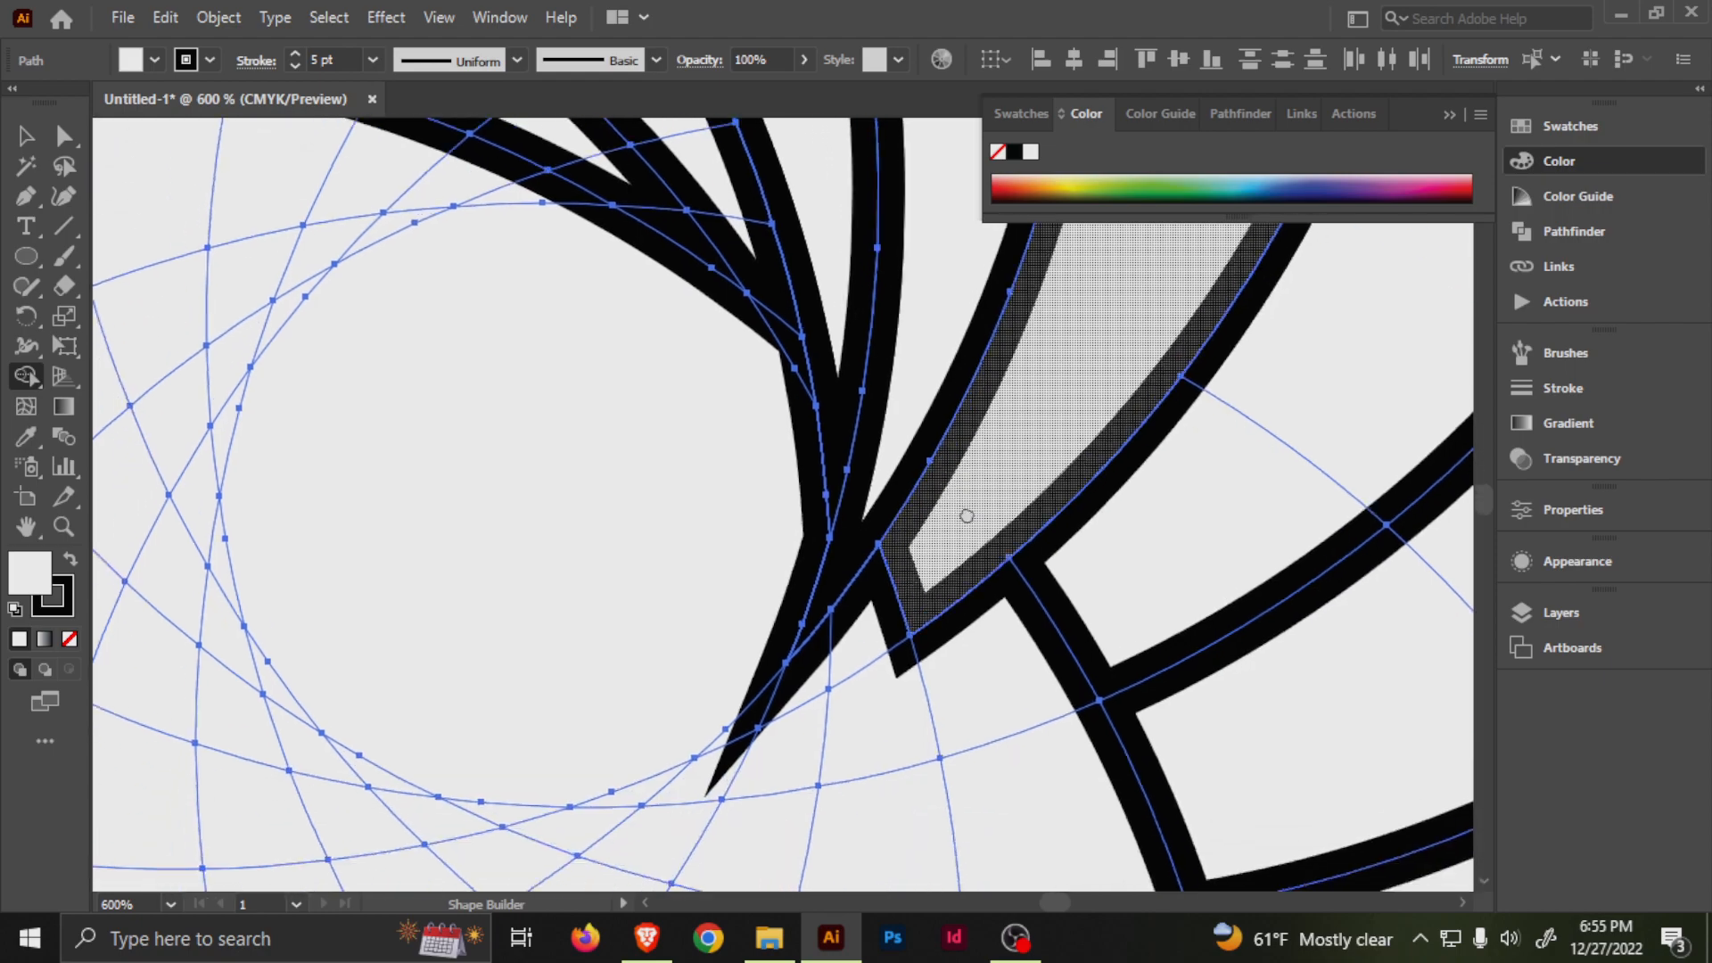
pyautogui.moveTo(948, 566); pyautogui.dragTo(835, 655)
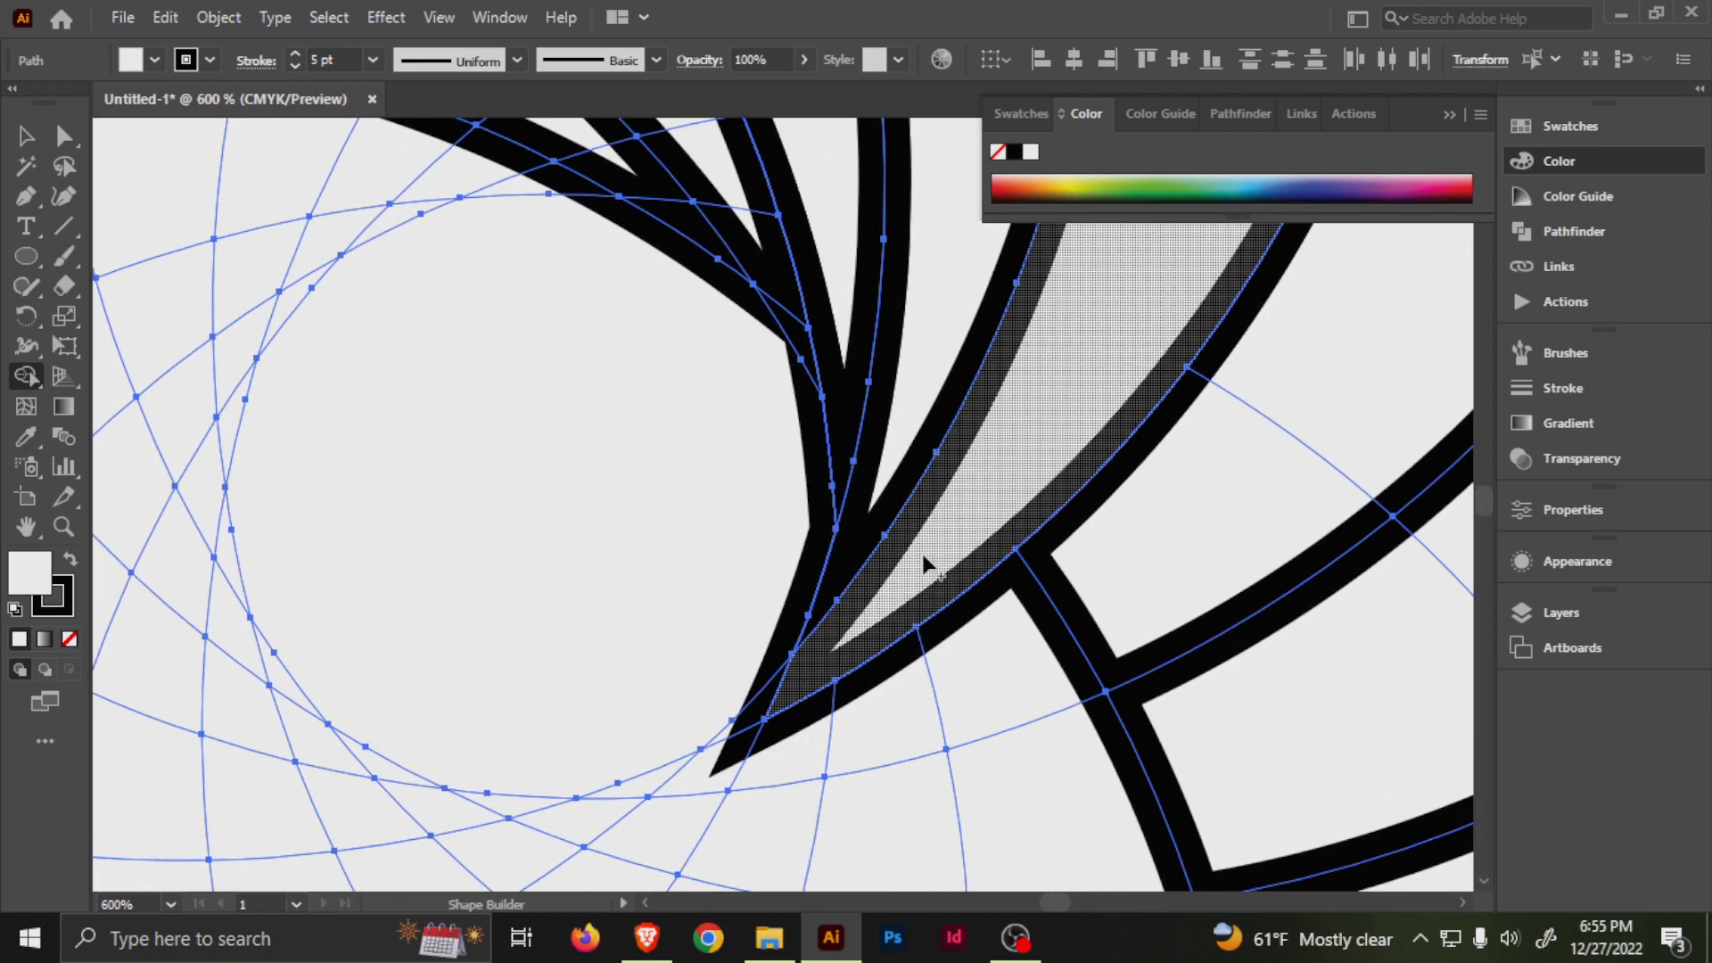
pyautogui.scroll(-2, 929, 502)
pyautogui.moveTo(994, 502); pyautogui.dragTo(845, 565)
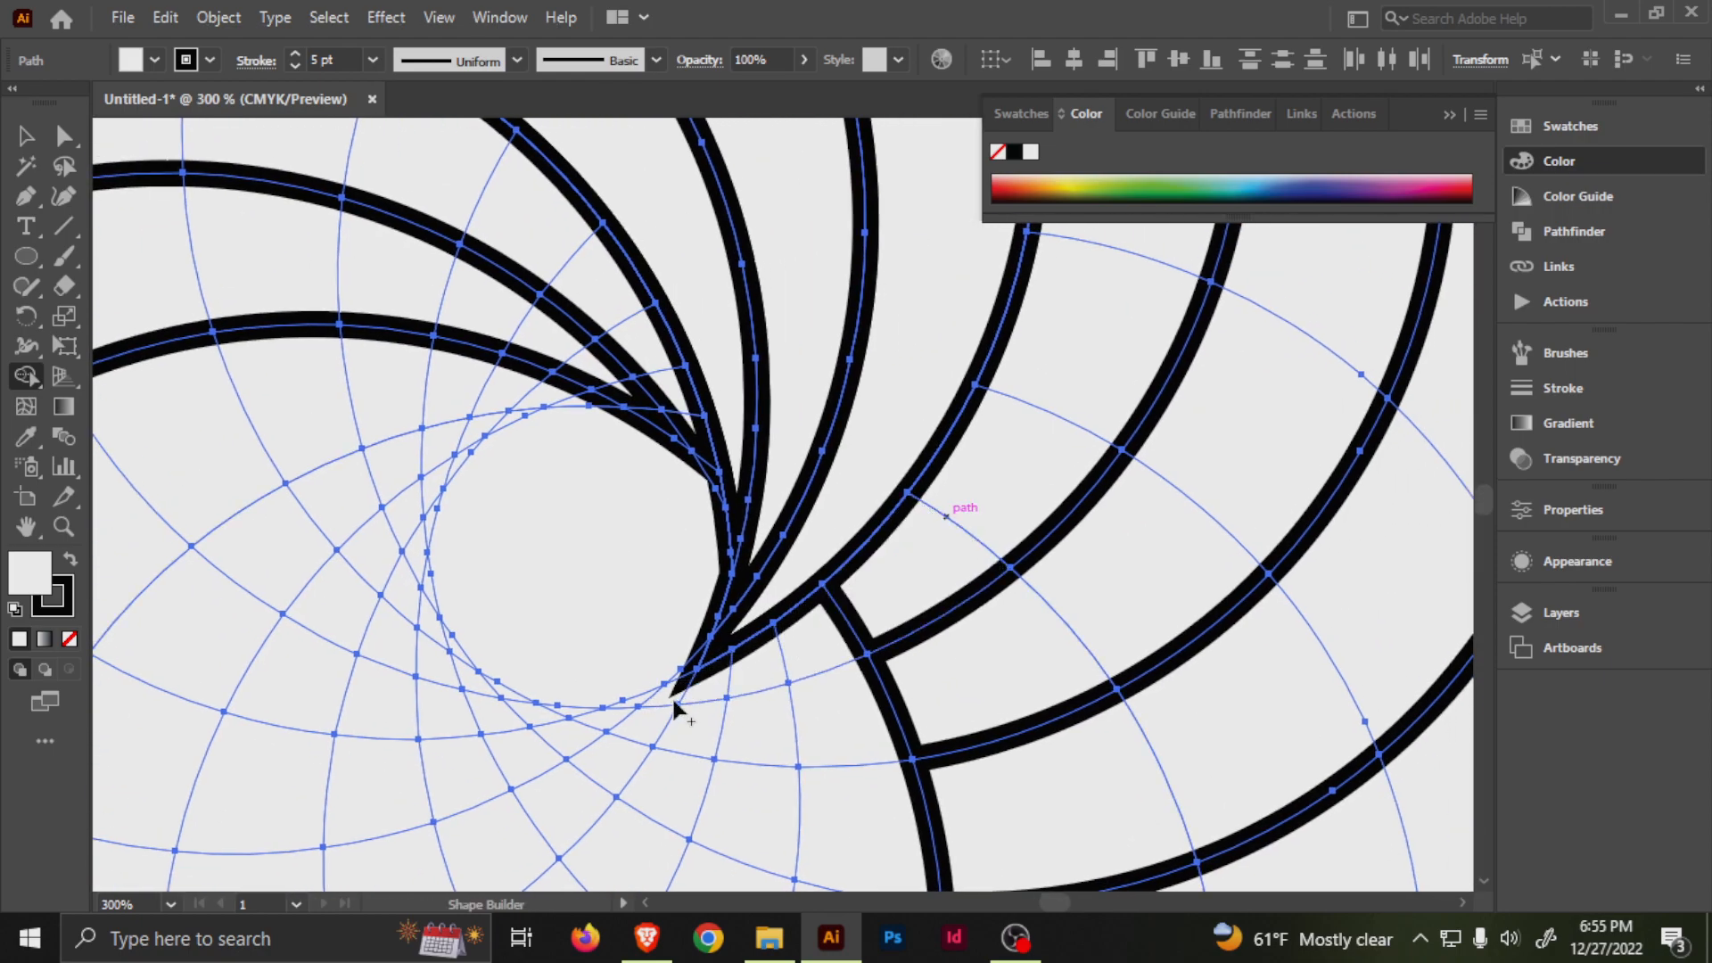
# Merge the next curved strip from the lower edge of the central opening outward to the ring's upper outer edge.
pyautogui.moveTo(718, 682)
pyautogui.mouseDown()
pyautogui.moveTo(969, 551)
pyautogui.moveTo(1046, 432)
pyautogui.moveTo(1125, 233)
pyautogui.mouseUp()
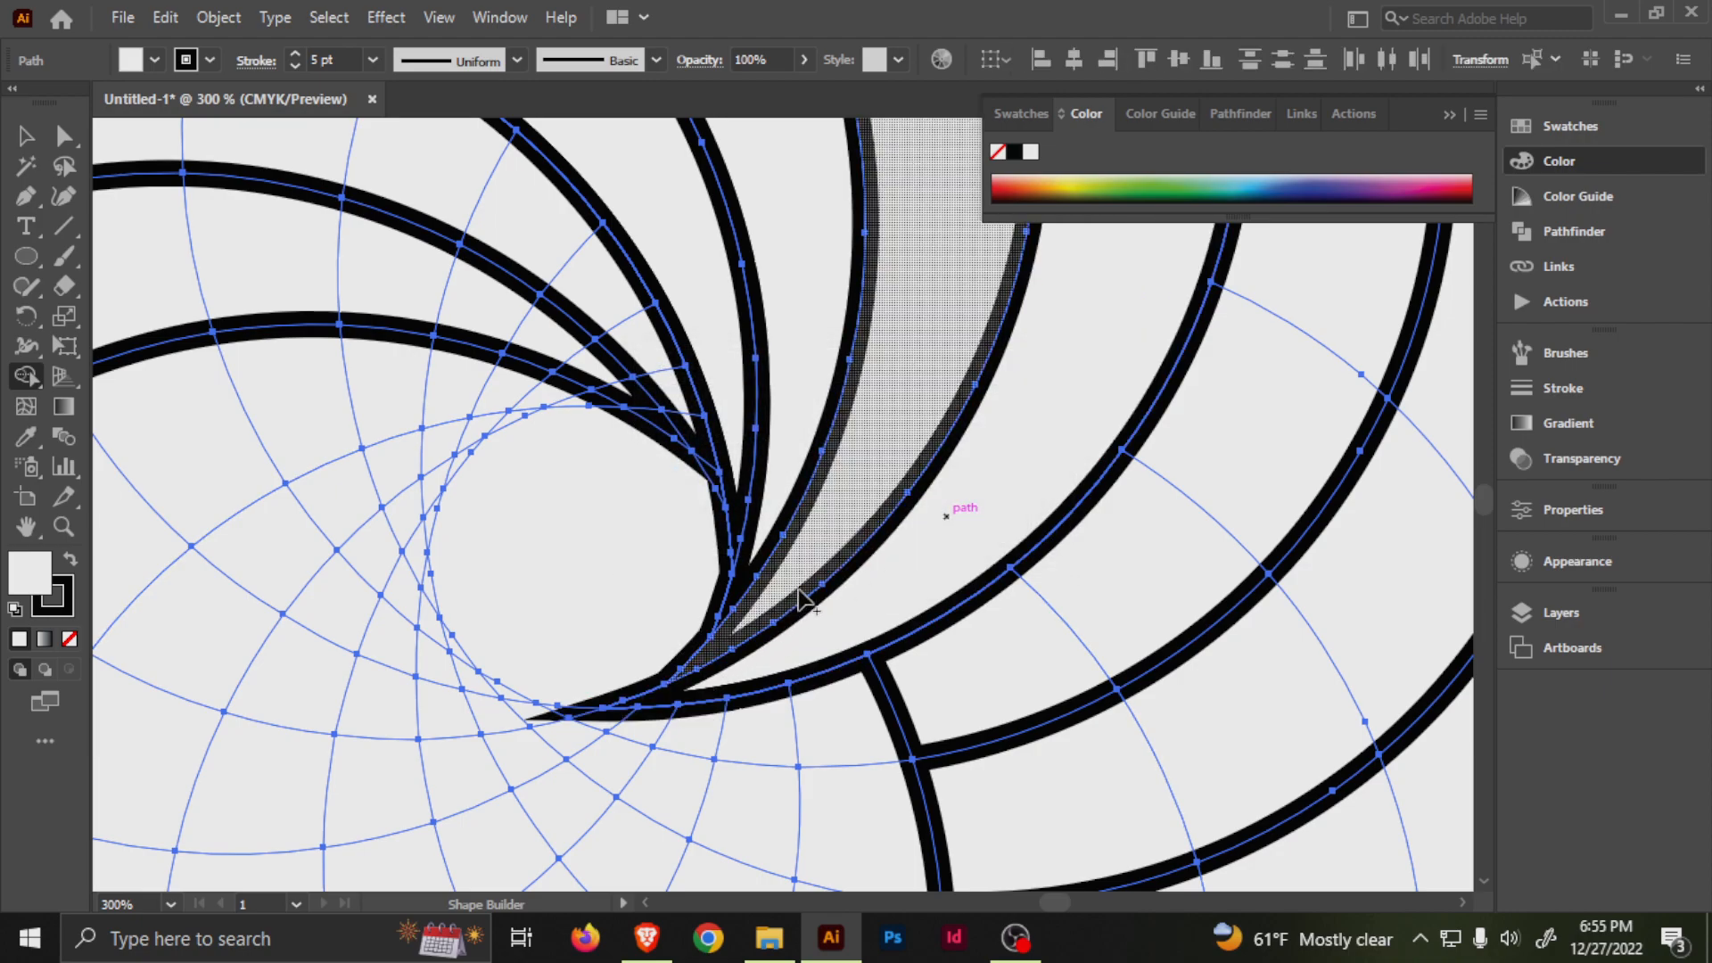
pyautogui.scroll(-1, 798, 596)
pyautogui.moveTo(857, 357); pyautogui.dragTo(709, 594)
pyautogui.moveTo(747, 472); pyautogui.dragTo(810, 633)
pyautogui.moveTo(826, 692)
pyautogui.mouseDown()
pyautogui.moveTo(761, 439)
pyautogui.moveTo(685, 312)
pyautogui.moveTo(562, 286)
pyautogui.mouseUp()
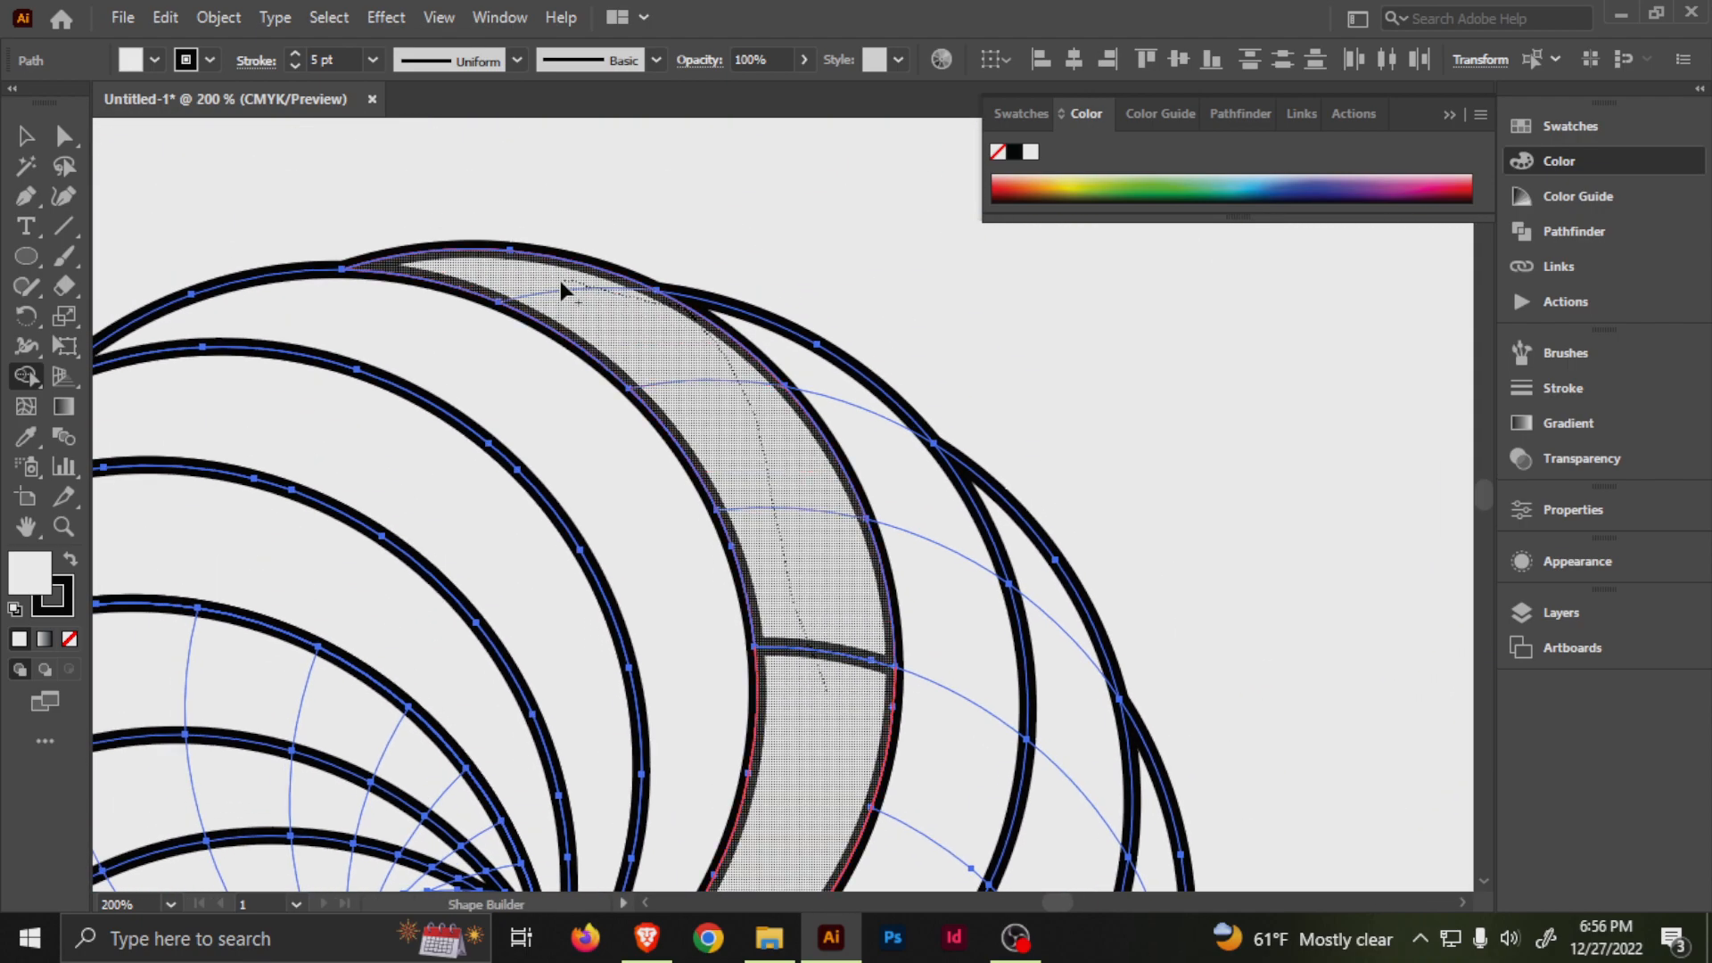
# Merge the remaining strips down the ring's right side outside the front circle, including the slivers along the lower edge.
pyautogui.moveTo(934, 619)
pyautogui.mouseDown()
pyautogui.moveTo(944, 806)
pyautogui.moveTo(960, 372)
pyautogui.mouseUp()
pyautogui.scroll(-1, 944, 391)
pyautogui.moveTo(925, 435); pyautogui.dragTo(845, 532)
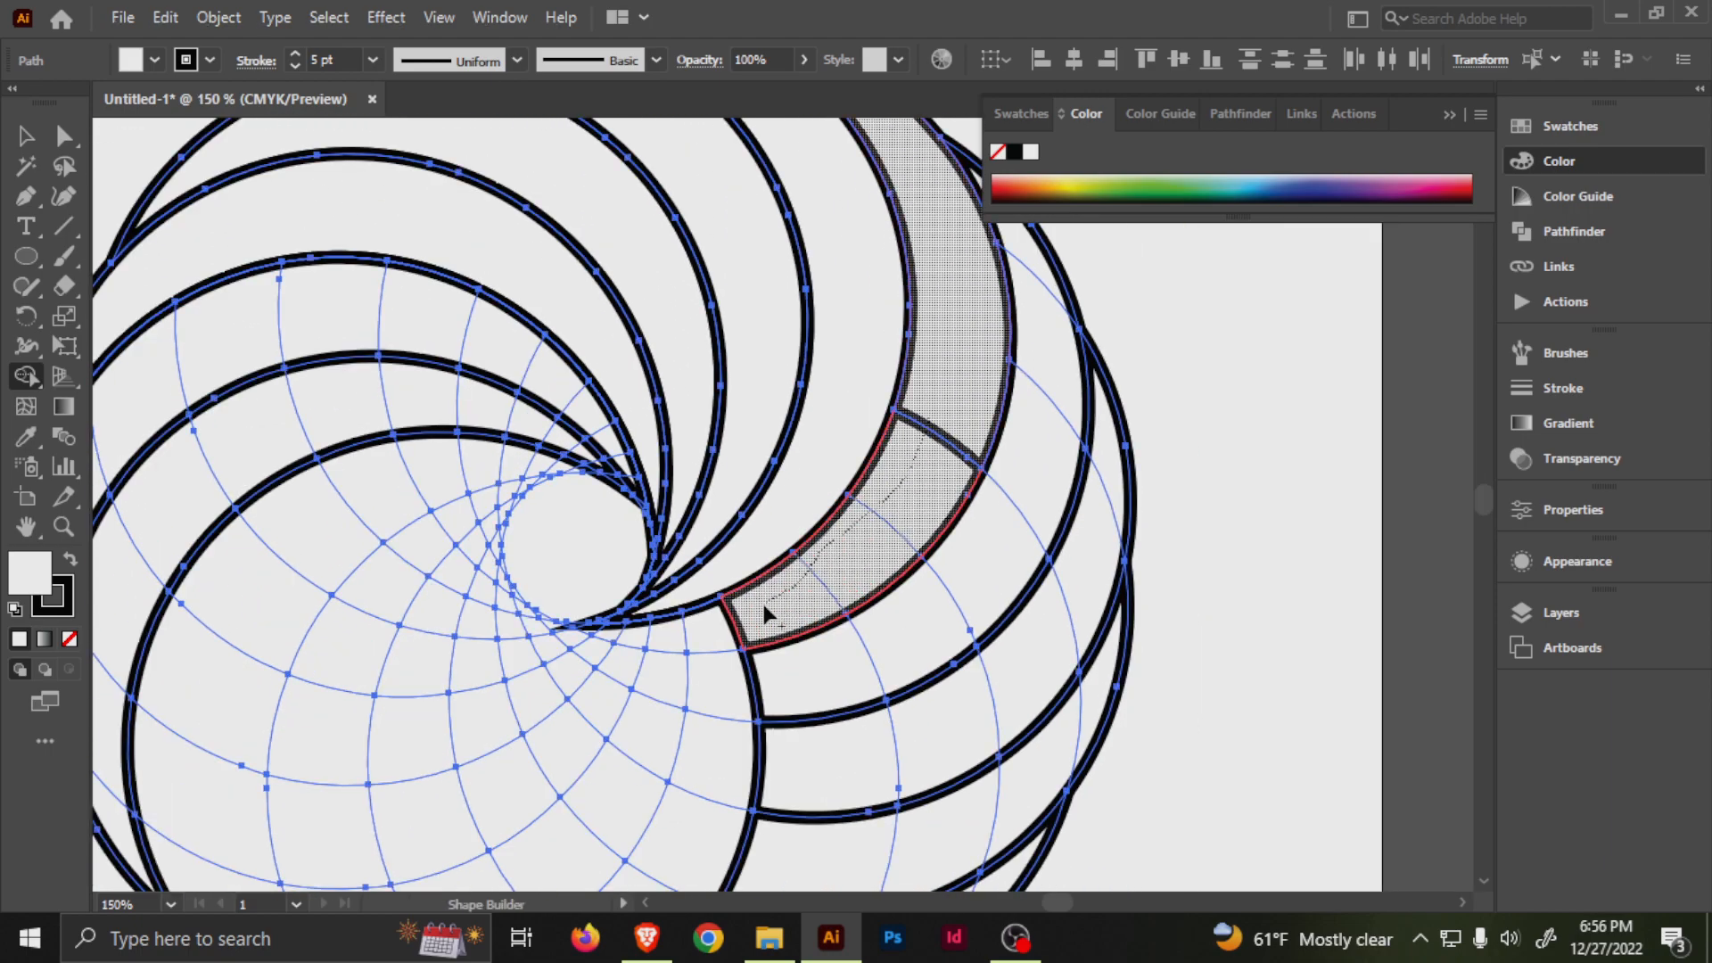
pyautogui.moveTo(752, 612)
pyautogui.mouseDown()
pyautogui.moveTo(833, 600)
pyautogui.moveTo(912, 401)
pyautogui.moveTo(924, 497)
pyautogui.mouseUp()
pyautogui.scroll(-2, 833, 600)
pyautogui.moveTo(923, 437)
pyautogui.mouseDown()
pyautogui.moveTo(937, 490)
pyautogui.moveTo(891, 574)
pyautogui.moveTo(785, 611)
pyautogui.moveTo(864, 650)
pyautogui.moveTo(922, 592)
pyautogui.moveTo(803, 691)
pyautogui.moveTo(872, 690)
pyautogui.mouseUp()
pyautogui.moveTo(764, 732); pyautogui.dragTo(760, 735)
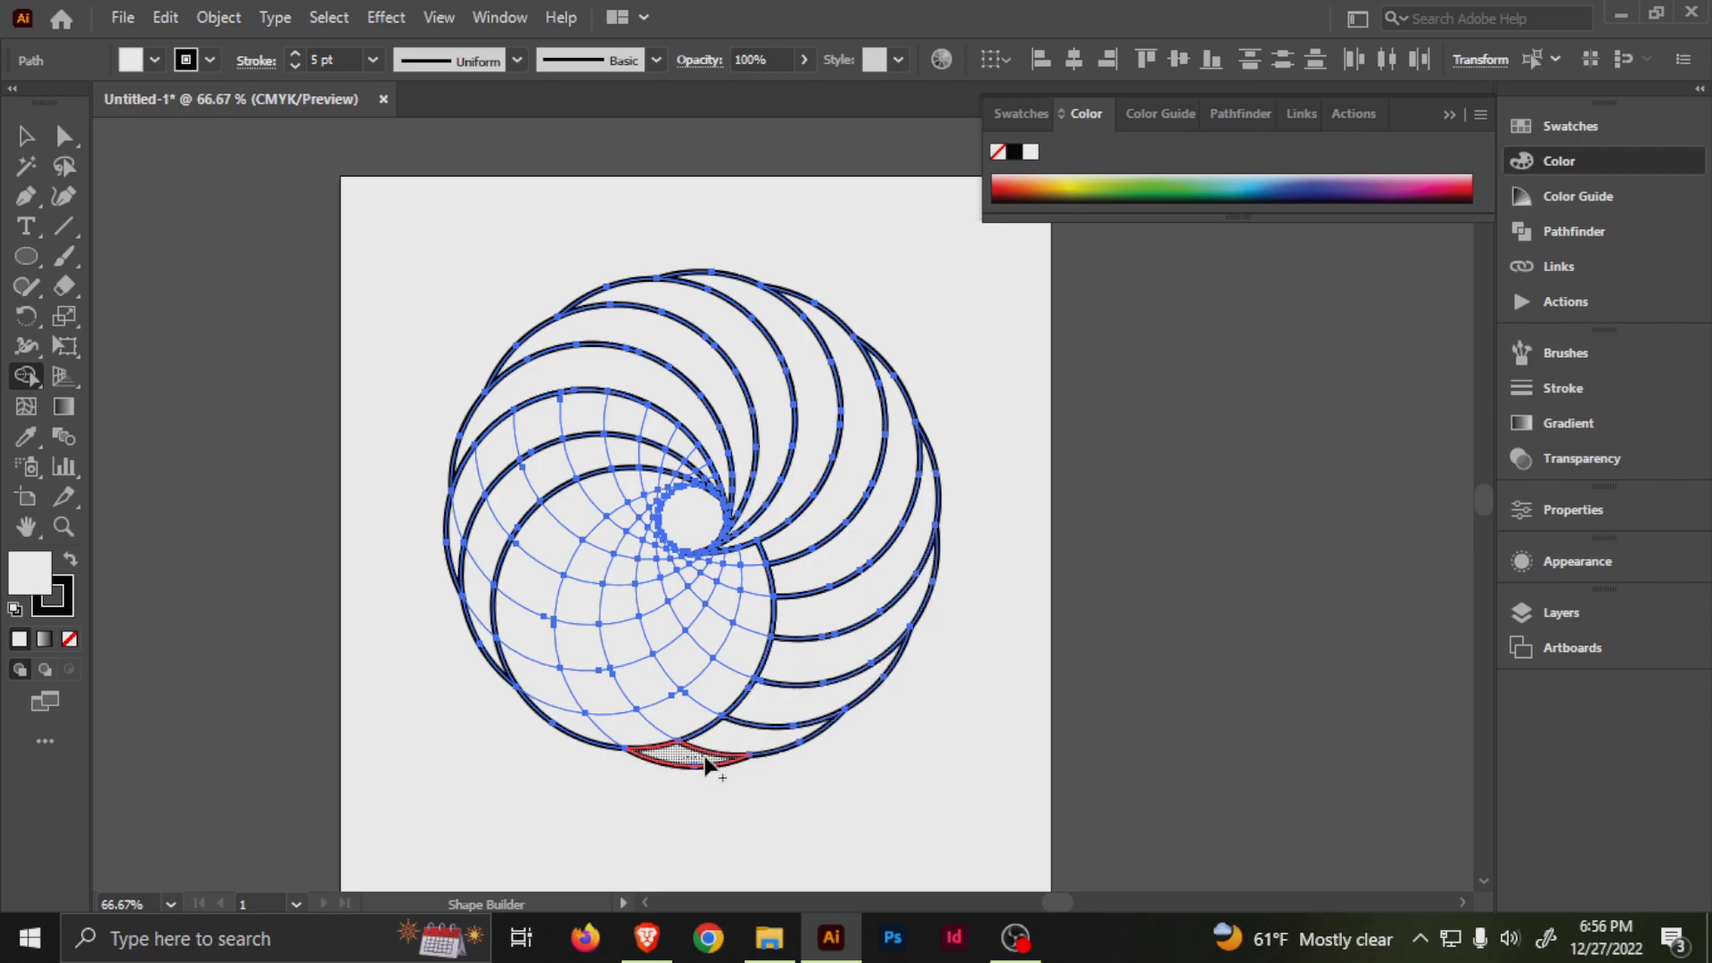
pyautogui.keyDown('ctrl'); pyautogui.click(696, 724); pyautogui.keyUp('ctrl')
# Merge the crescent on the ring's left side from the outer edge up and around to the central opening.
pyautogui.moveTo(698, 667); pyautogui.dragTo(862, 734)
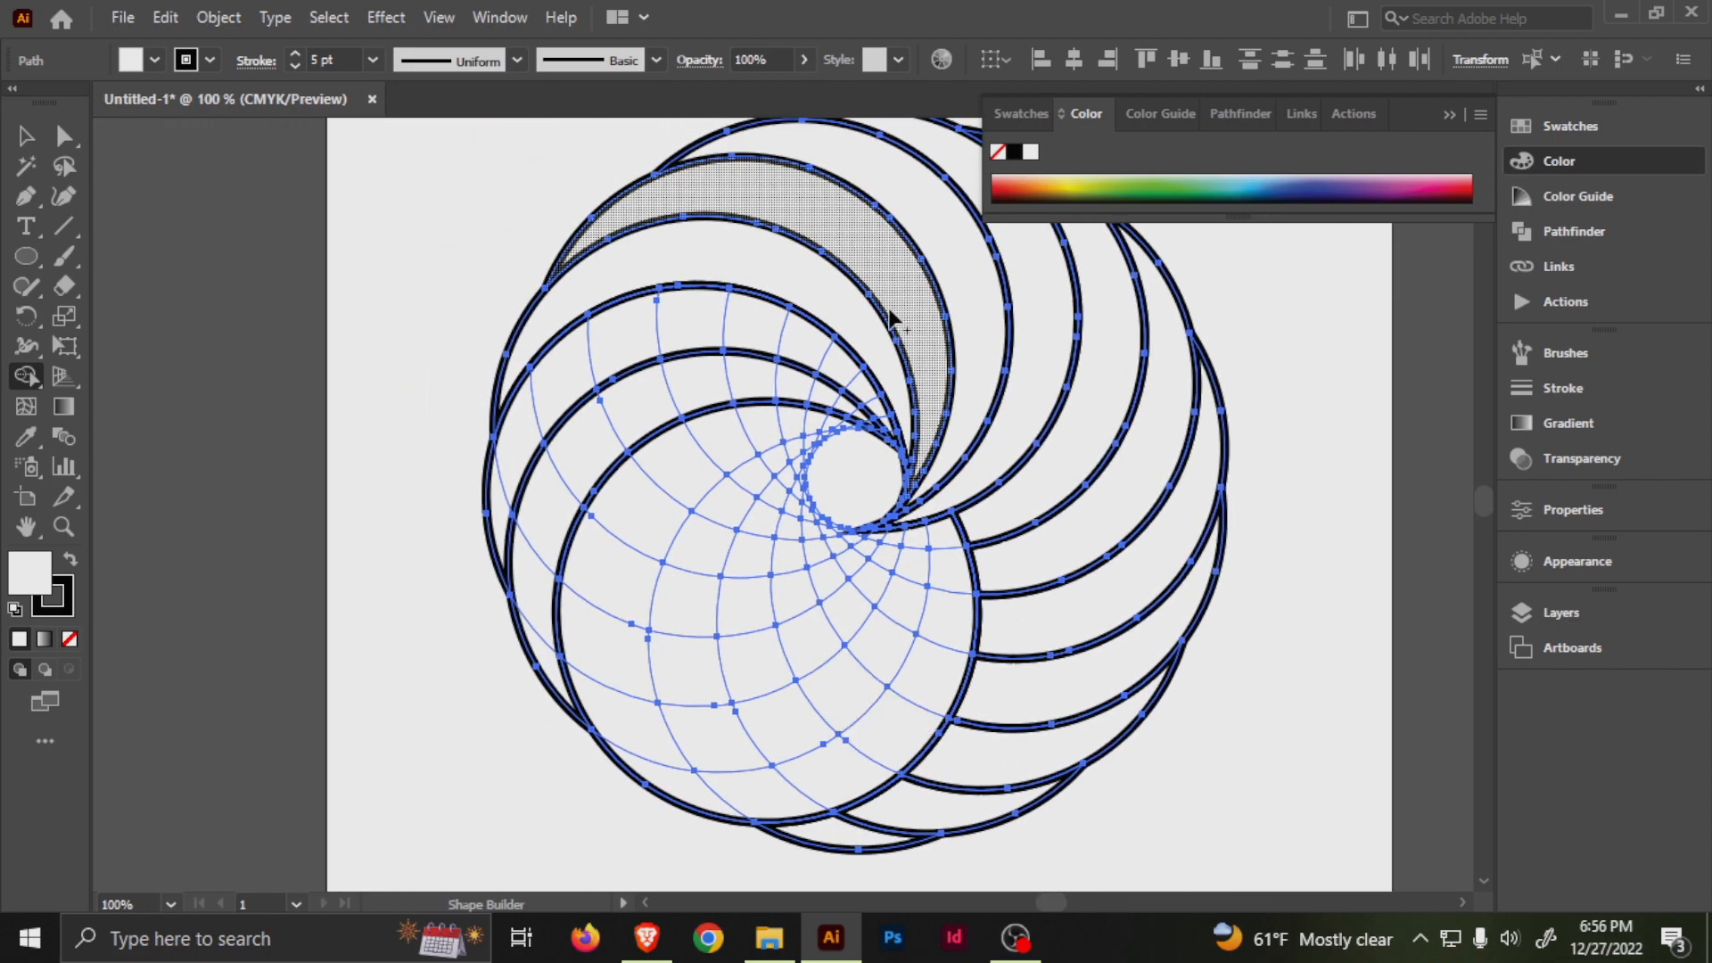
pyautogui.scroll(1, 900, 370)
pyautogui.scroll(1, 673, 448)
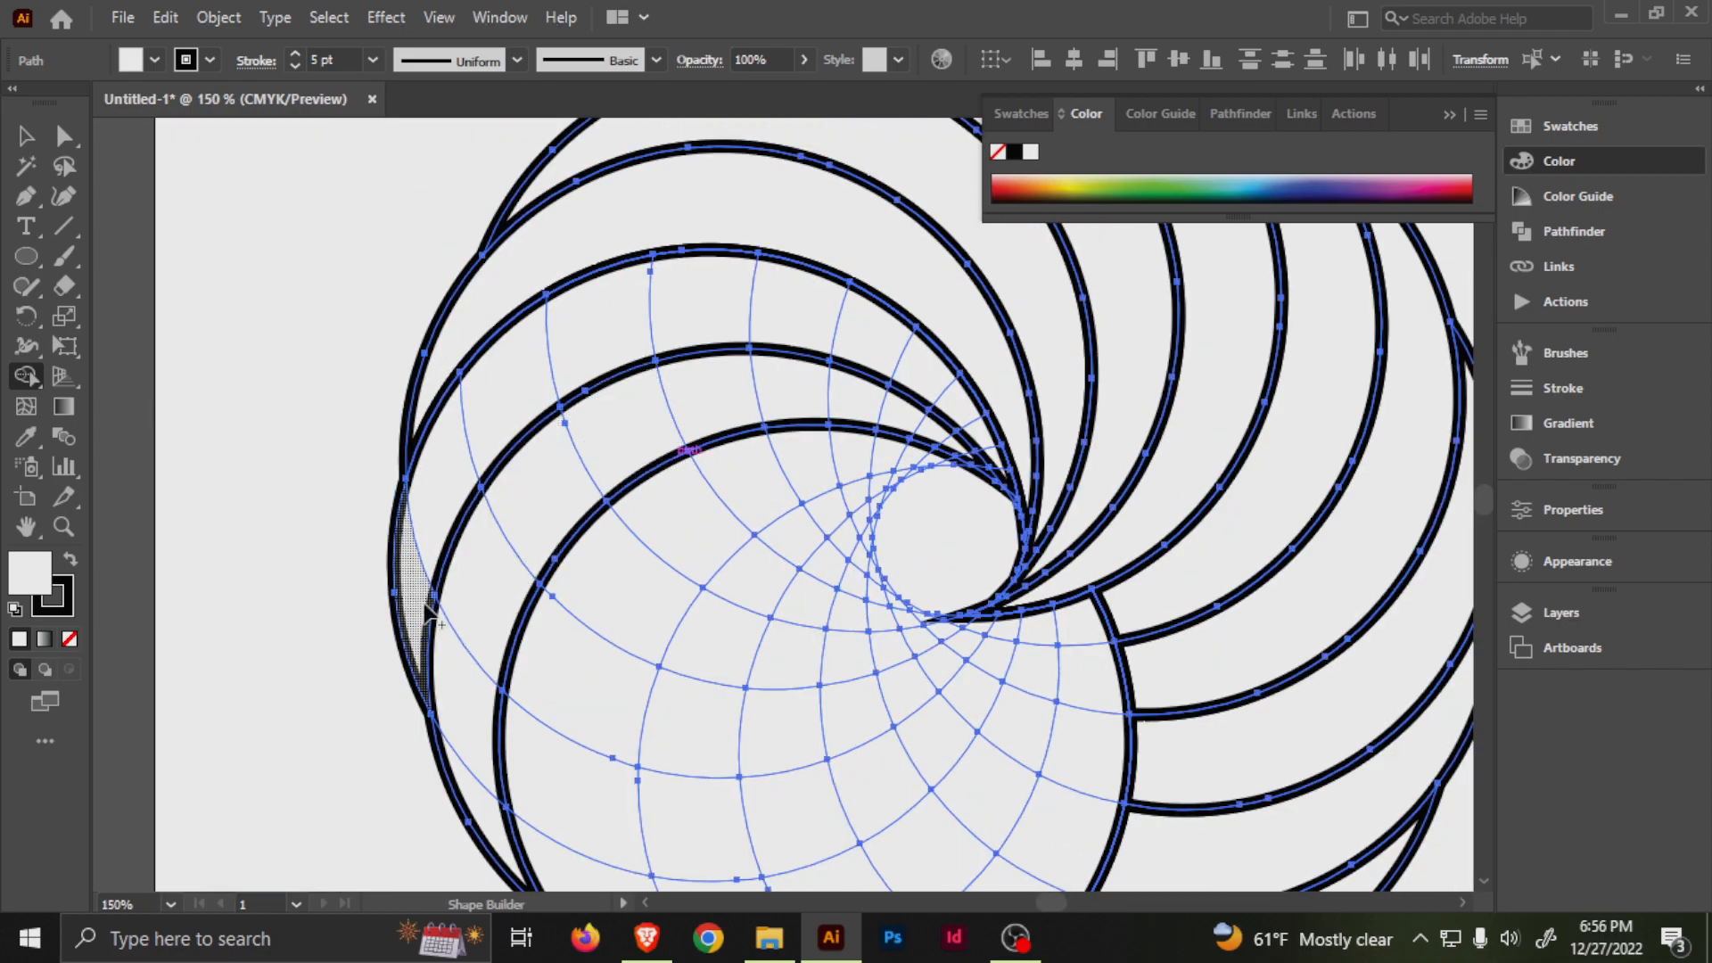
pyautogui.moveTo(418, 553)
pyautogui.mouseDown()
pyautogui.moveTo(453, 445)
pyautogui.moveTo(527, 376)
pyautogui.moveTo(633, 342)
pyautogui.moveTo(861, 341)
pyautogui.moveTo(930, 399)
pyautogui.mouseUp()
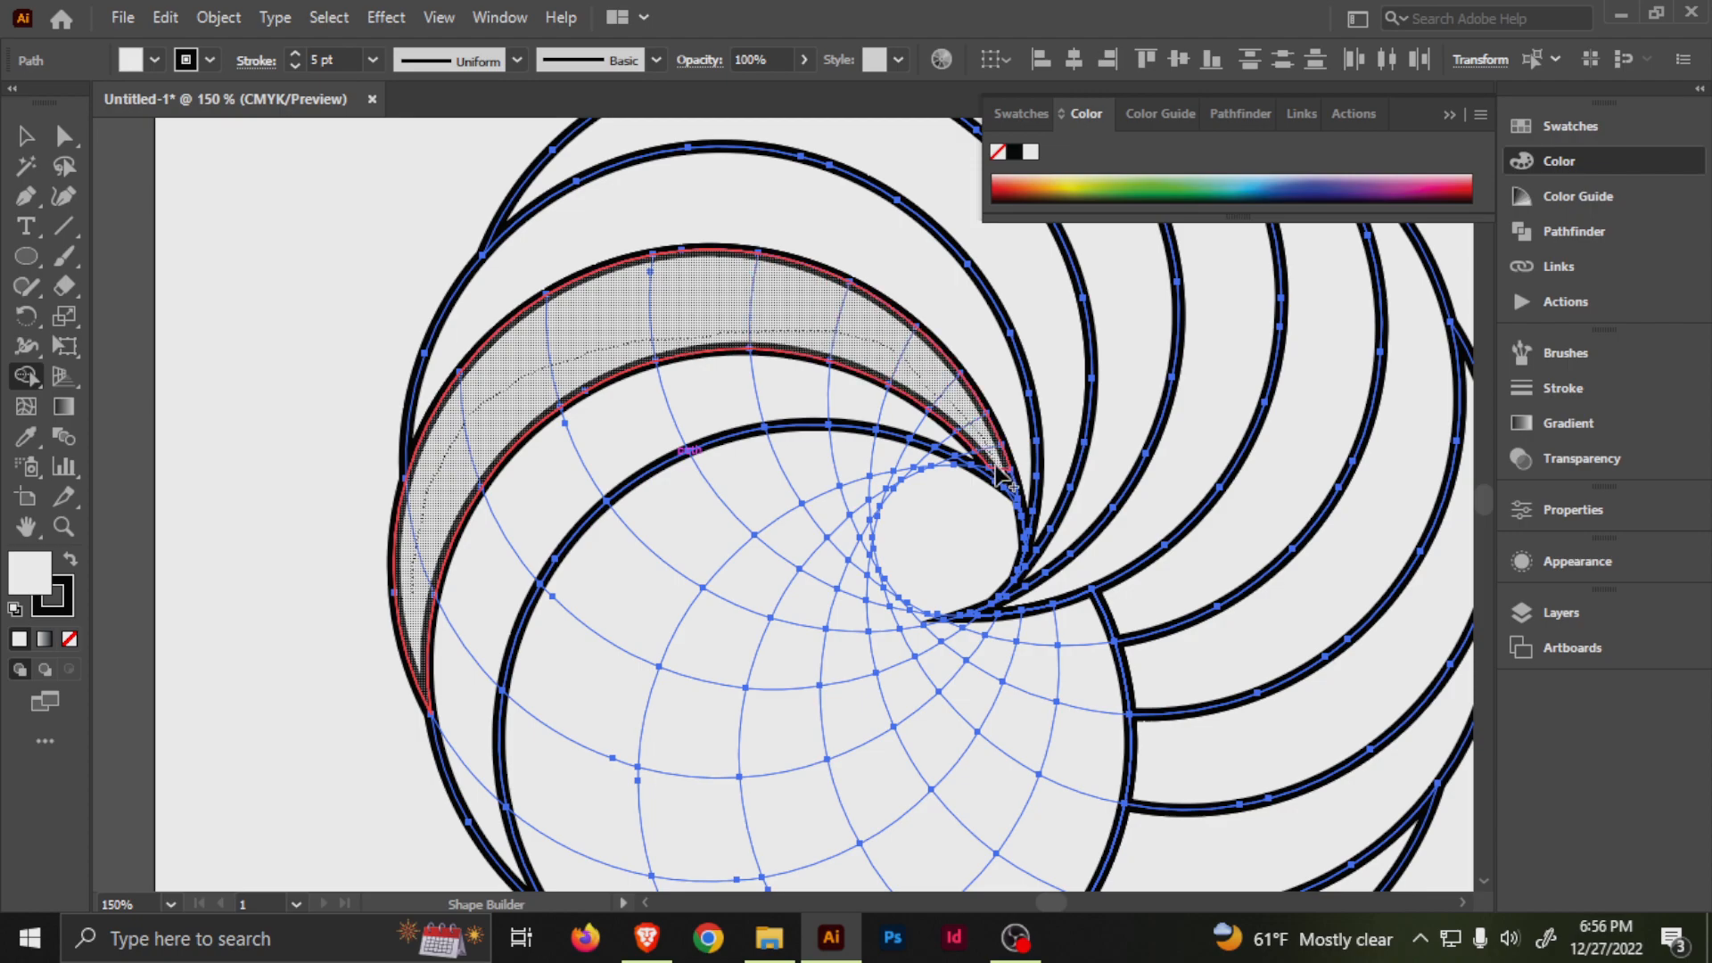
pyautogui.moveTo(1003, 476); pyautogui.dragTo(1006, 481)
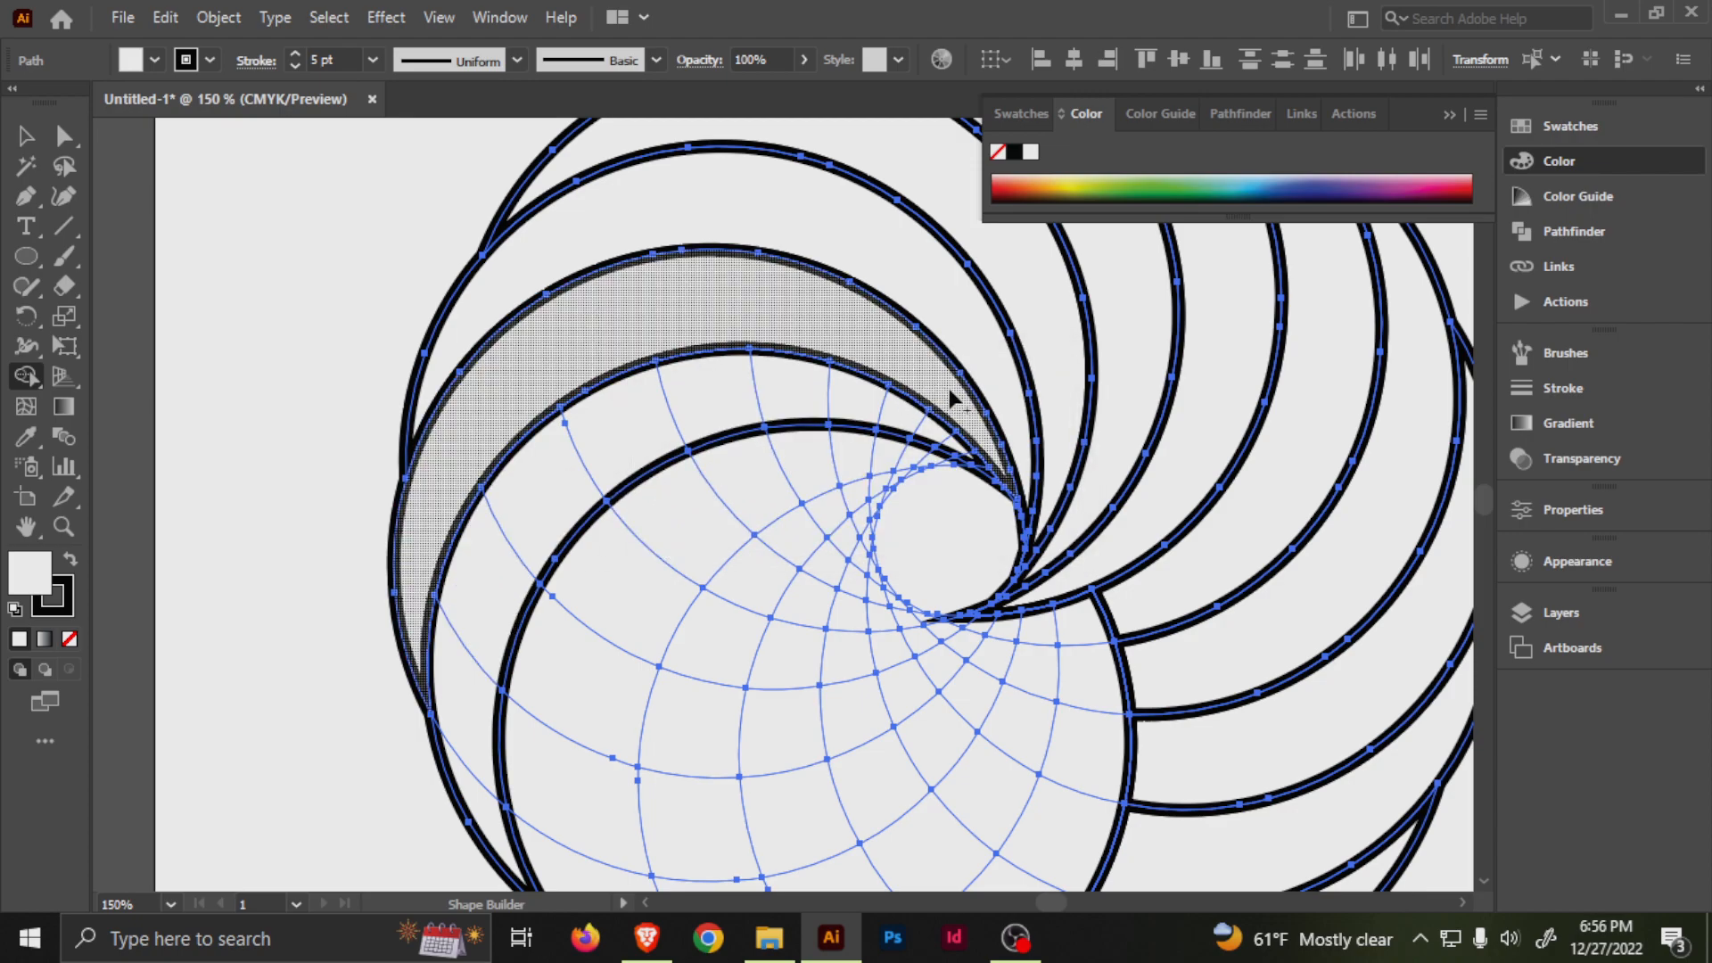
# Merge the next two crescents on the ring's lower-left side from the central opening out to the outer edge.
pyautogui.moveTo(954, 462)
pyautogui.mouseDown()
pyautogui.moveTo(810, 412)
pyautogui.moveTo(668, 430)
pyautogui.moveTo(565, 498)
pyautogui.moveTo(480, 644)
pyautogui.moveTo(457, 744)
pyautogui.moveTo(485, 829)
pyautogui.mouseUp()
pyautogui.moveTo(531, 724)
pyautogui.mouseDown()
pyautogui.moveTo(490, 562)
pyautogui.moveTo(428, 544)
pyautogui.mouseUp()
pyautogui.moveTo(842, 284)
pyautogui.mouseDown()
pyautogui.moveTo(725, 280)
pyautogui.moveTo(568, 344)
pyautogui.moveTo(500, 624)
pyautogui.moveTo(516, 750)
pyautogui.moveTo(596, 817)
pyautogui.mouseUp()
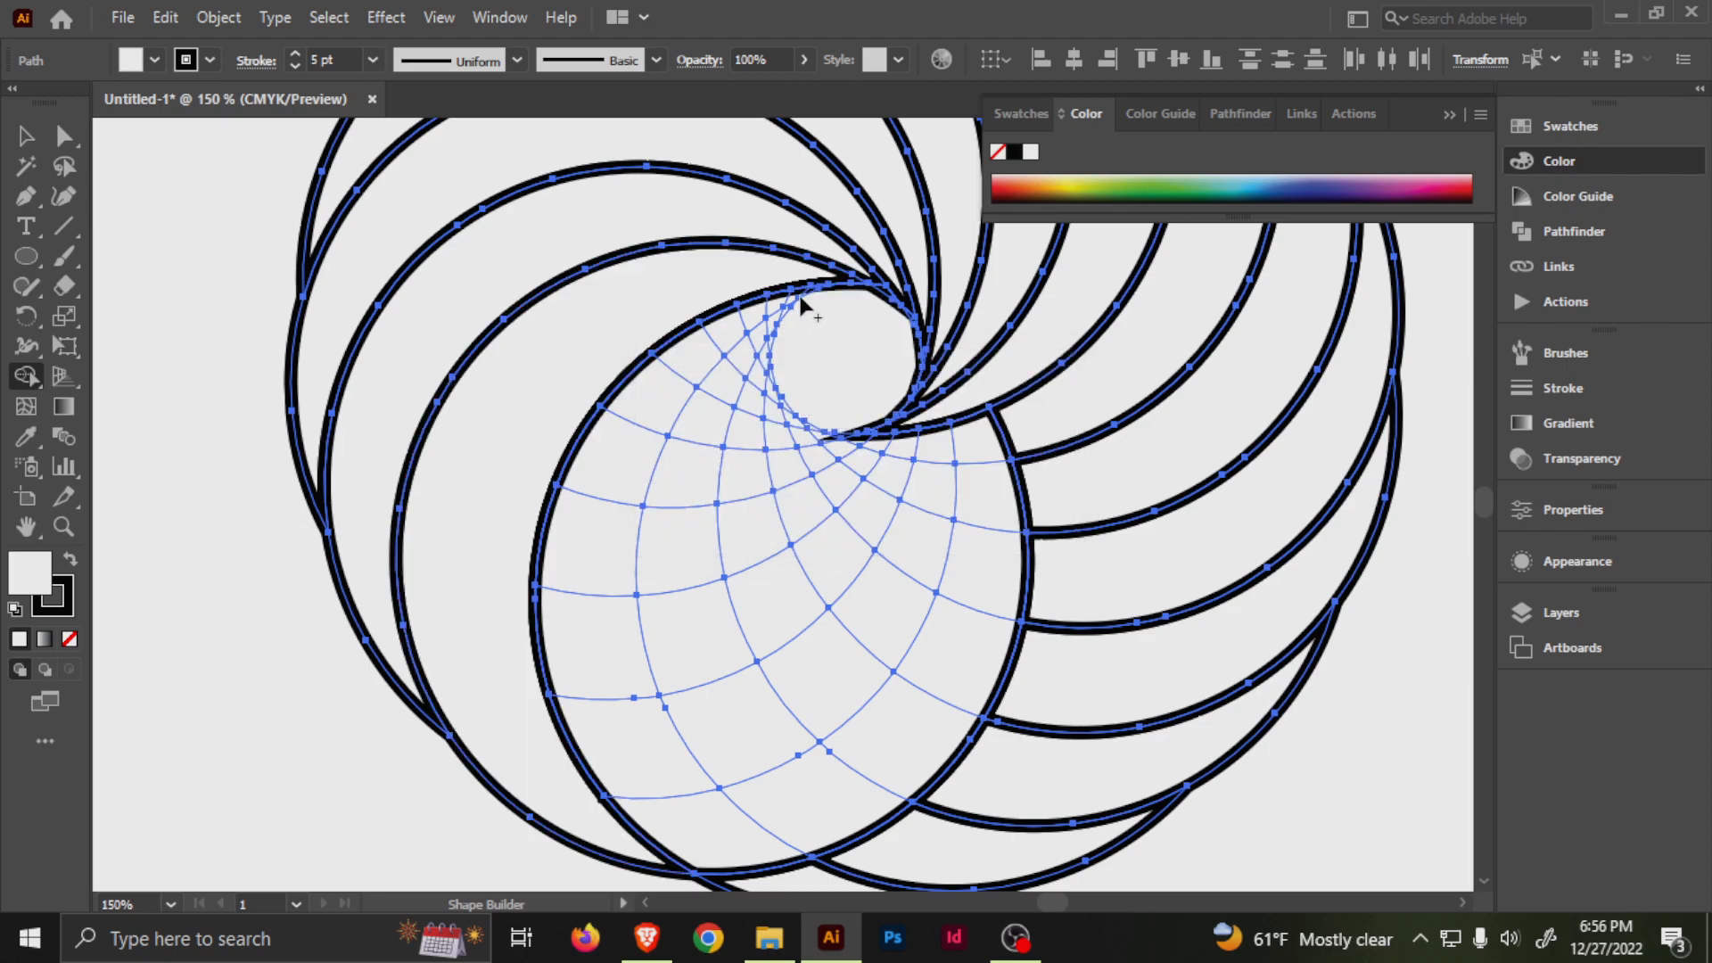
# Merge the outermost strip inside the front circle from the central opening to its lower edge, undoing the extra merge at the bottom.
pyautogui.moveTo(751, 326)
pyautogui.mouseDown()
pyautogui.moveTo(682, 384)
pyautogui.moveTo(611, 525)
pyautogui.moveTo(605, 617)
pyautogui.moveTo(636, 740)
pyautogui.mouseUp()
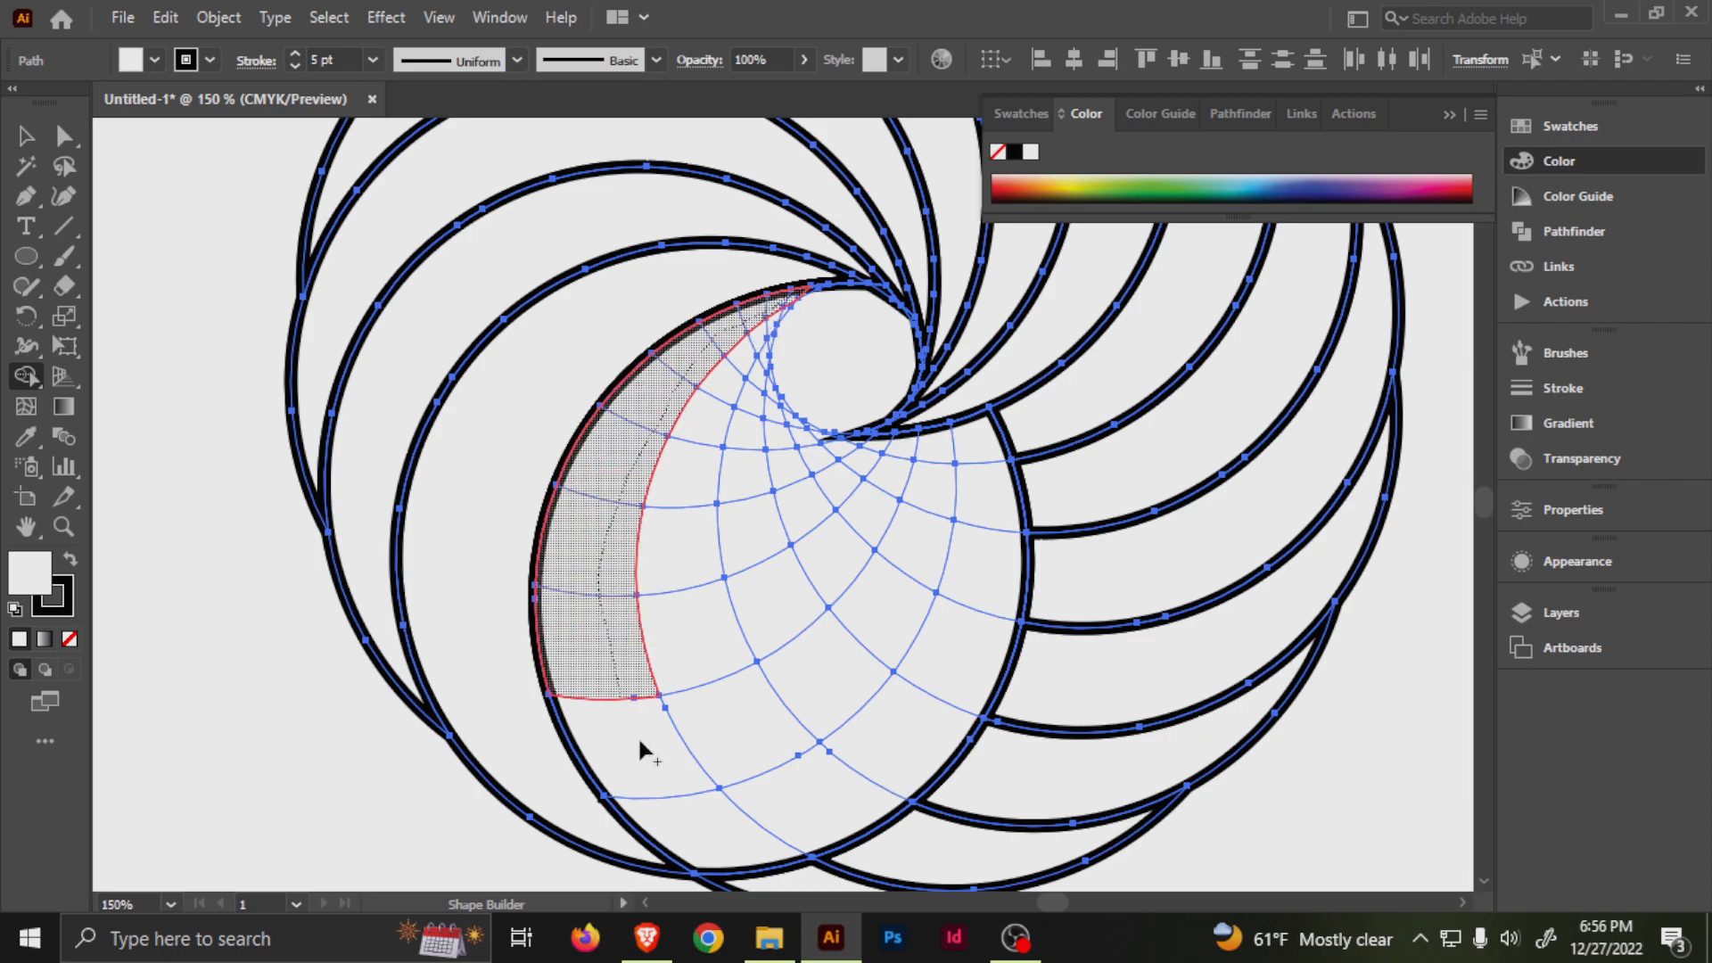
pyautogui.moveTo(715, 822); pyautogui.dragTo(724, 830)
pyautogui.press('space')
pyautogui.moveTo(833, 668); pyautogui.dragTo(724, 595)
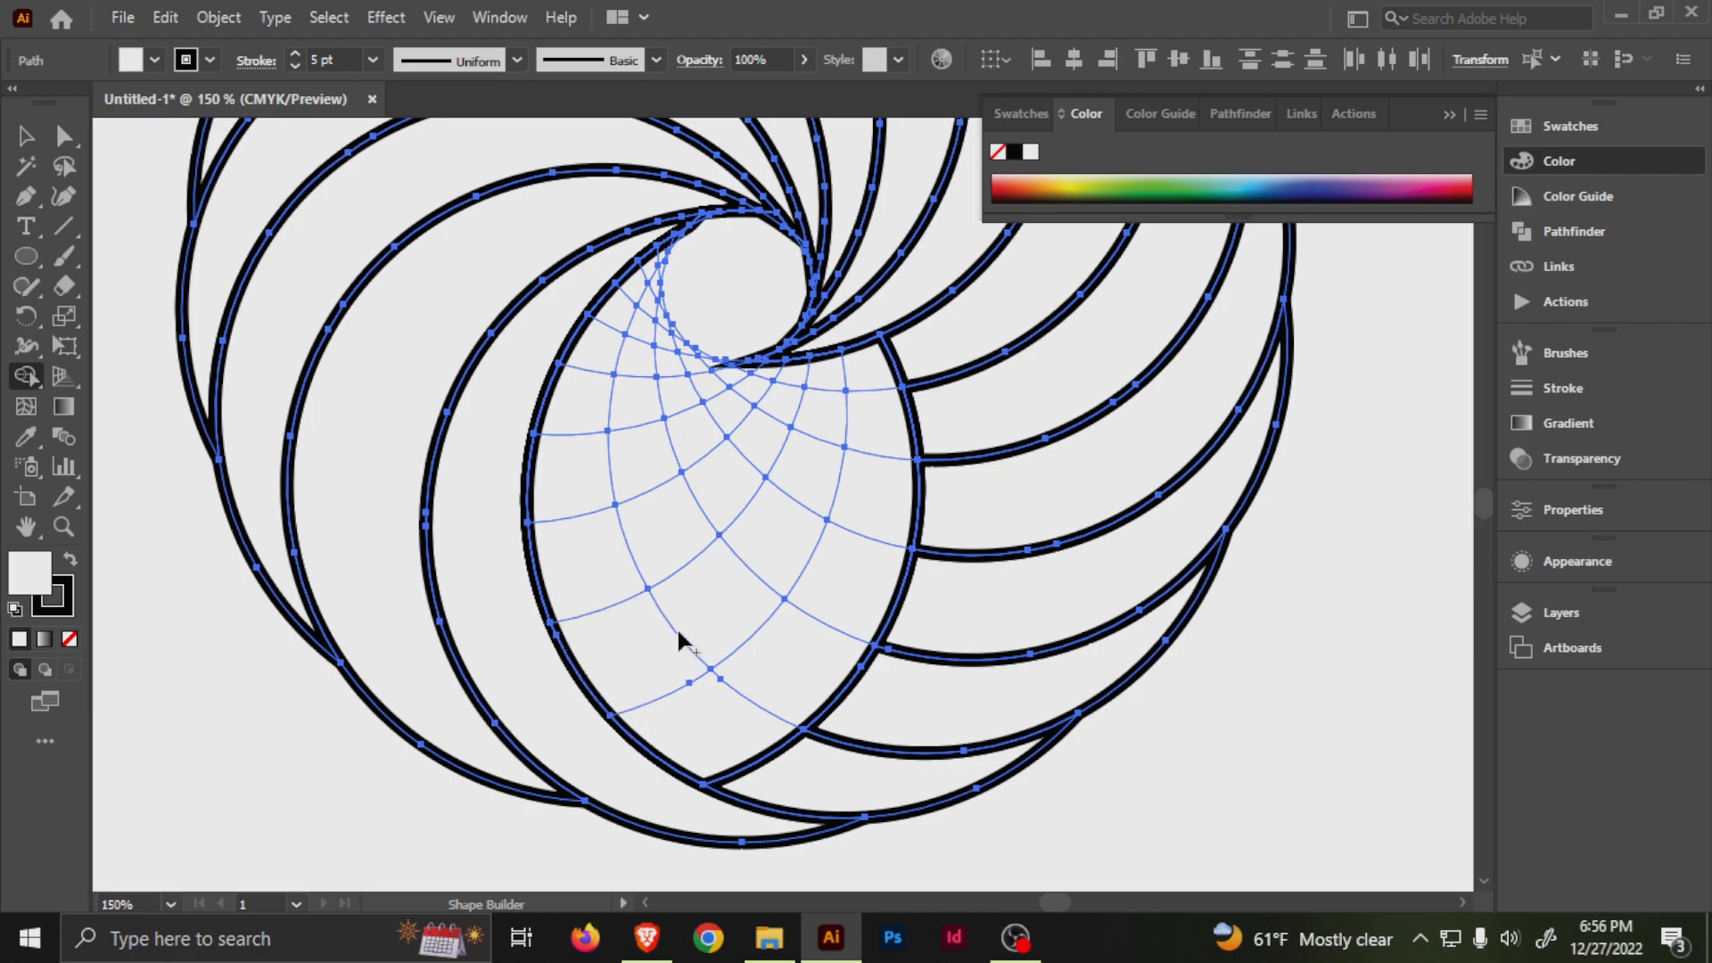
pyautogui.hotkey('ctrl', 'z')
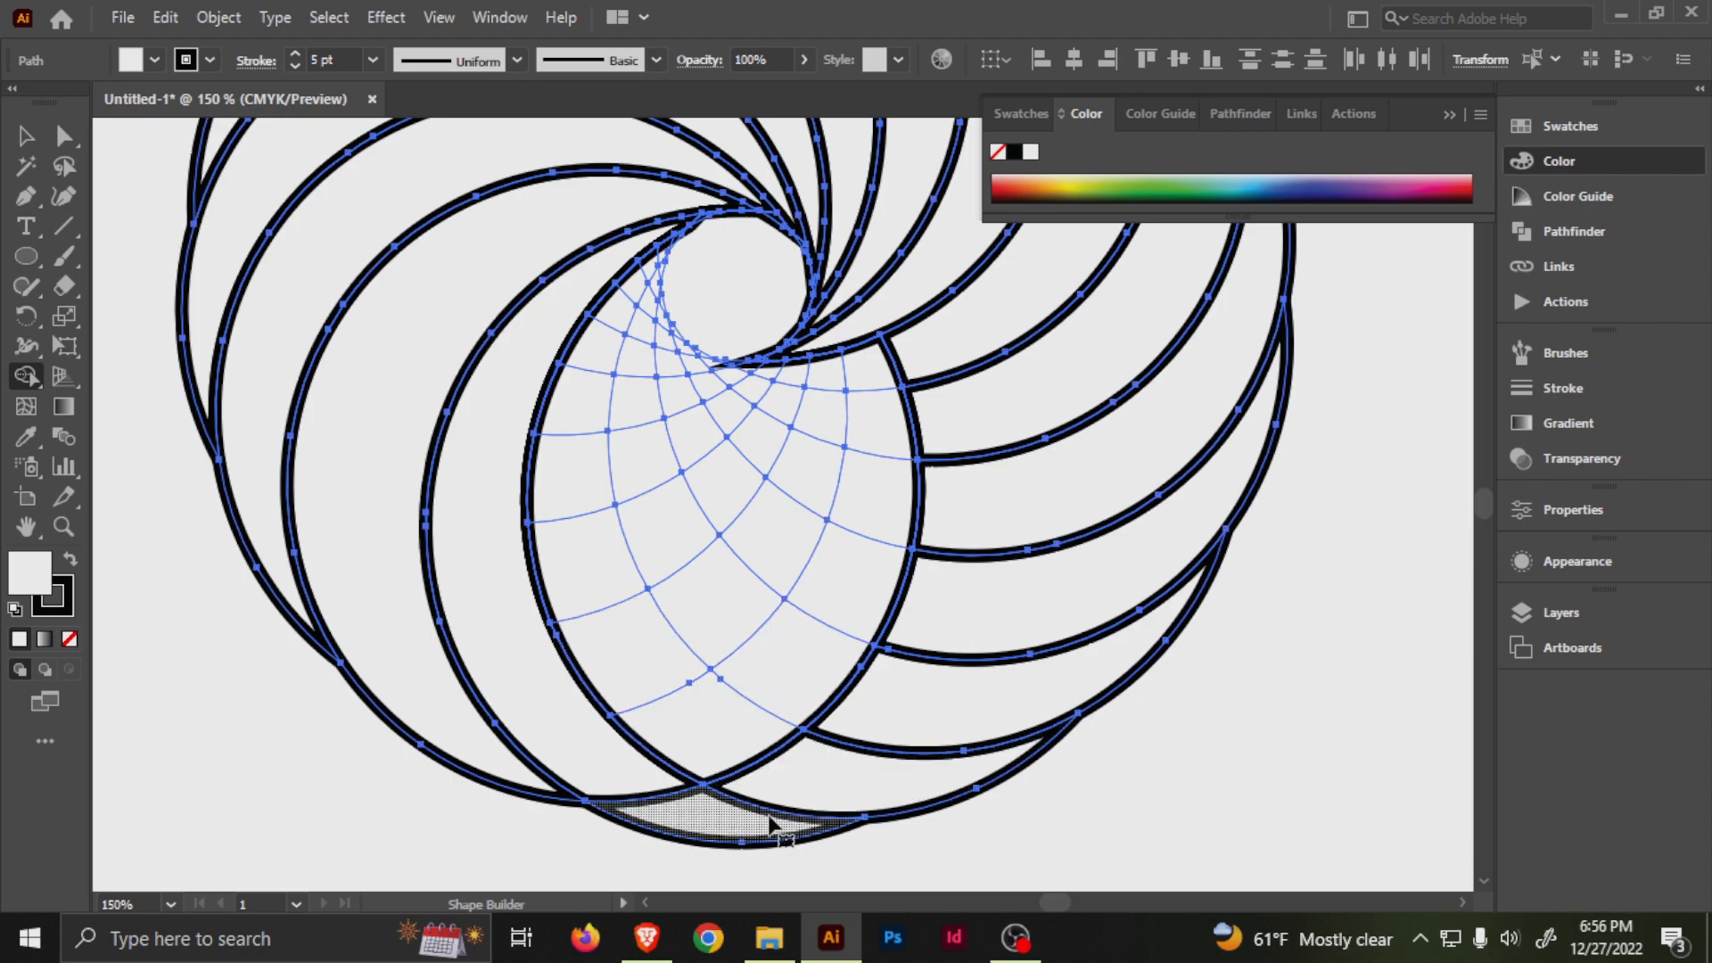
pyautogui.hotkey('ctrl', 'z')
pyautogui.press('space')
pyautogui.moveTo(660, 642); pyautogui.dragTo(663, 694)
pyautogui.moveTo(753, 858)
pyautogui.mouseDown()
pyautogui.moveTo(736, 812)
pyautogui.moveTo(776, 783)
pyautogui.mouseUp()
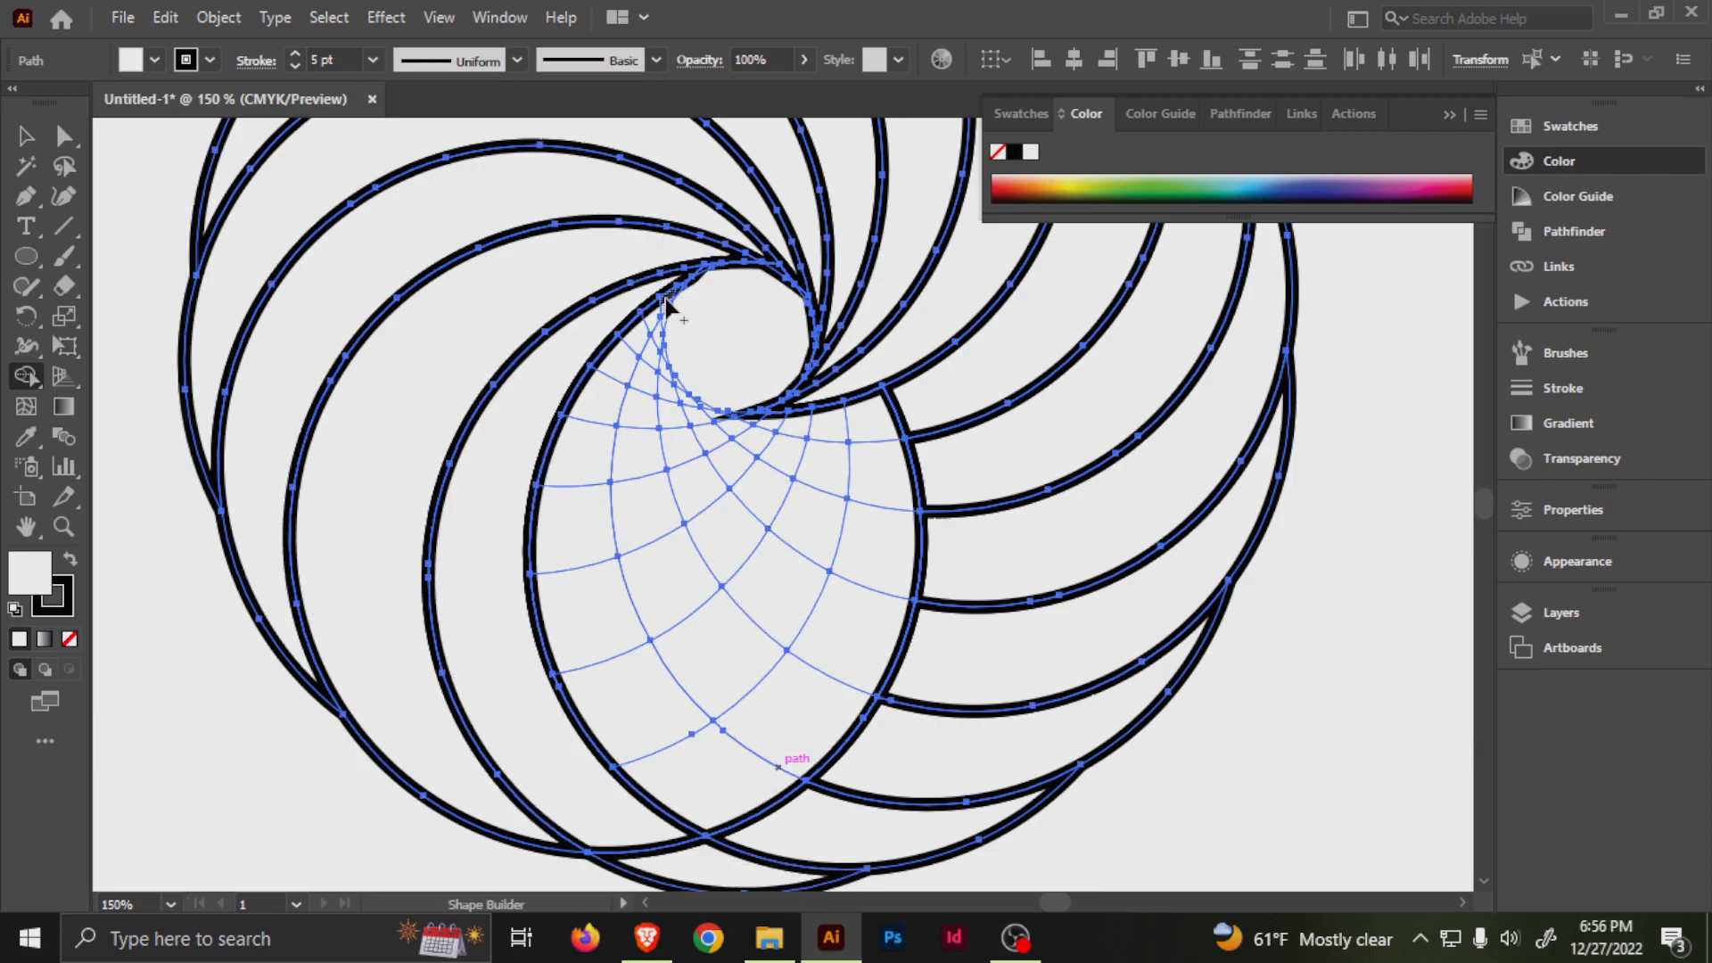
# Merge the remaining strips inside the front circle one by one, and deselect the finished swirl.
pyautogui.moveTo(594, 491)
pyautogui.mouseDown()
pyautogui.moveTo(603, 590)
pyautogui.moveTo(665, 731)
pyautogui.moveTo(742, 783)
pyautogui.moveTo(740, 733)
pyautogui.mouseUp()
pyautogui.moveTo(653, 428)
pyautogui.mouseDown()
pyautogui.moveTo(665, 573)
pyautogui.moveTo(814, 685)
pyautogui.moveTo(803, 642)
pyautogui.mouseUp()
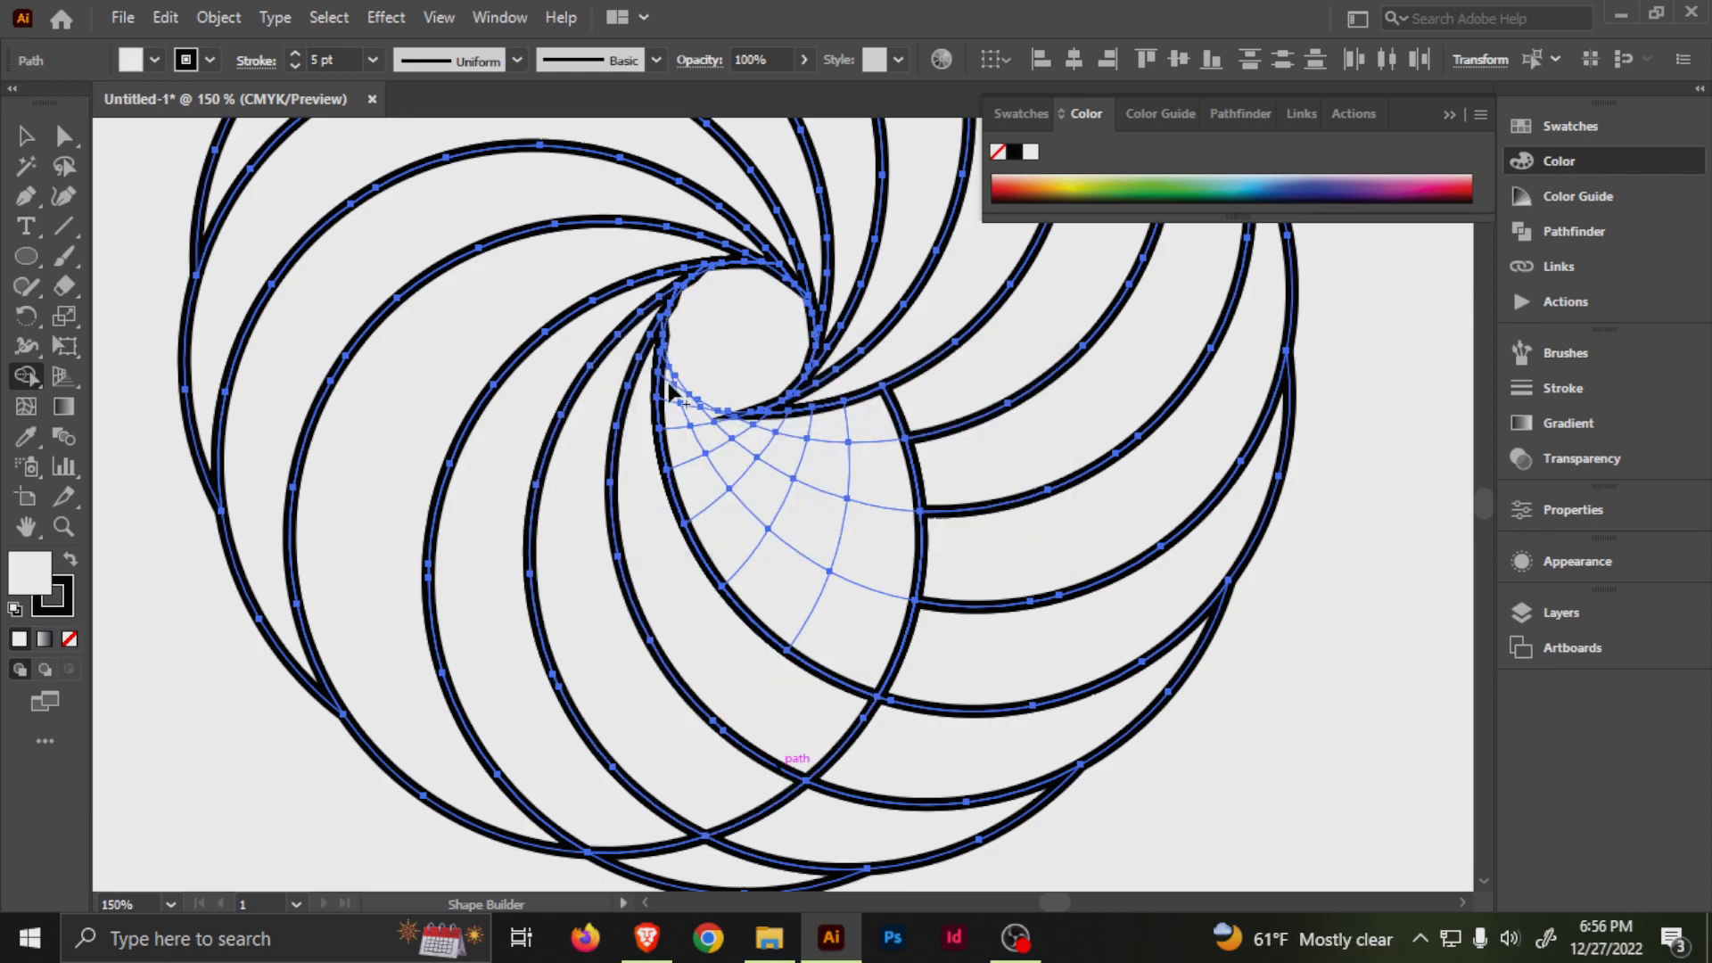
pyautogui.moveTo(754, 575)
pyautogui.mouseDown()
pyautogui.moveTo(856, 651)
pyautogui.moveTo(709, 430)
pyautogui.moveTo(801, 516)
pyautogui.moveTo(861, 533)
pyautogui.mouseUp()
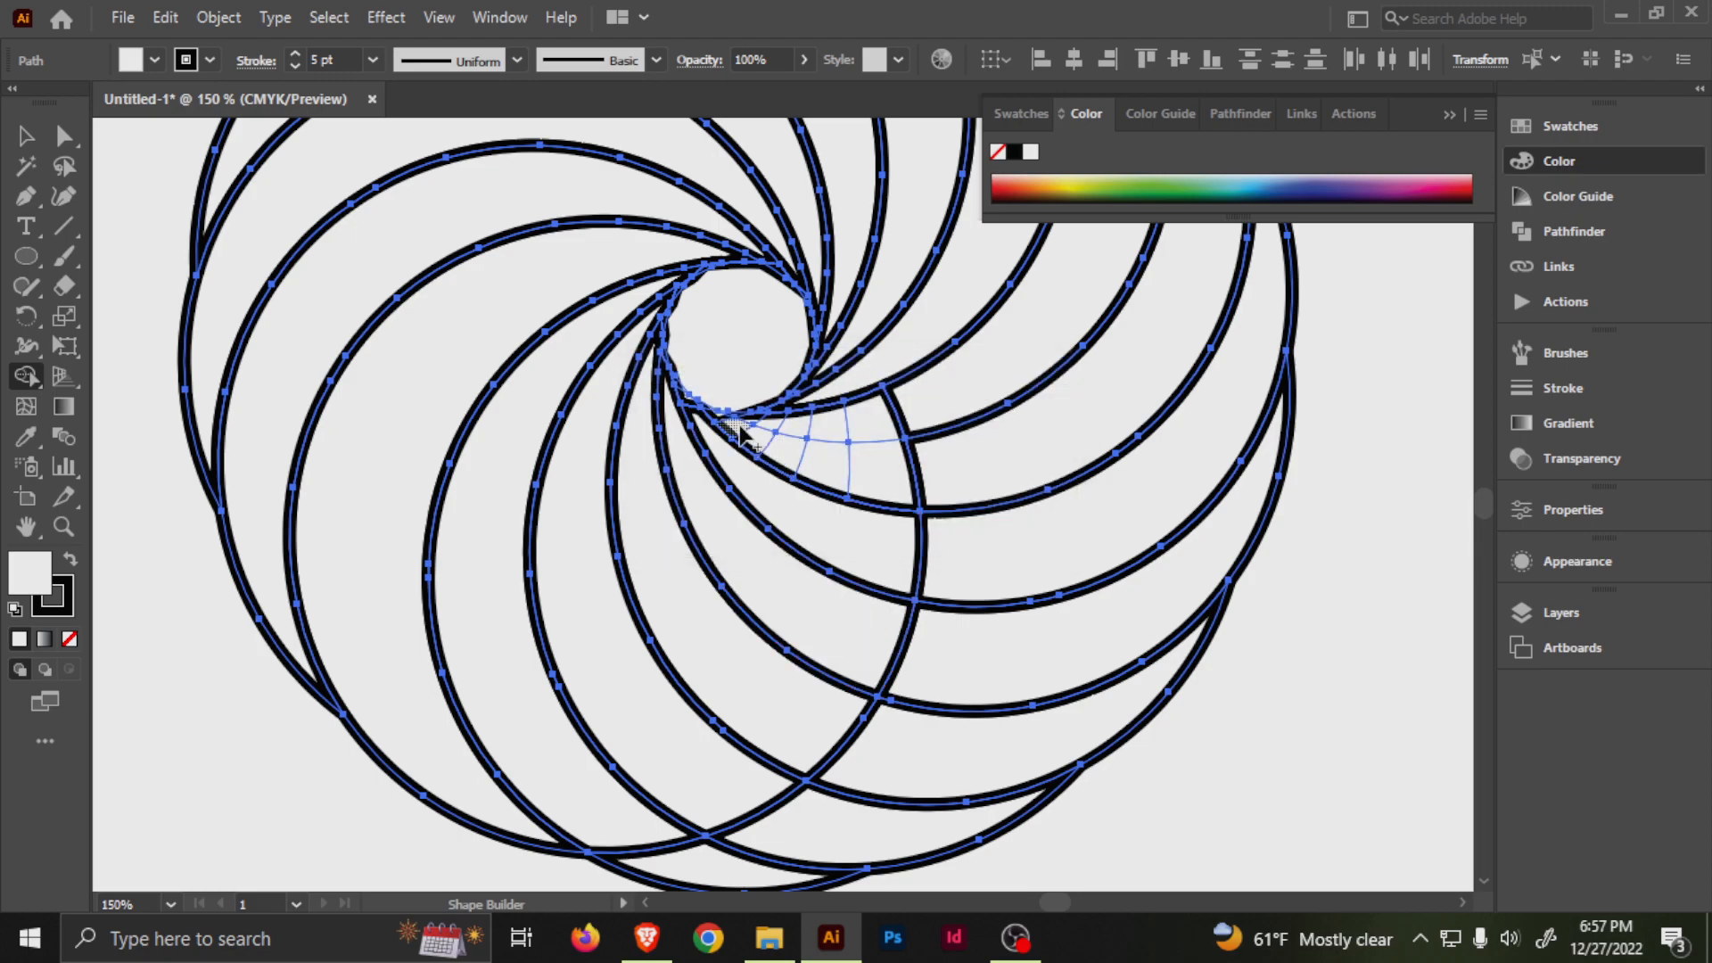
pyautogui.moveTo(866, 460)
pyautogui.mouseDown()
pyautogui.moveTo(874, 422)
pyautogui.moveTo(718, 619)
pyautogui.mouseUp()
pyautogui.scroll(-3, 859, 403)
pyautogui.press('v')
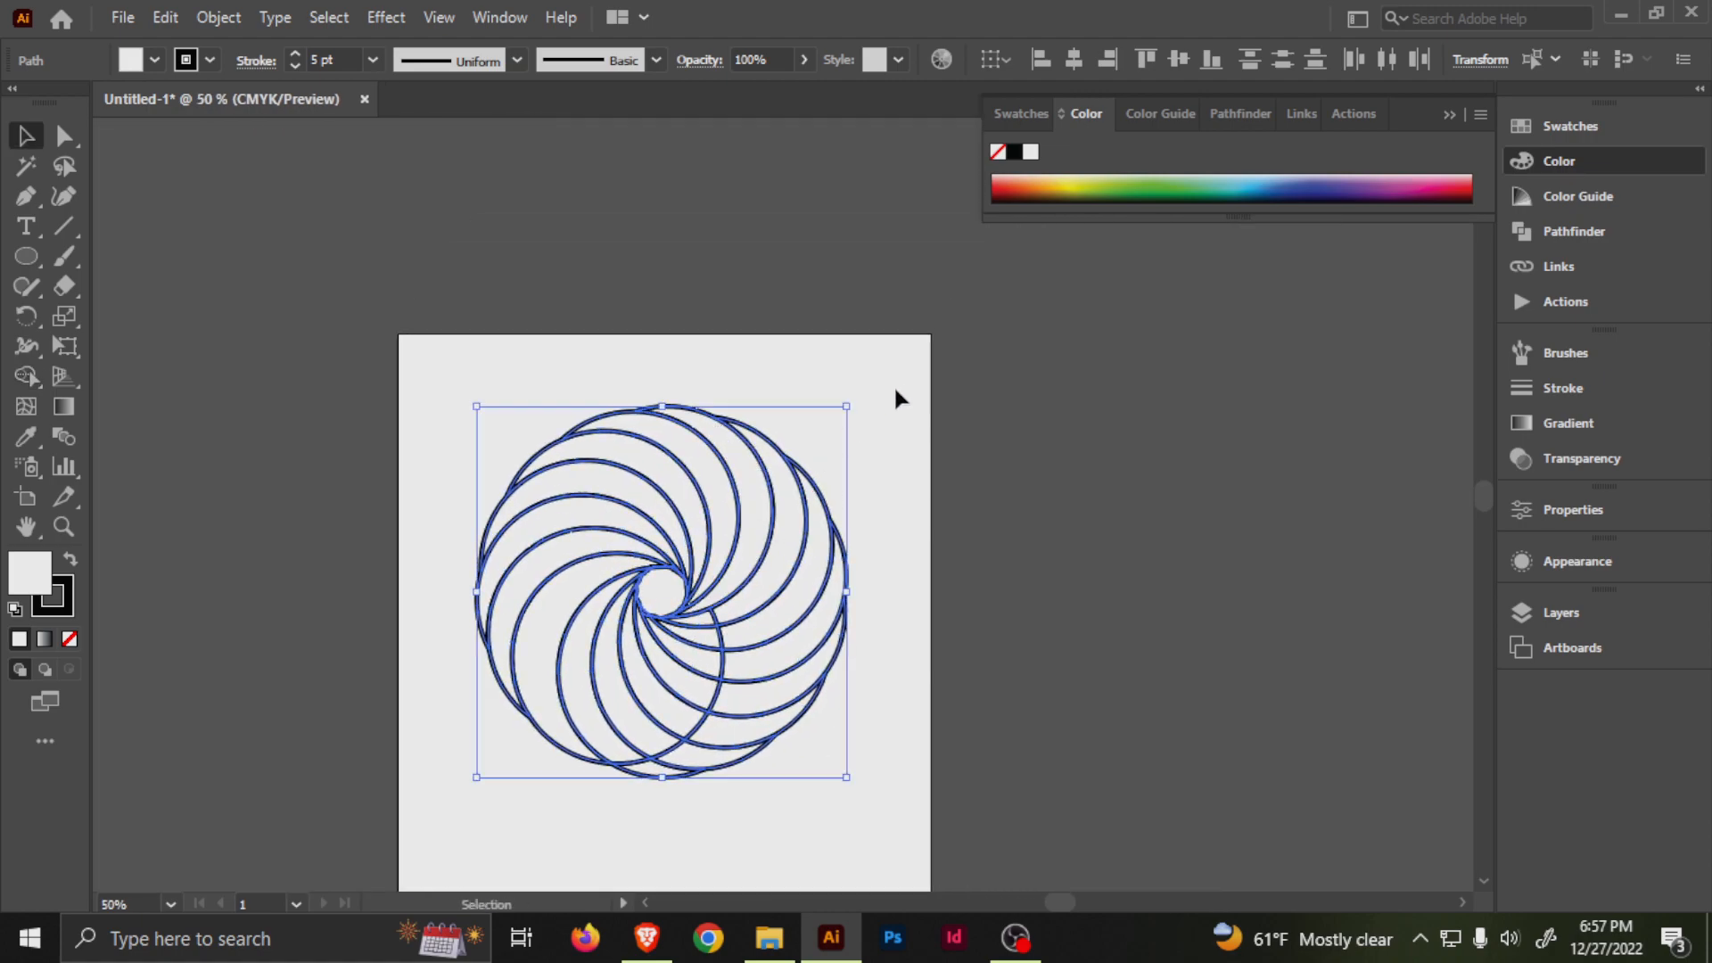
pyautogui.click(894, 385)
# Select segments along the swirl's lower edge to check how they are divided, and deselect them.
pyautogui.moveTo(831, 562); pyautogui.dragTo(847, 489)
pyautogui.scroll(1, 665, 484)
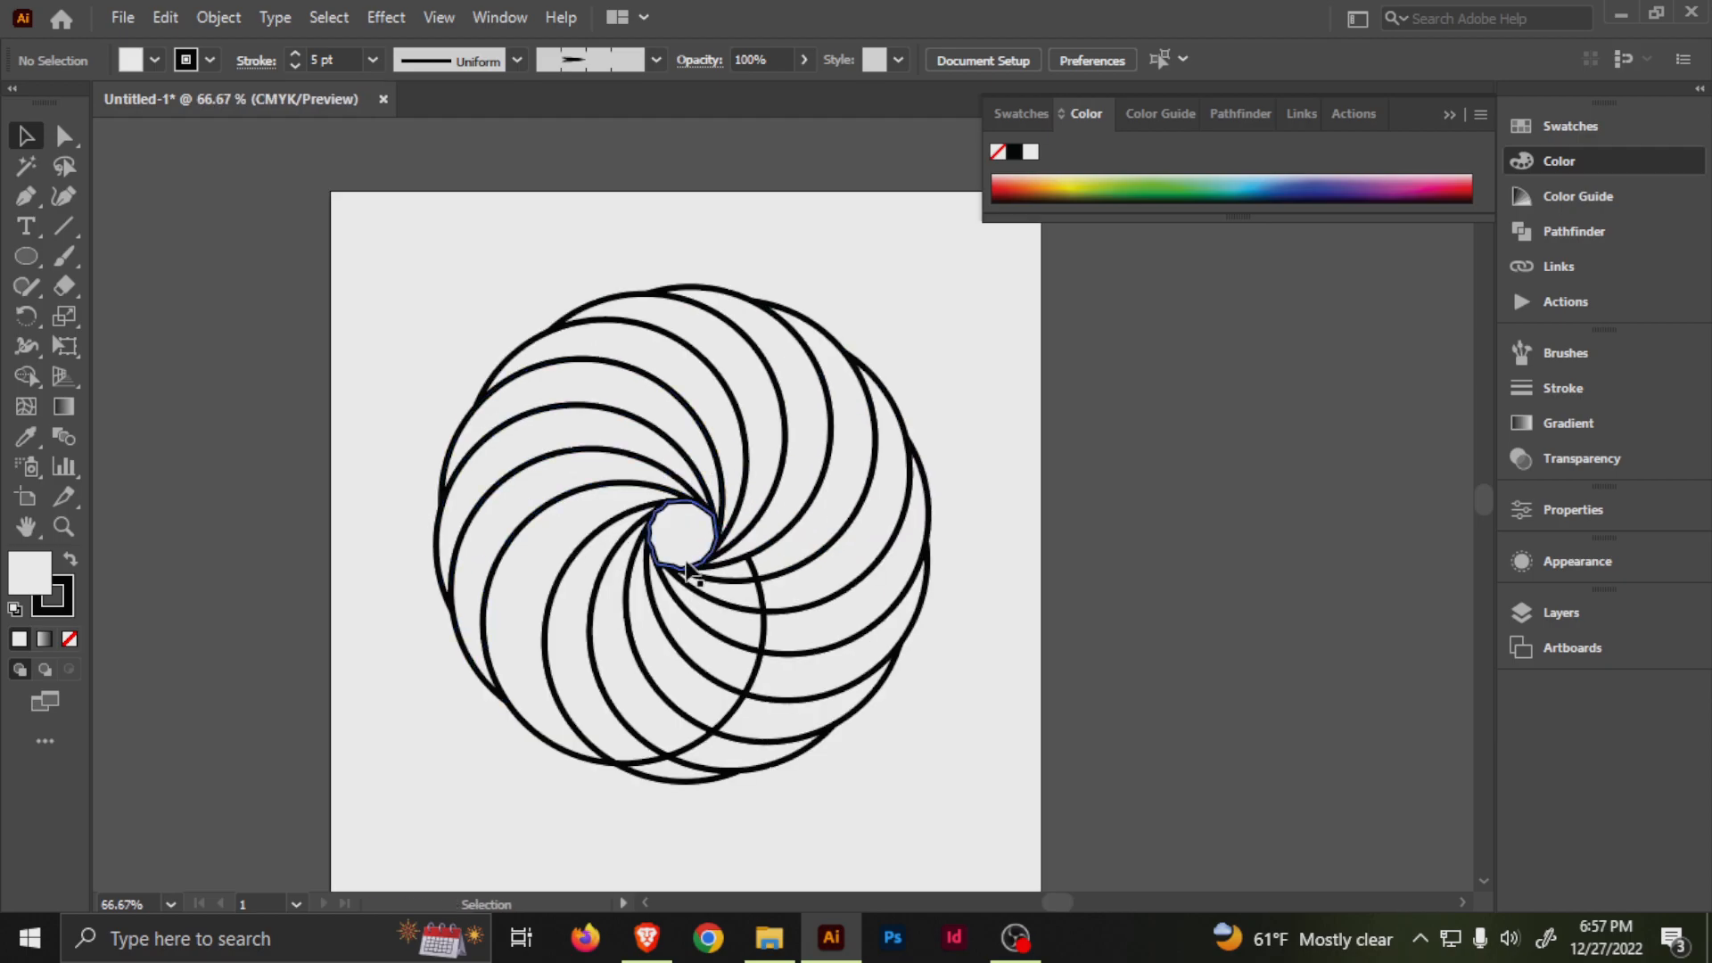
pyautogui.click(711, 763)
pyautogui.keyDown('shift'); pyautogui.click(710, 757); pyautogui.keyUp('shift')
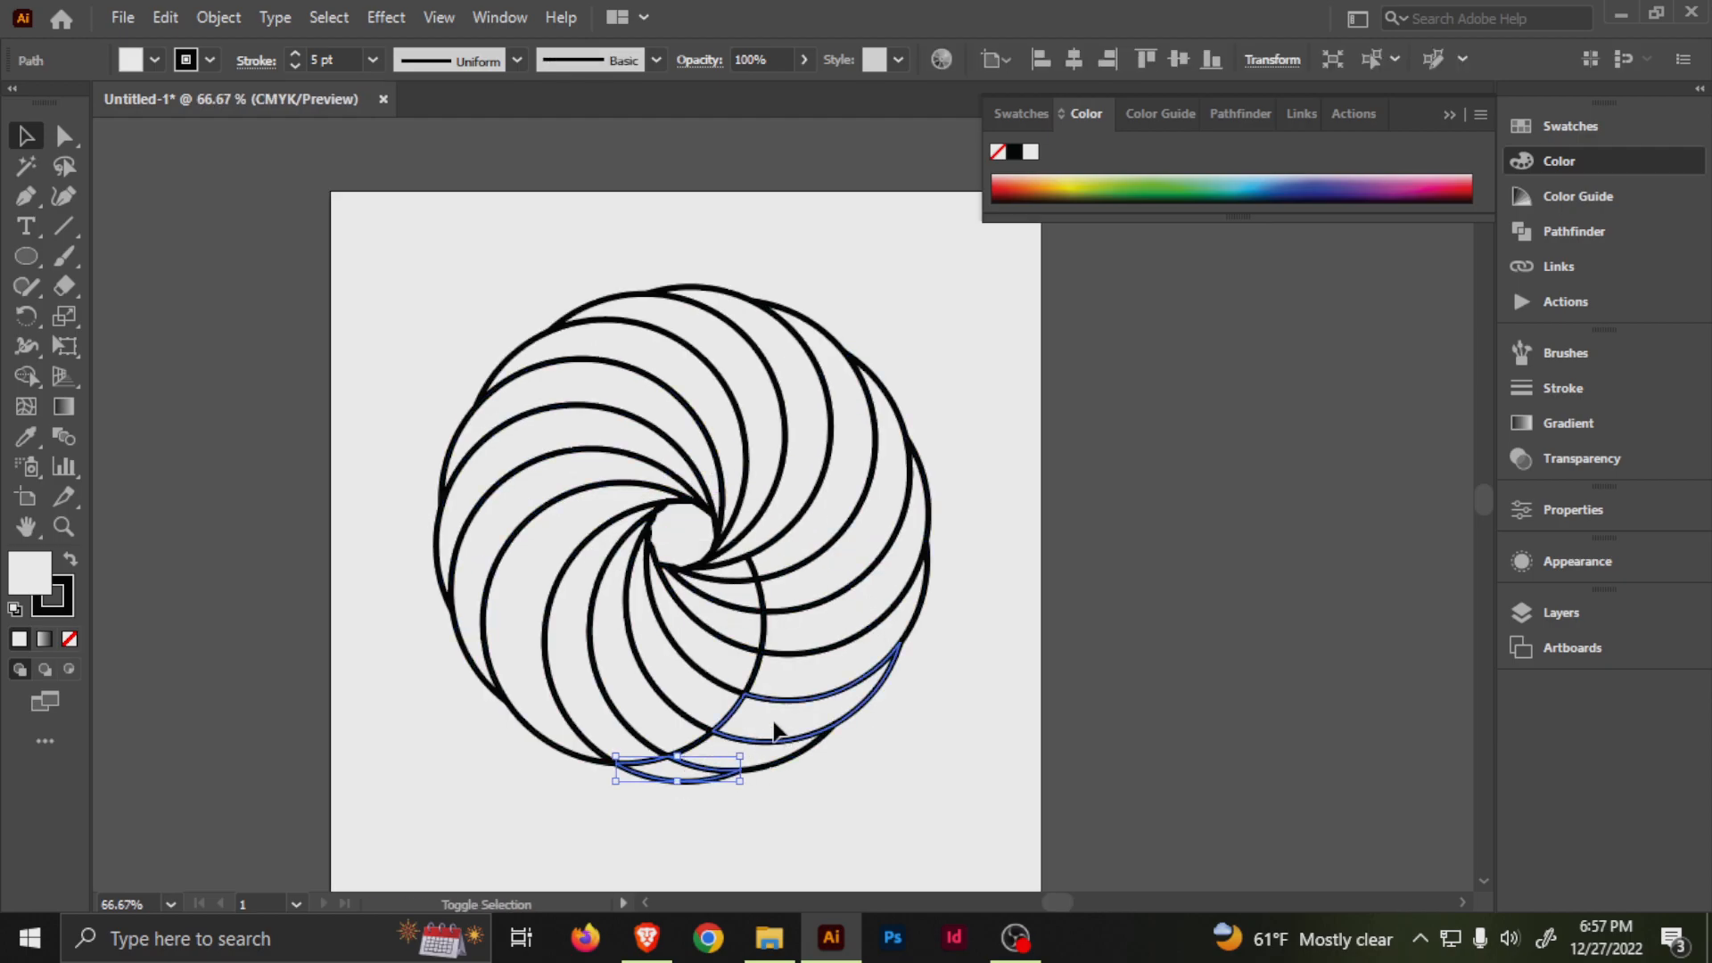
pyautogui.keyDown('shift'); pyautogui.click(775, 725); pyautogui.keyUp('shift')
pyautogui.click(586, 261)
pyautogui.moveTo(586, 261); pyautogui.dragTo(640, 306)
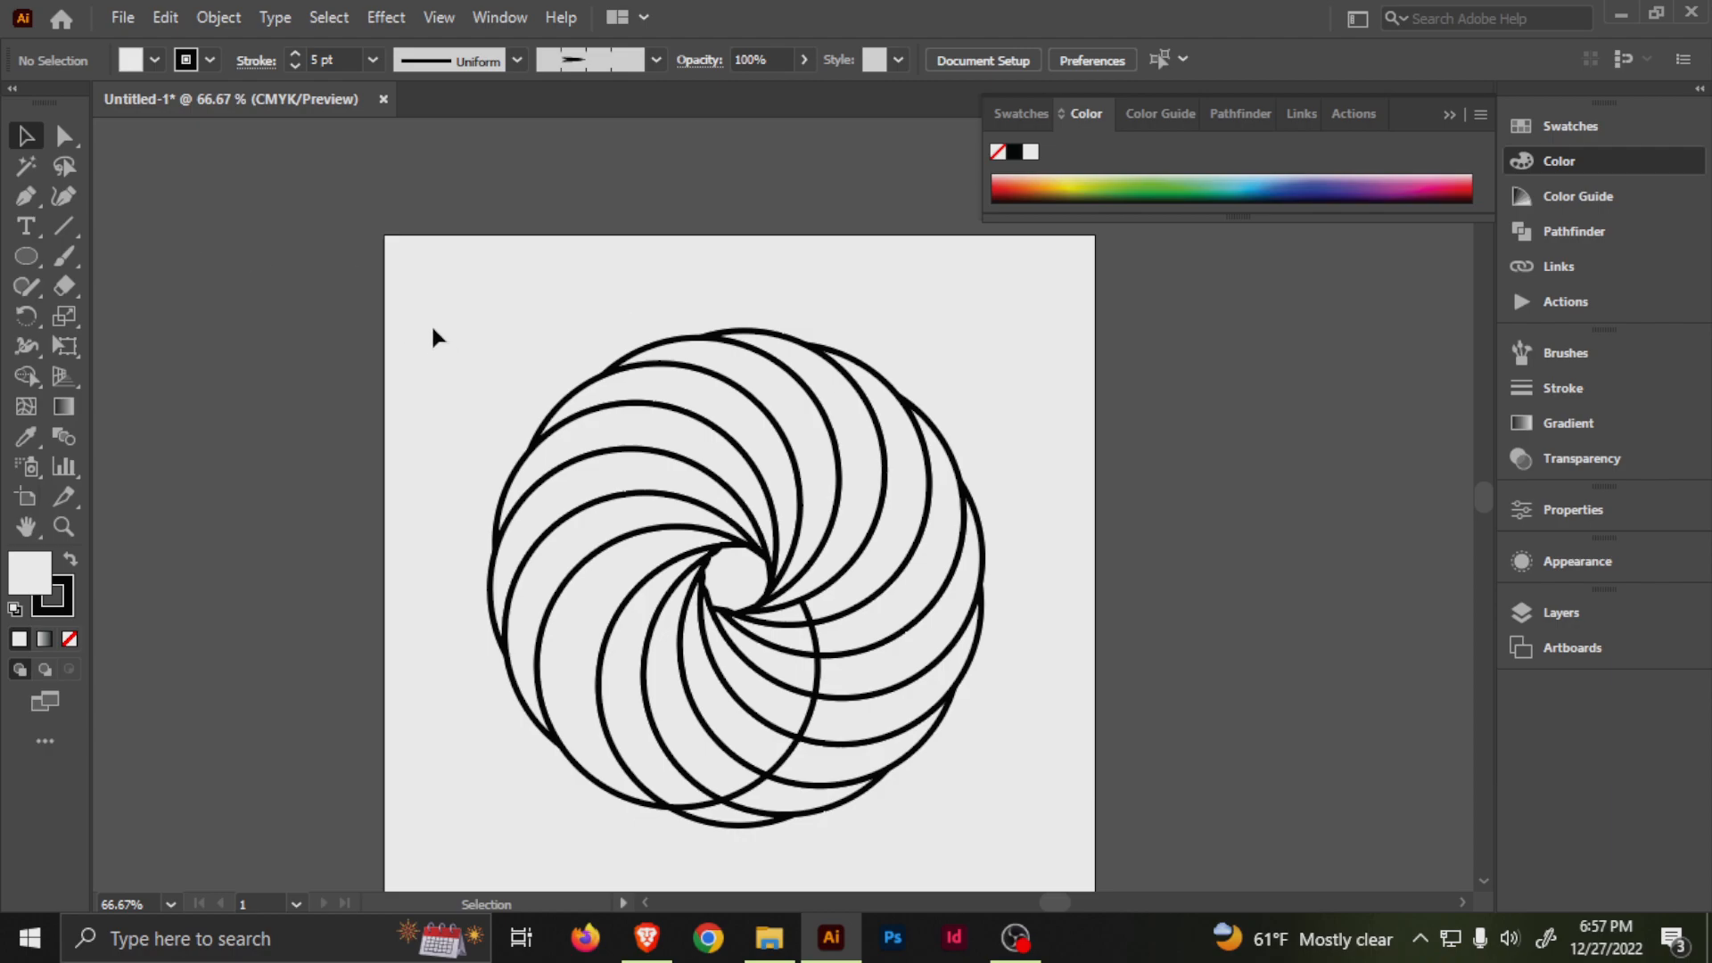
# Draw a small rectangle over the artboard's upper-left corner, beside the swirl.
pyautogui.press('m')
pyautogui.moveTo(413, 277); pyautogui.dragTo(454, 327)
pyautogui.press('v')
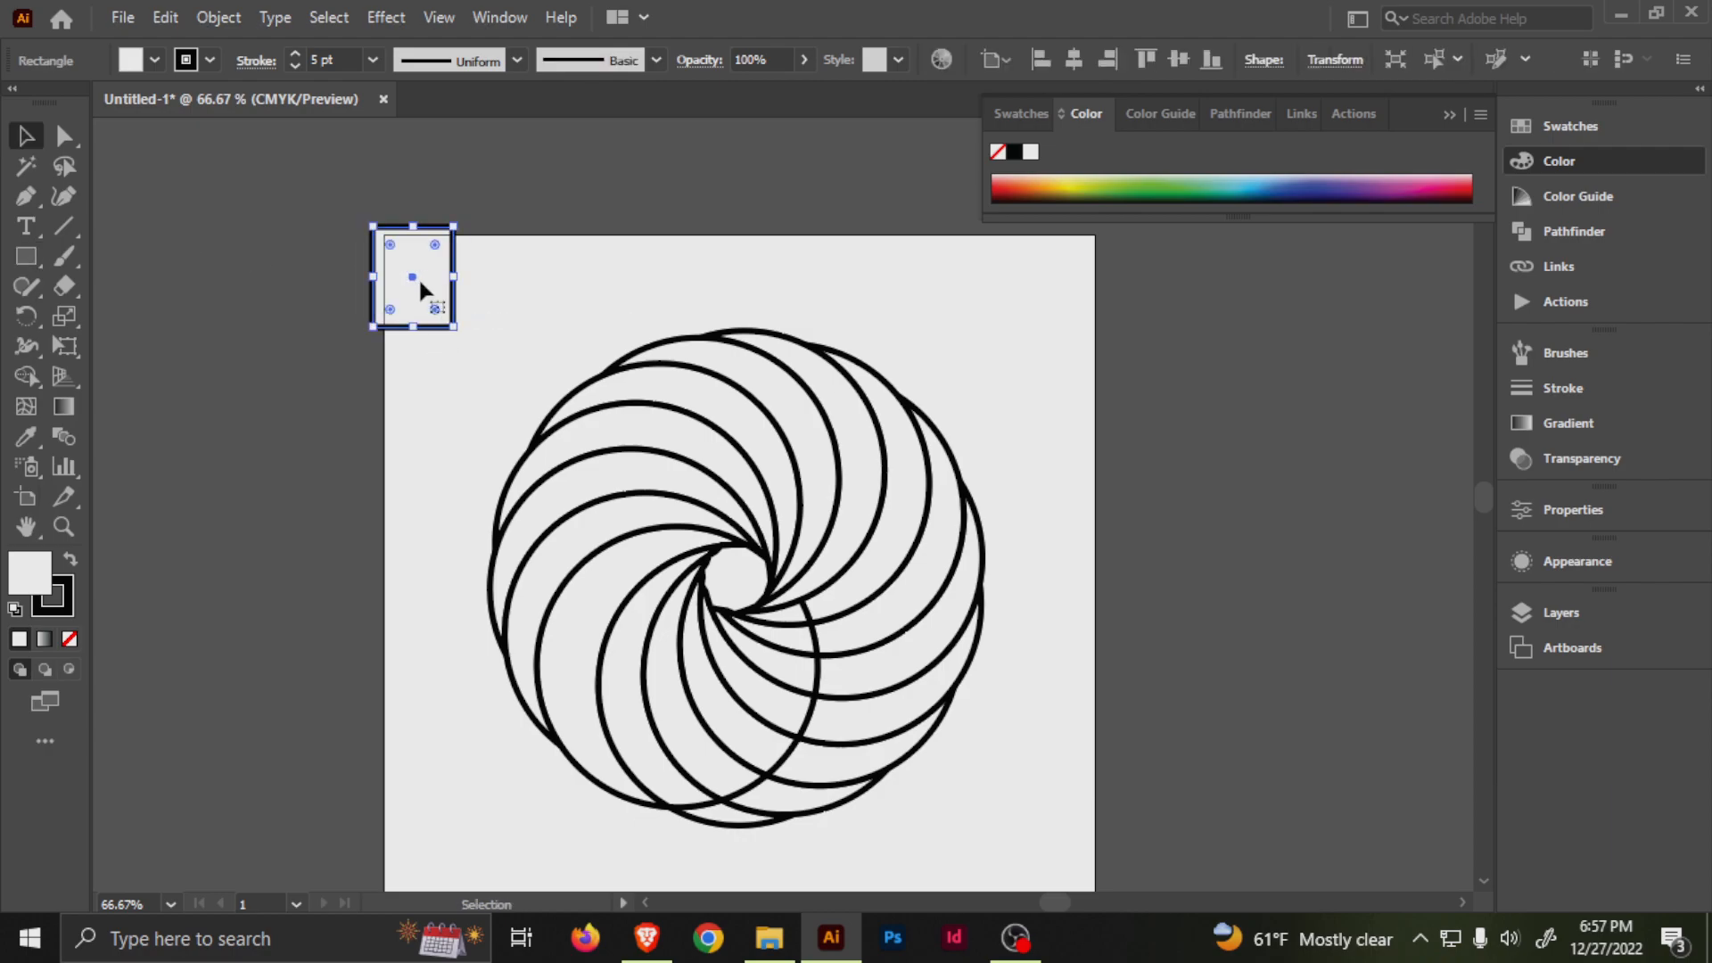
# Apply a linear gradient fill to the small rectangle and set the gradient's end stop to magenta.
pyautogui.click(41, 641)
pyautogui.doubleClick(1445, 578)
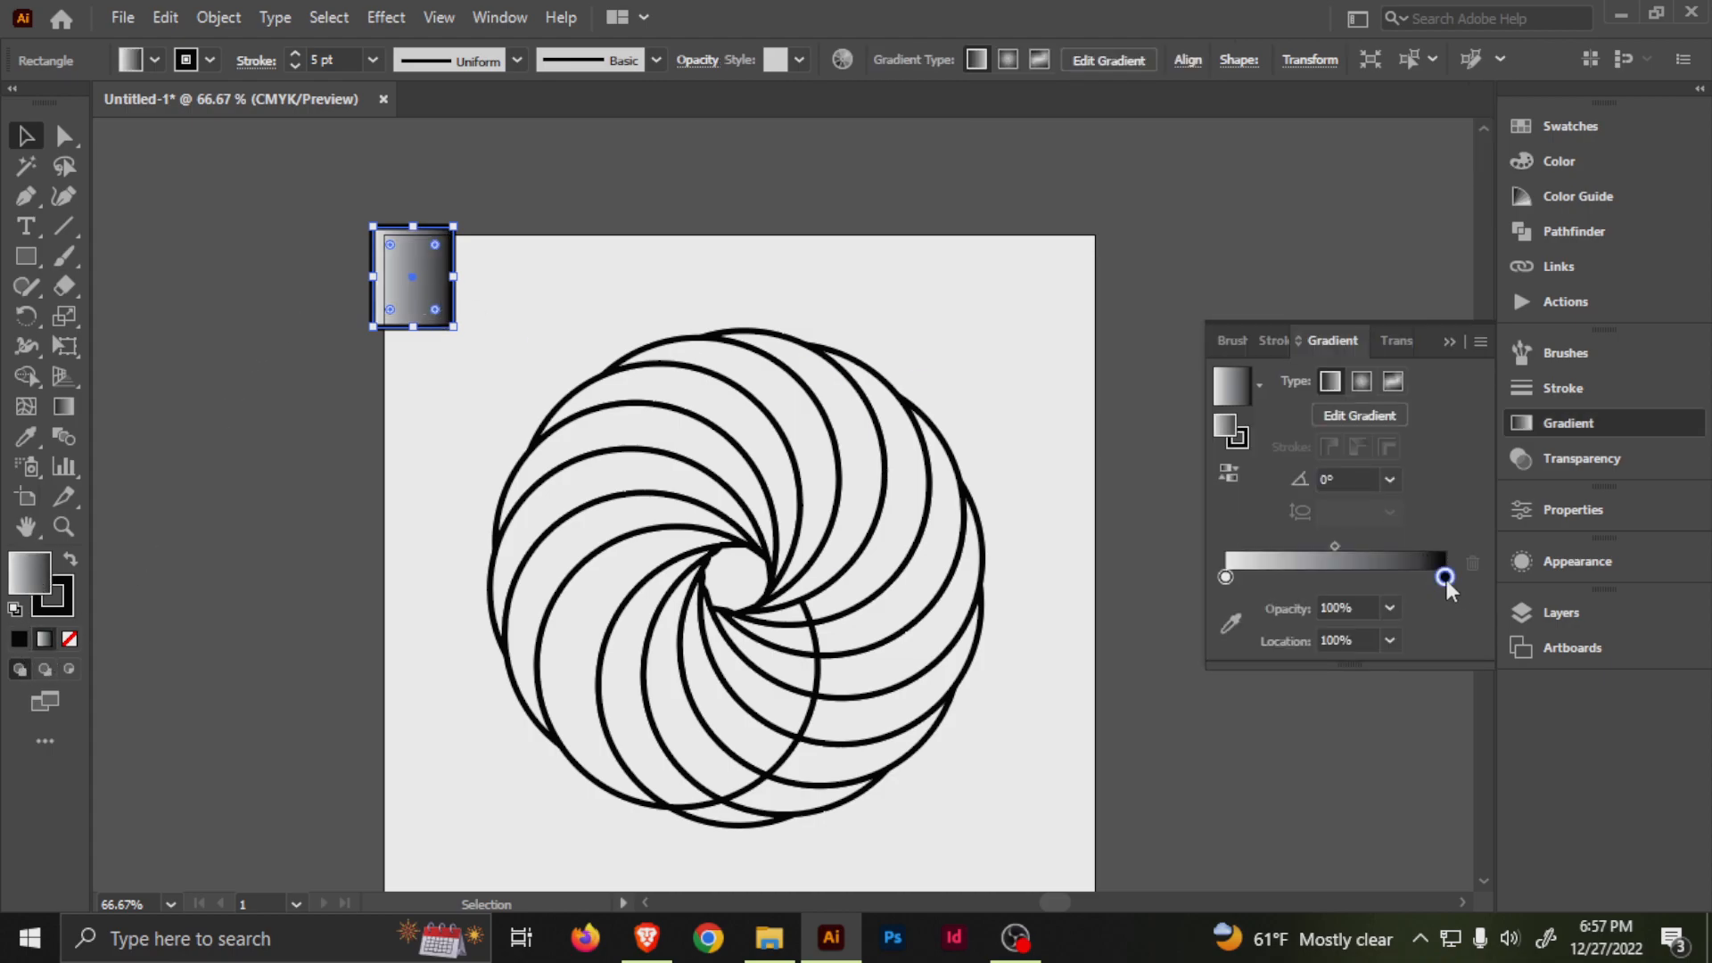
pyautogui.click(1282, 657)
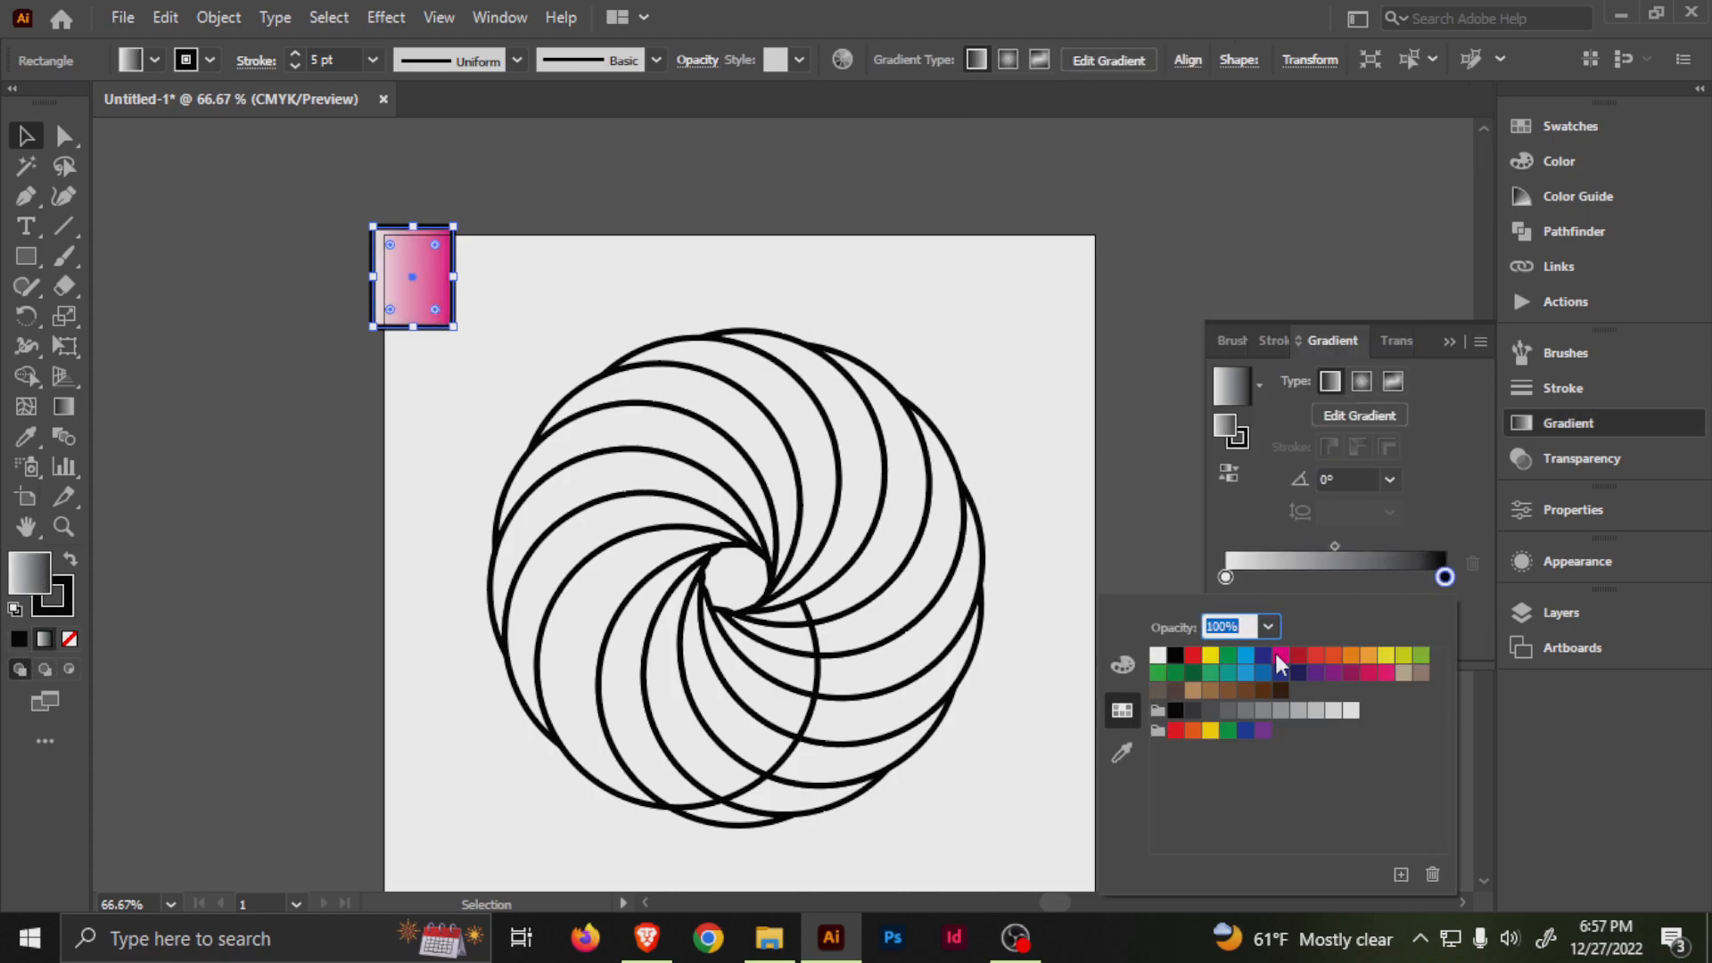
# Set the start stop of the small rectangle's gradient to yellow.
pyautogui.click(1225, 578)
pyautogui.doubleClick(1225, 578)
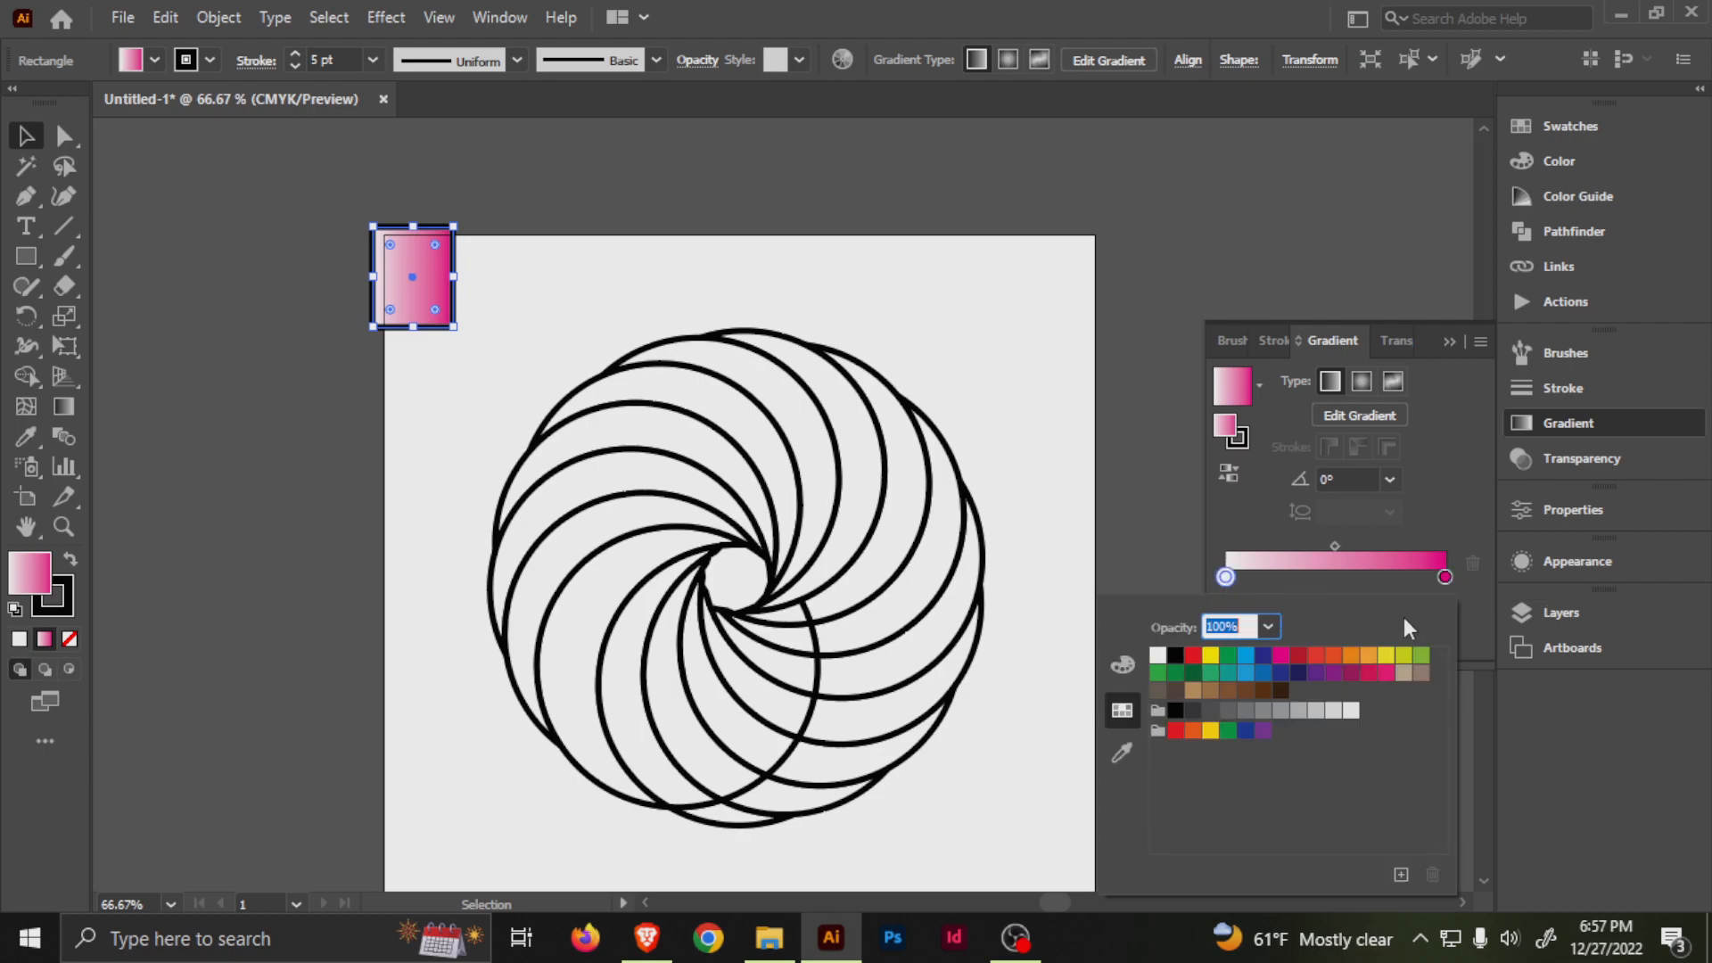
pyautogui.click(1210, 656)
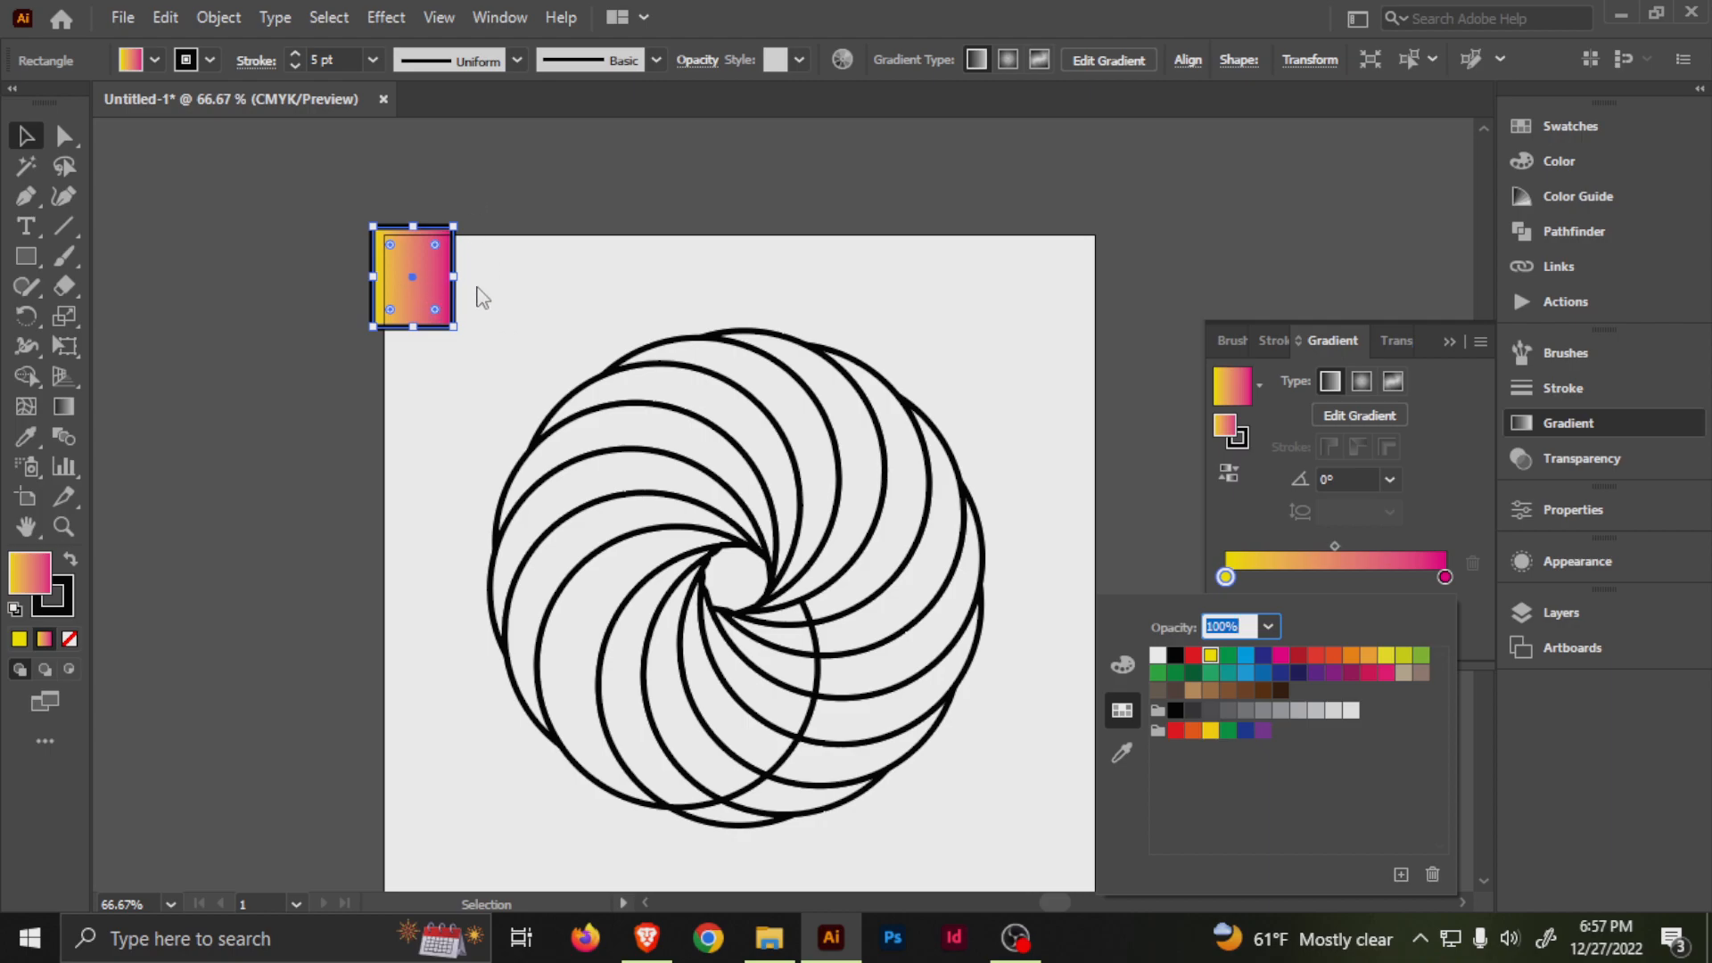
# Place a copy of the yellow-to-magenta rectangle to its right and recolour the copy's gradient from light green to dark green.
pyautogui.click(419, 278)
pyautogui.moveTo(434, 280); pyautogui.dragTo(540, 281)
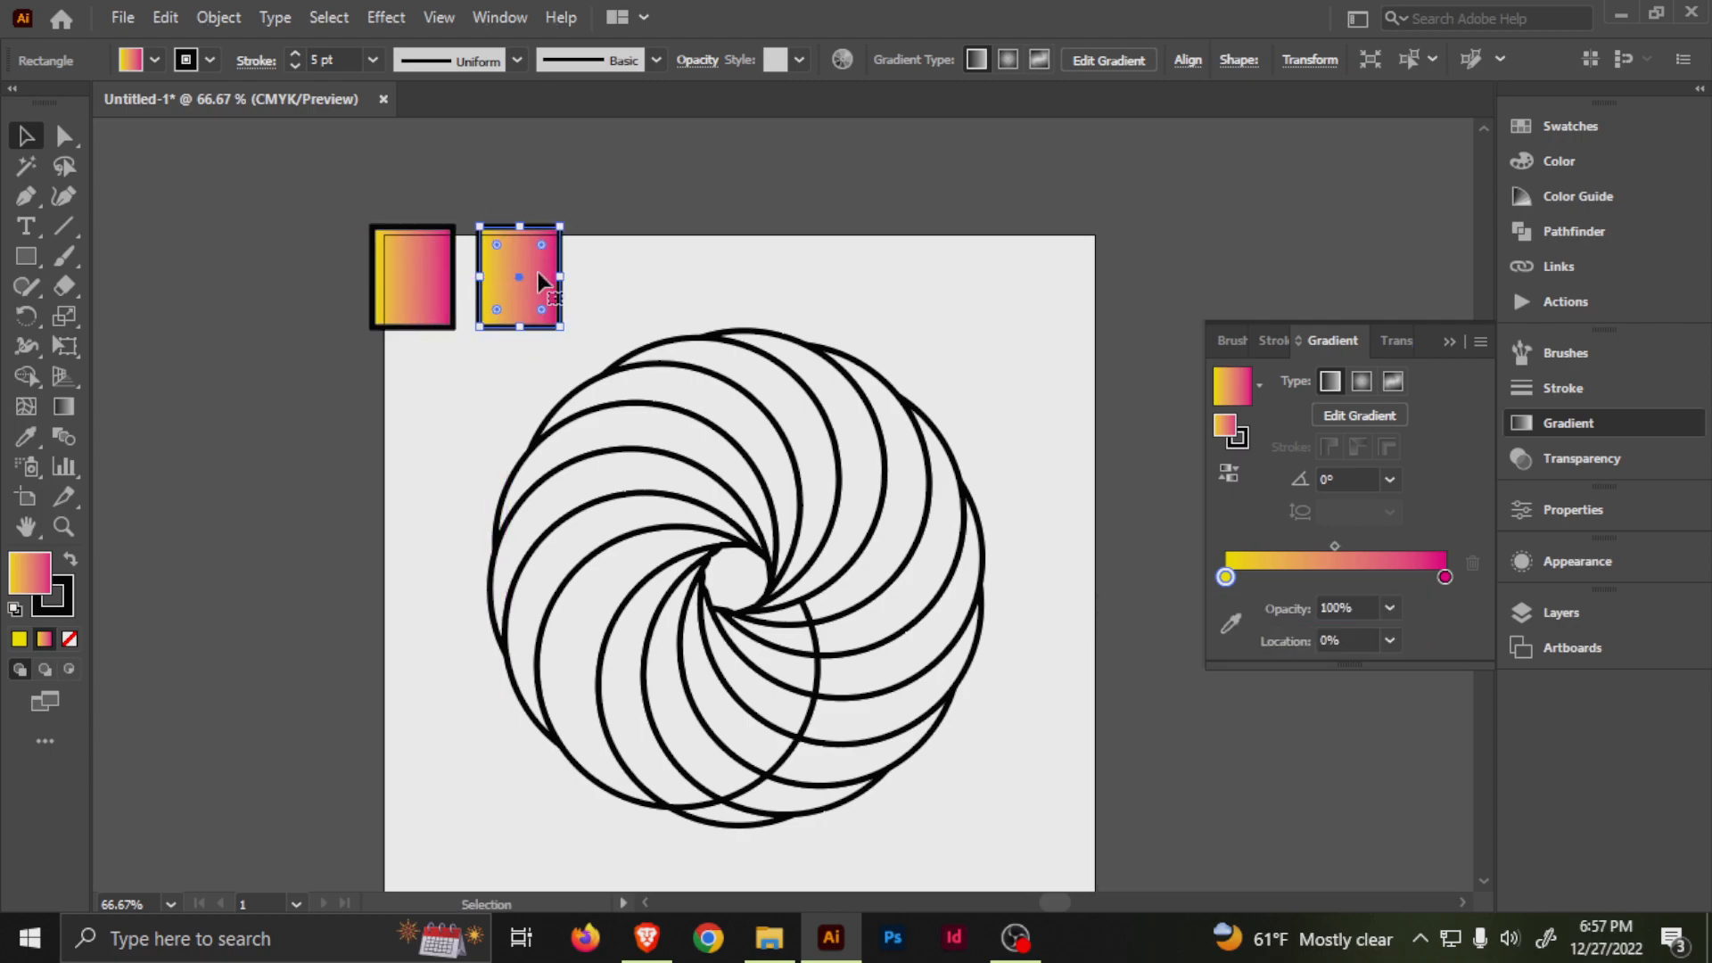
pyautogui.doubleClick(1227, 577)
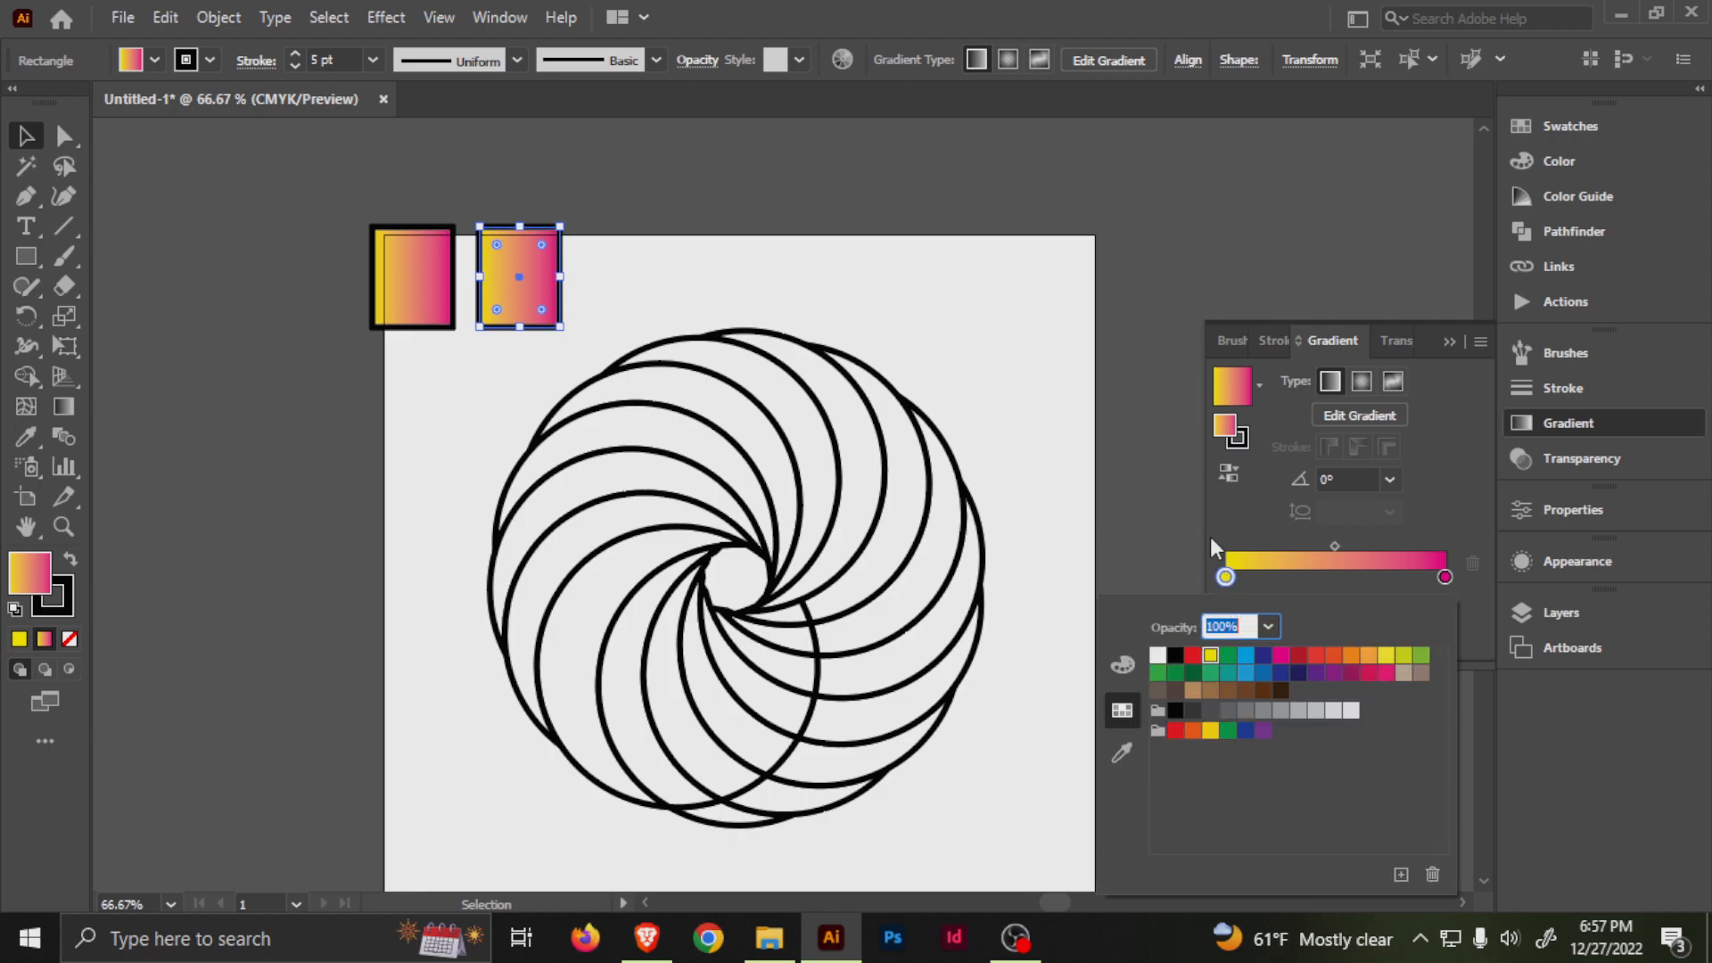
pyautogui.click(1229, 656)
pyautogui.click(1445, 576)
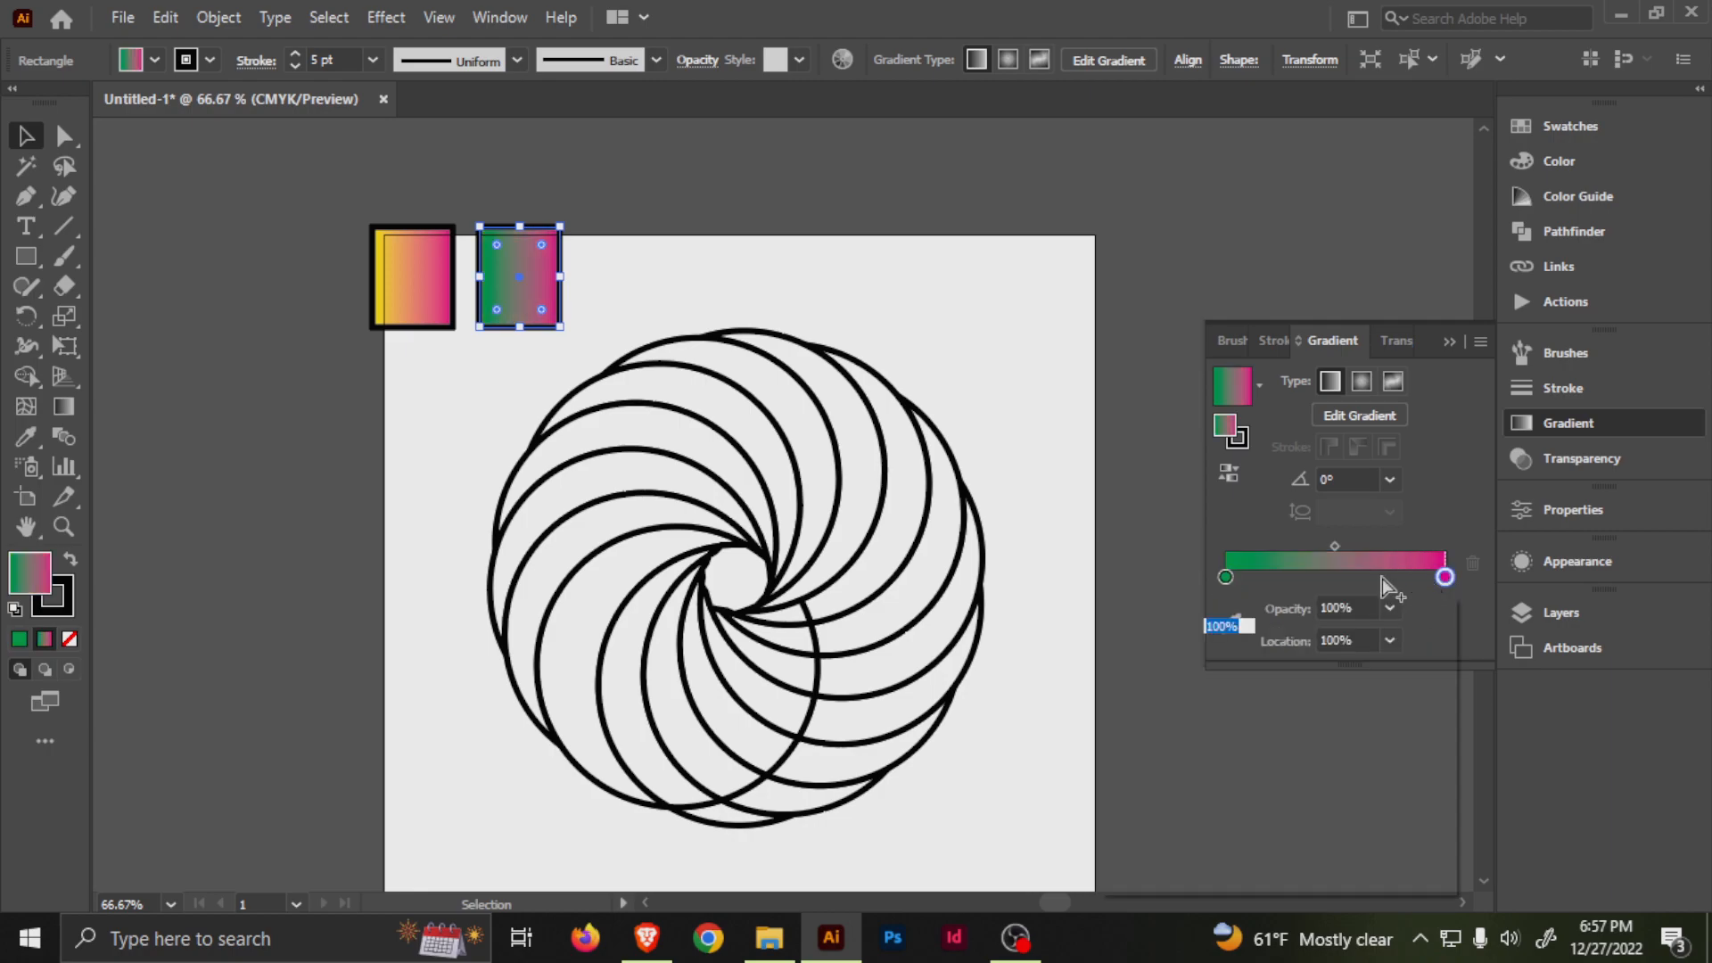
pyautogui.doubleClick(1445, 577)
pyautogui.click(1157, 671)
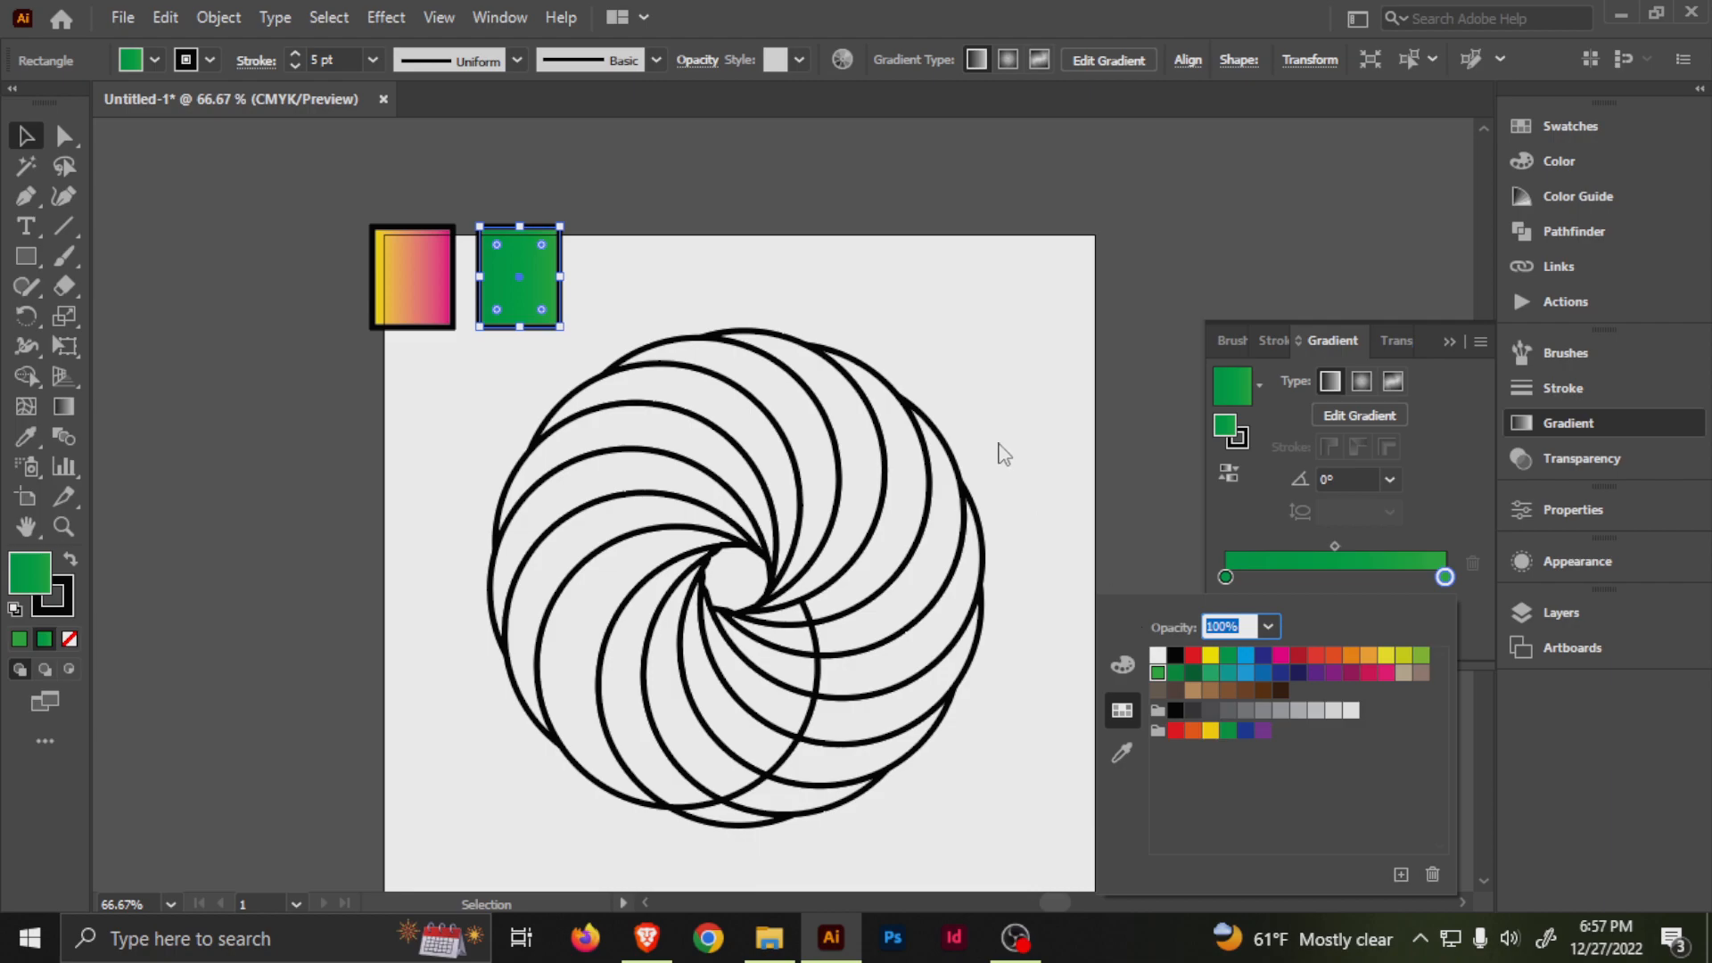
pyautogui.click(1193, 672)
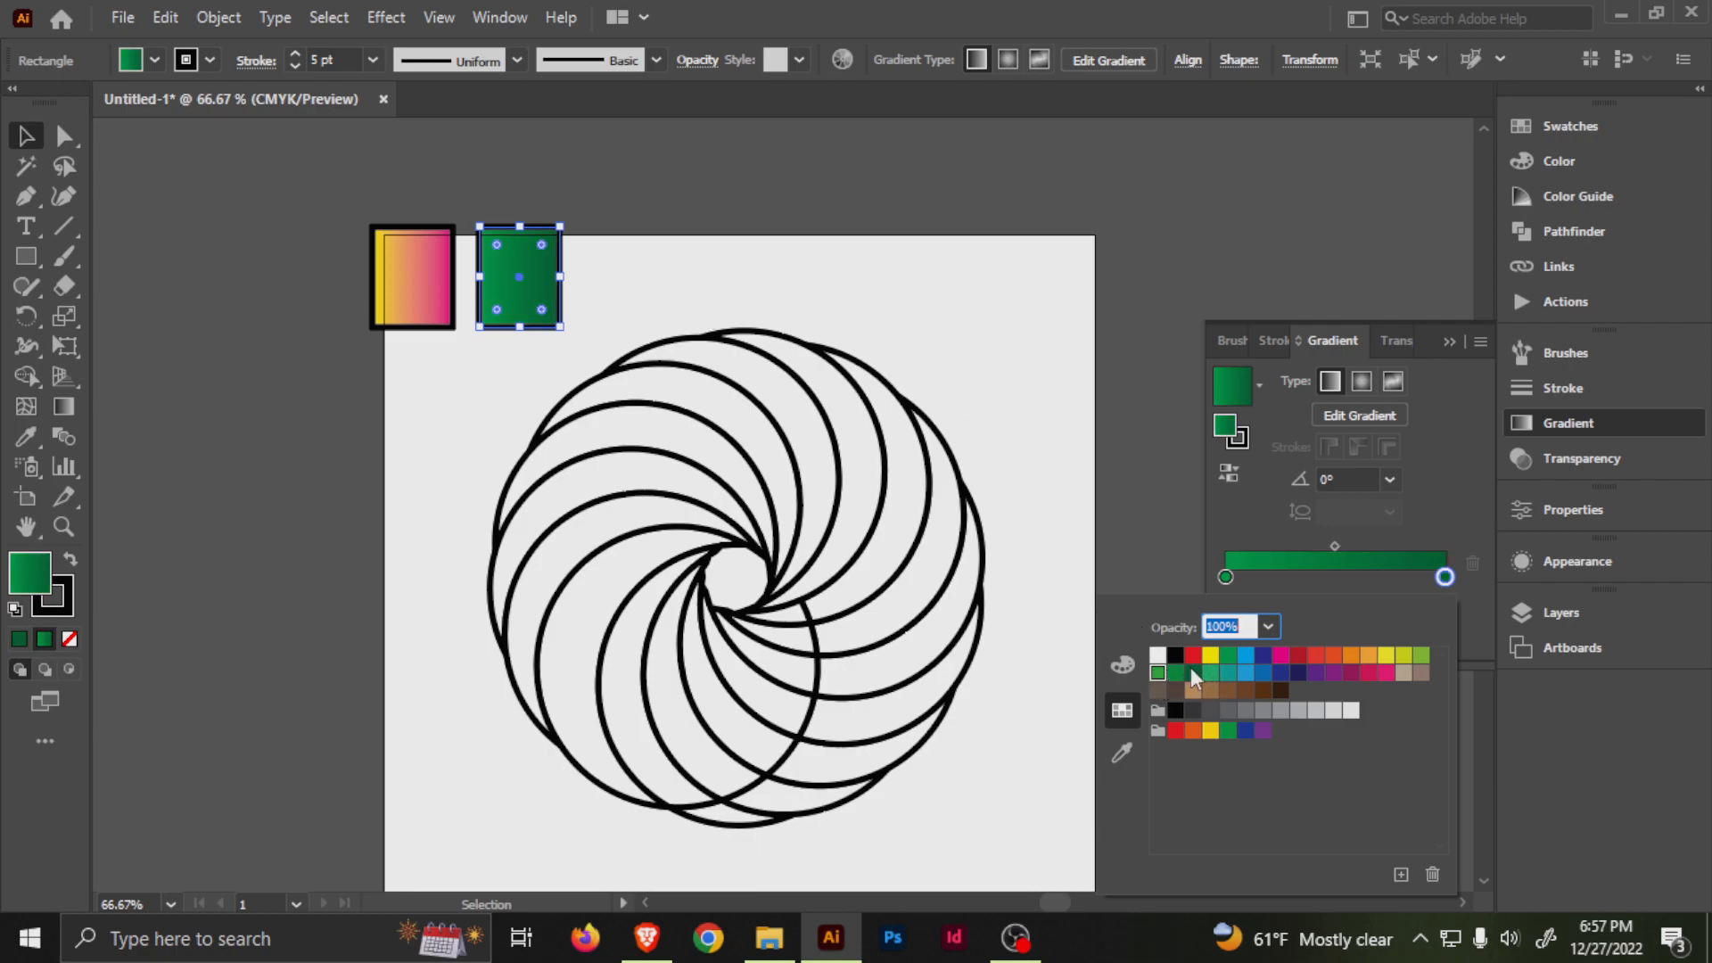
pyautogui.click(1227, 577)
pyautogui.doubleClick(1226, 577)
pyautogui.click(1159, 673)
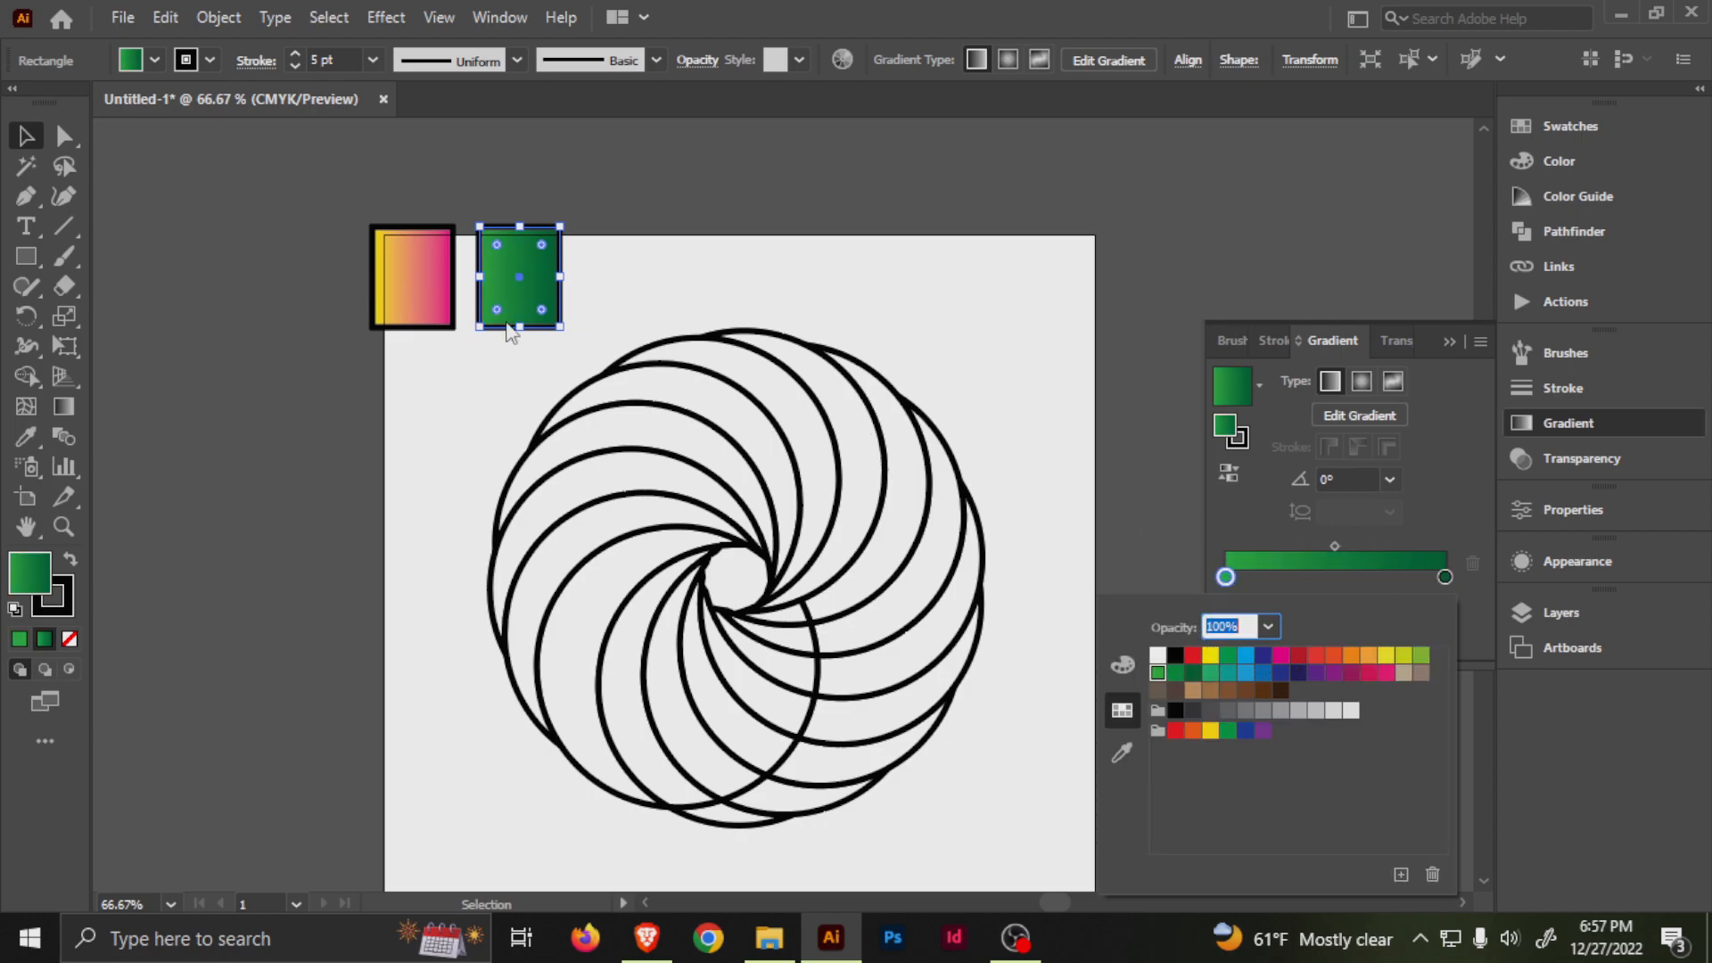
# Place a copy of the green rectangle to its right, recolour its gradient from red to pink, and deselect it.
pyautogui.click(527, 275)
pyautogui.moveTo(538, 274); pyautogui.dragTo(648, 274)
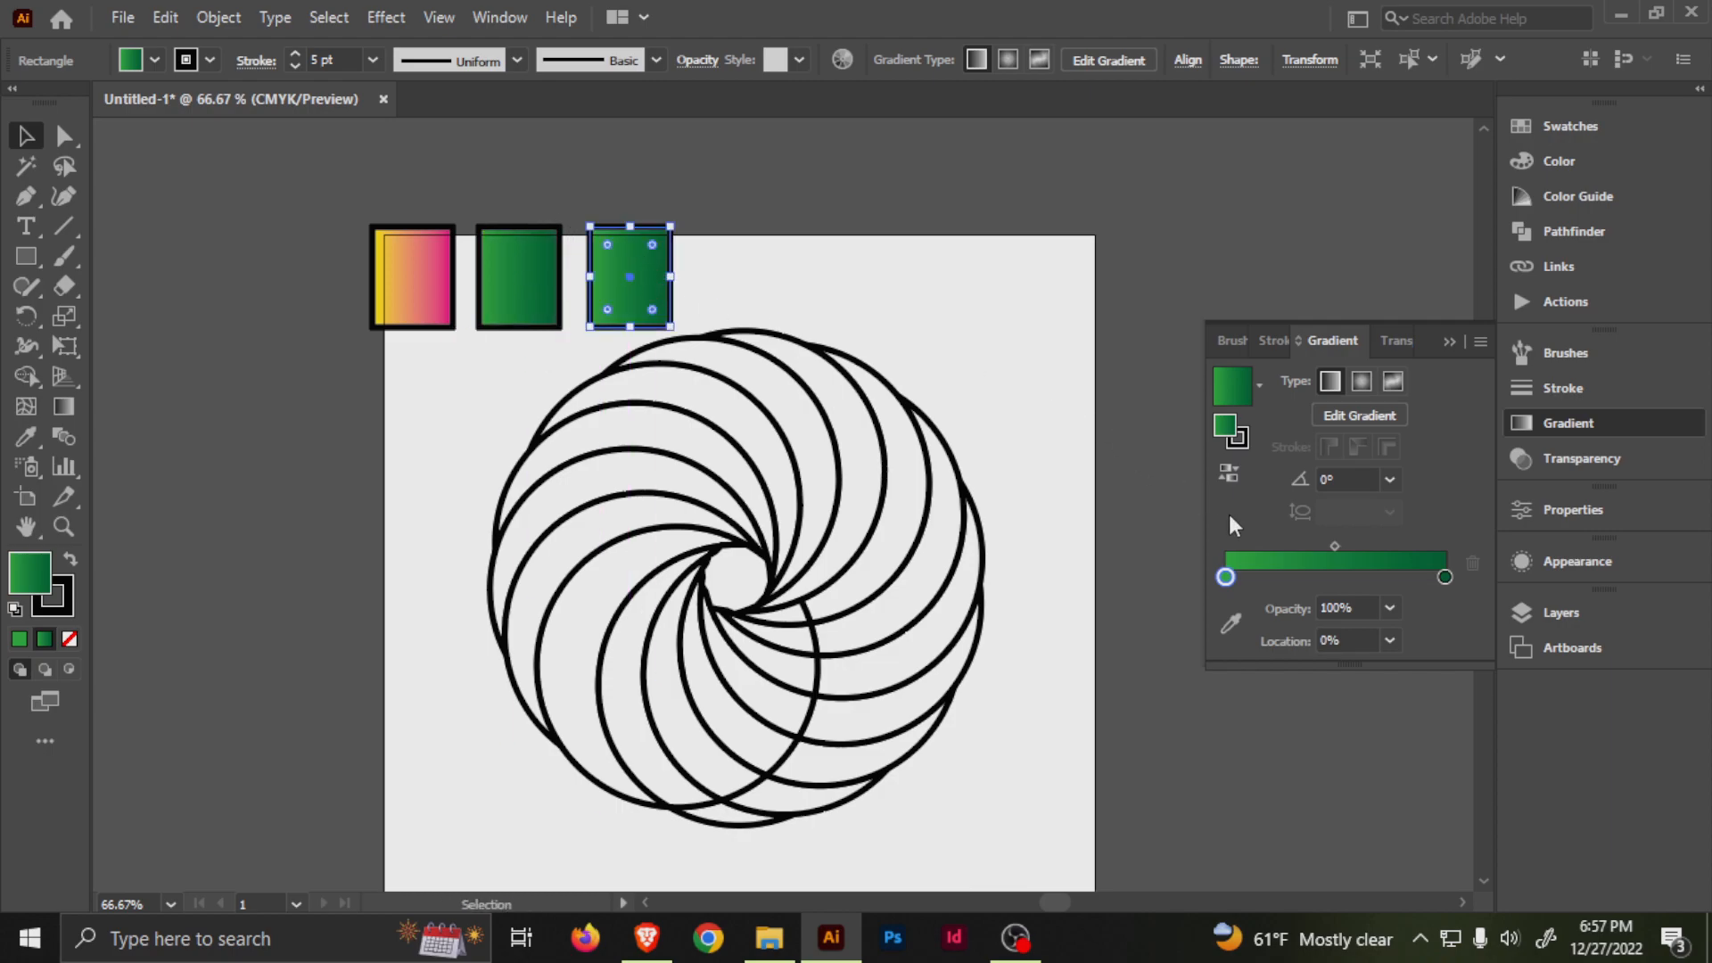
pyautogui.doubleClick(1445, 577)
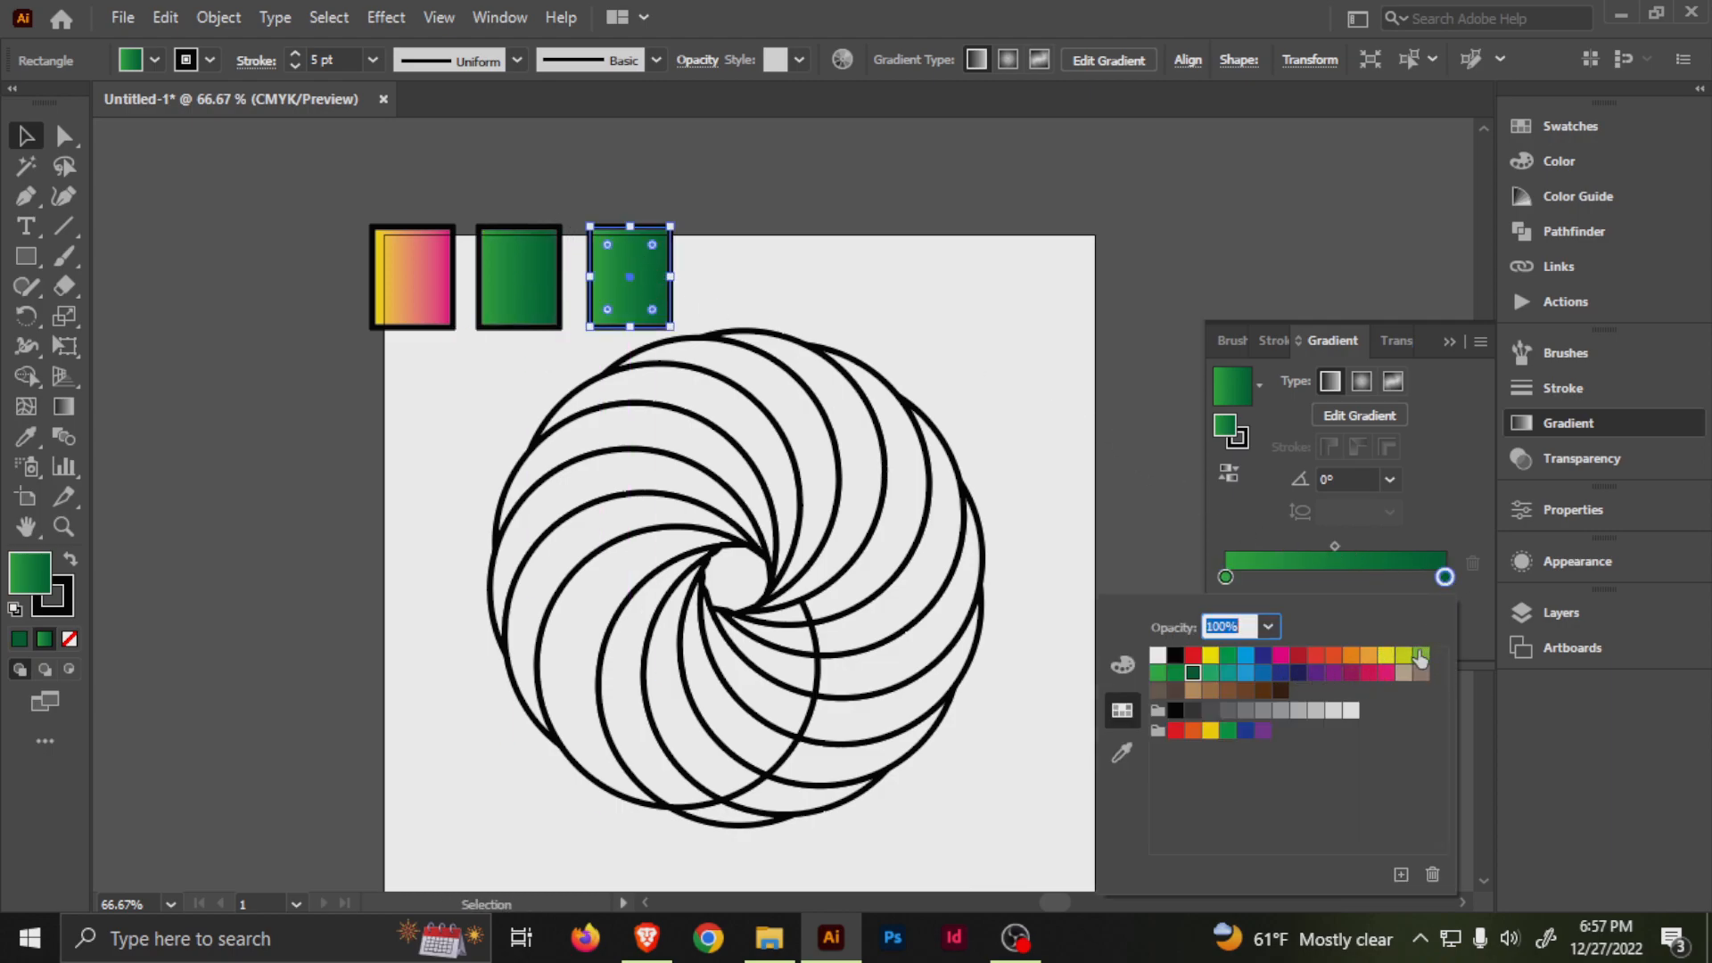
pyautogui.click(1389, 680)
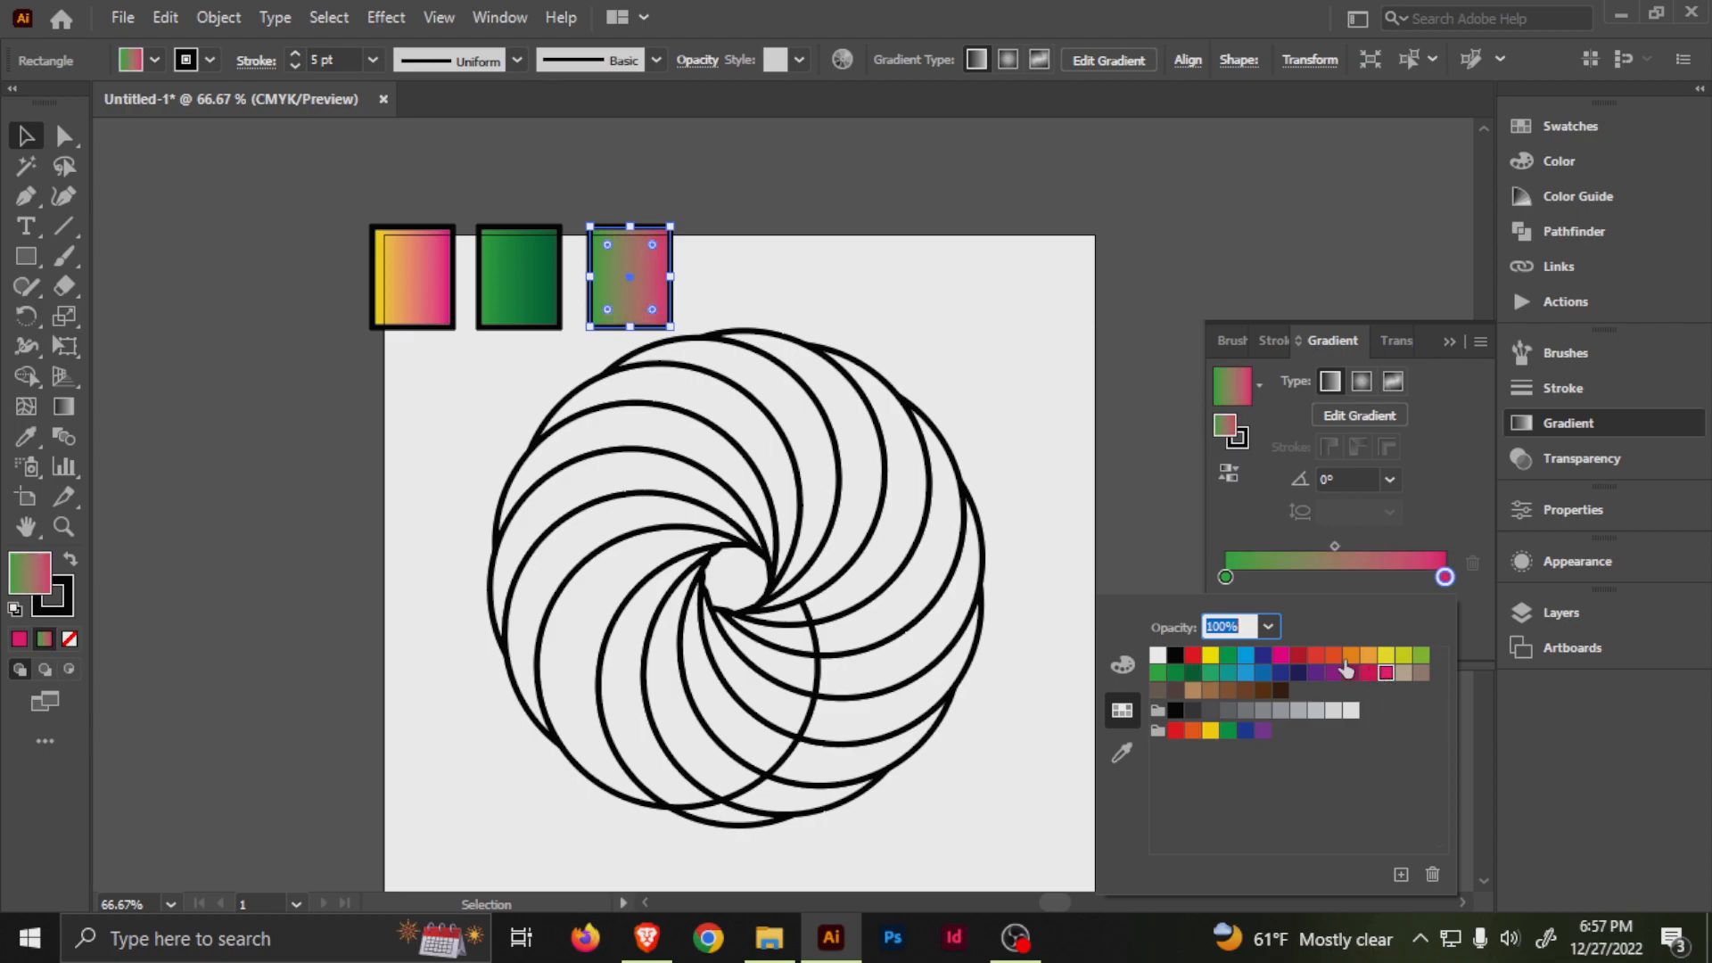
pyautogui.click(1226, 577)
pyautogui.doubleClick(1225, 577)
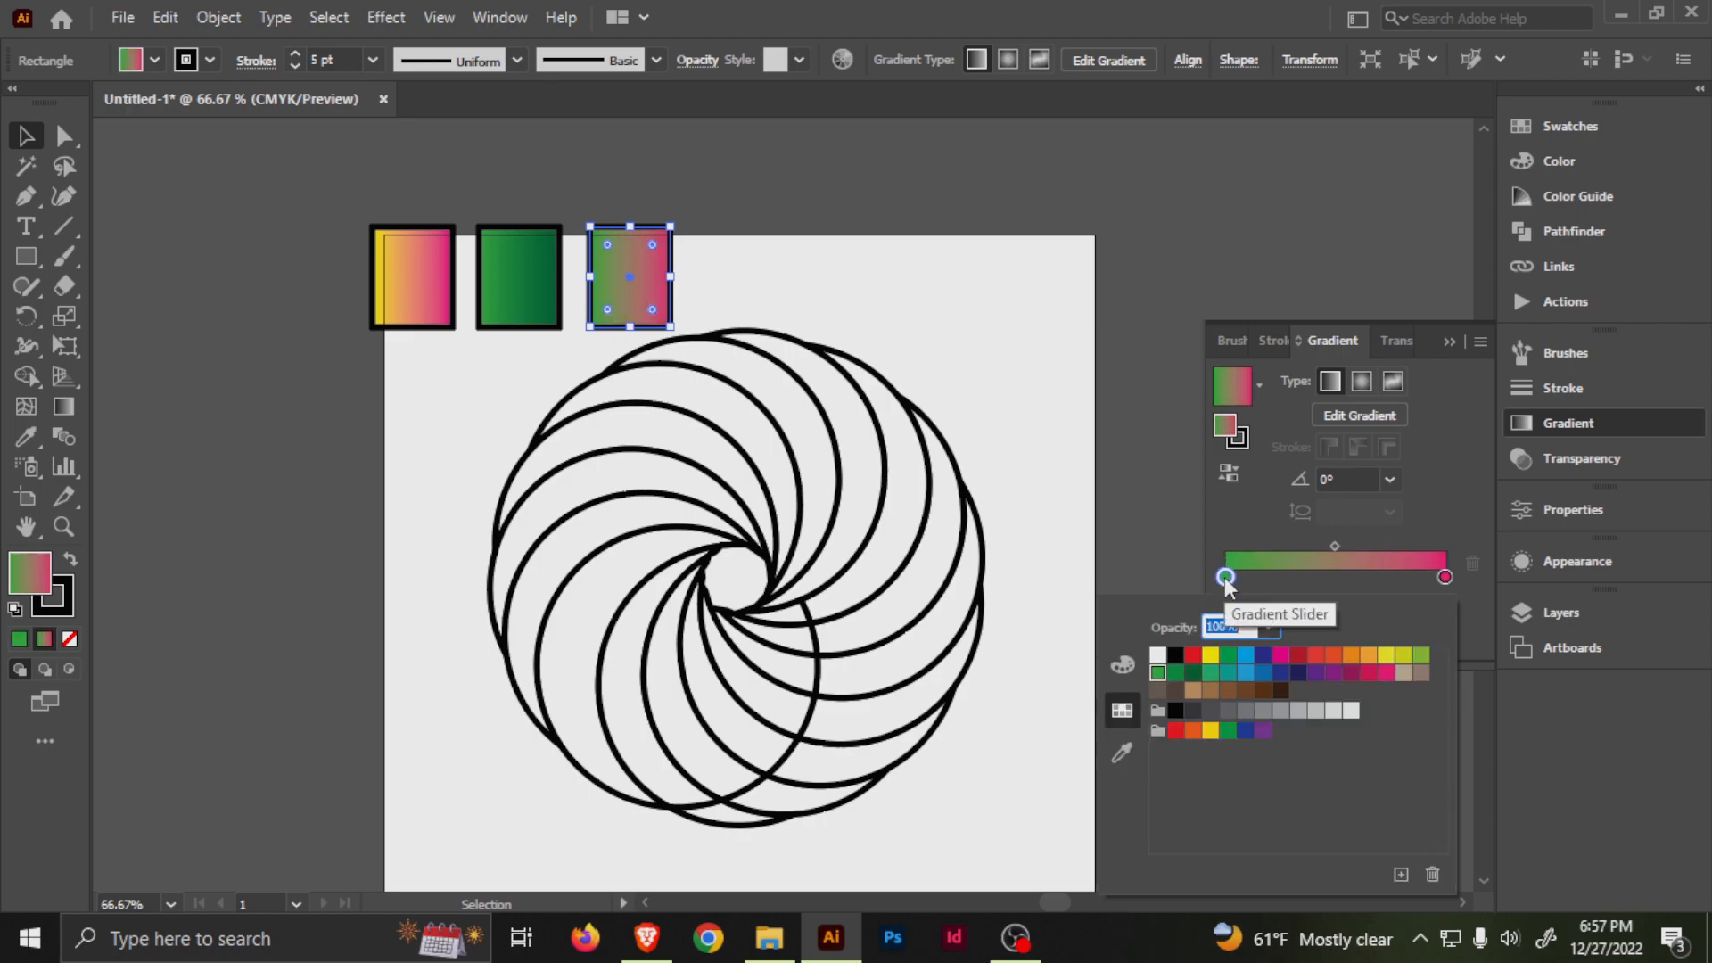
pyautogui.click(1193, 655)
pyautogui.click(922, 292)
pyautogui.moveTo(909, 385); pyautogui.dragTo(882, 320)
pyautogui.click(912, 294)
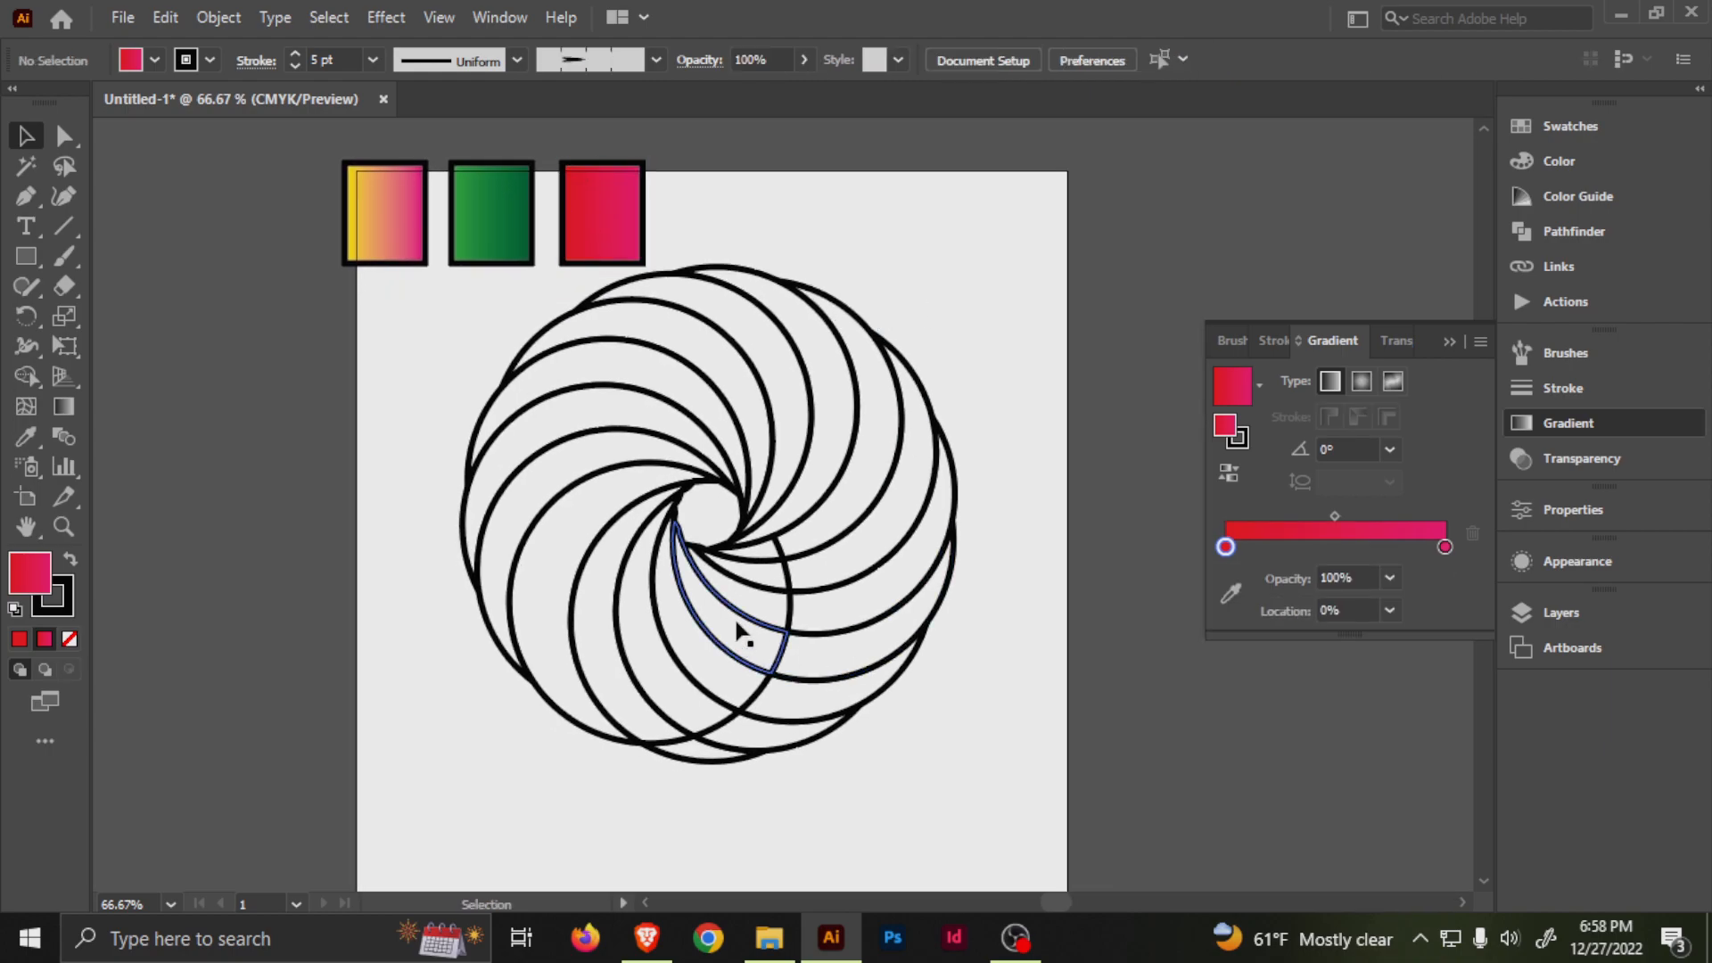
# Move the small round shape out of the swirl's centre and delete it.
pyautogui.click(713, 532)
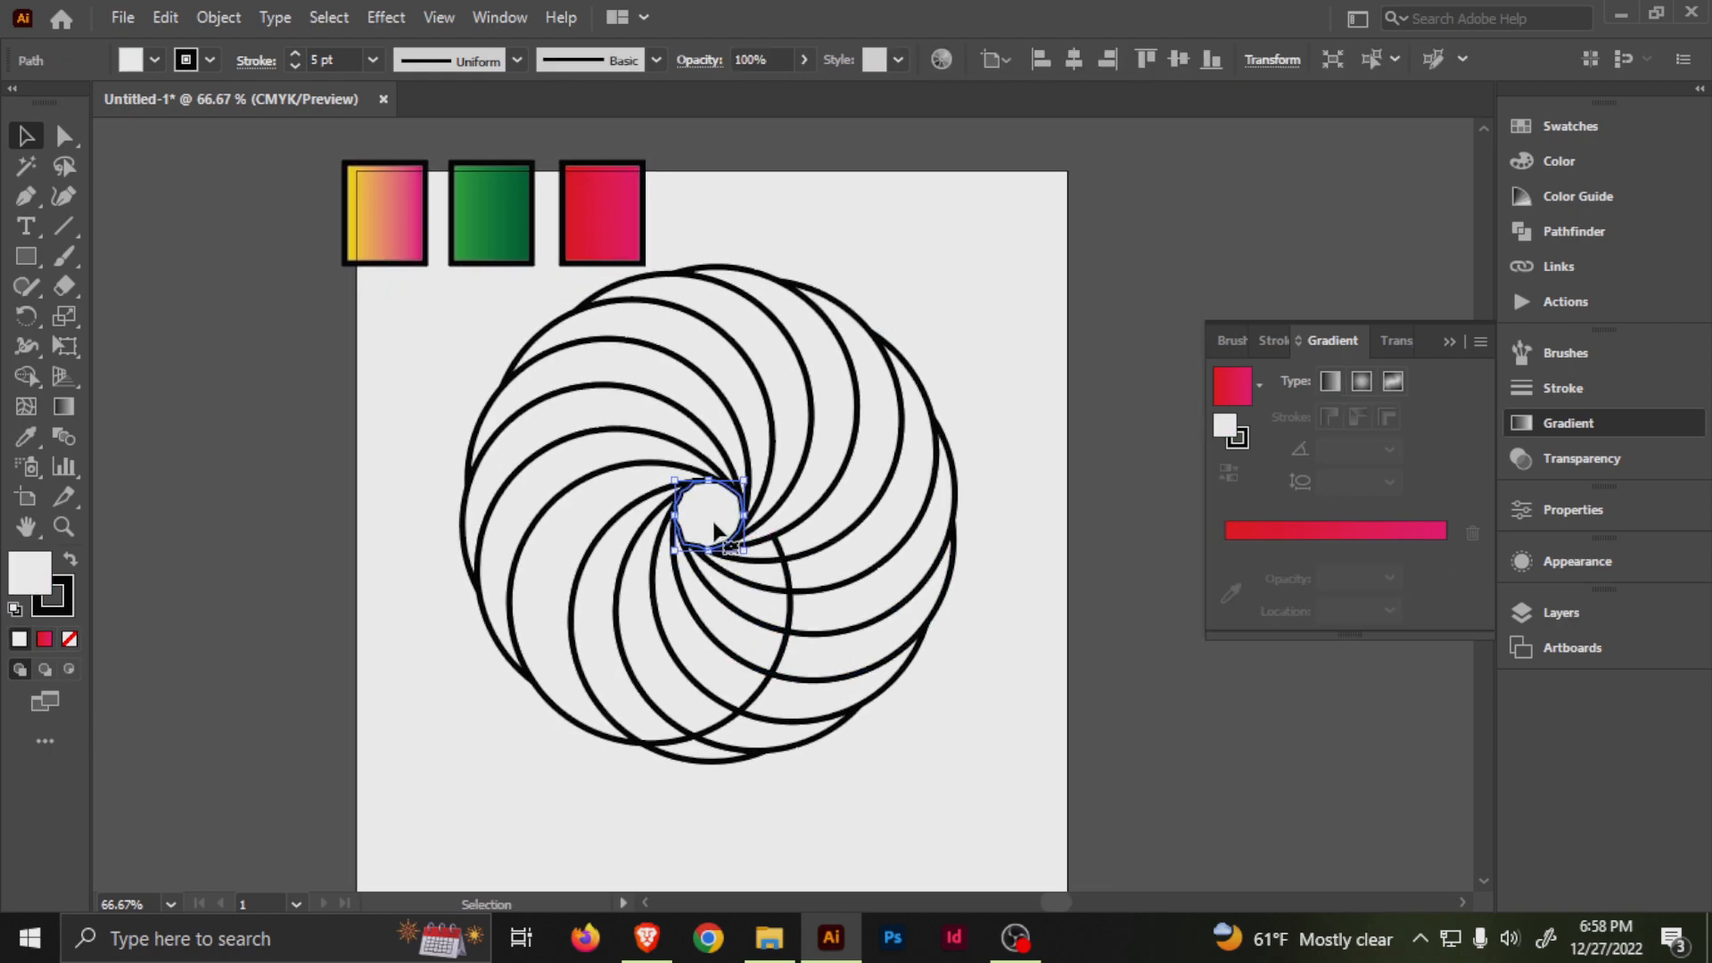
pyautogui.moveTo(713, 504); pyautogui.dragTo(1019, 366)
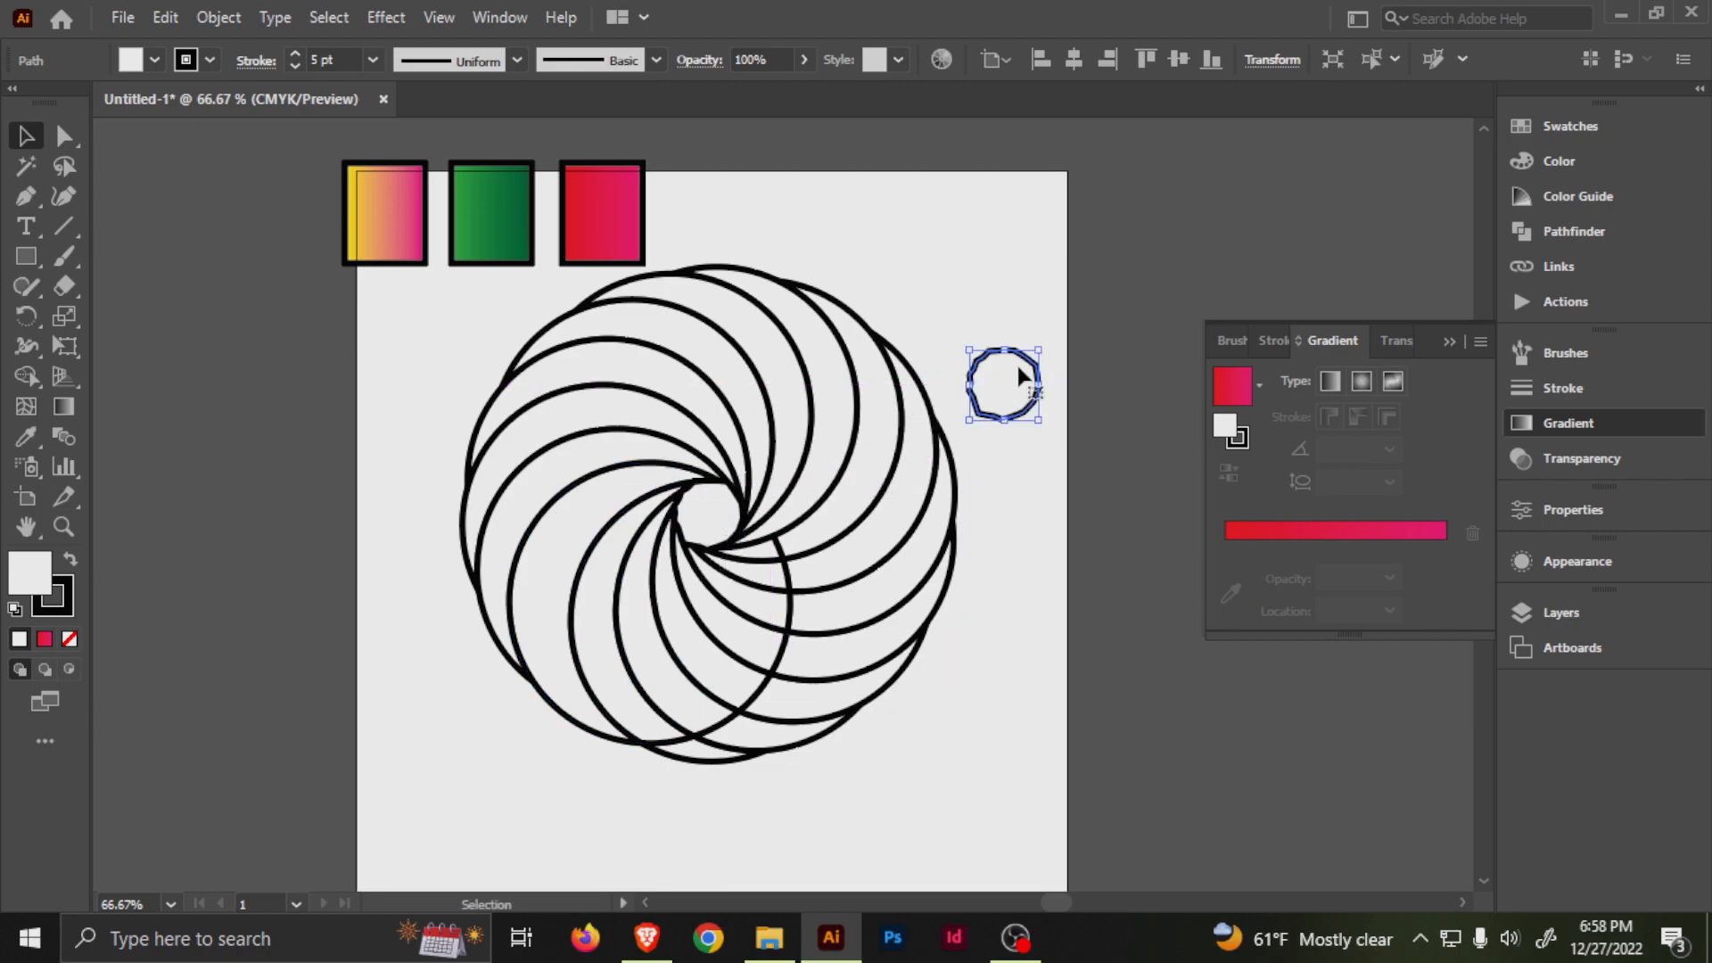
pyautogui.press('Delete')
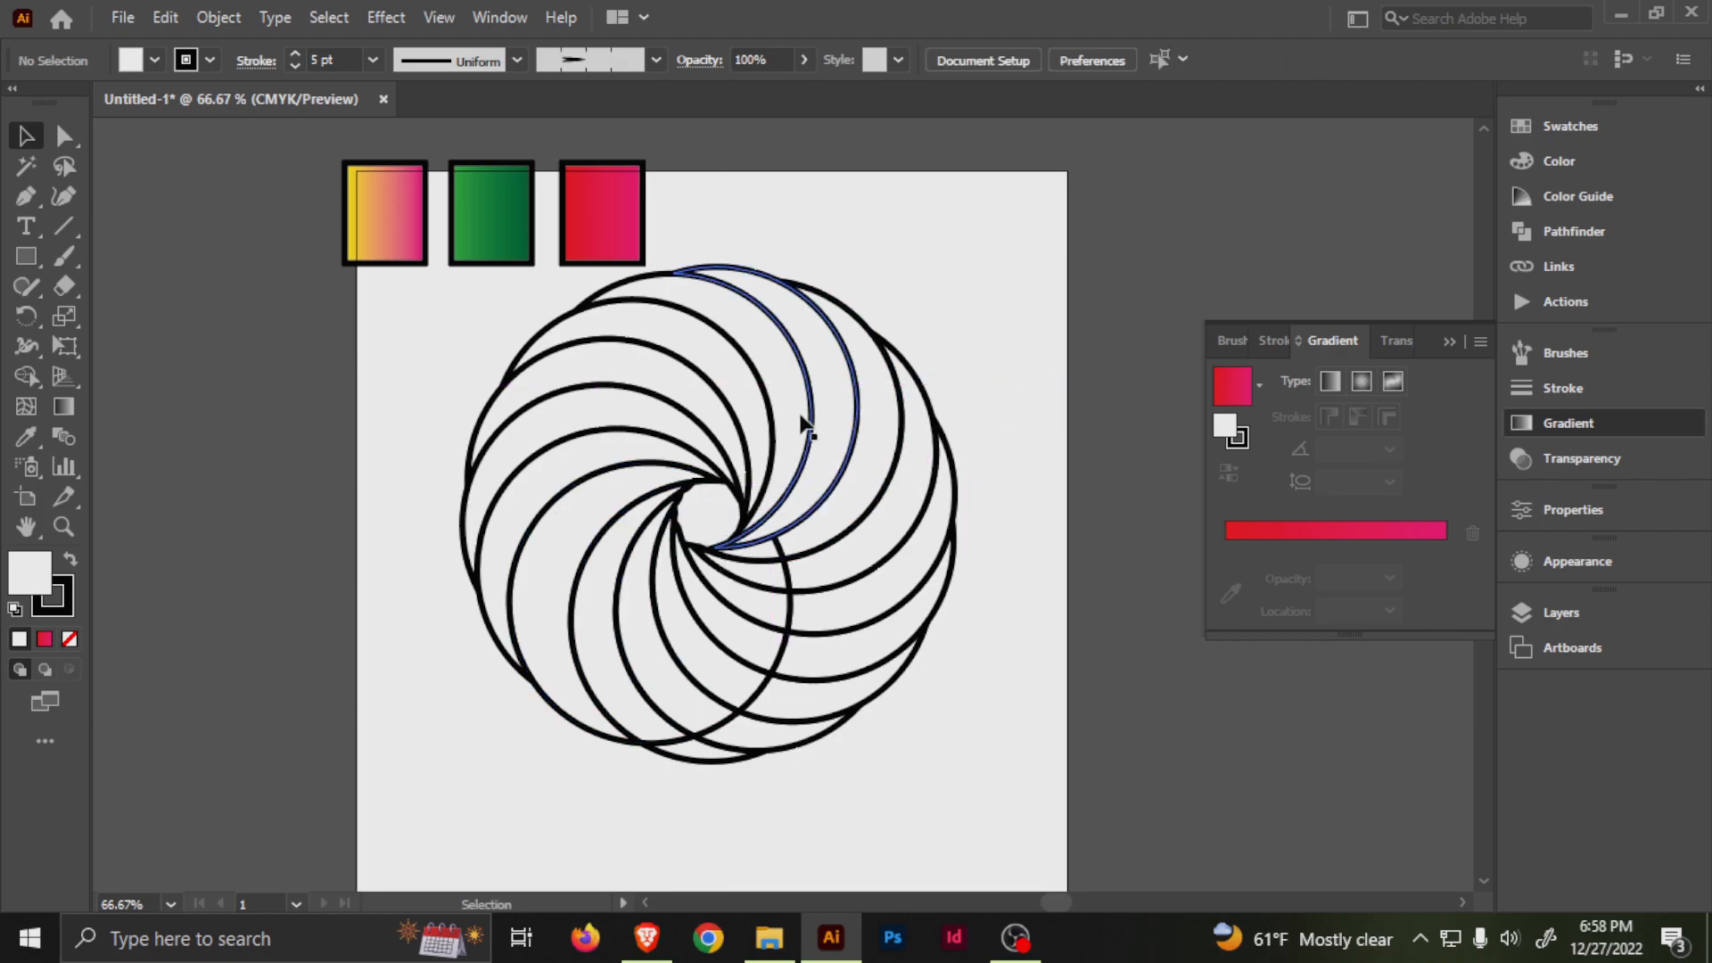
# Fill every other segment around the swirl with the green gradient sampled from the middle rectangle, and deselect them.
pyautogui.click(751, 563)
pyautogui.keyDown('shift'); pyautogui.click(750, 615); pyautogui.keyUp('shift')
pyautogui.keyDown('shift'); pyautogui.click(709, 667); pyautogui.keyUp('shift')
pyautogui.keyDown('shift'); pyautogui.click(598, 642); pyautogui.keyUp('shift')
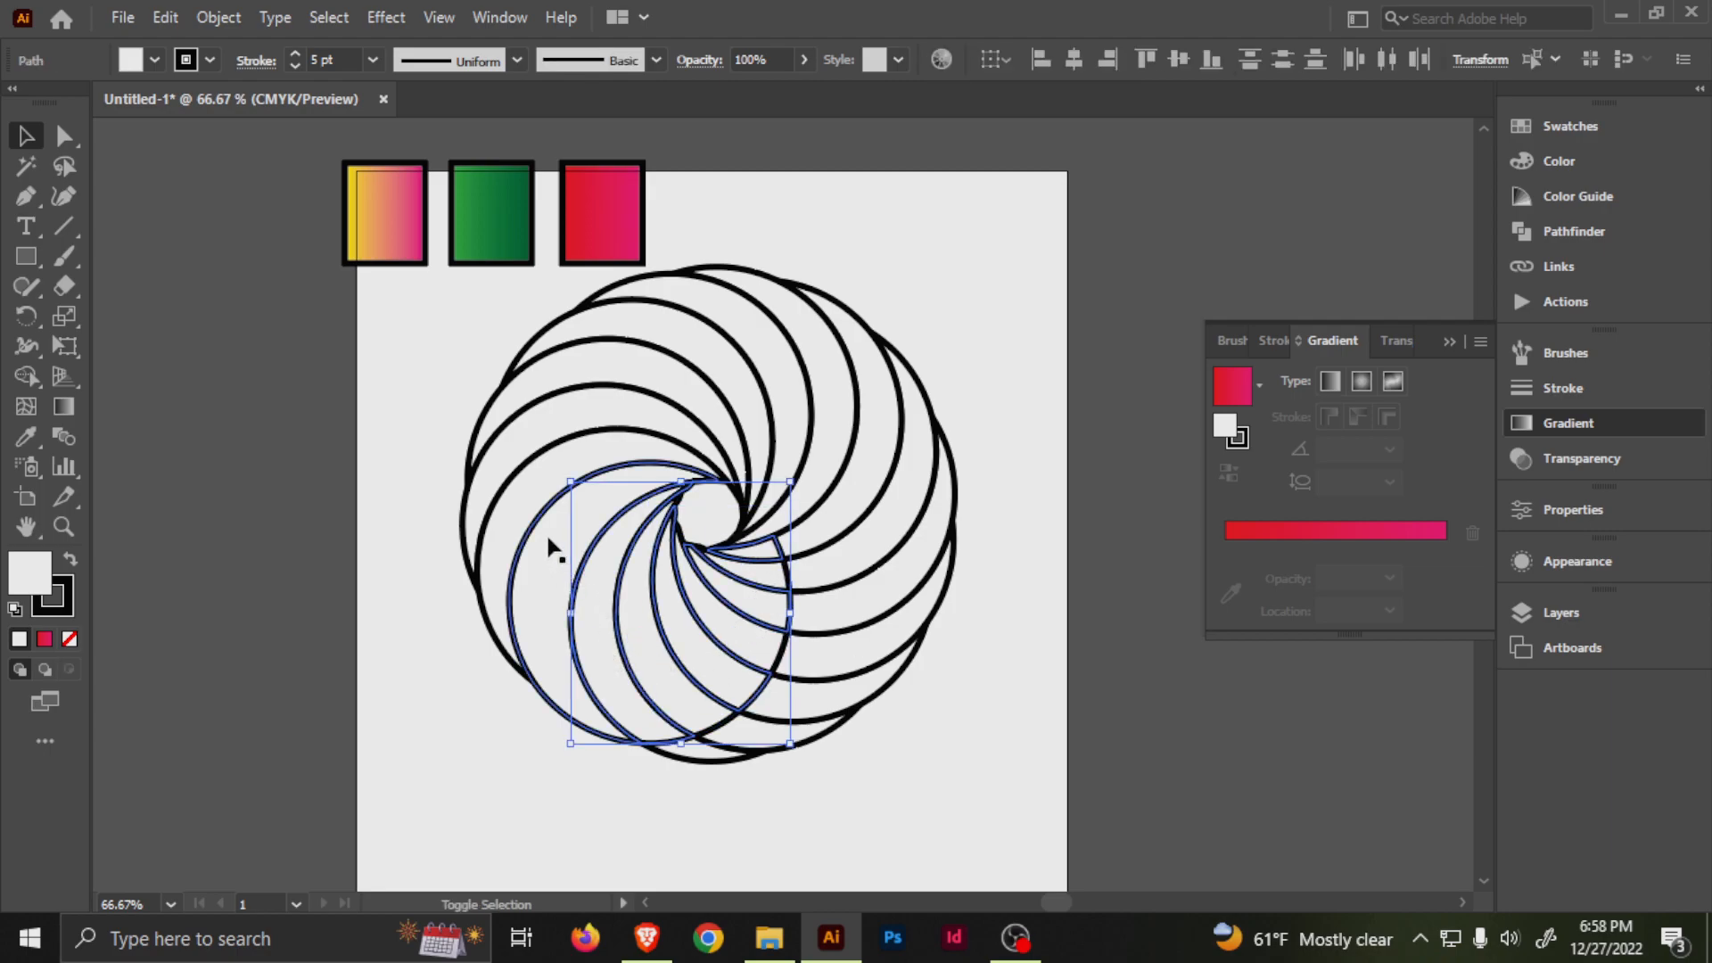
pyautogui.keyDown('shift'); pyautogui.click(522, 519); pyautogui.keyUp('shift')
pyautogui.keyDown('shift'); pyautogui.click(570, 379); pyautogui.keyUp('shift')
pyautogui.keyDown('shift'); pyautogui.click(758, 308); pyautogui.keyUp('shift')
pyautogui.keyDown('shift'); pyautogui.click(906, 442); pyautogui.keyUp('shift')
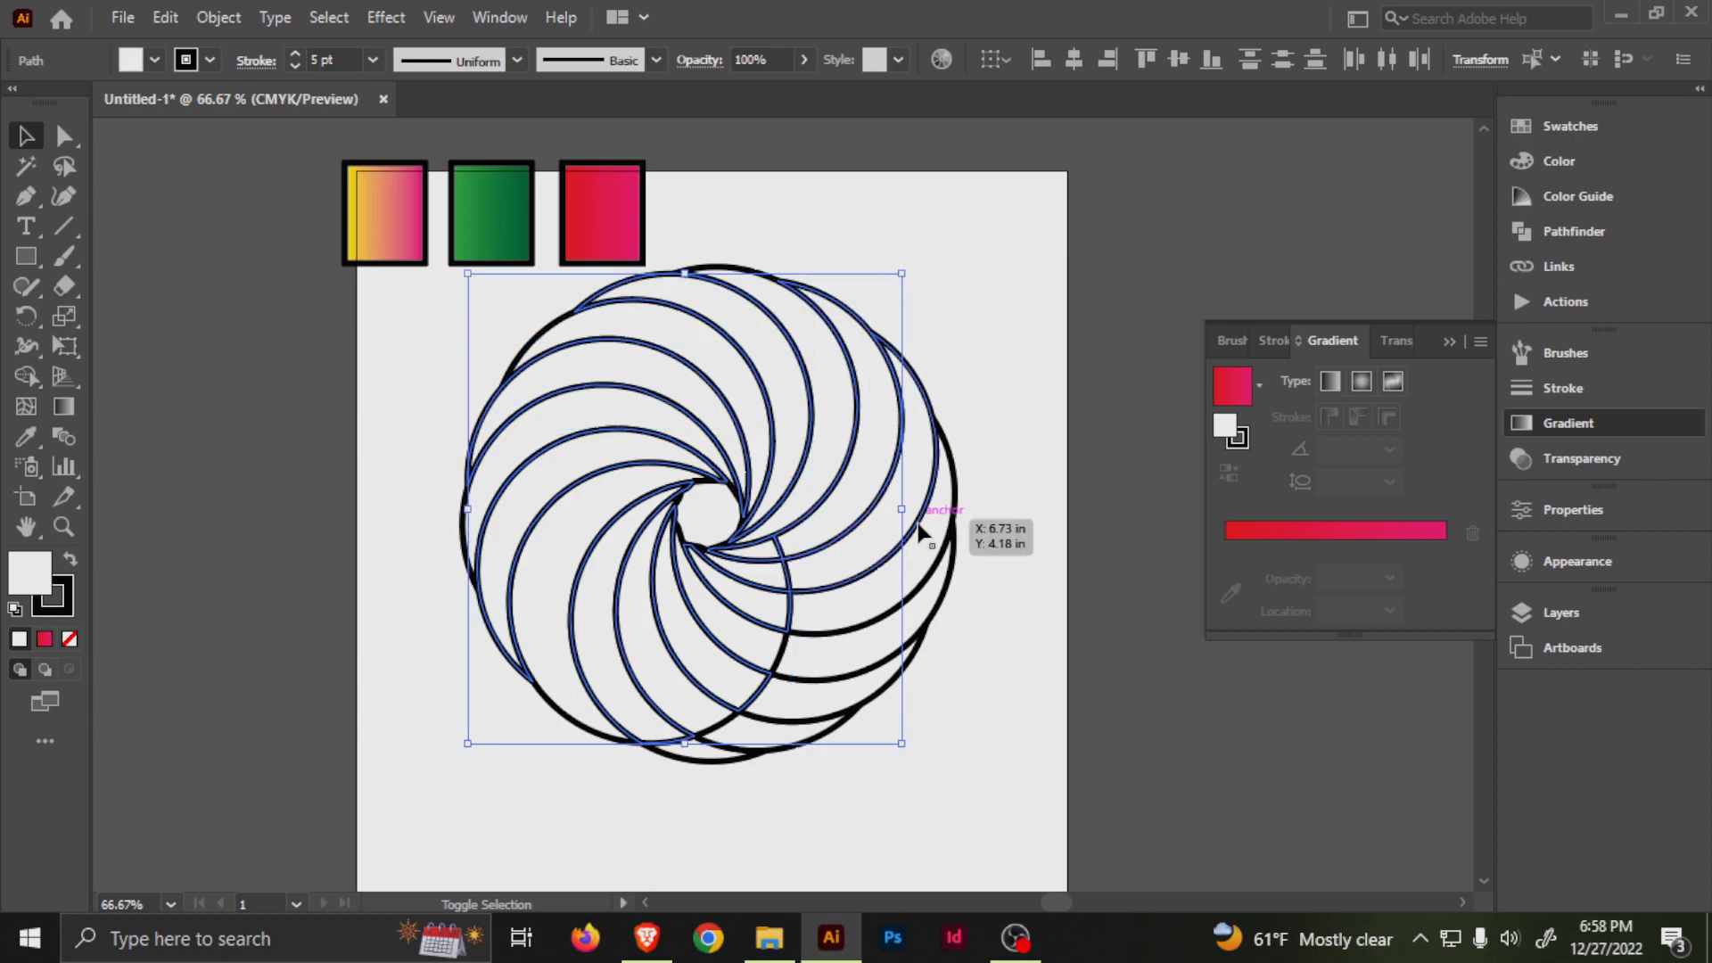
pyautogui.keyDown('shift'); pyautogui.click(921, 570); pyautogui.keyUp('shift')
pyautogui.keyDown('shift'); pyautogui.click(826, 702); pyautogui.keyUp('shift')
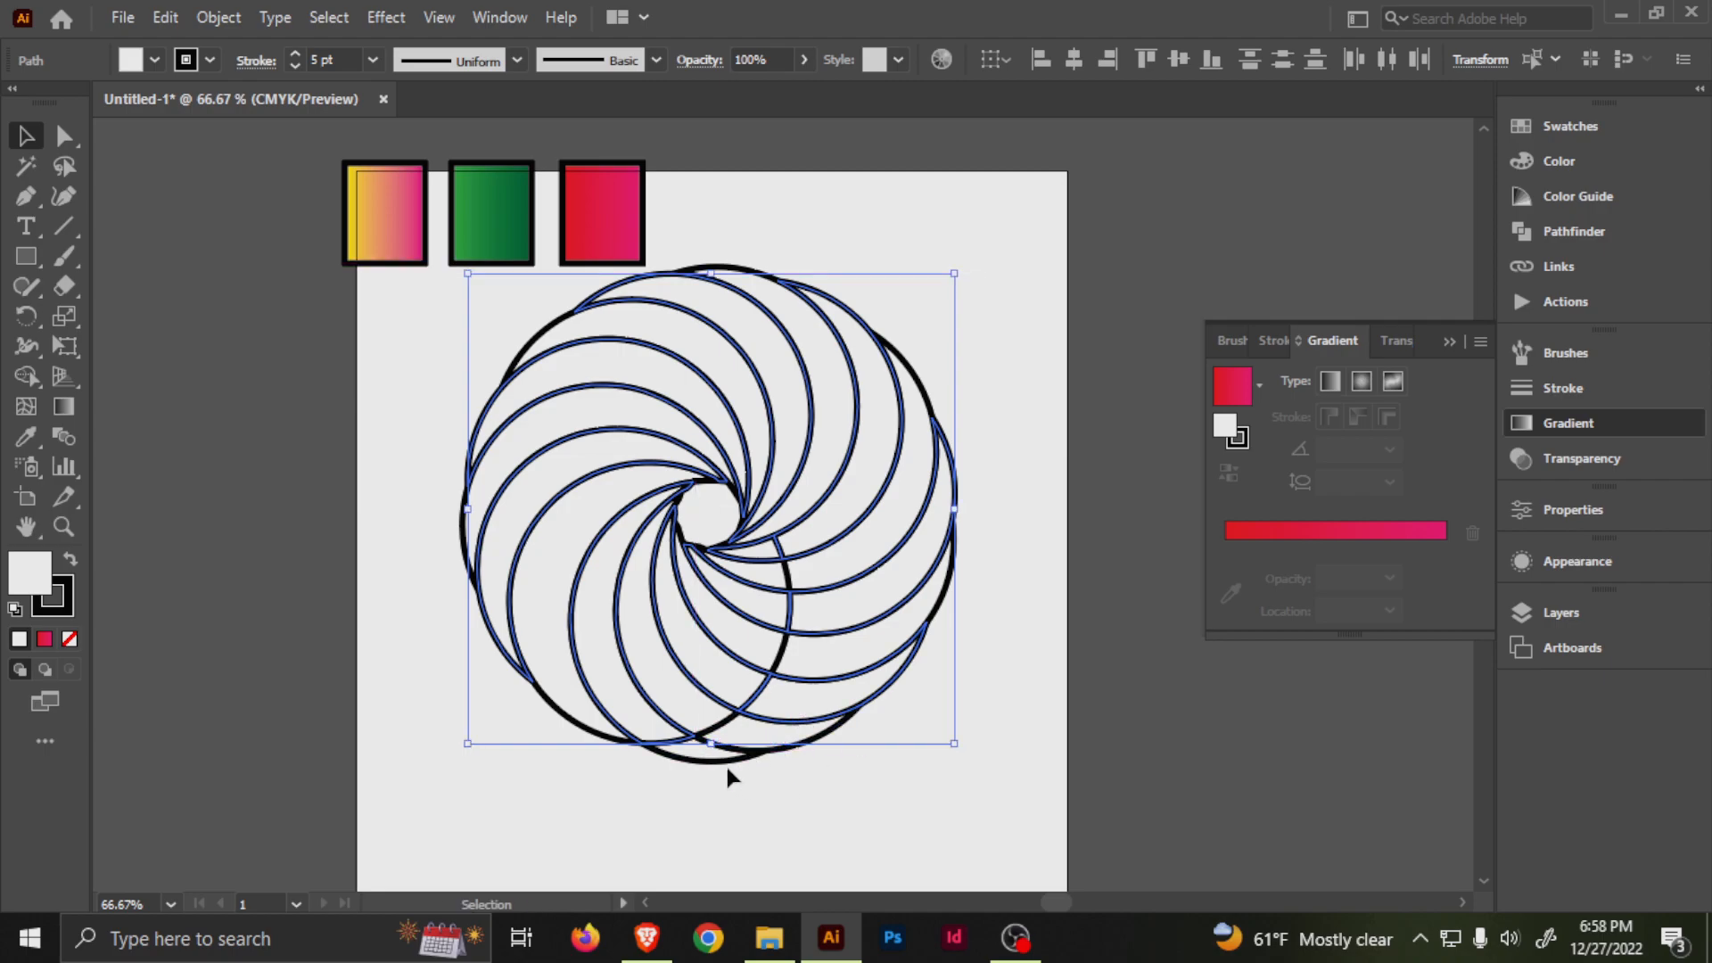
pyautogui.scroll(1, 732, 771)
pyautogui.keyDown('shift'); pyautogui.click(664, 752); pyautogui.keyUp('shift')
pyautogui.scroll(-1, 734, 672)
pyautogui.scroll(6, 723, 589)
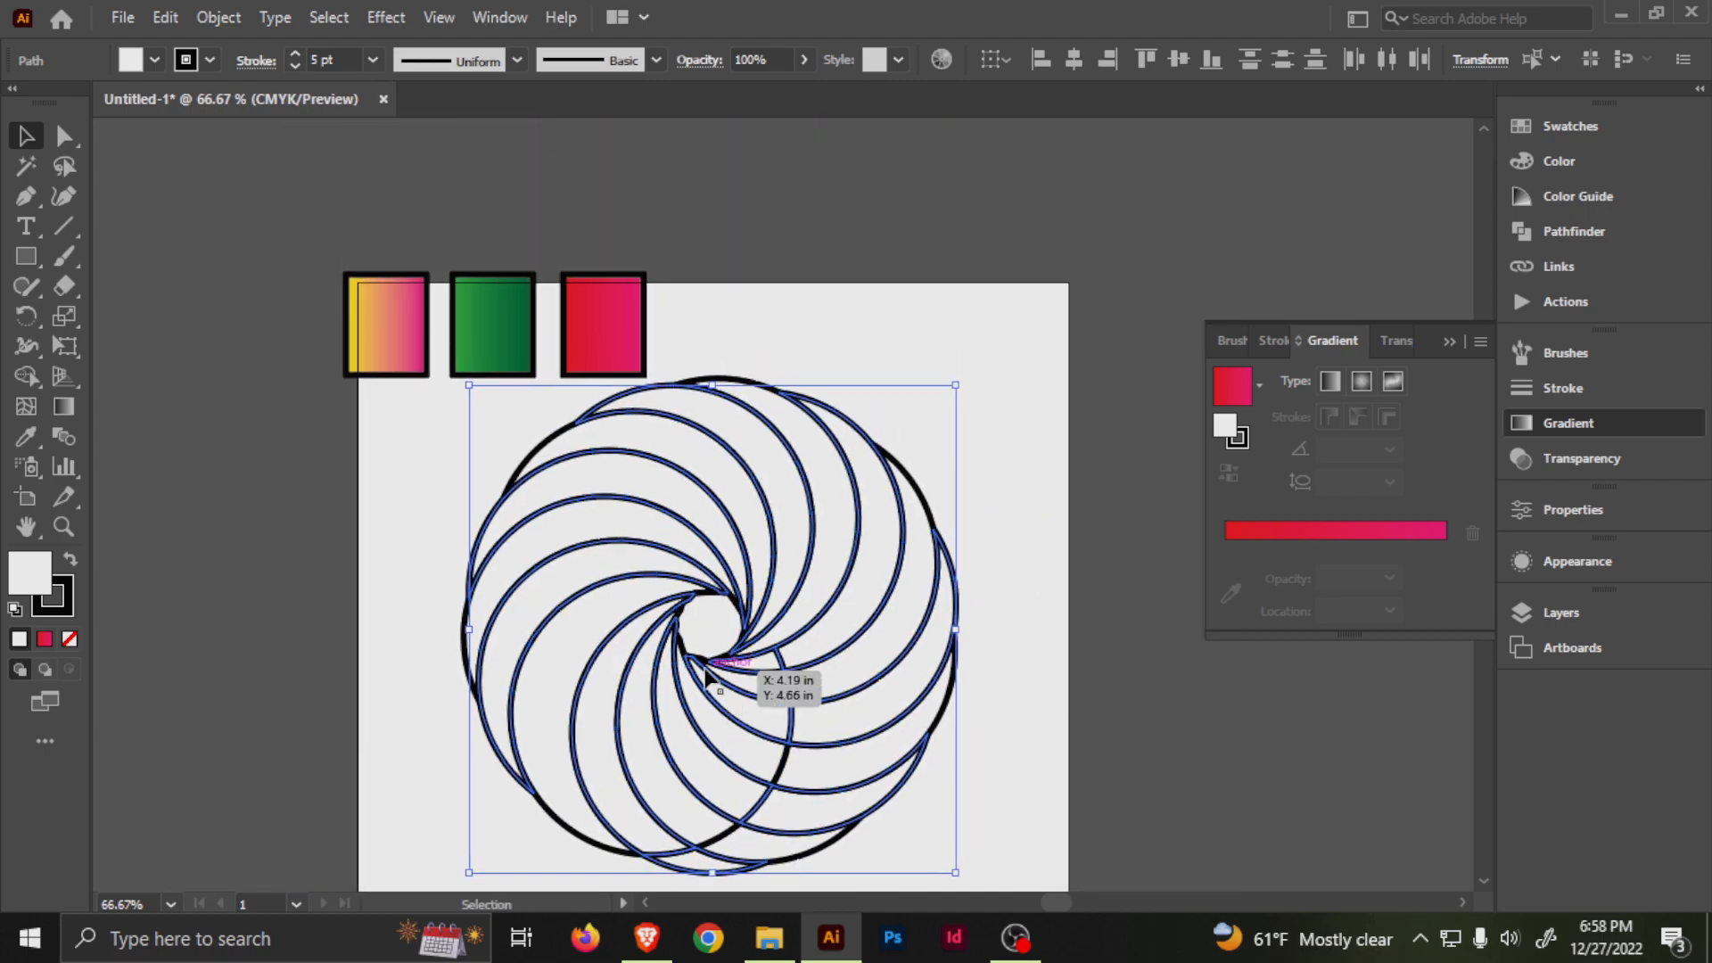
pyautogui.press('i')
pyautogui.click(482, 313)
pyautogui.moveTo(820, 625); pyautogui.dragTo(800, 523)
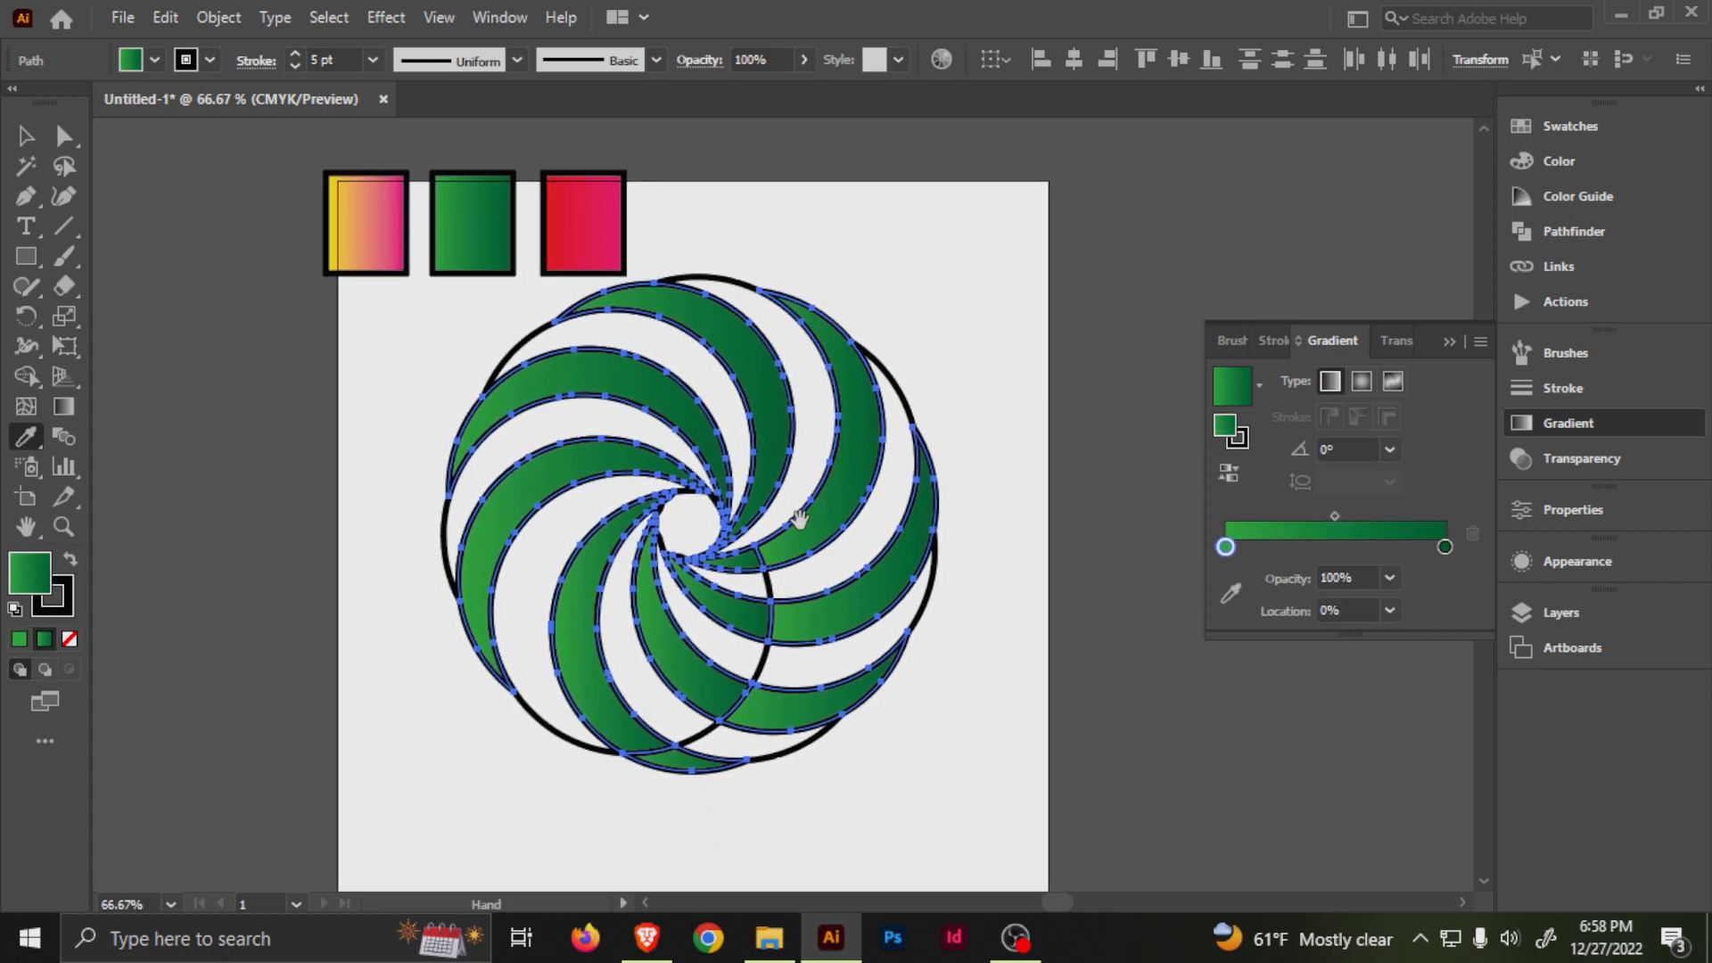
pyautogui.press('a')
pyautogui.click(981, 323)
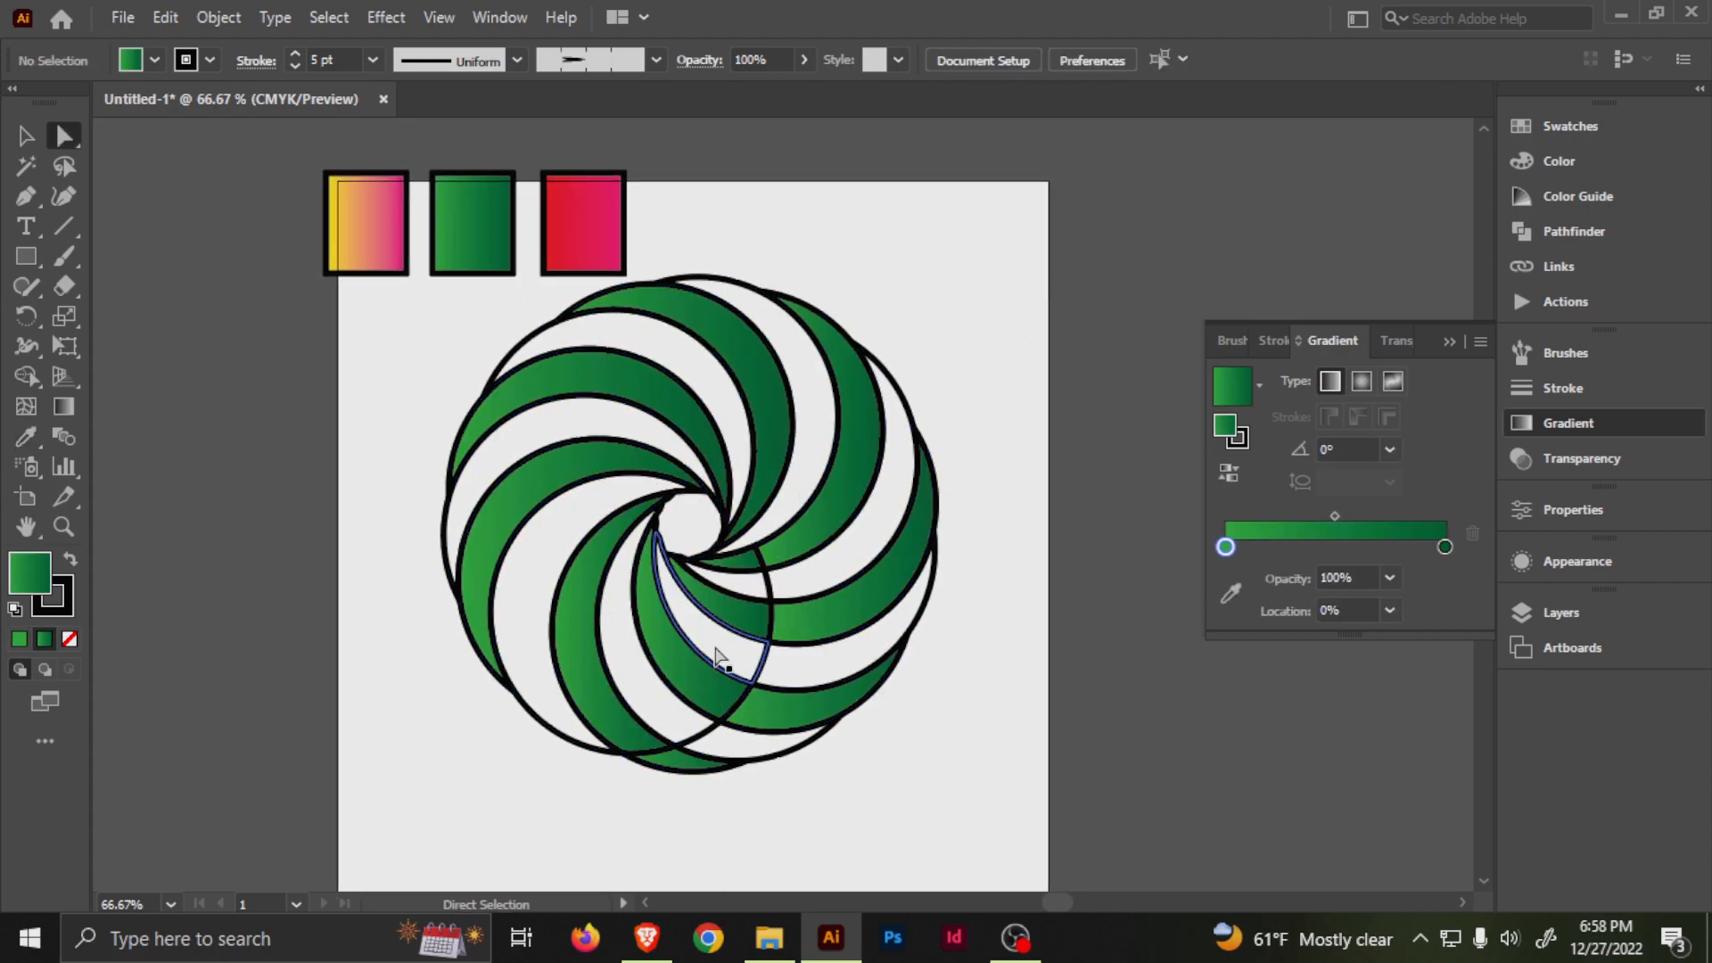
# Select all the remaining unfilled segments between the green ones around the swirl.
pyautogui.click(737, 593)
pyautogui.keyDown('shift'); pyautogui.click(692, 657); pyautogui.keyUp('shift')
pyautogui.keyDown('shift'); pyautogui.click(615, 642); pyautogui.keyUp('shift')
pyautogui.keyDown('shift'); pyautogui.click(536, 584); pyautogui.keyUp('shift')
pyautogui.keyDown('shift'); pyautogui.click(533, 447); pyautogui.keyUp('shift')
pyautogui.keyDown('shift'); pyautogui.click(657, 343); pyautogui.keyUp('shift')
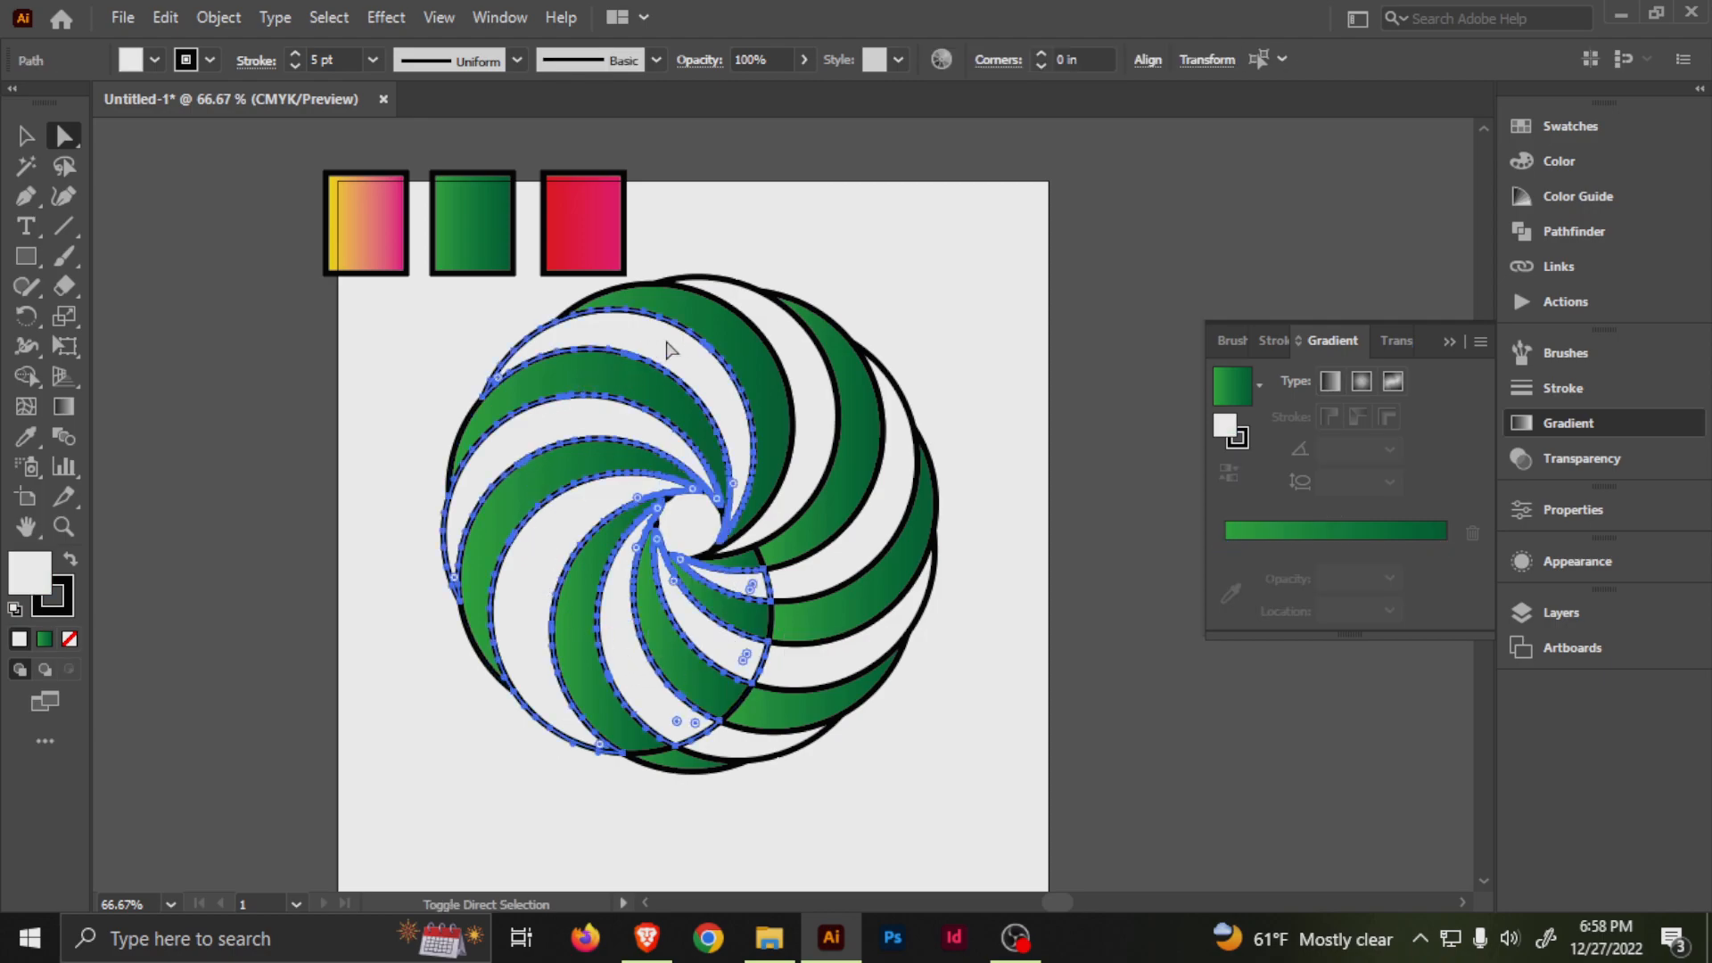
pyautogui.keyDown('shift'); pyautogui.click(800, 354); pyautogui.keyUp('shift')
pyautogui.keyDown('shift'); pyautogui.click(899, 480); pyautogui.keyUp('shift')
pyautogui.keyDown('shift'); pyautogui.click(866, 641); pyautogui.keyUp('shift')
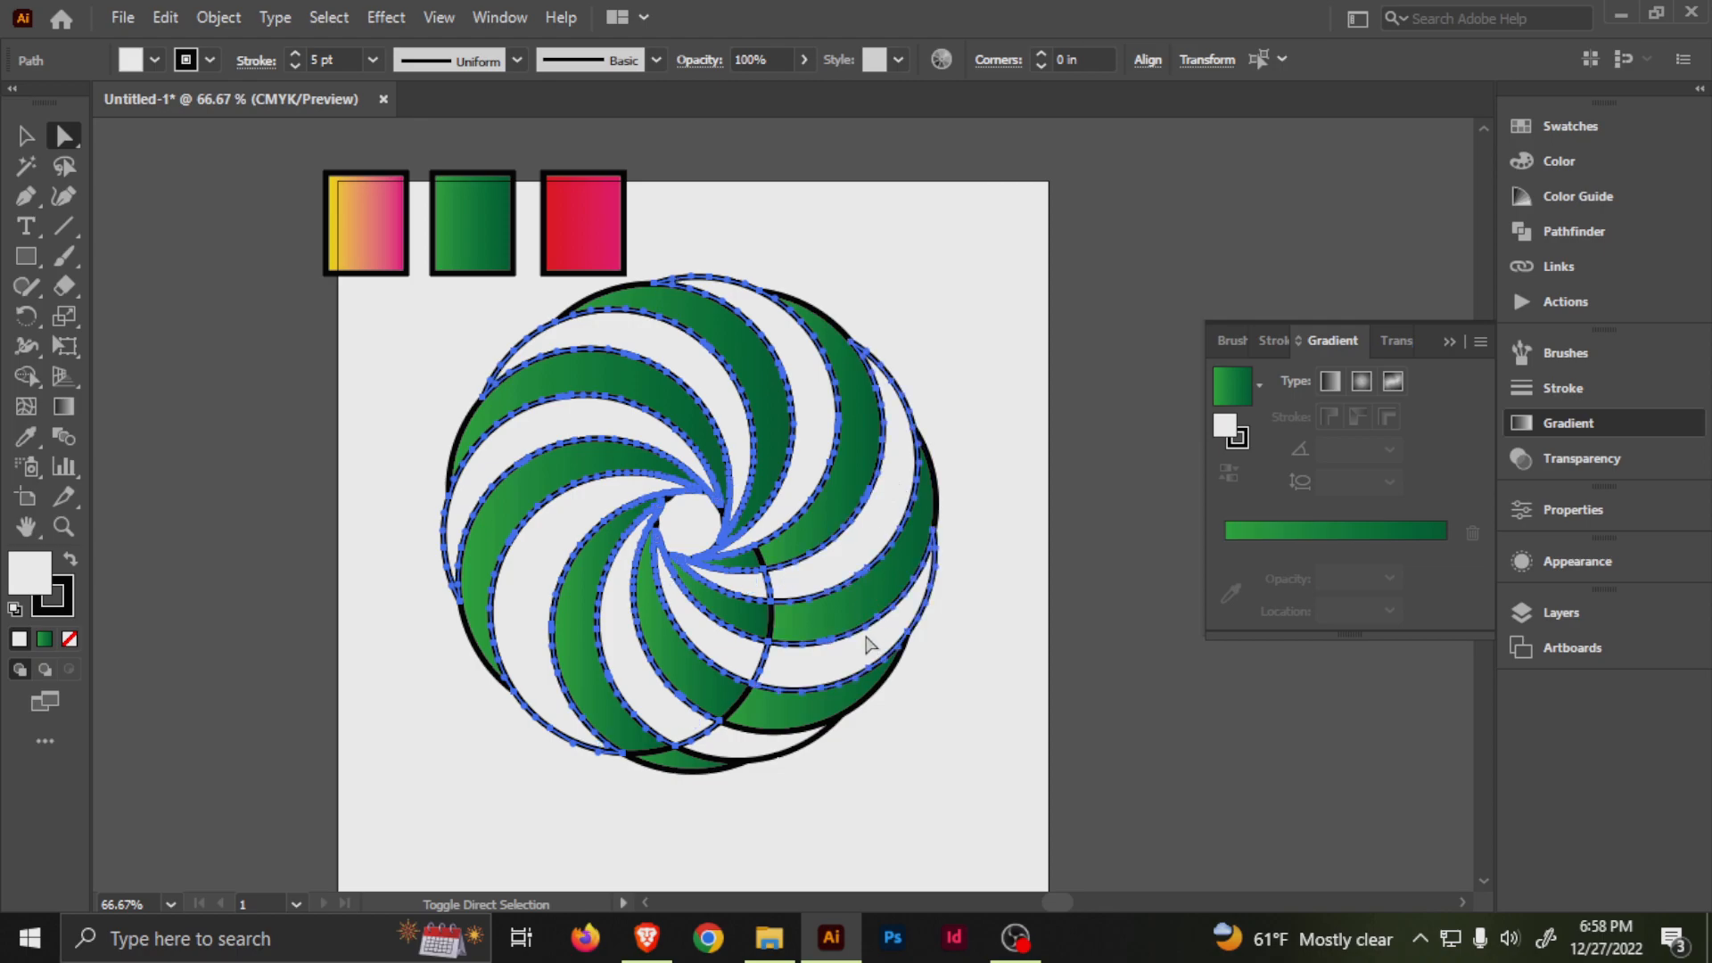
pyautogui.keyDown('shift'); pyautogui.click(760, 745); pyautogui.keyUp('shift')
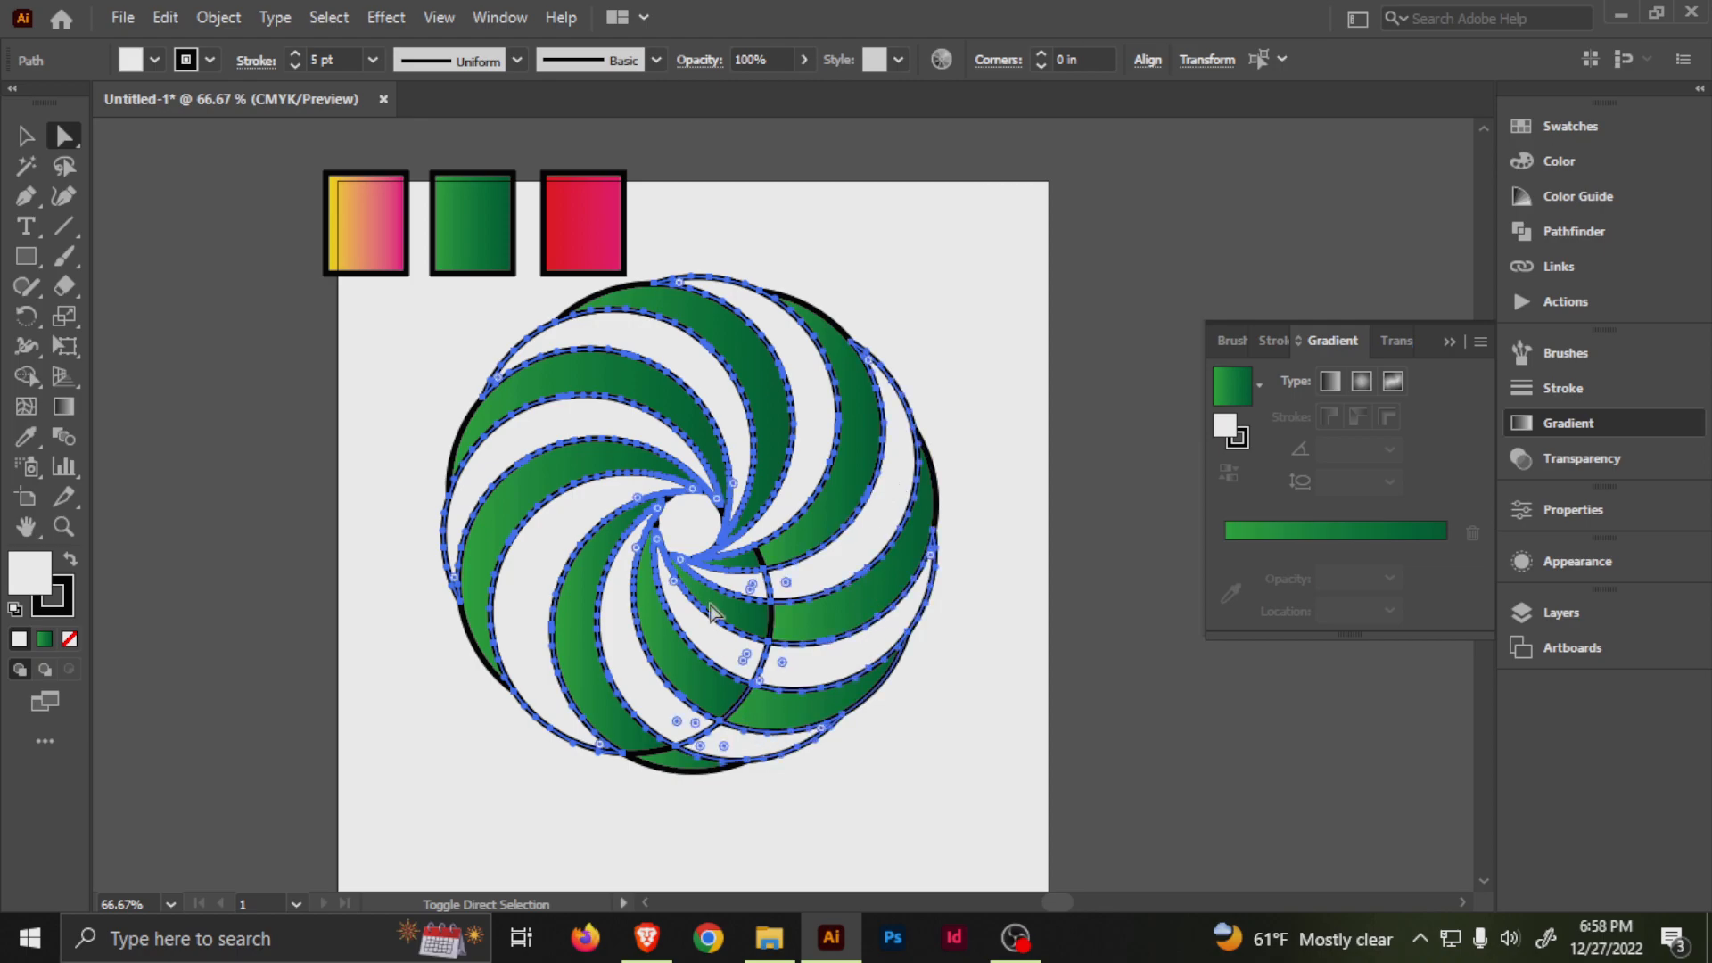
# Try the yellow-to-magenta gradient from the first rectangle on the selected segments, inspect the swirl, and undo the fill.
pyautogui.press('i')
pyautogui.click(349, 225)
pyautogui.press('a')
pyautogui.click(998, 399)
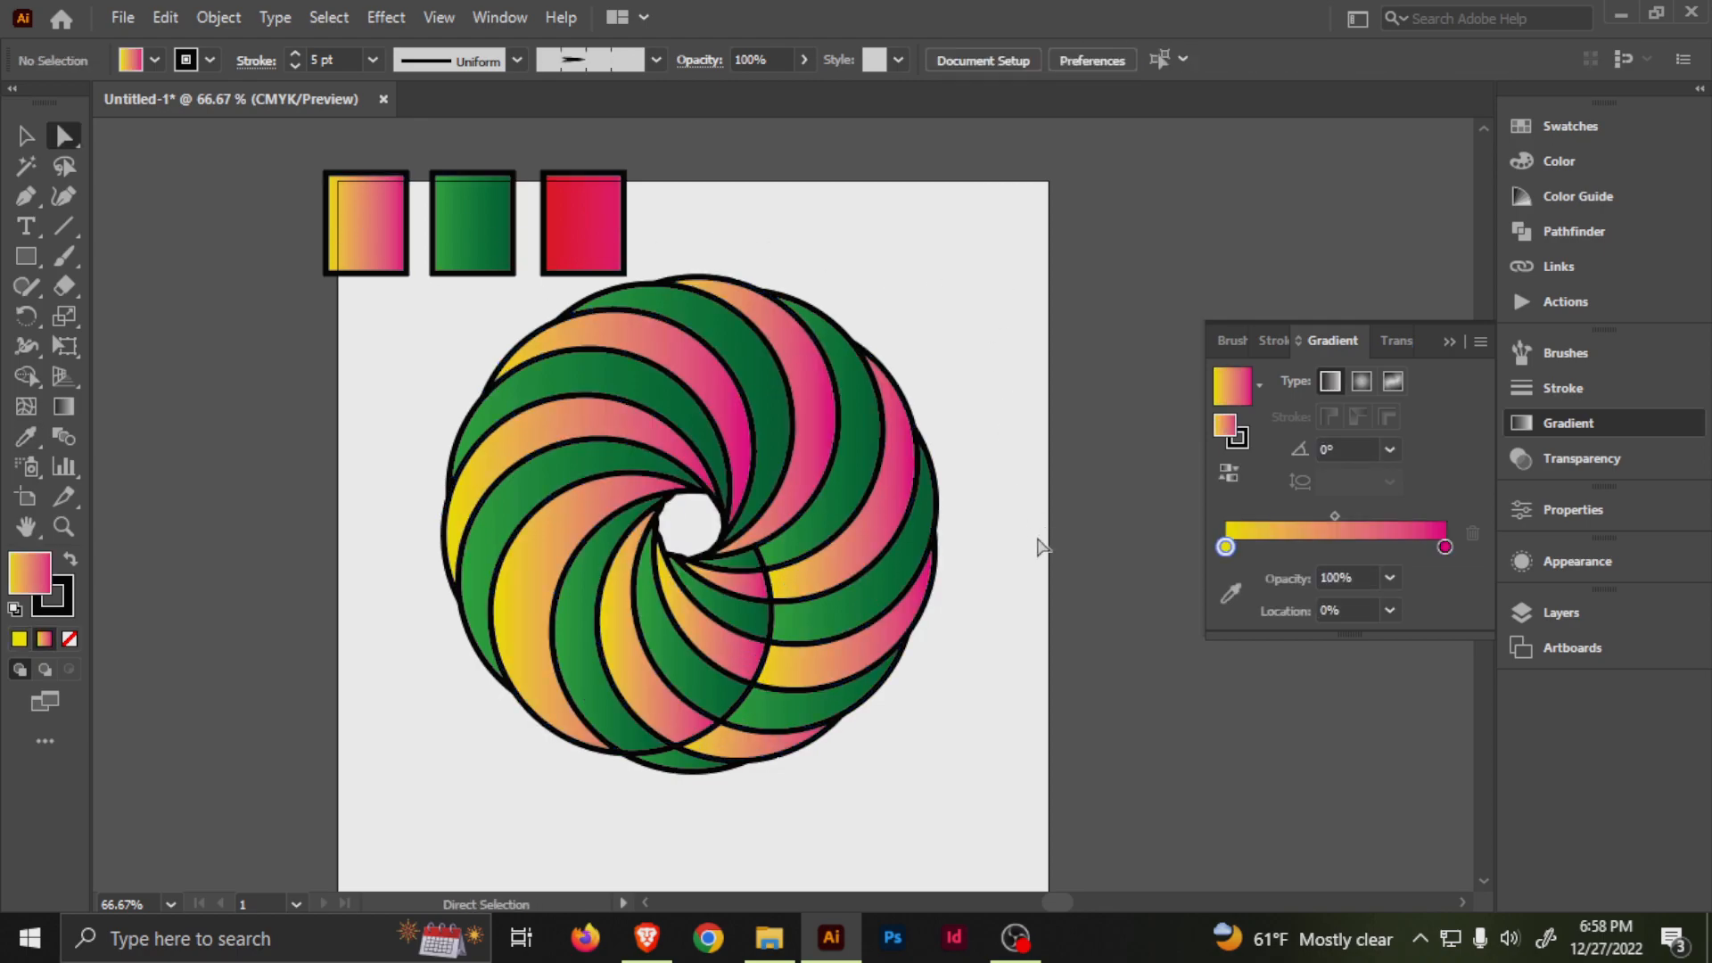
pyautogui.moveTo(929, 612); pyautogui.dragTo(921, 481)
pyautogui.scroll(1, 685, 571)
pyautogui.moveTo(734, 519); pyautogui.dragTo(737, 702)
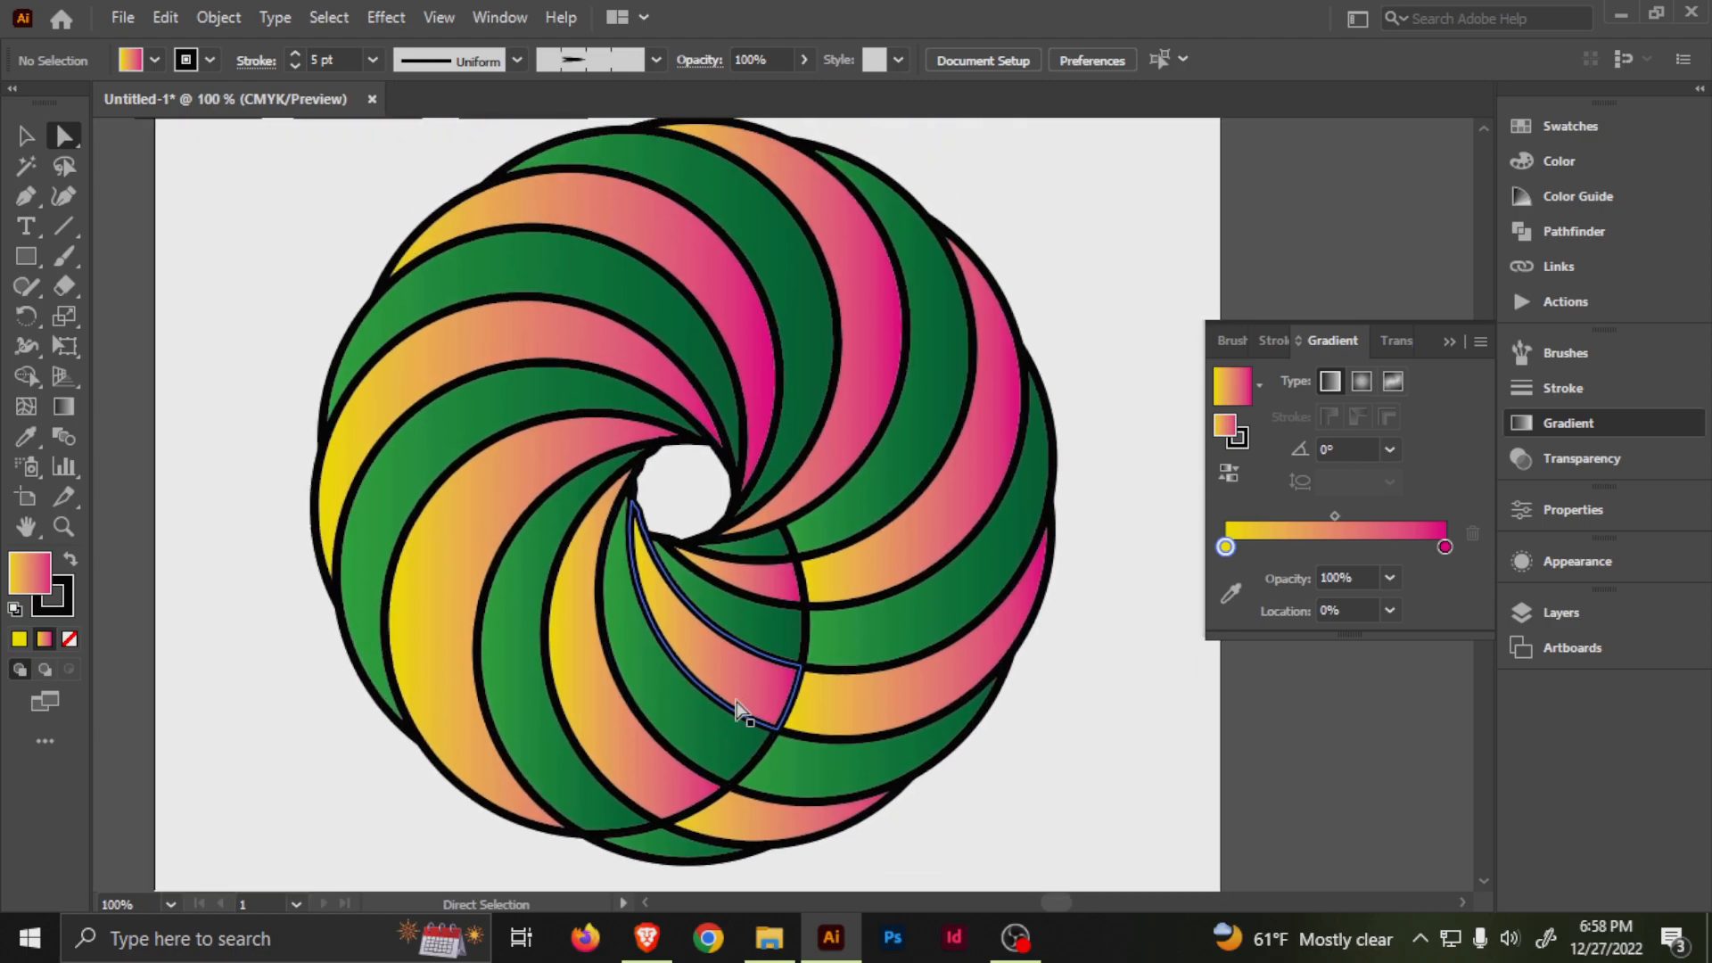
pyautogui.scroll(-2, 739, 711)
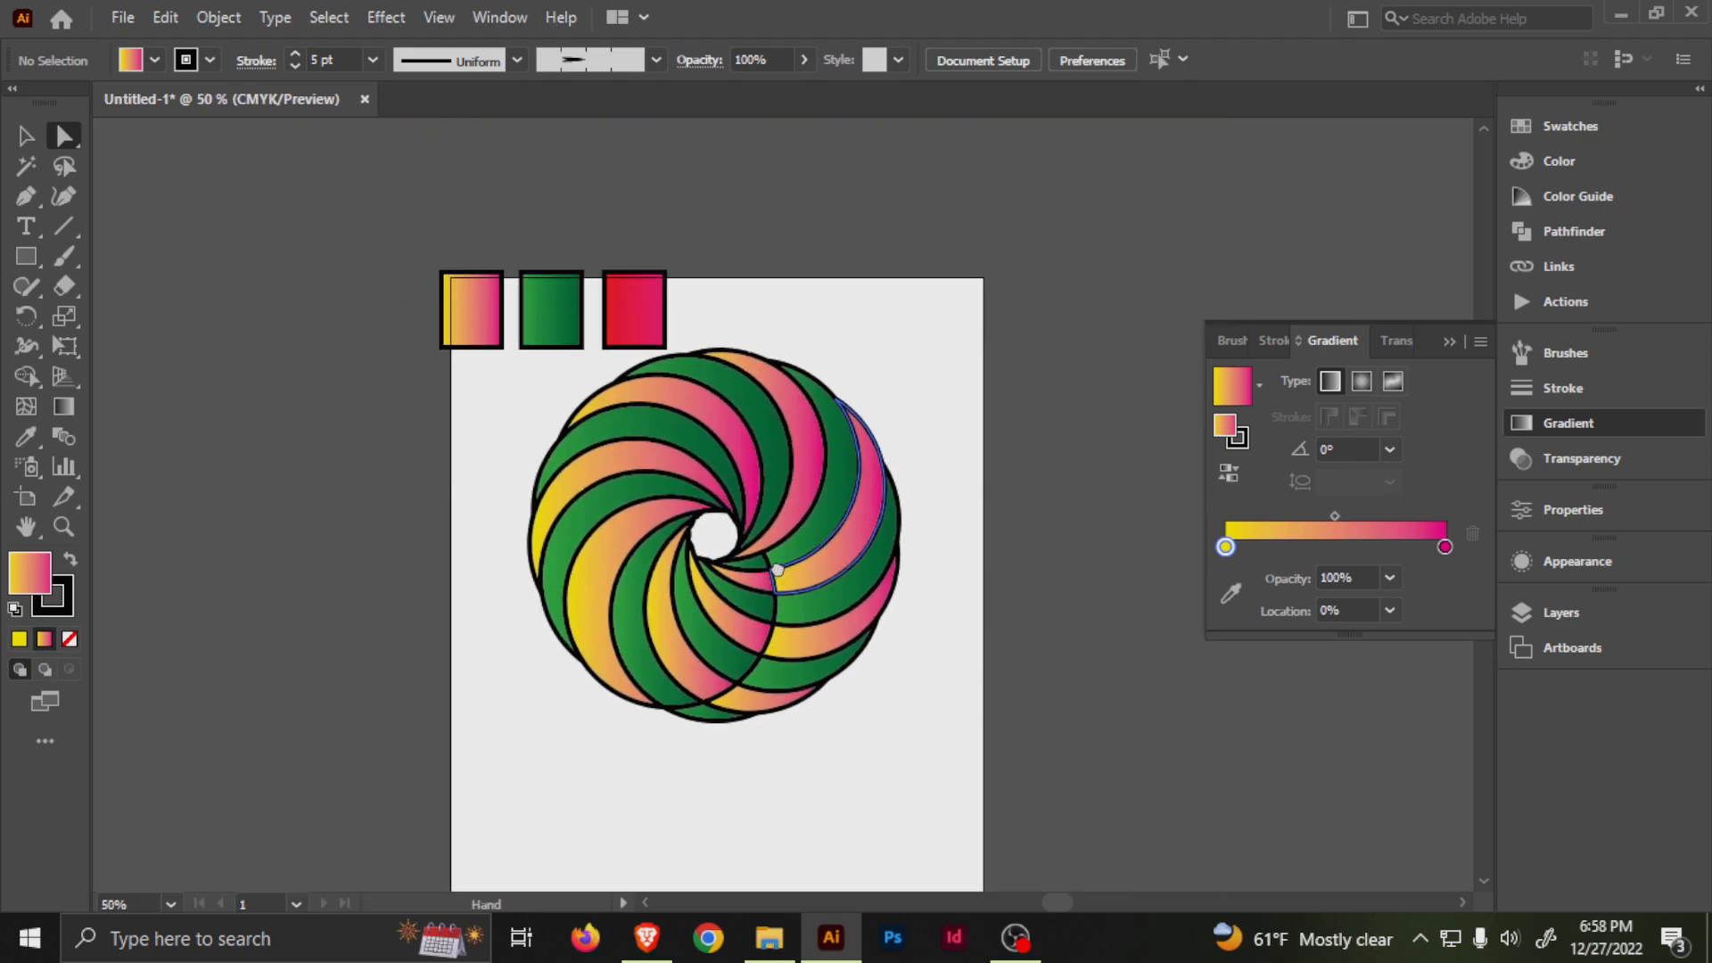
pyautogui.scroll(1, 803, 558)
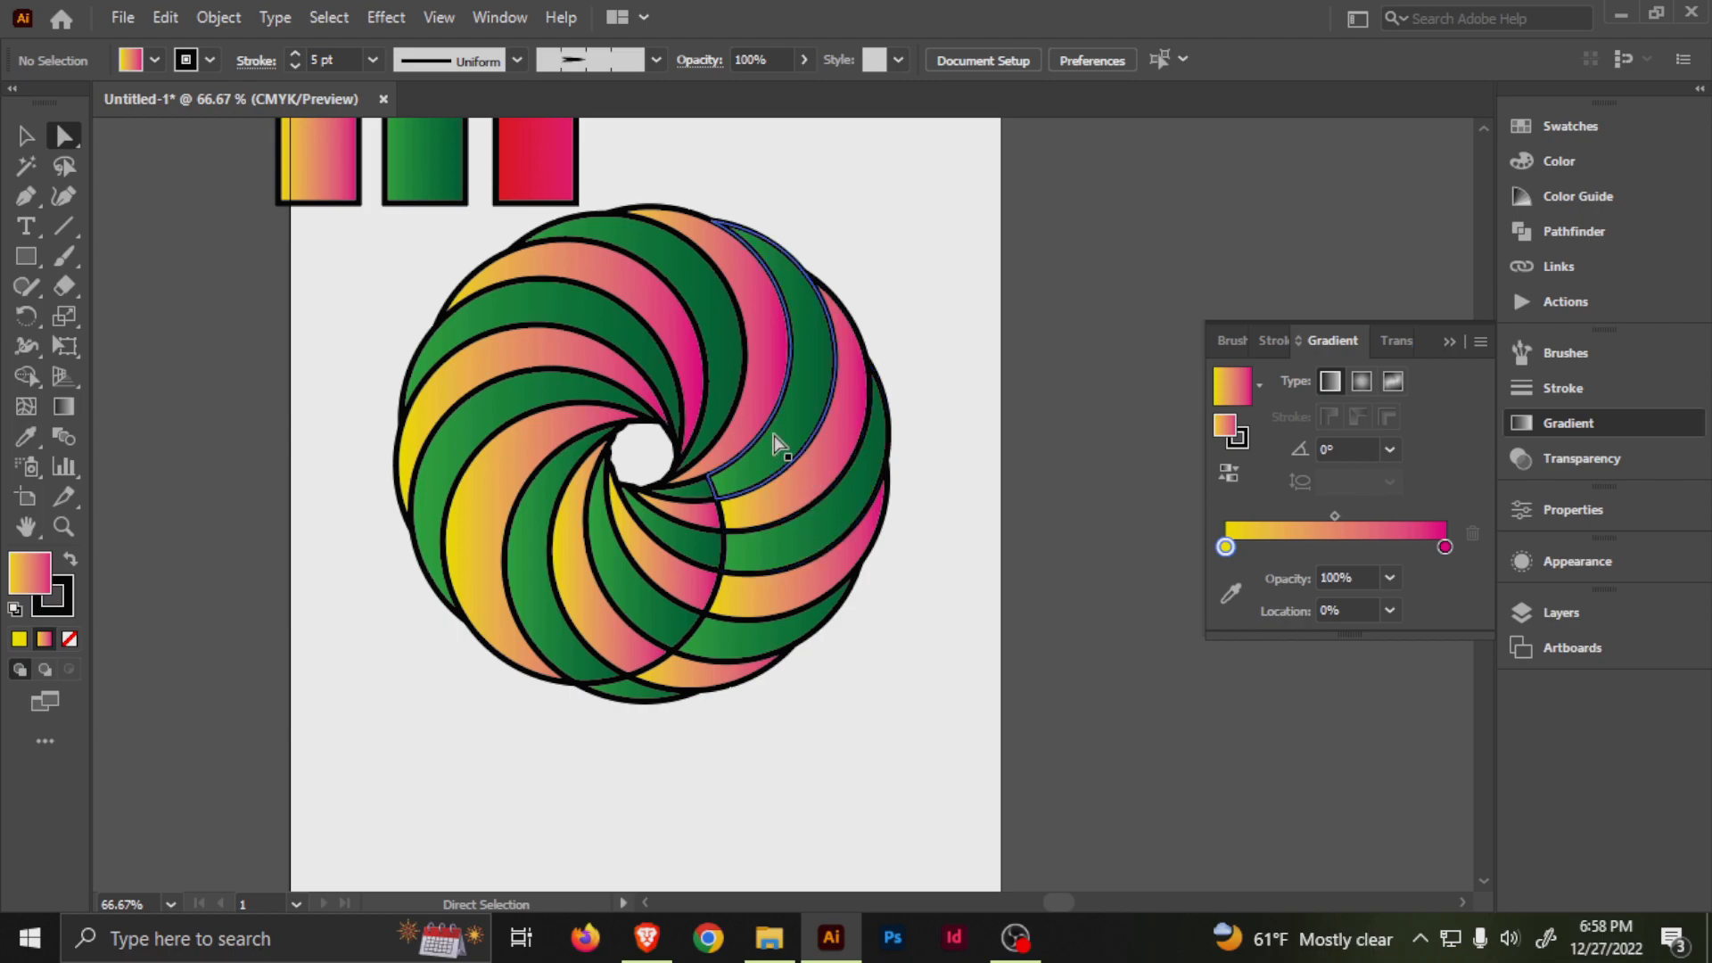
pyautogui.hotkey('ctrl', 'z')
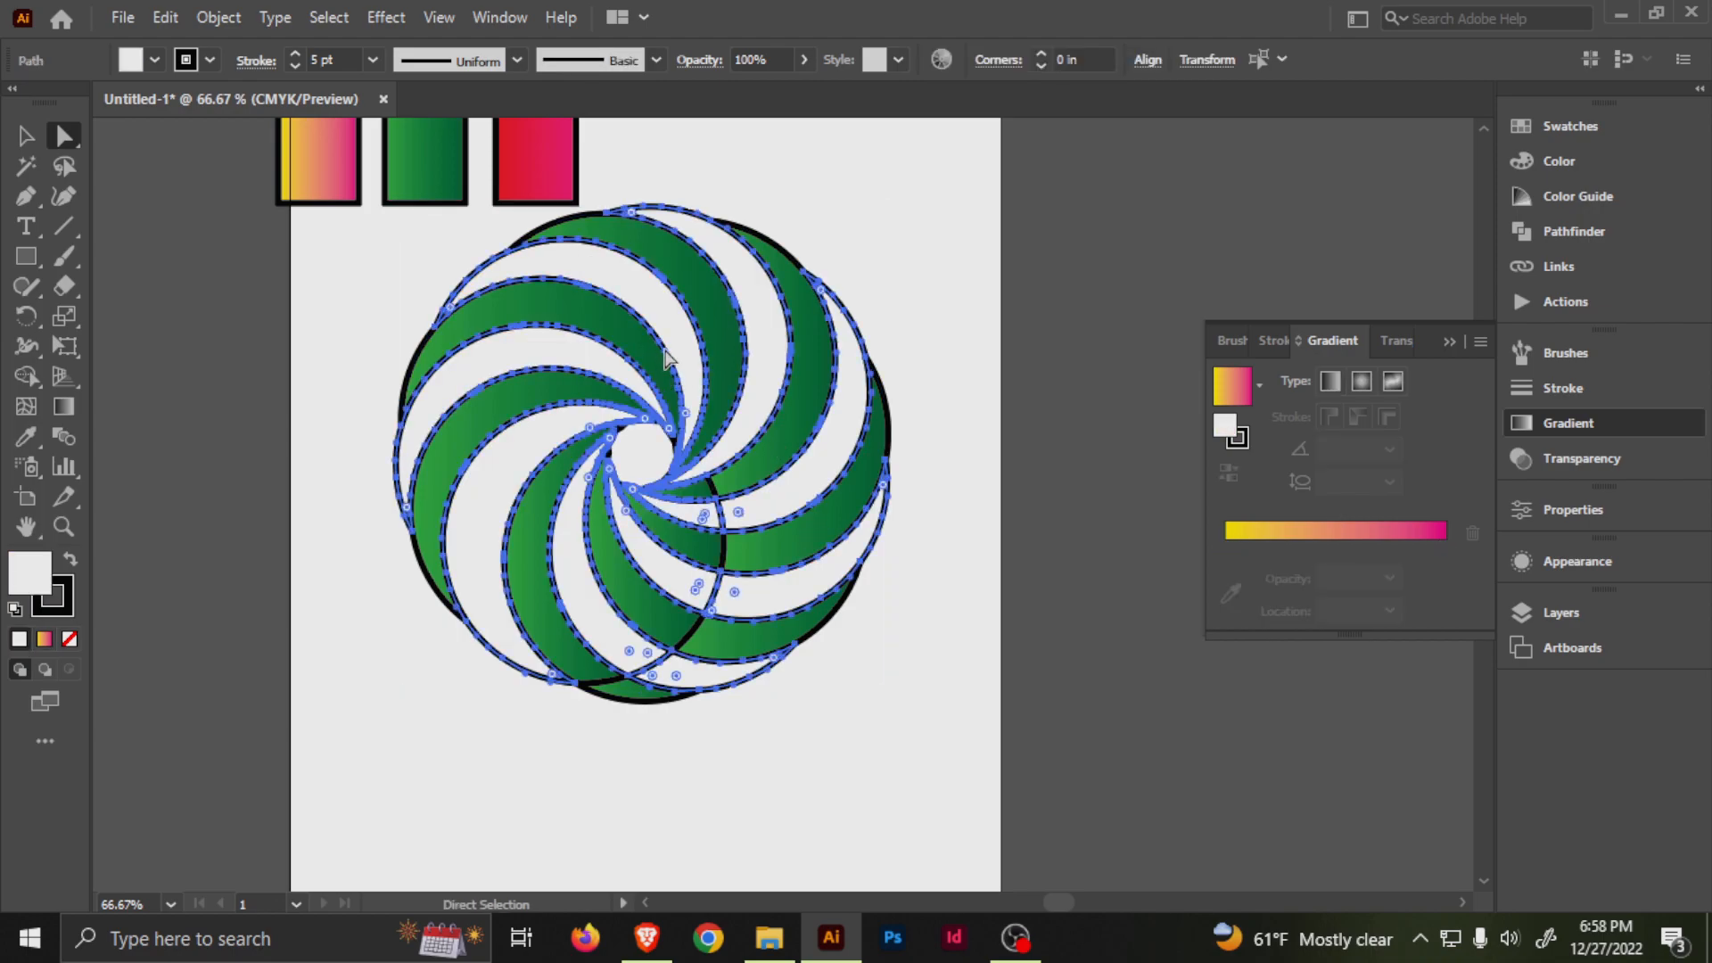
# Fill the selected segments with the red-to-pink gradient sampled from the third rectangle, and deselect them.
pyautogui.moveTo(666, 350); pyautogui.dragTo(625, 432)
pyautogui.press('i')
pyautogui.click(494, 234)
pyautogui.press('a')
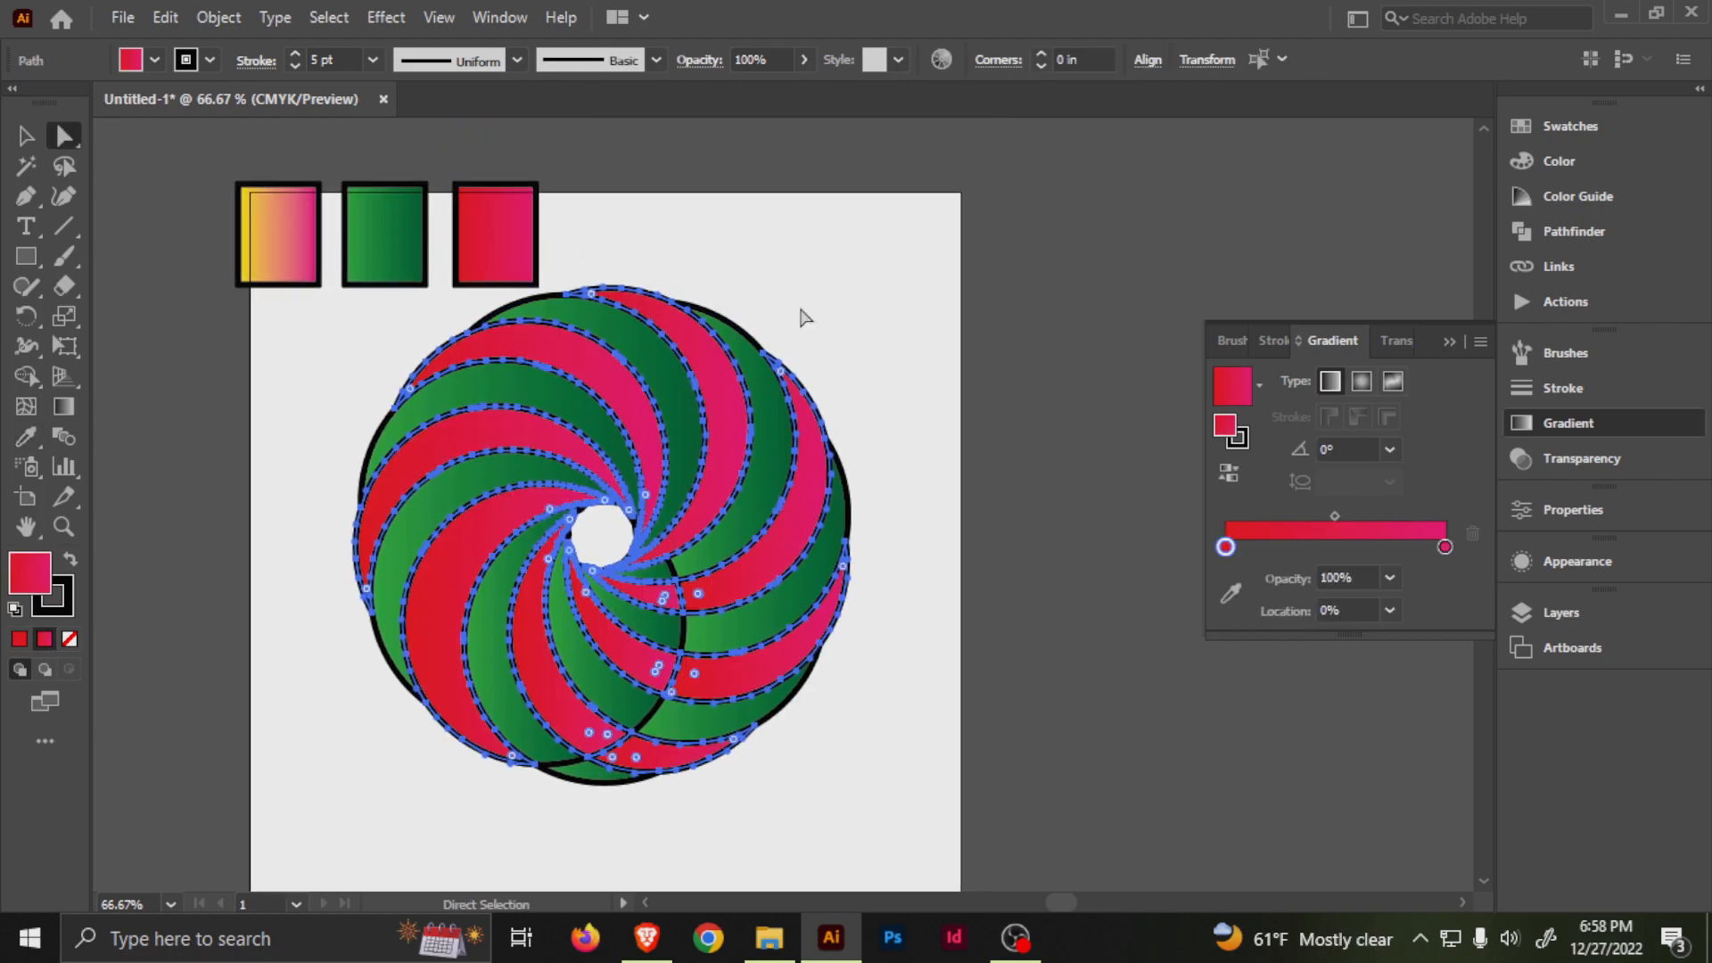
pyautogui.click(805, 318)
pyautogui.hotkey('ctrl', '-')
pyautogui.scroll(-1, 858, 410)
pyautogui.moveTo(816, 406); pyautogui.dragTo(779, 449)
pyautogui.scroll(1, 775, 441)
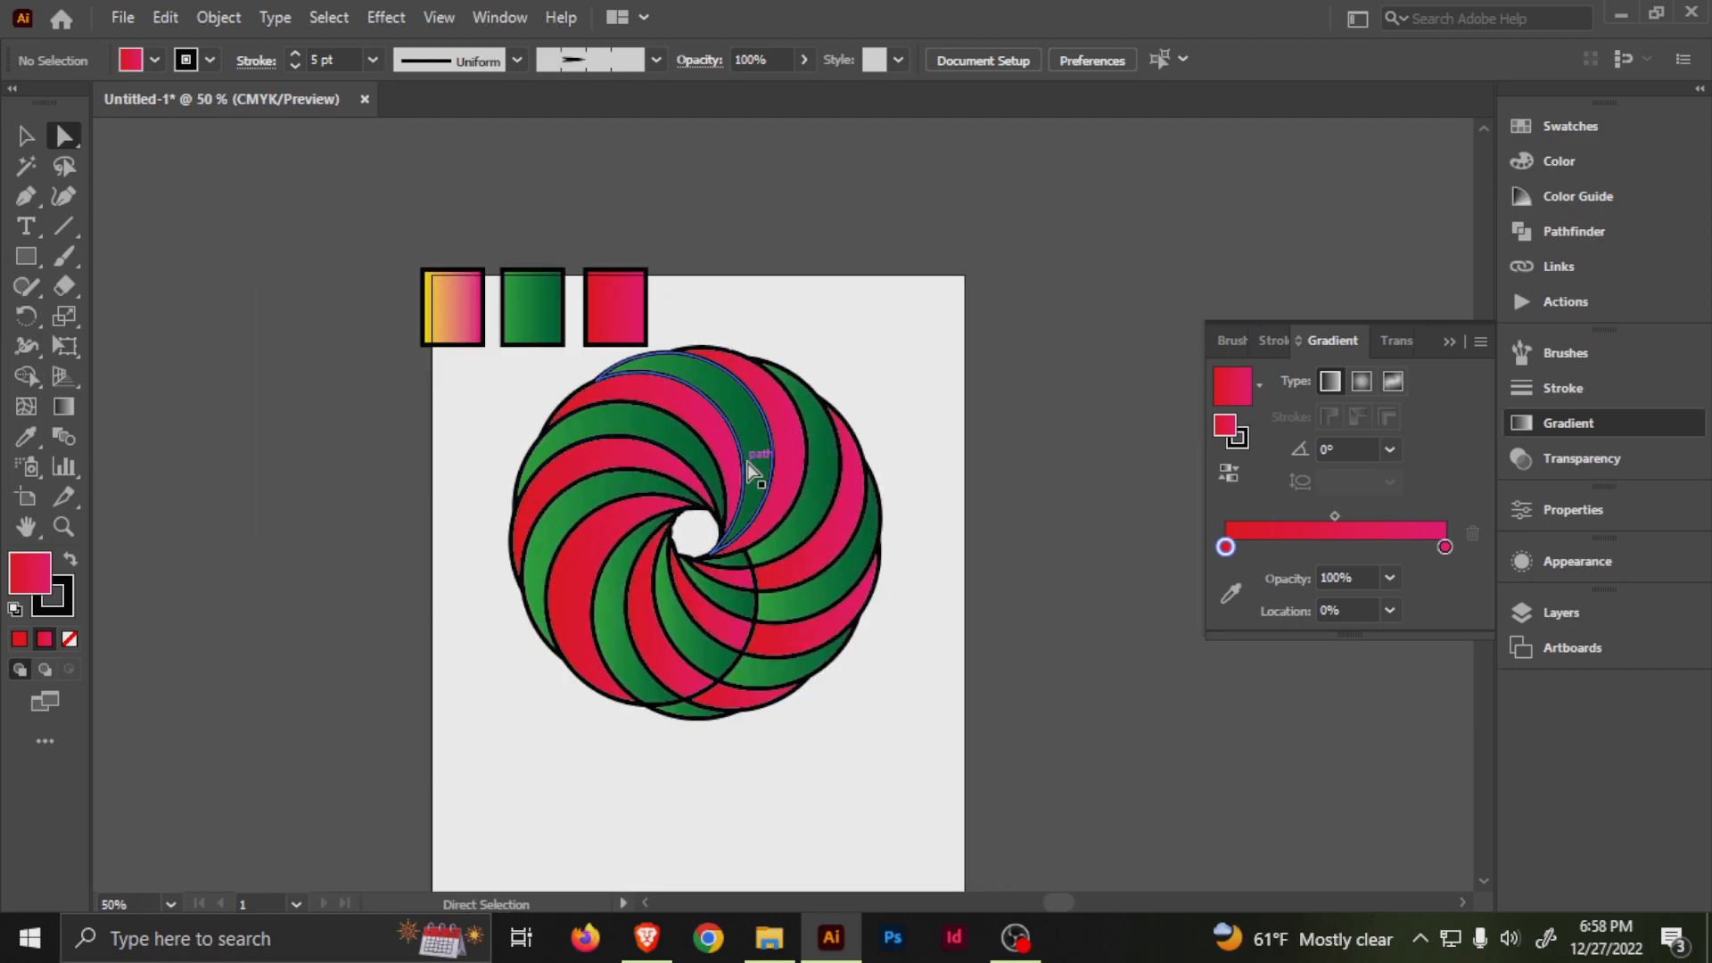
# Delete the three gradient sample rectangles above the swirl.
pyautogui.moveTo(683, 316); pyautogui.dragTo(675, 318)
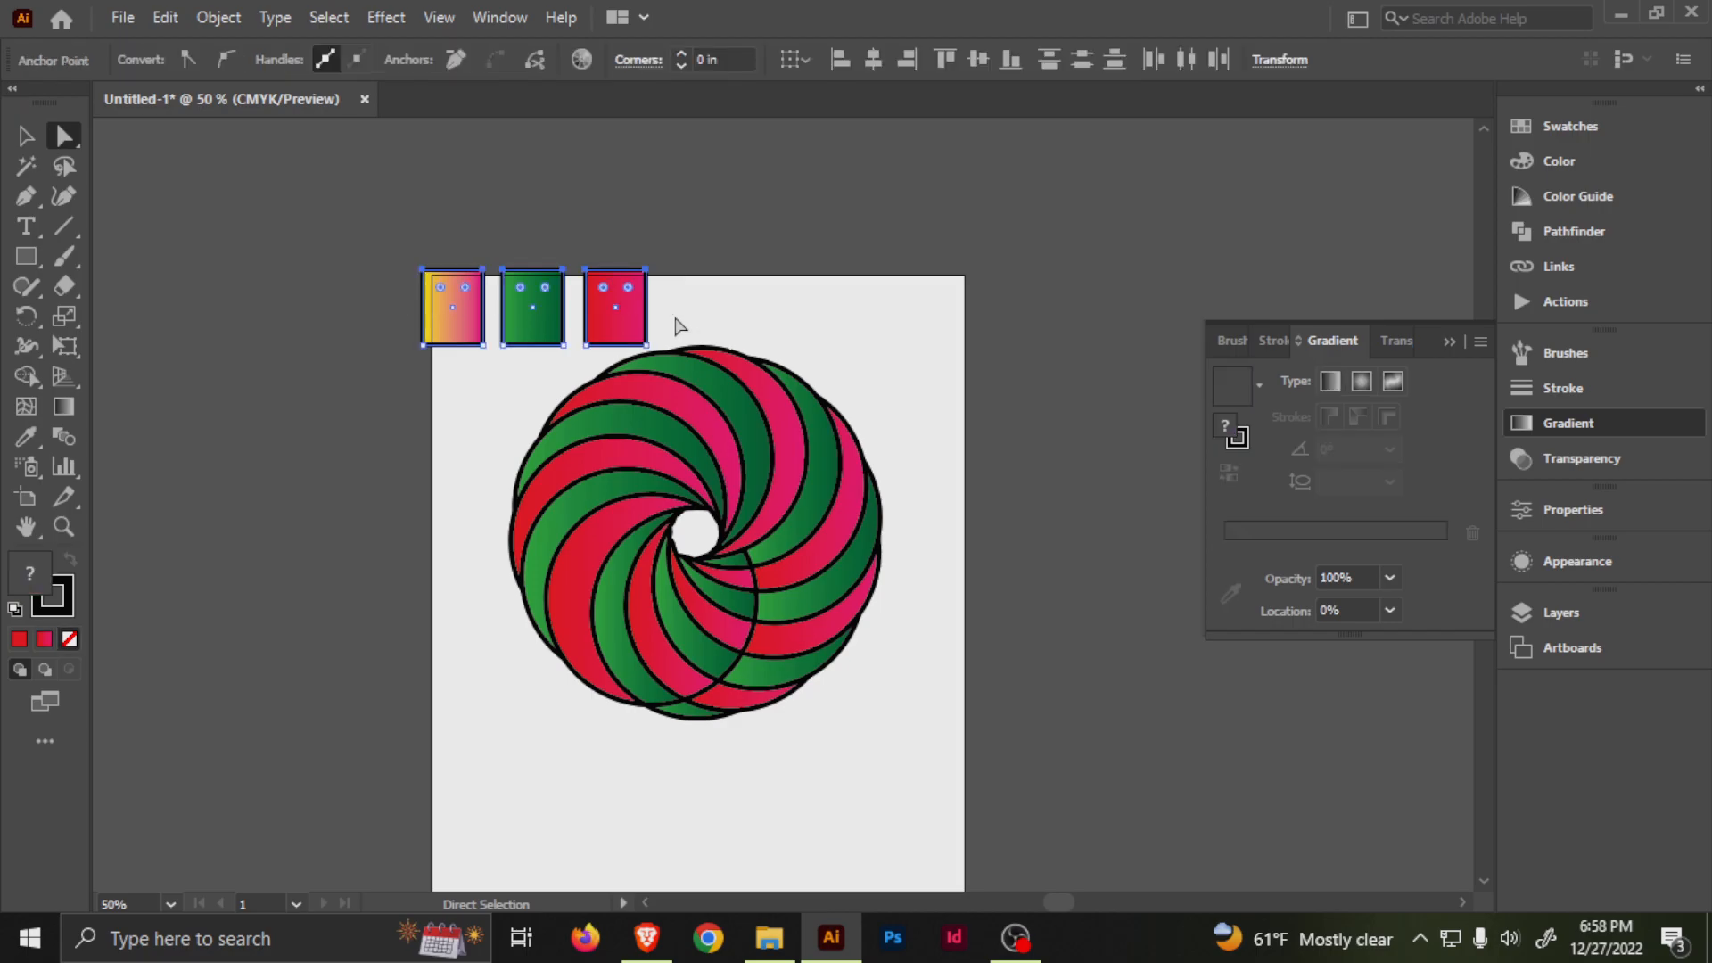
pyautogui.press('Delete')
pyautogui.click(675, 326)
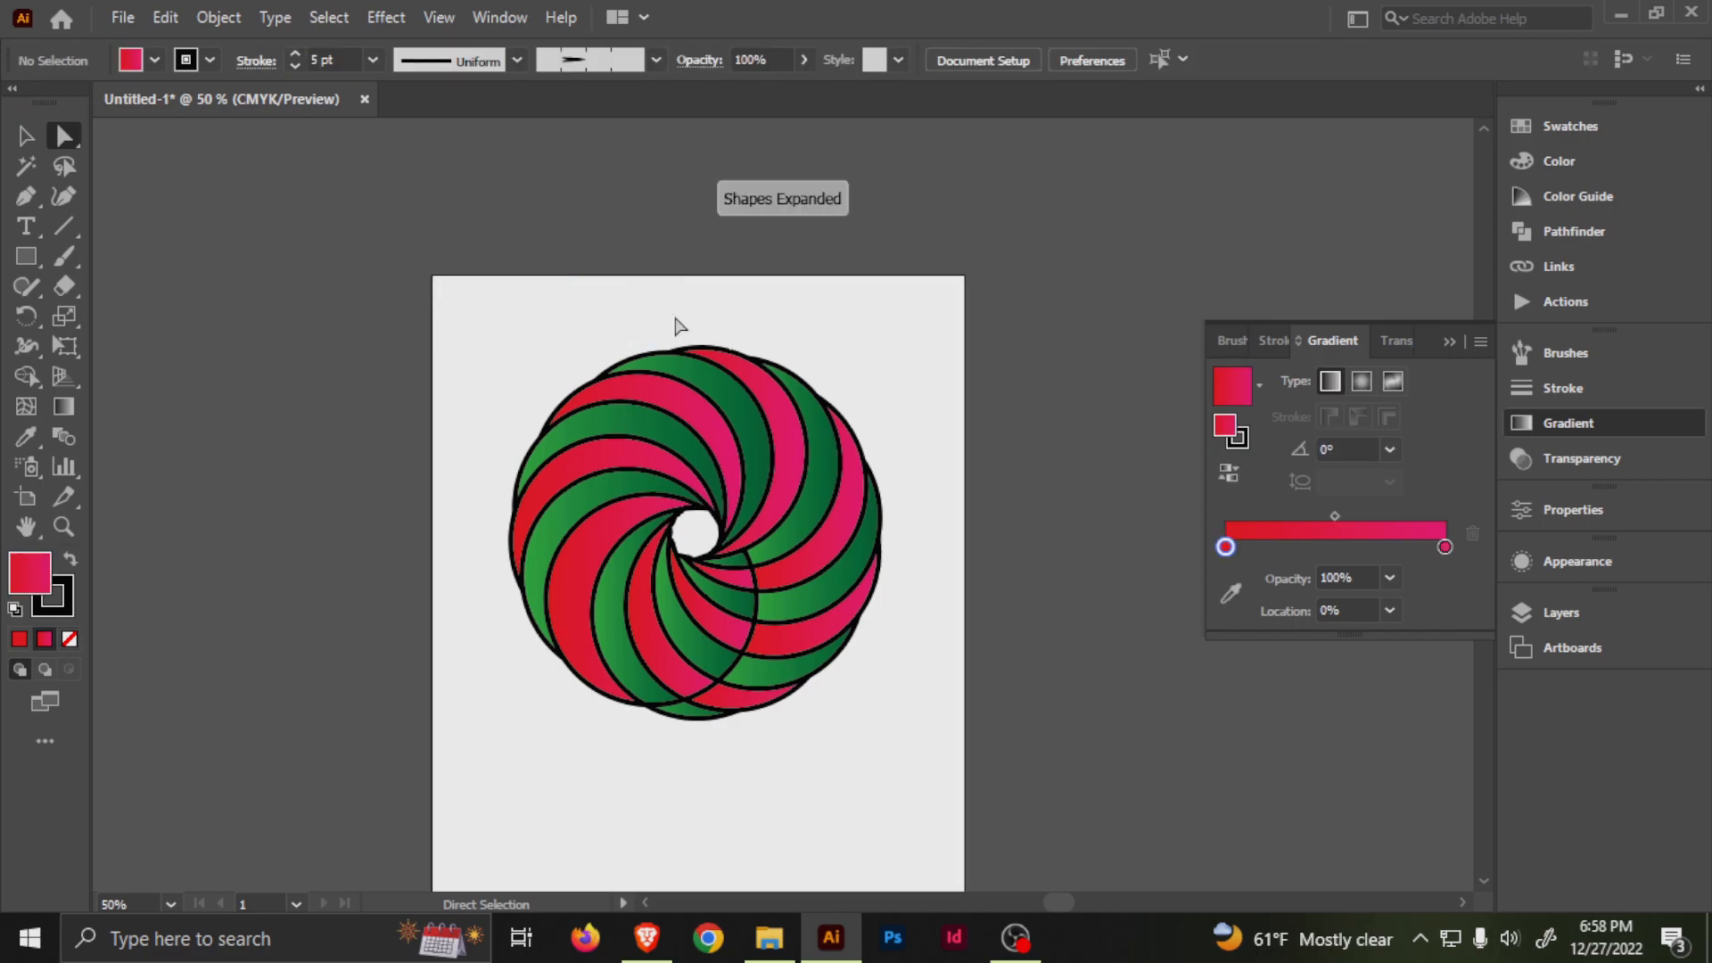
pyautogui.scroll(-3, 696, 767)
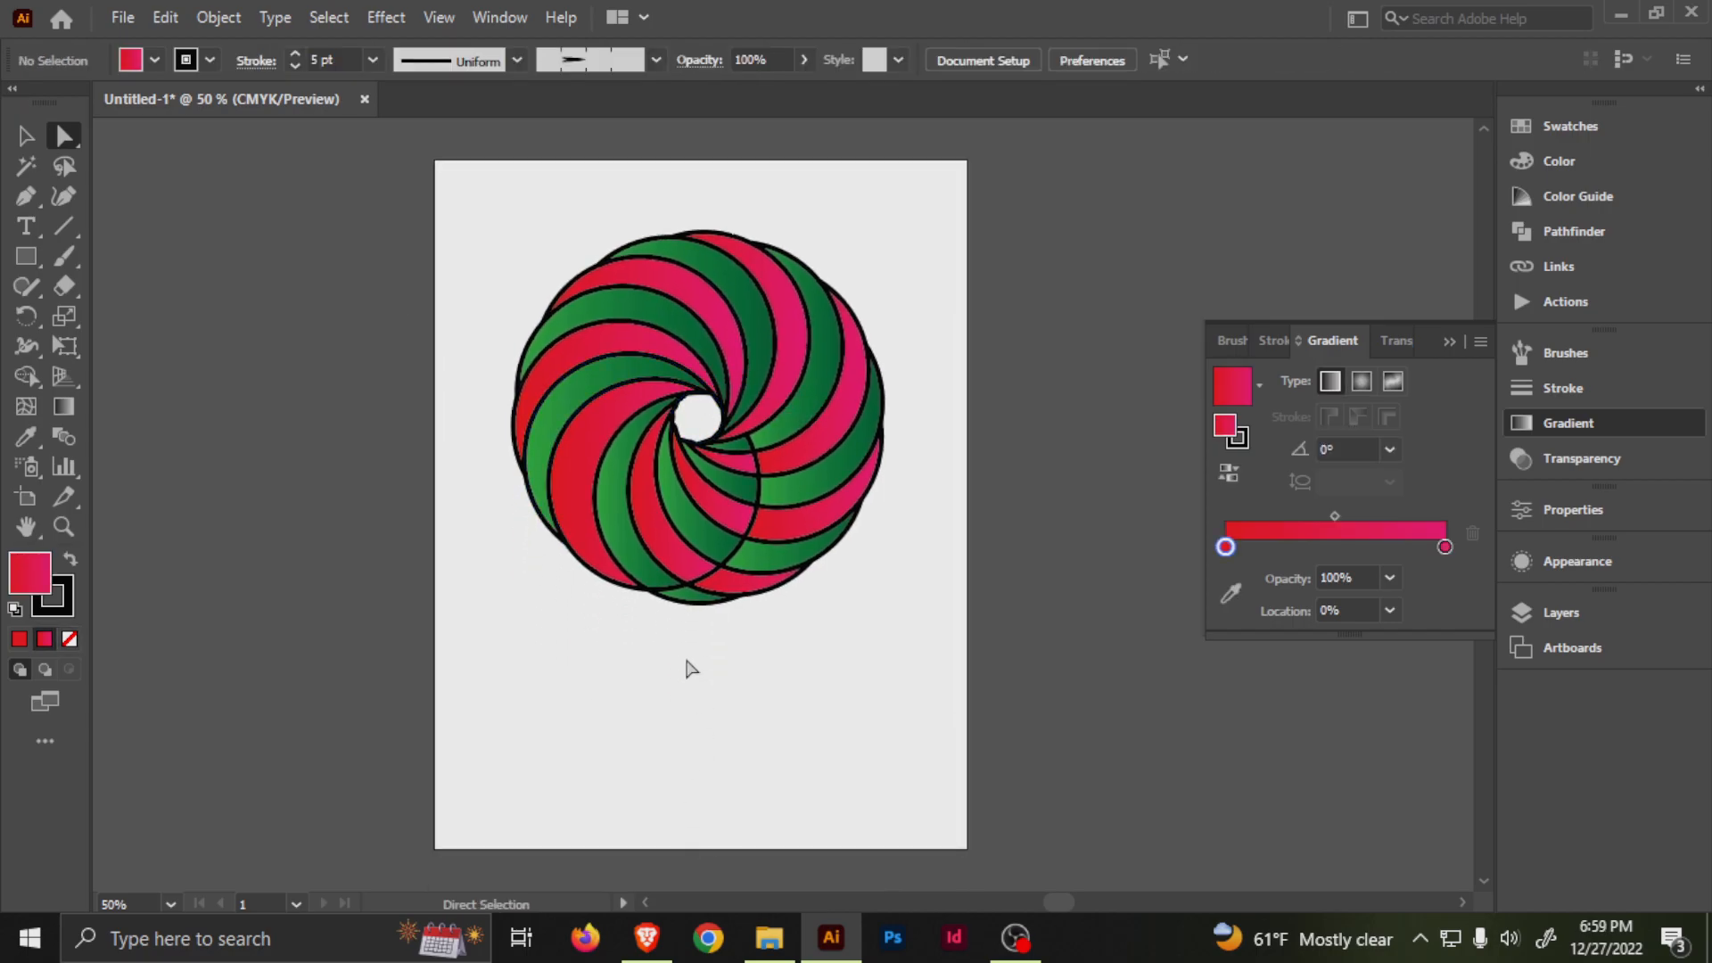
# Try the black arrow pattern brush on the swirl's upper red-to-pink segment with a 0.5 pt stroke.
pyautogui.click(667, 270)
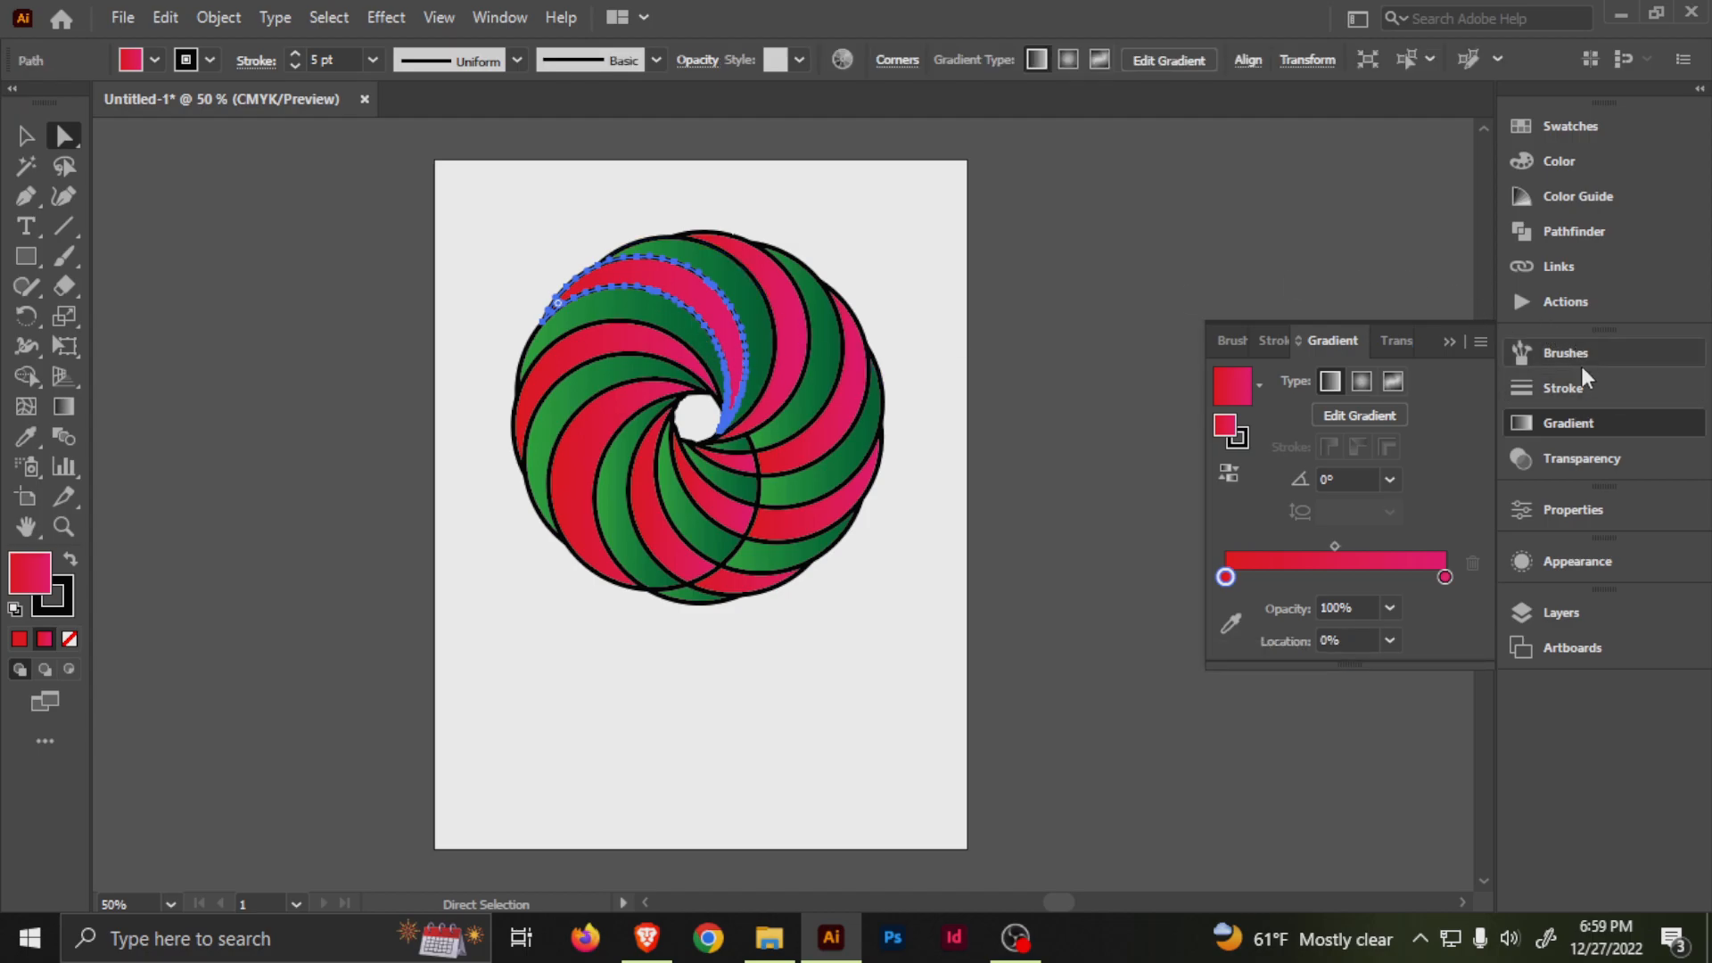
pyautogui.click(1579, 355)
pyautogui.click(1346, 584)
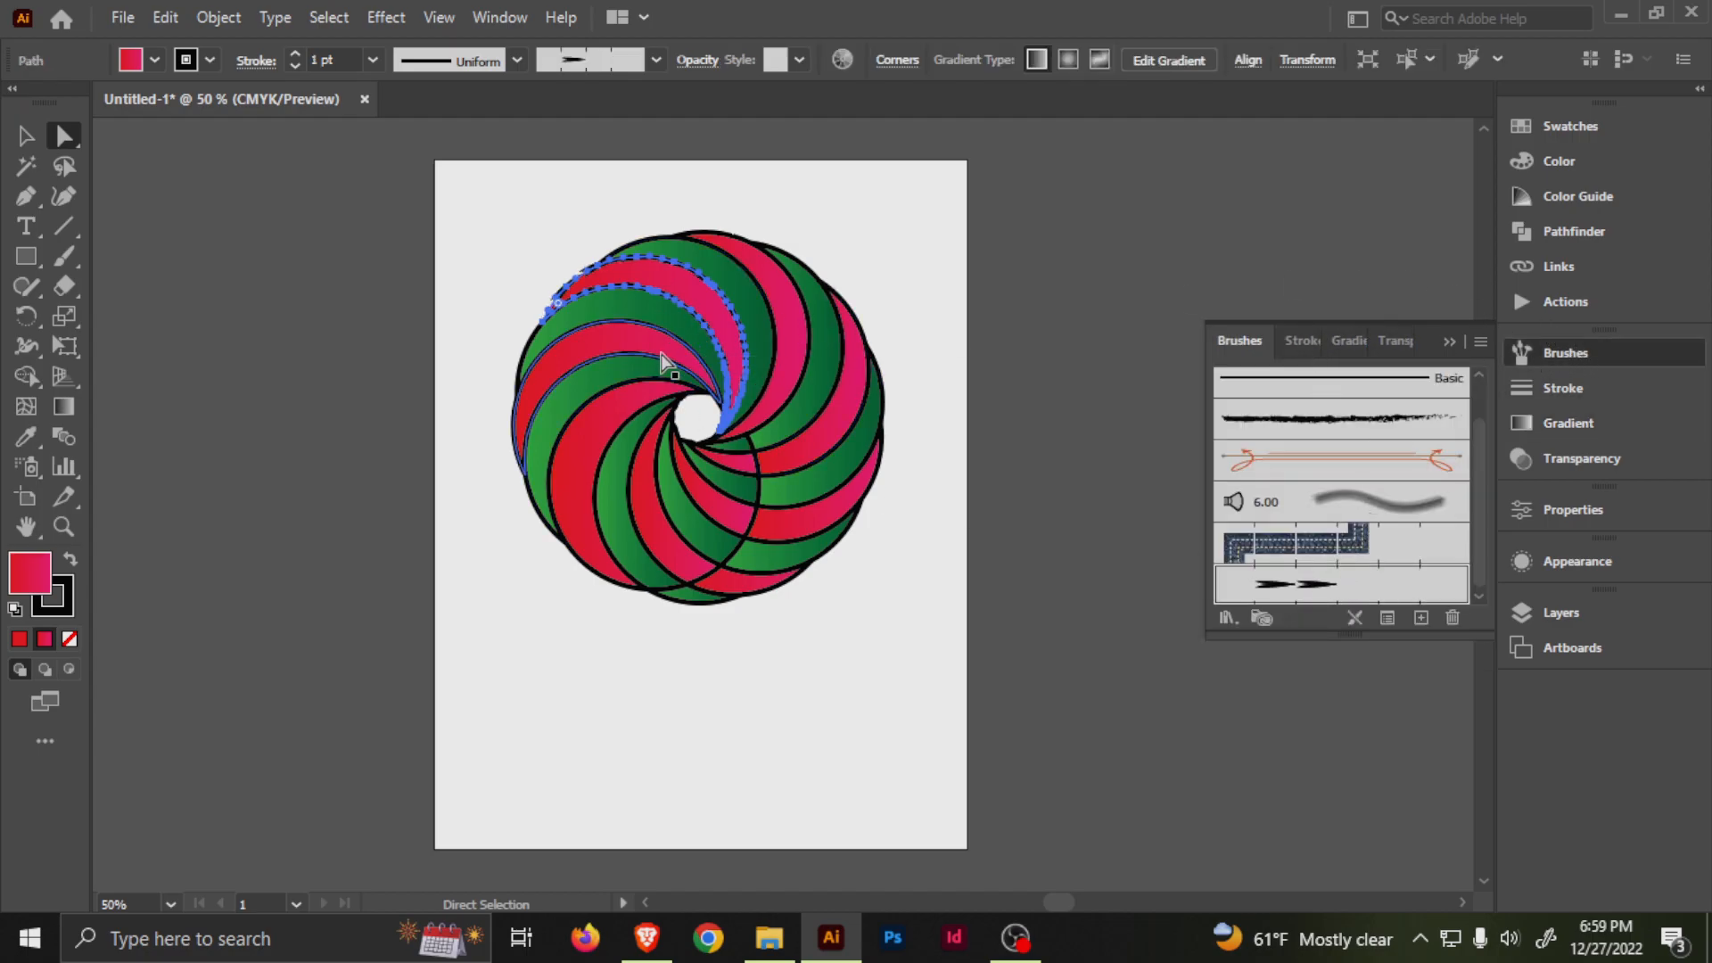
pyautogui.scroll(2, 684, 309)
pyautogui.moveTo(744, 284); pyautogui.dragTo(696, 384)
pyautogui.click(294, 66)
pyautogui.click(294, 66)
# Move the brushed segment out of the swirl to beyond the artboard's upper-left corner, and deselect it.
pyautogui.click(528, 181)
pyautogui.moveTo(644, 403); pyautogui.dragTo(503, 272)
pyautogui.click(828, 335)
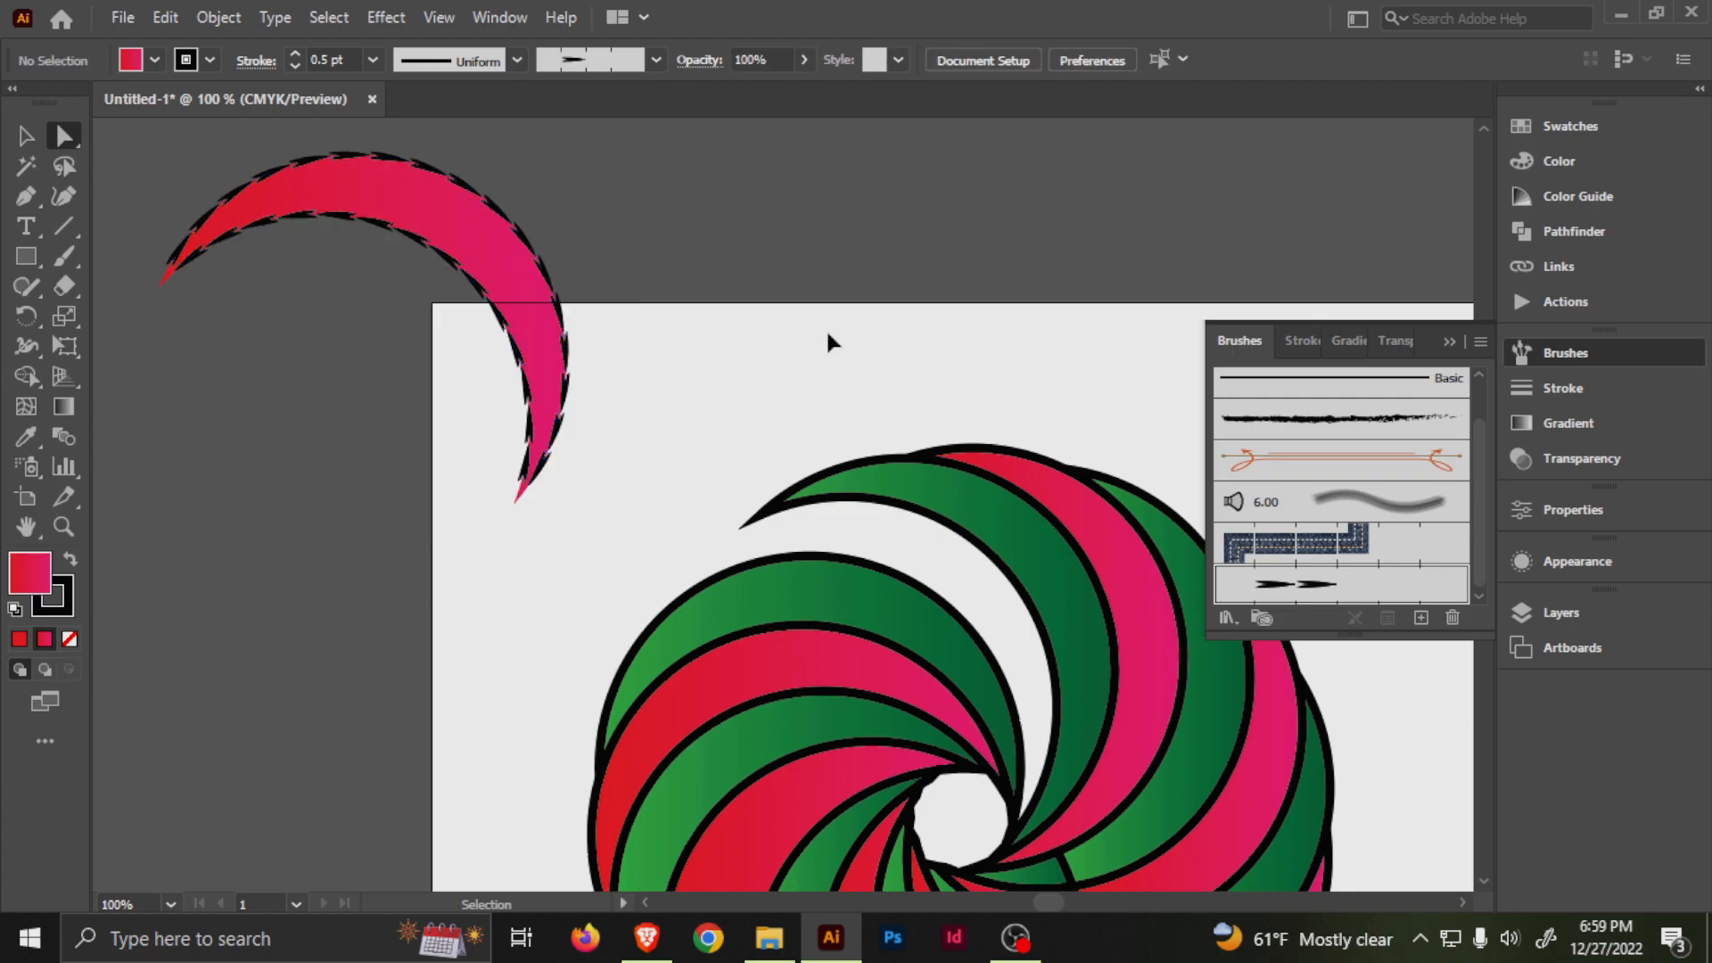
# Undo the segment's move, stroke weight and brush changes, and deselect it.
pyautogui.hotkey('ctrl', 'z')
pyautogui.hotkey('ctrl', 'z')
pyautogui.hotkey('ctrl', 'z')
pyautogui.press('space')
pyautogui.moveTo(1009, 387); pyautogui.dragTo(752, 323)
pyautogui.hotkey('ctrl', 'z')
pyautogui.hotkey('ctrl', 'z')
pyautogui.hotkey('ctrl', 'z')
pyautogui.press('space')
pyautogui.moveTo(1134, 443); pyautogui.dragTo(952, 386)
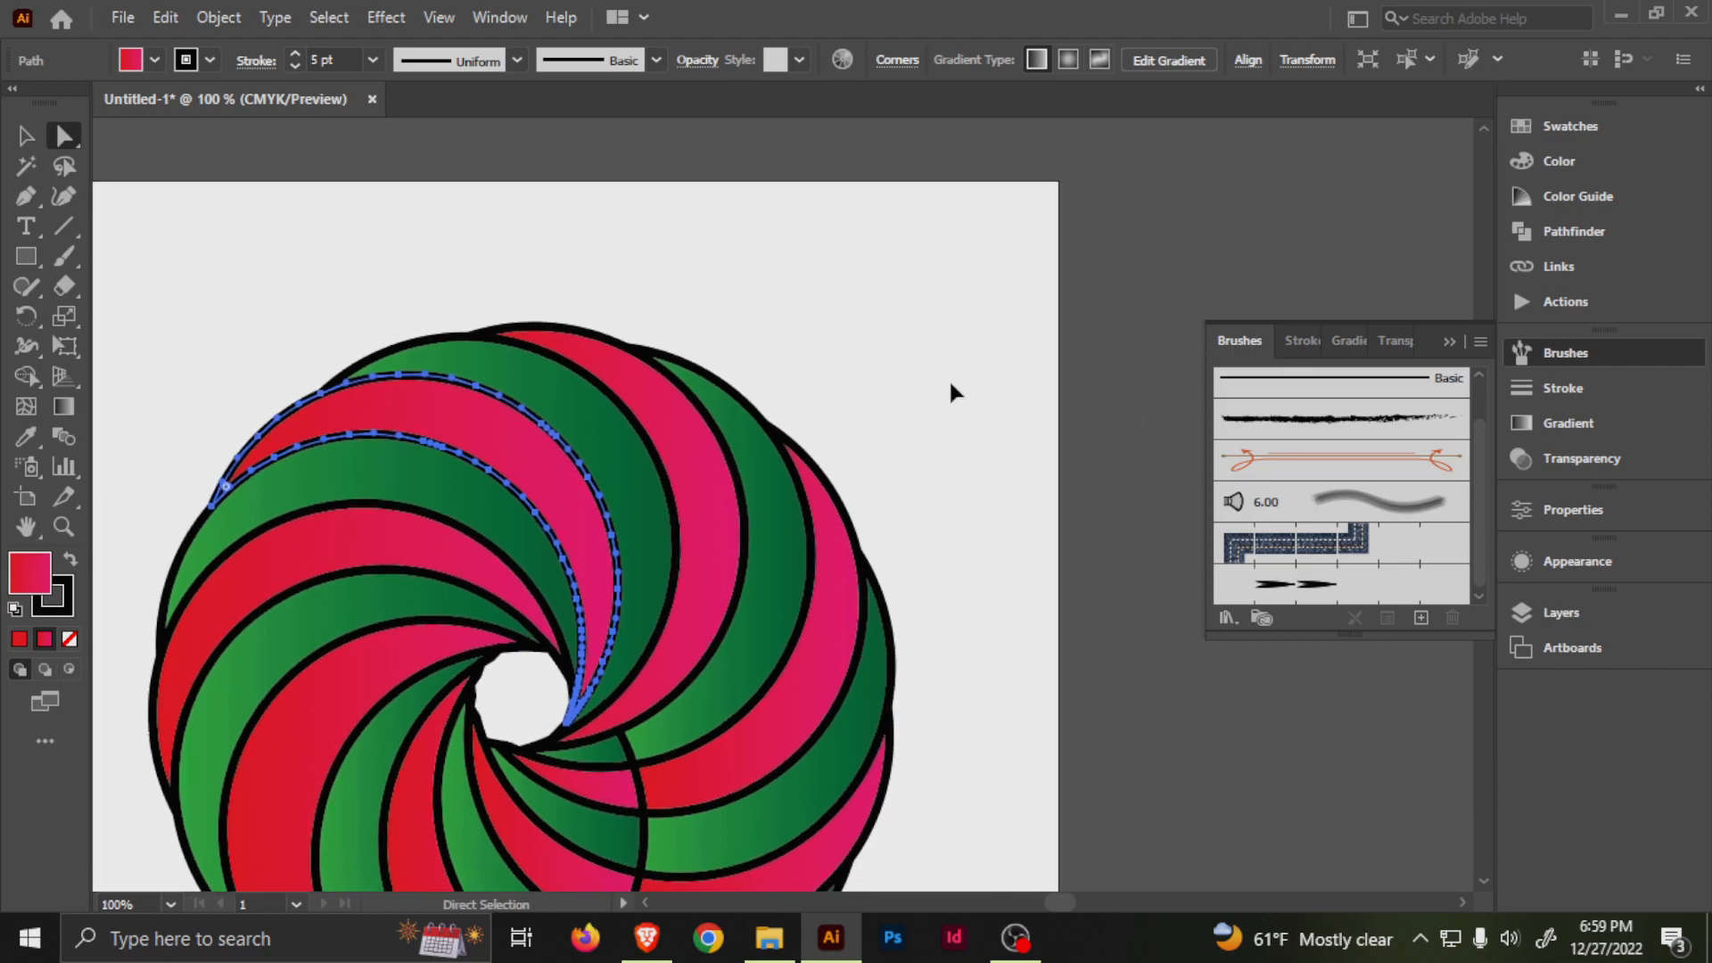
pyautogui.click(951, 387)
pyautogui.scroll(-1, 952, 386)
pyautogui.scroll(-2, 820, 499)
pyautogui.press('space')
pyautogui.moveTo(808, 540); pyautogui.dragTo(913, 489)
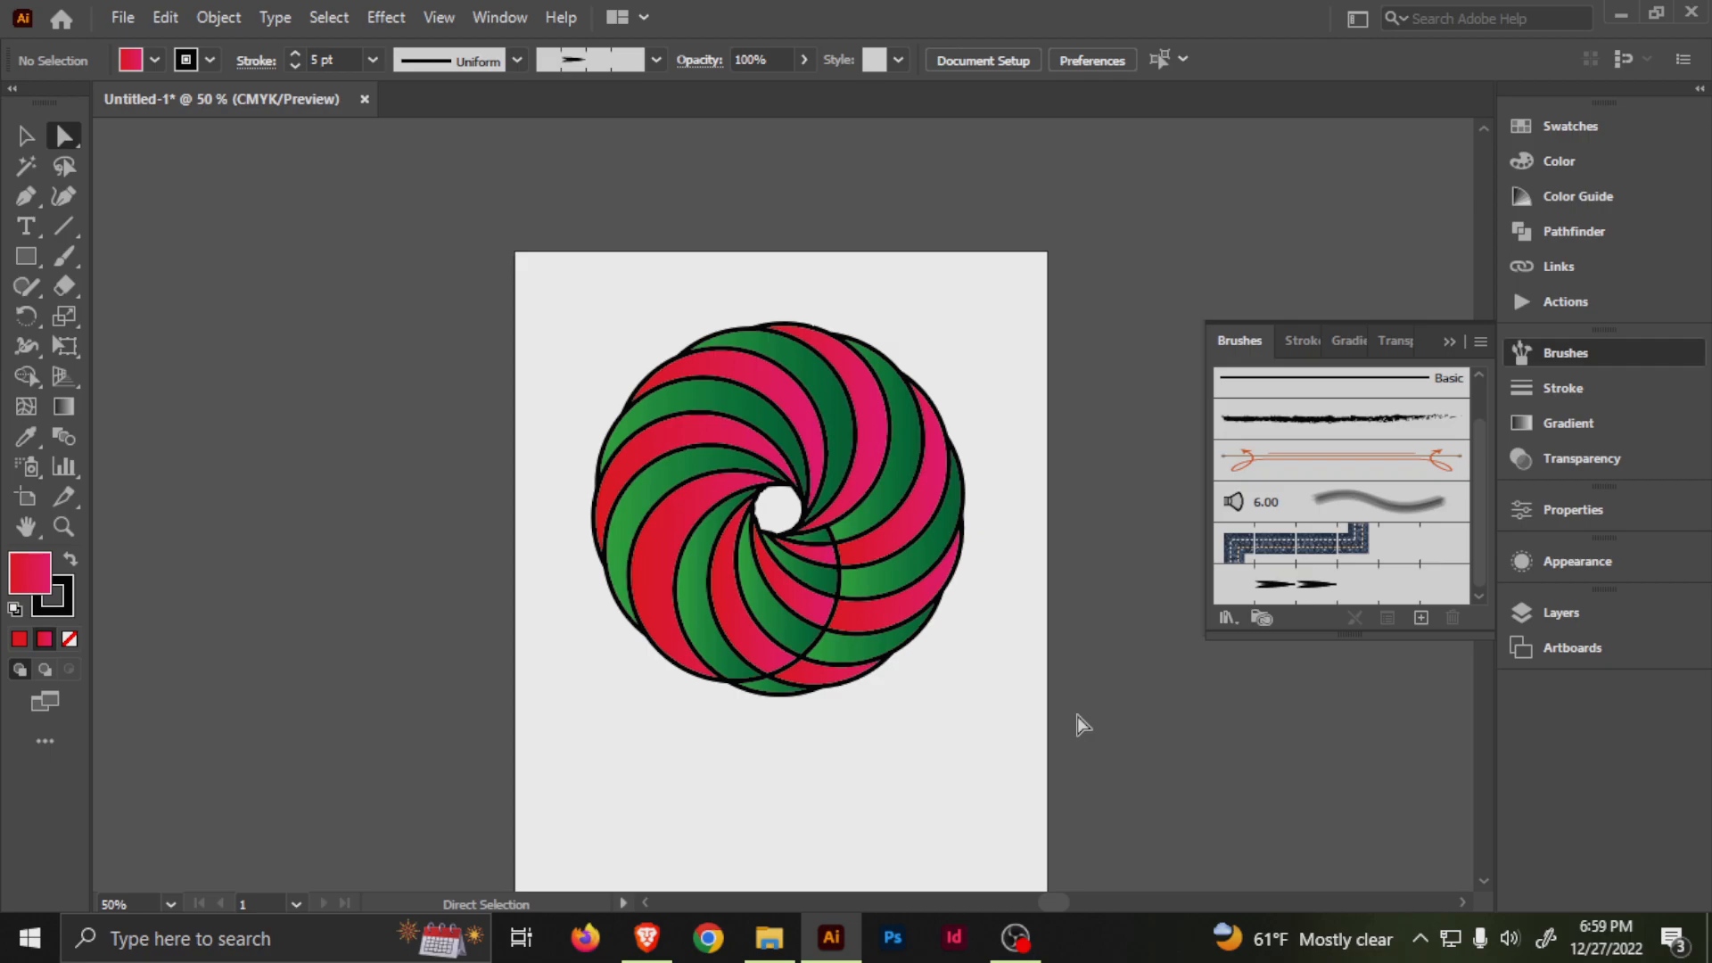
pyautogui.press('space')
pyautogui.moveTo(914, 593); pyautogui.dragTo(843, 522)
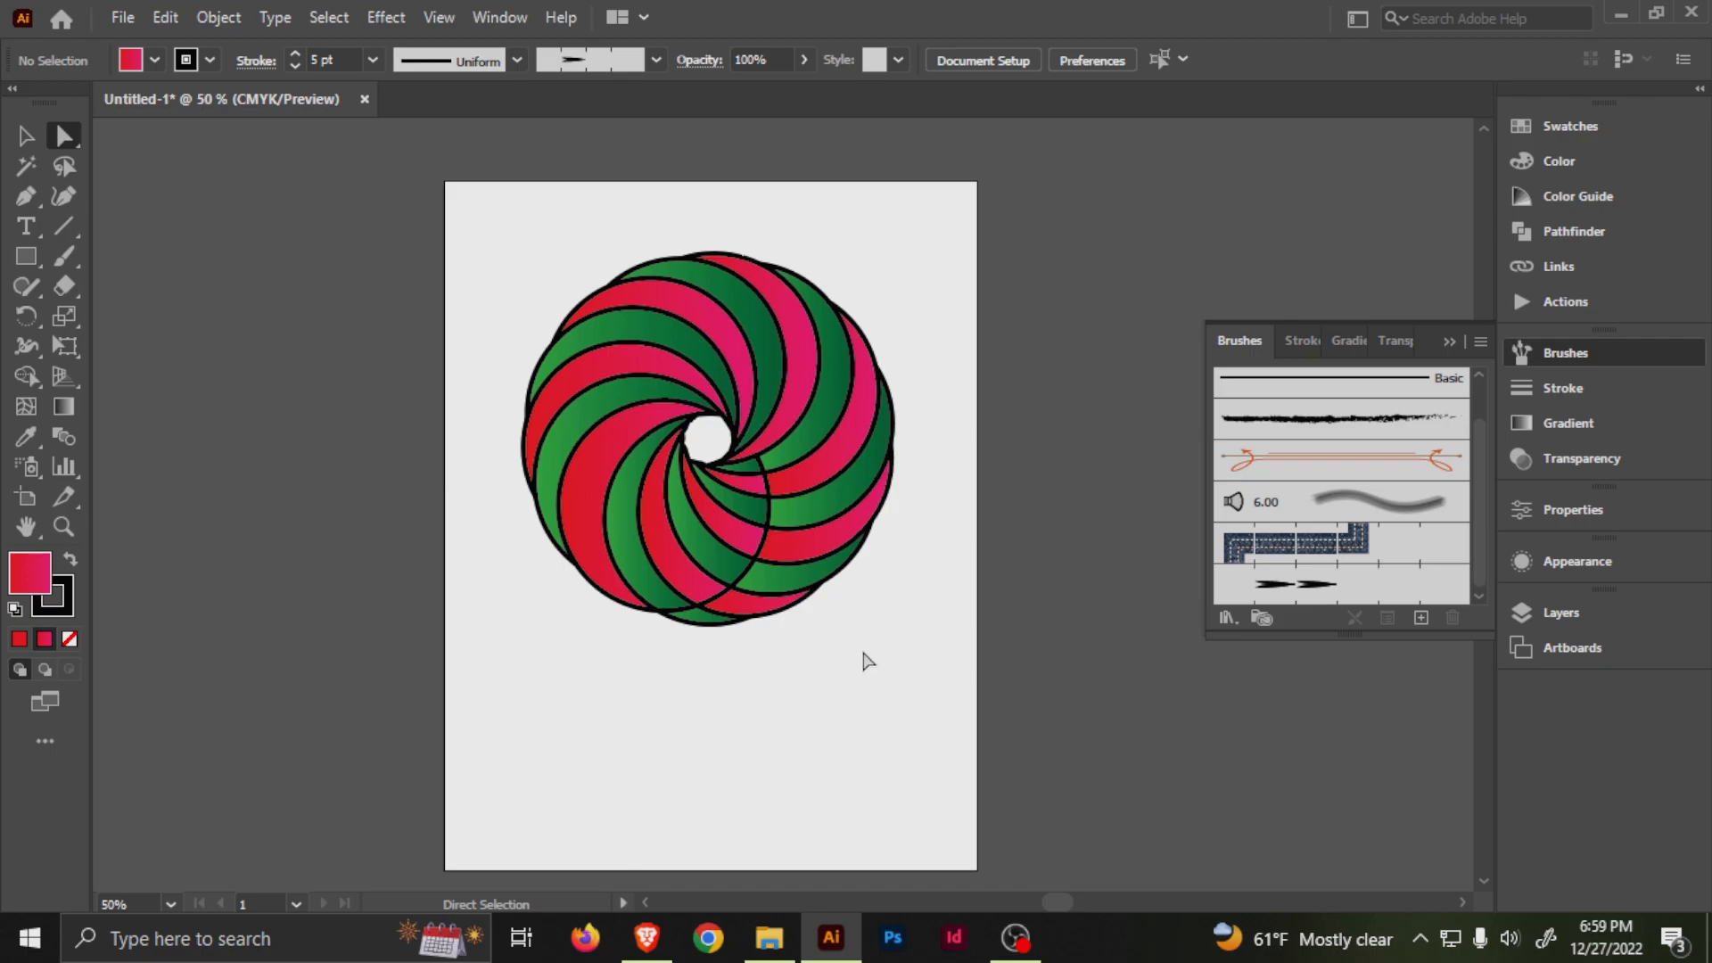
pyautogui.moveTo(871, 658); pyautogui.dragTo(839, 606)
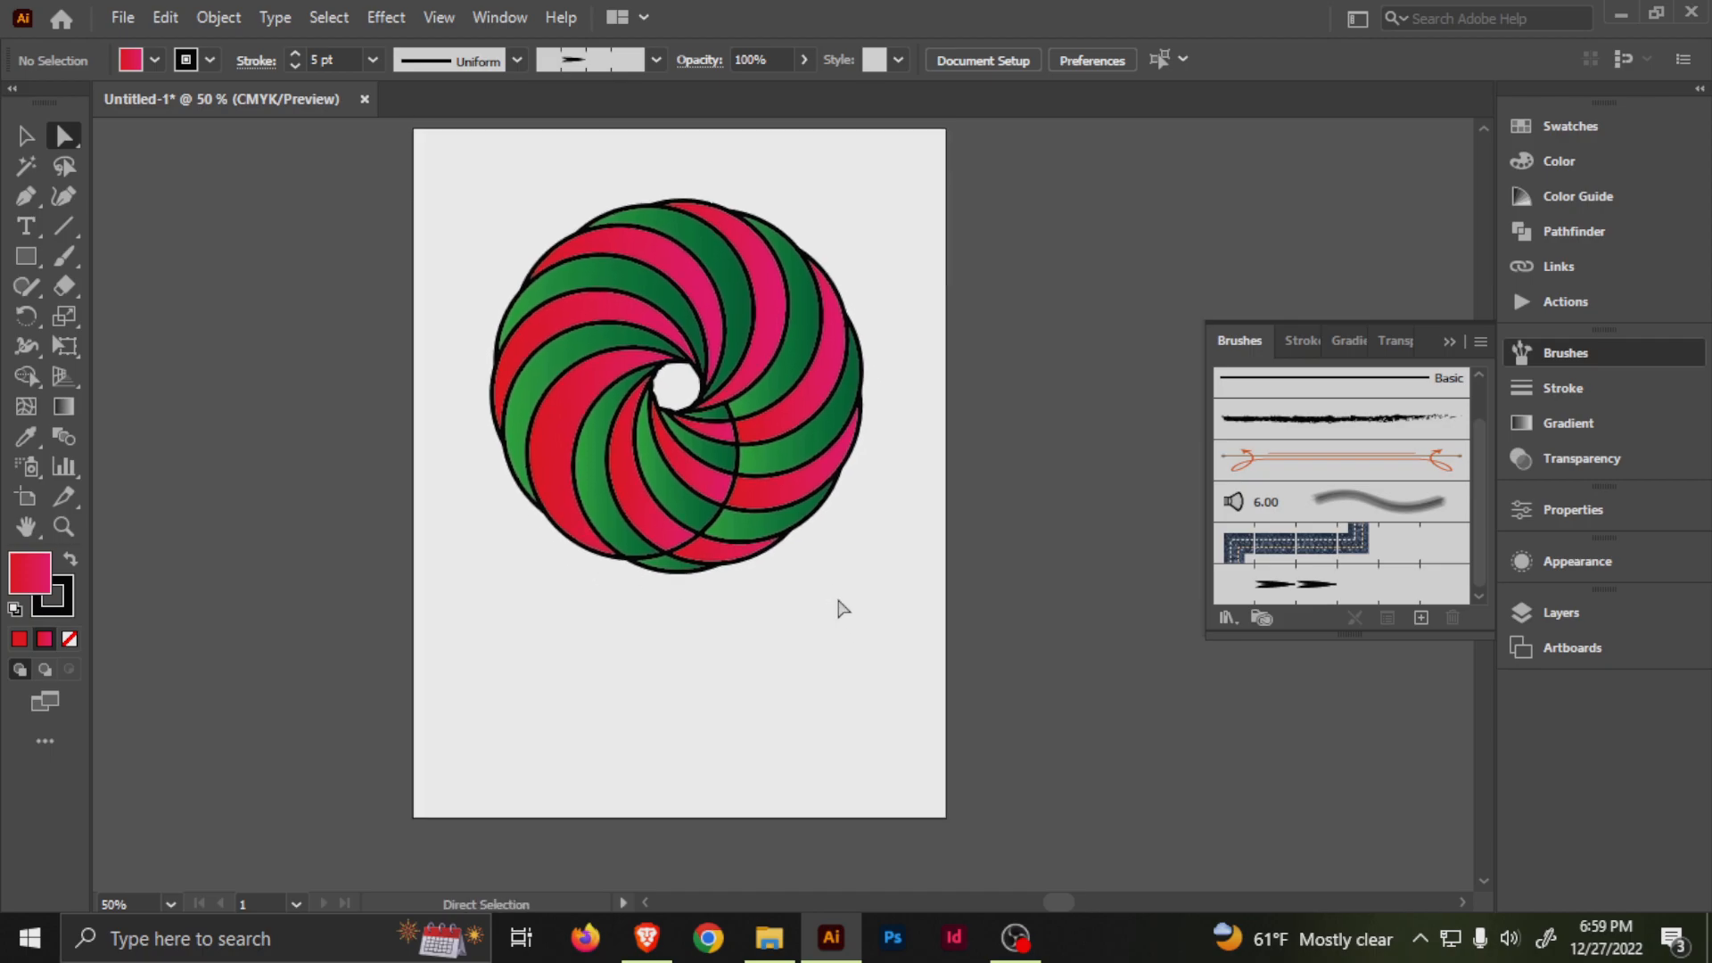